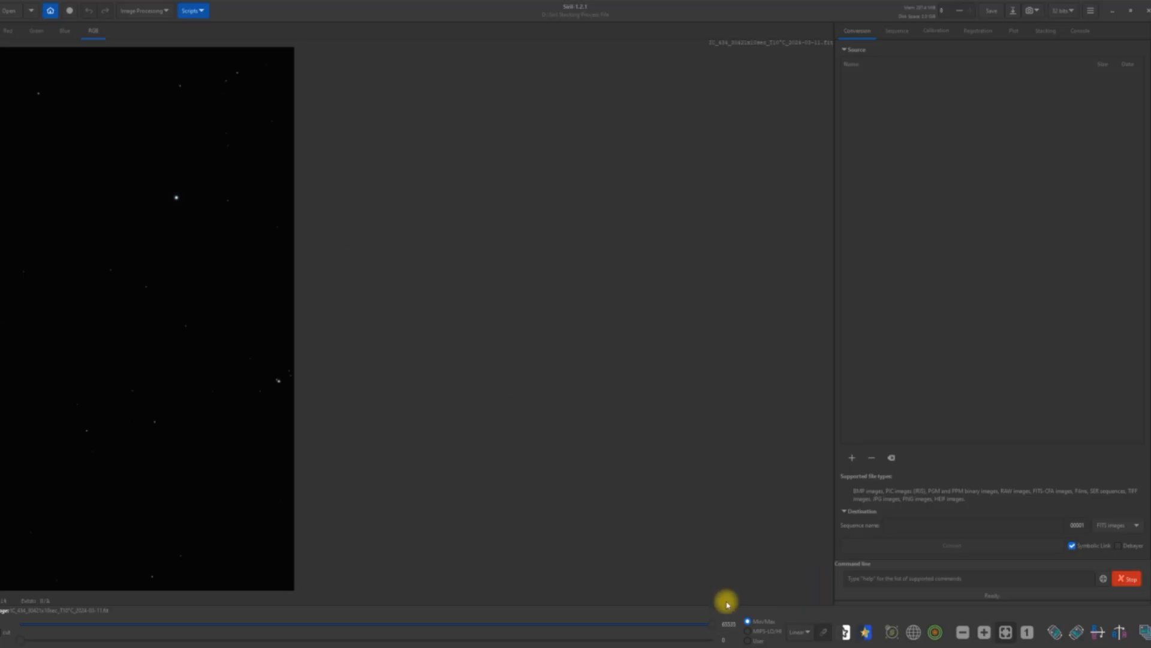
Preview the image in AutoStretch and remove its green noise with Average Neutral protection, preserving lightness.
left_click(806, 633)
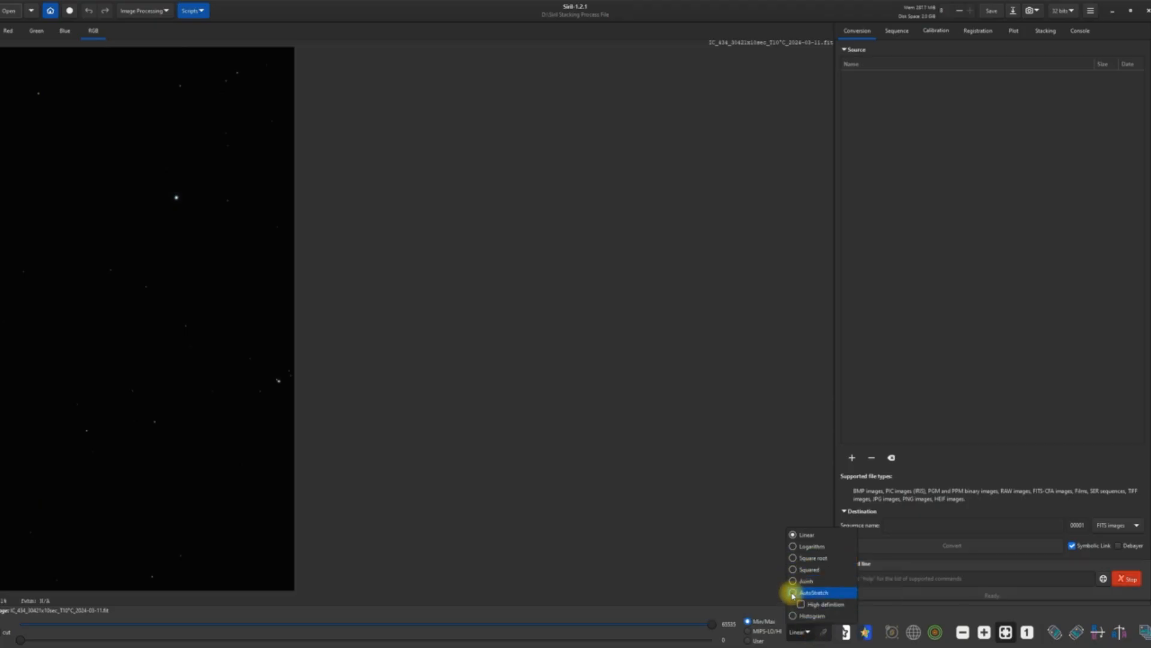
left_click(793, 593)
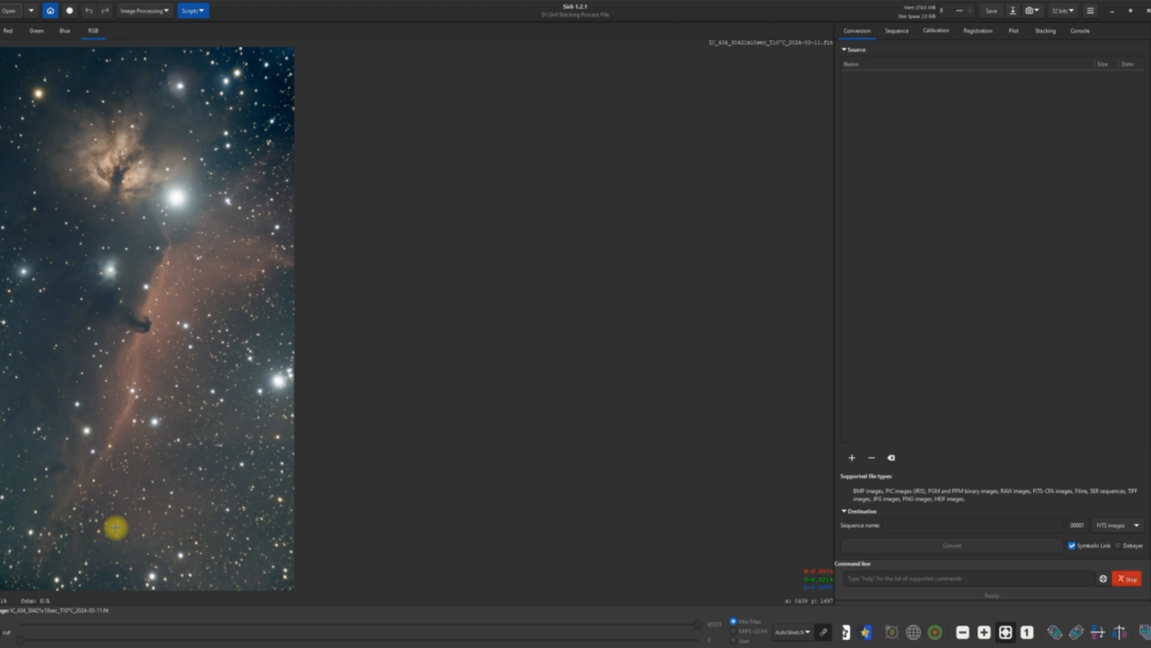
left_click(164, 12)
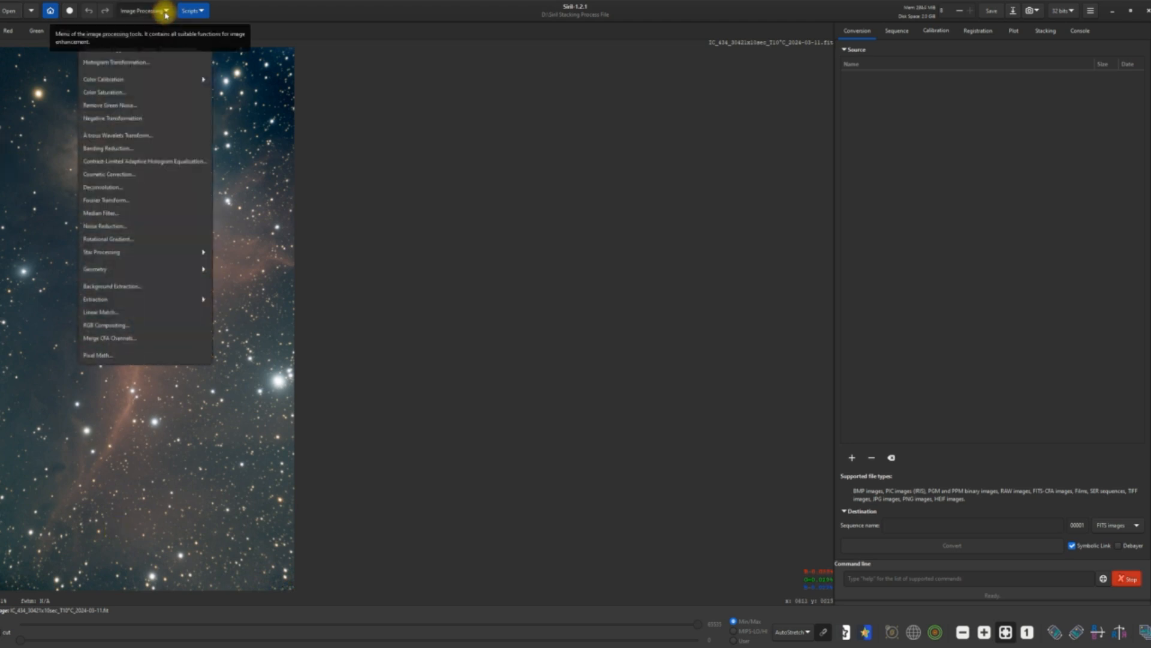
left_click(125, 108)
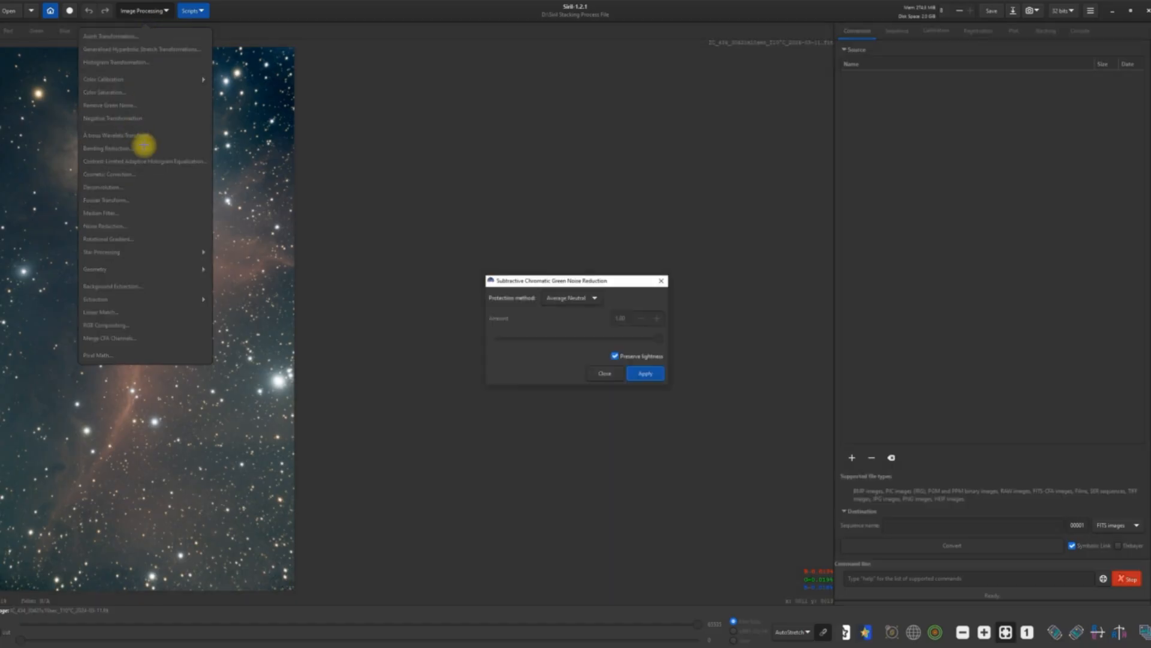
left_click(651, 377)
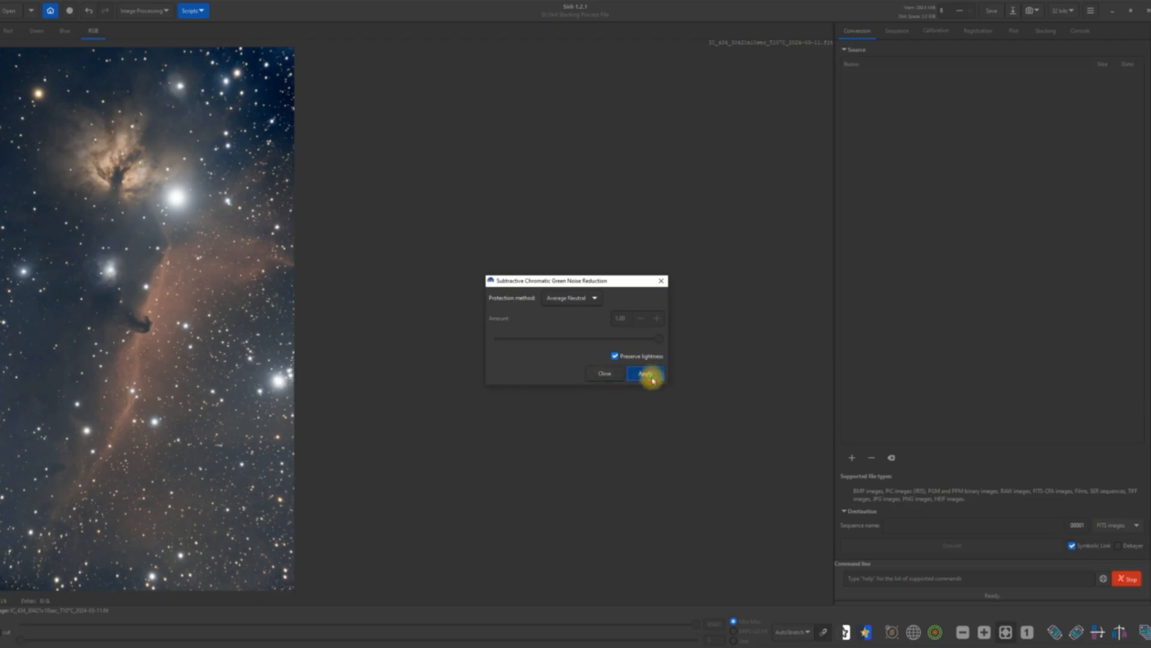
left_click(595, 376)
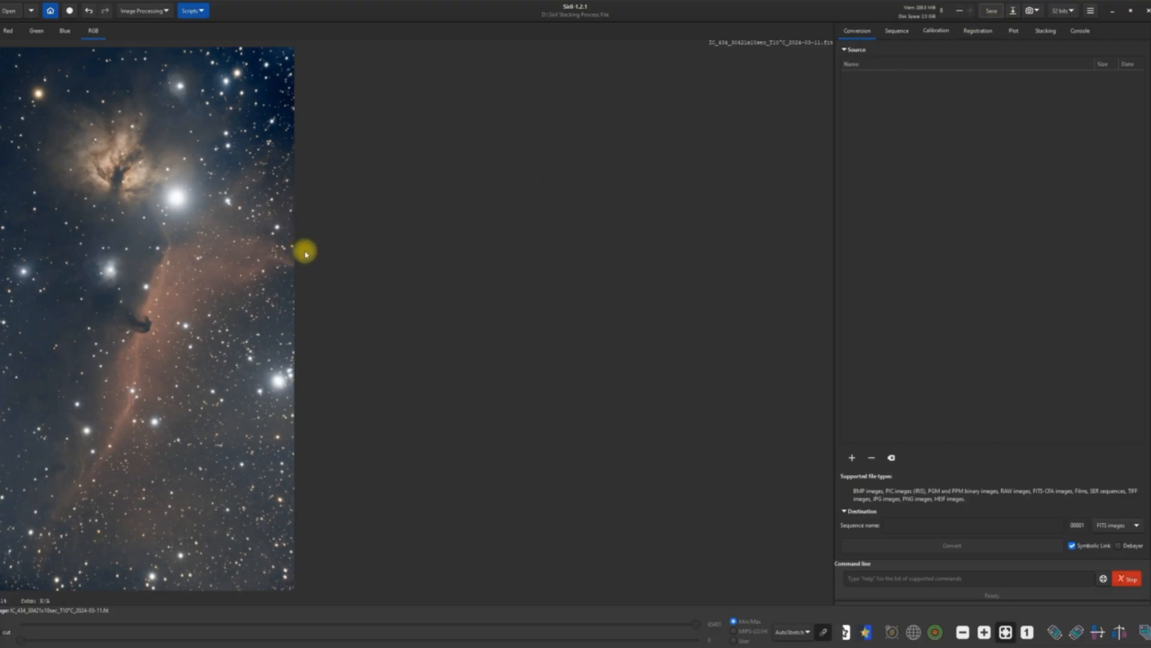
Run photometric color calibration on the image using the IC 434 coordinates from SIMBAD and the NOMAD catalogue.
left_click(166, 16)
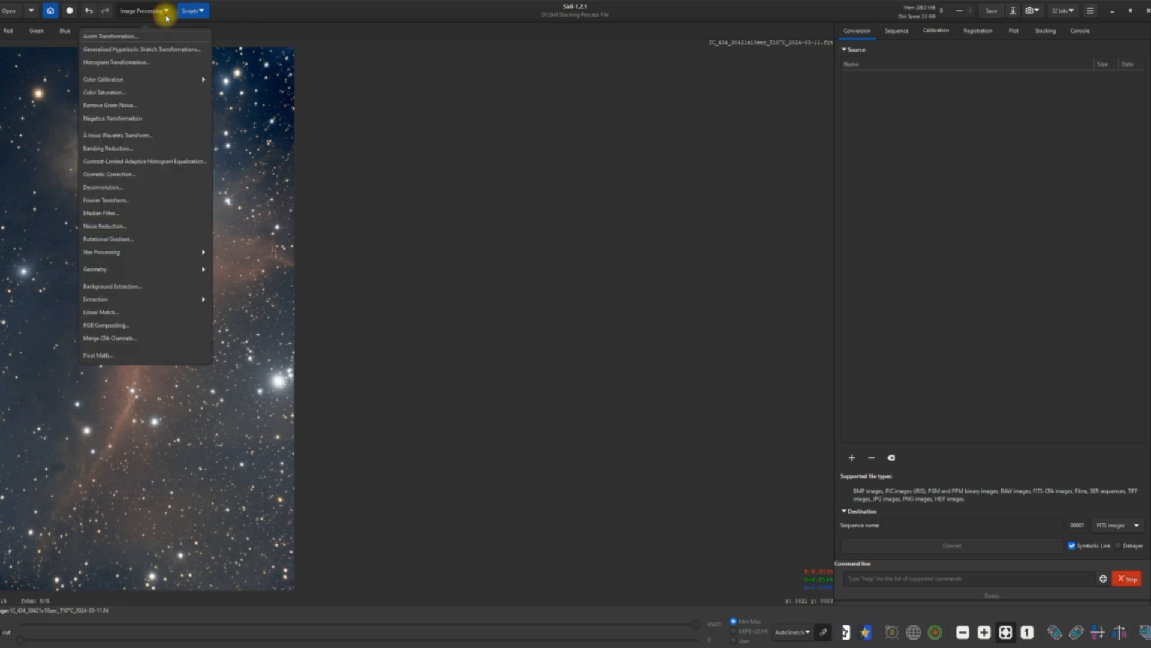
left_click(123, 82)
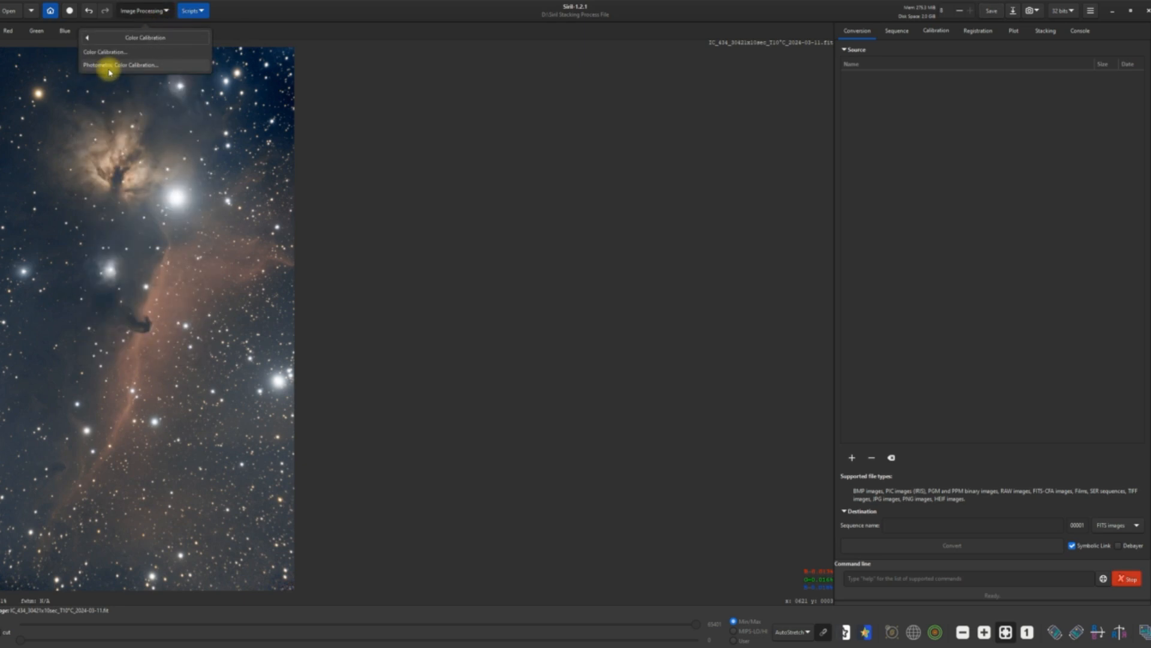
left_click(110, 70)
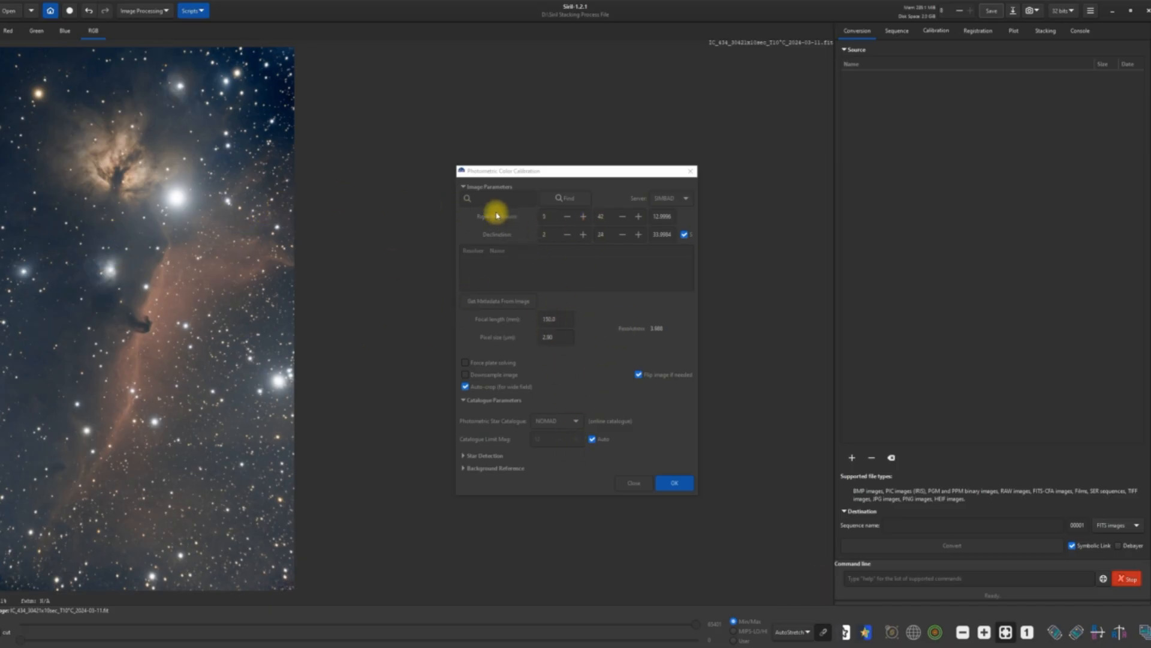
left_click(482, 198)
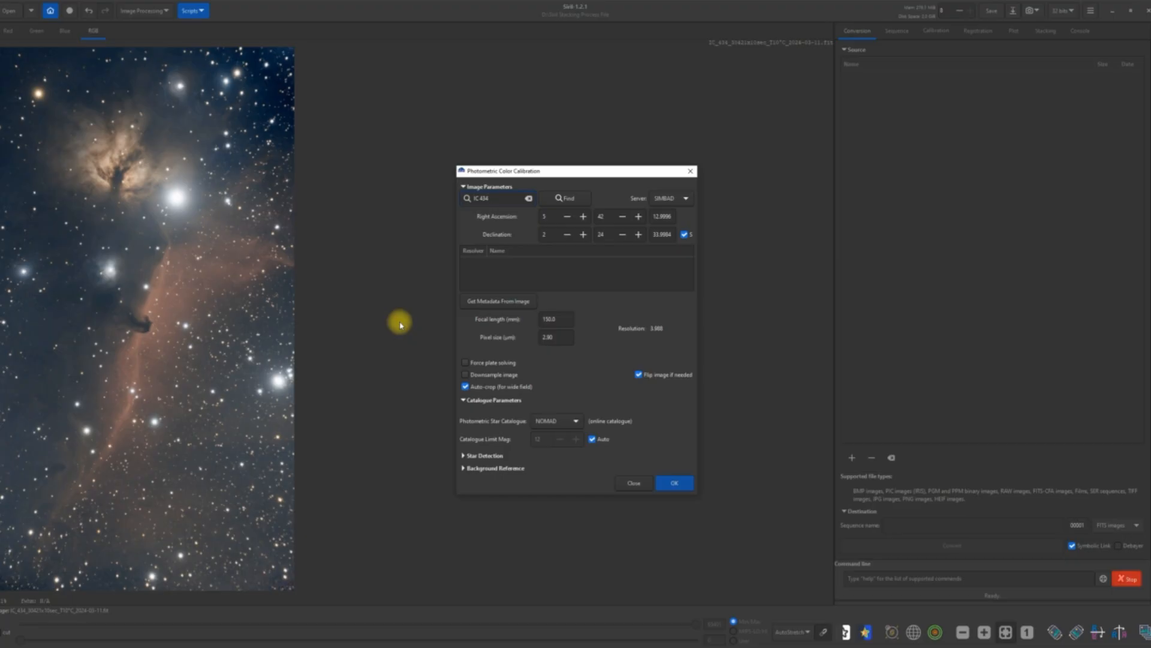
left_click(575, 201)
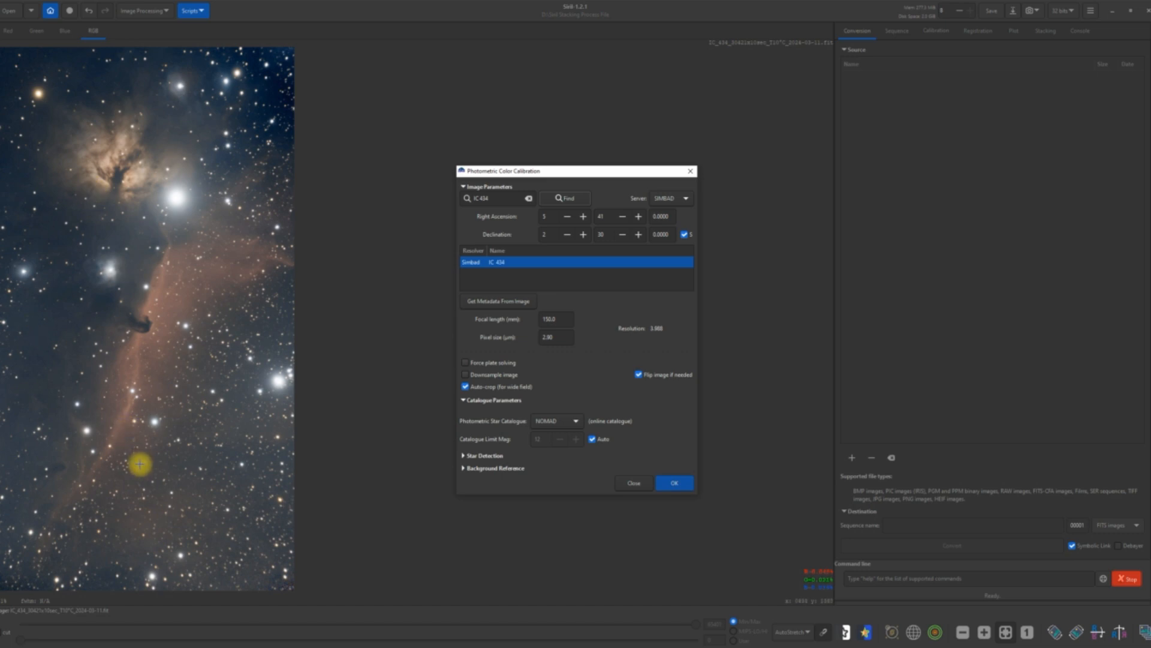
left_click(674, 483)
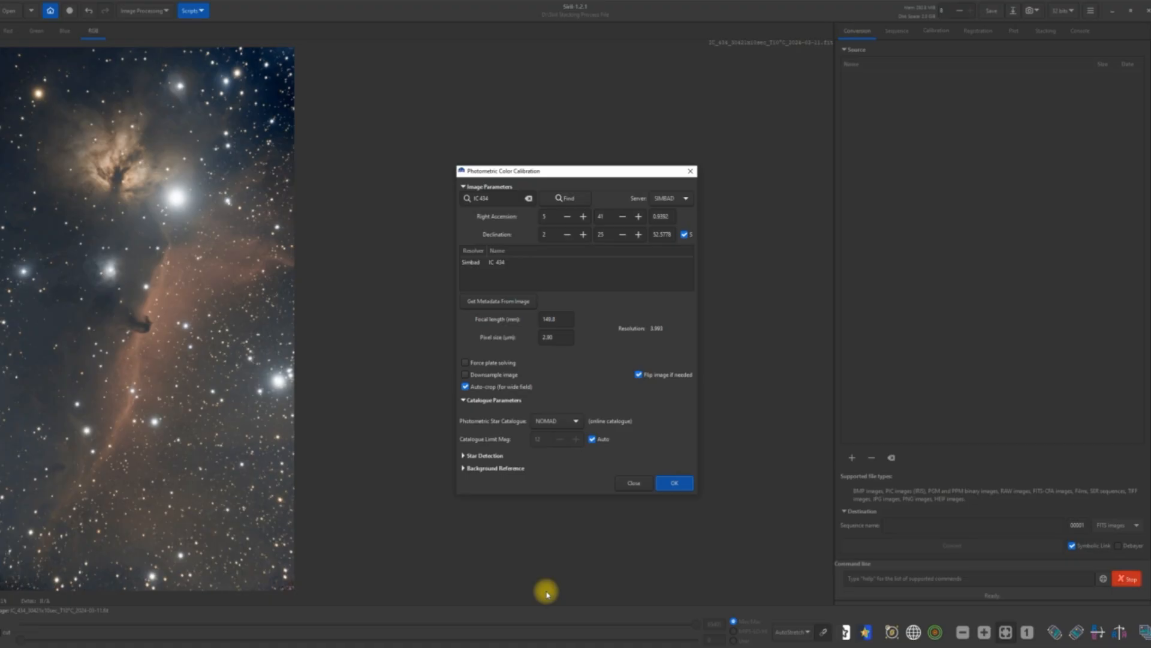
left_click(634, 483)
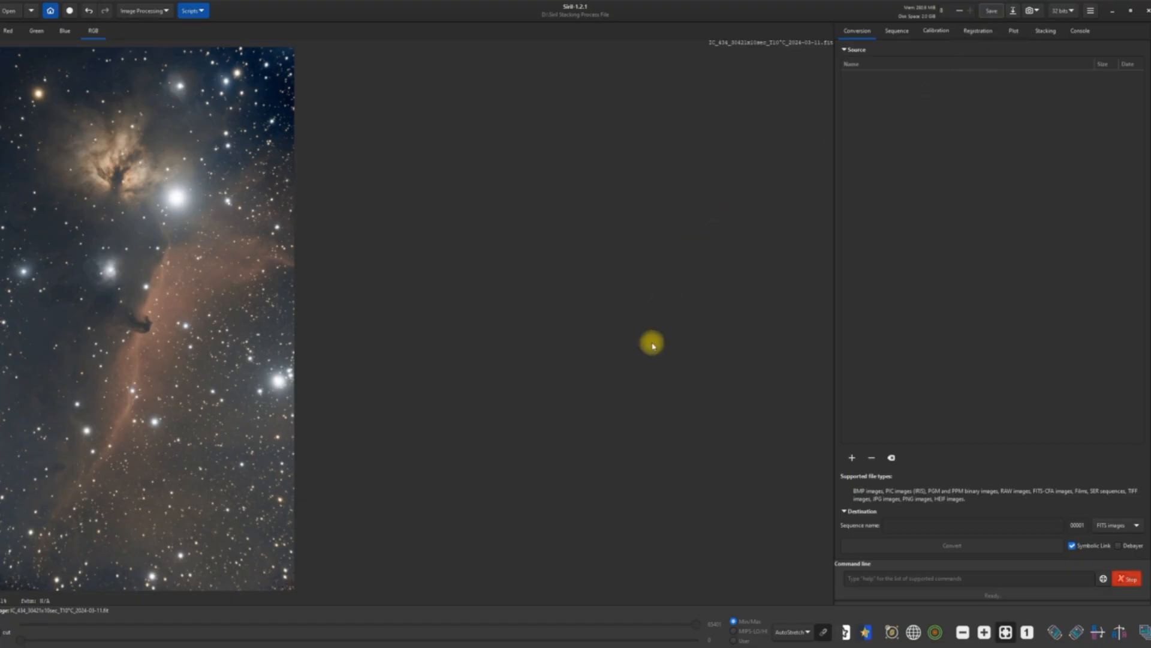
Return the display to Linear and run StarNet star removal with linear pre-stretch, x2 upsampling and a generated star mask.
left_click(809, 632)
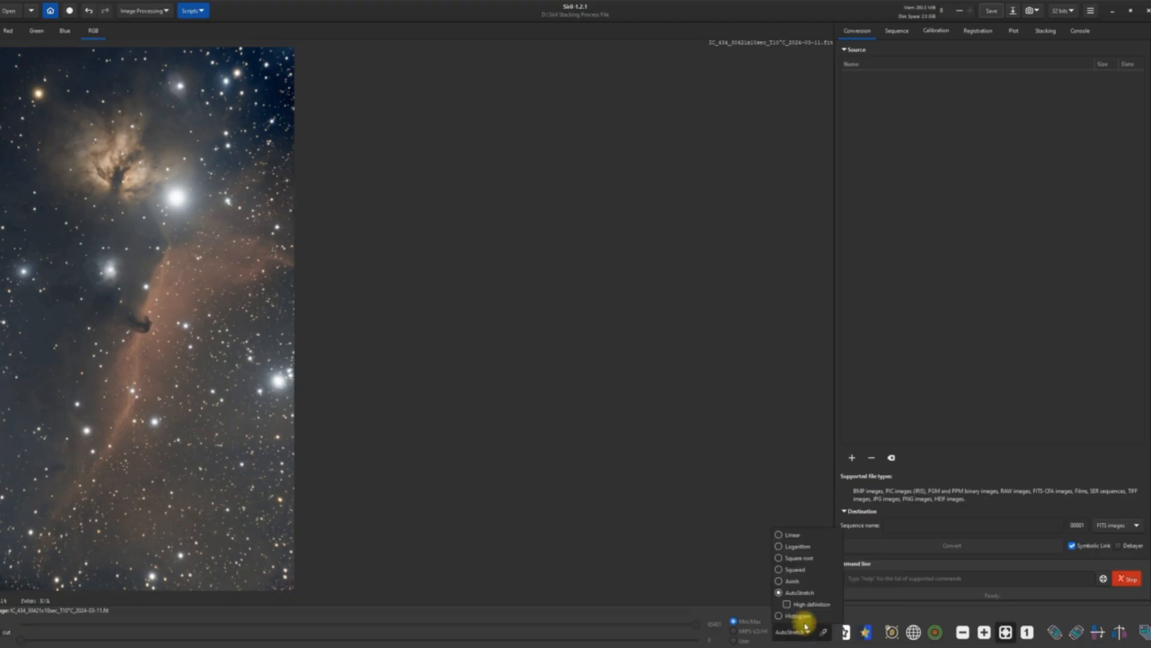
left_click(777, 536)
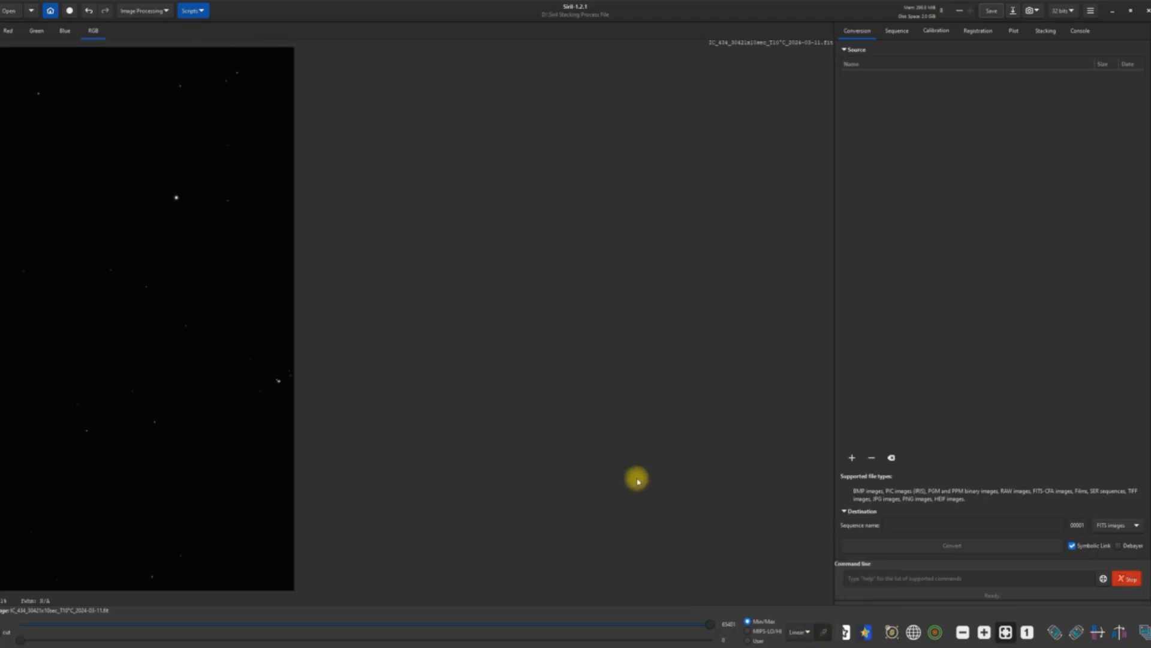
left_click(169, 13)
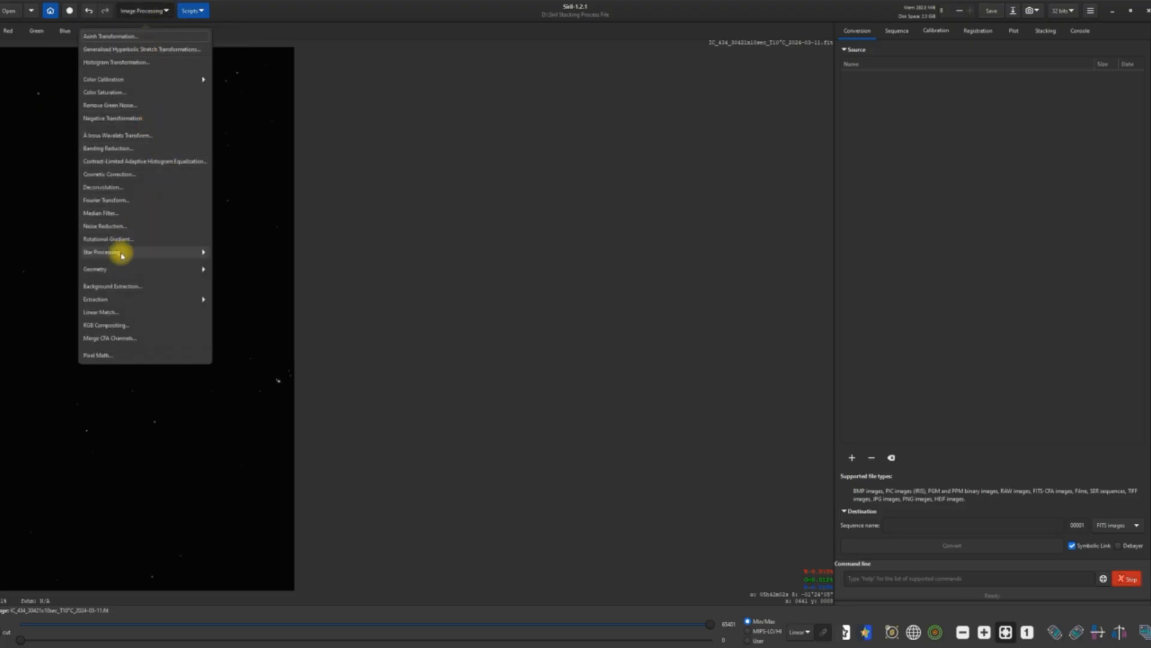
left_click(121, 254)
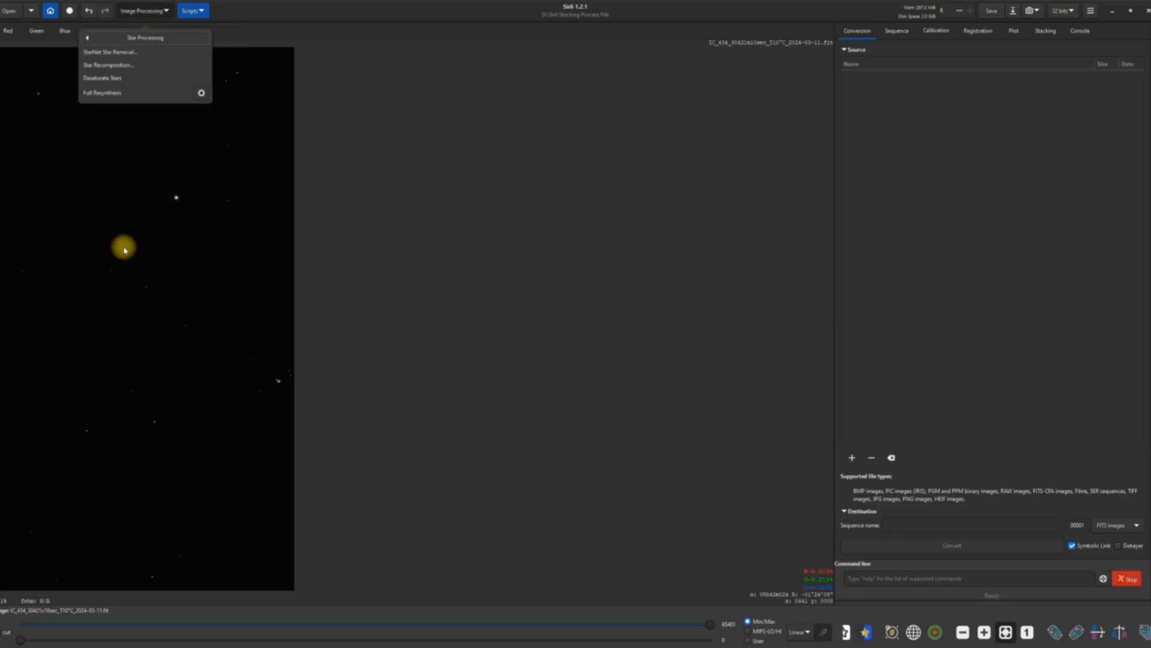
left_click(133, 54)
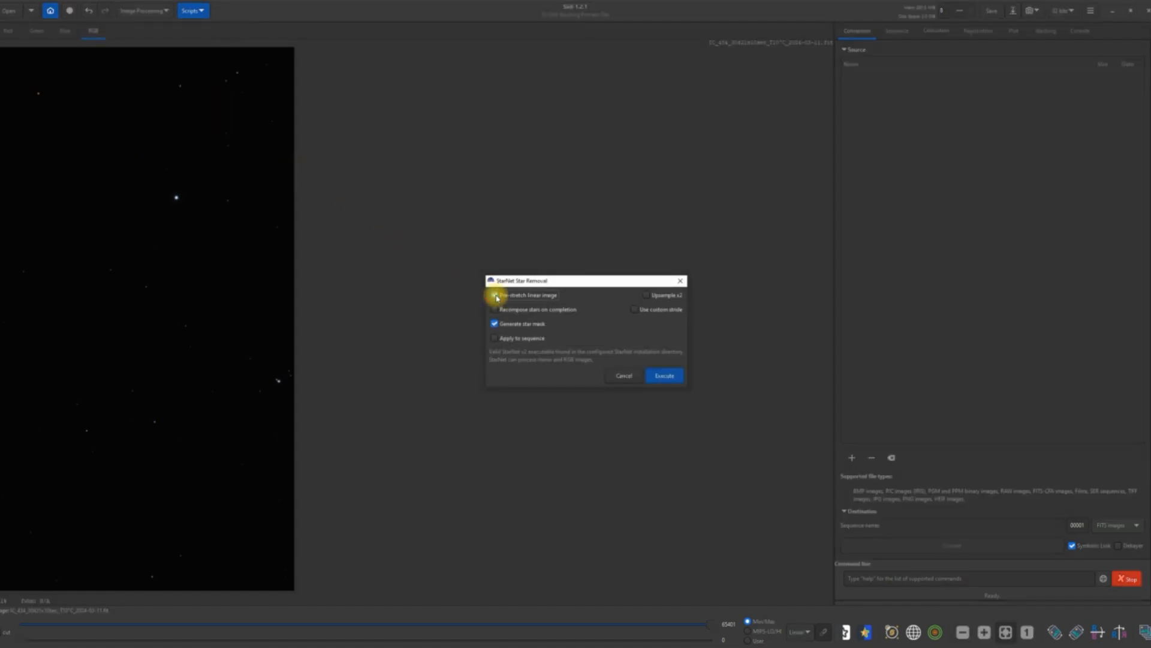
left_click(647, 295)
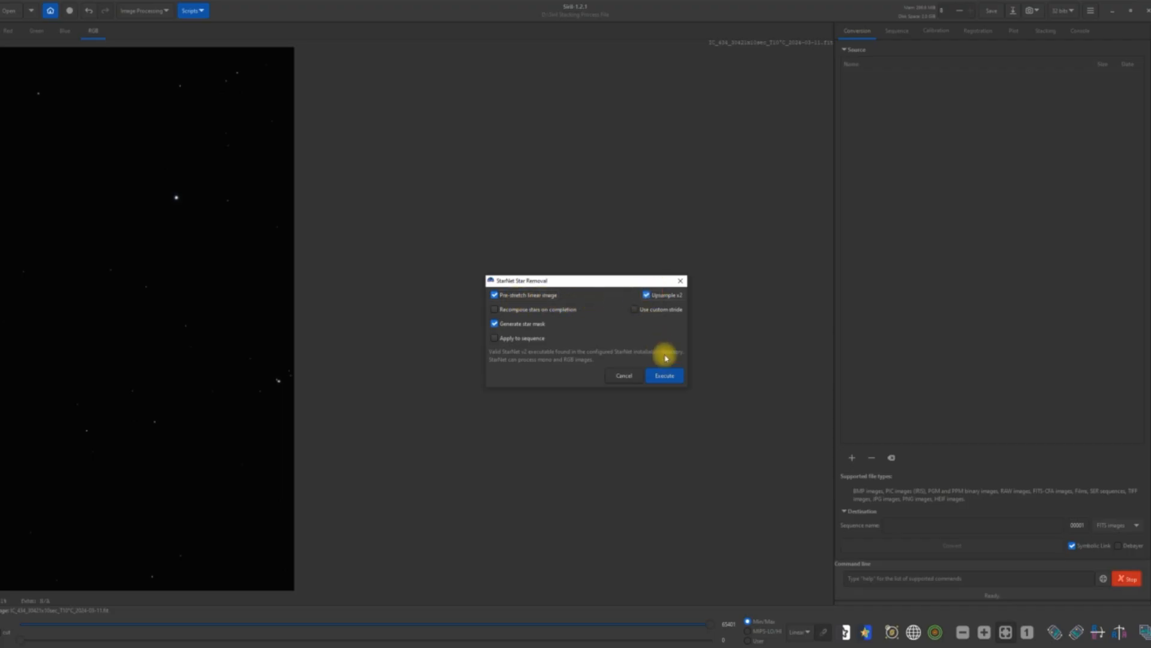
left_click(664, 376)
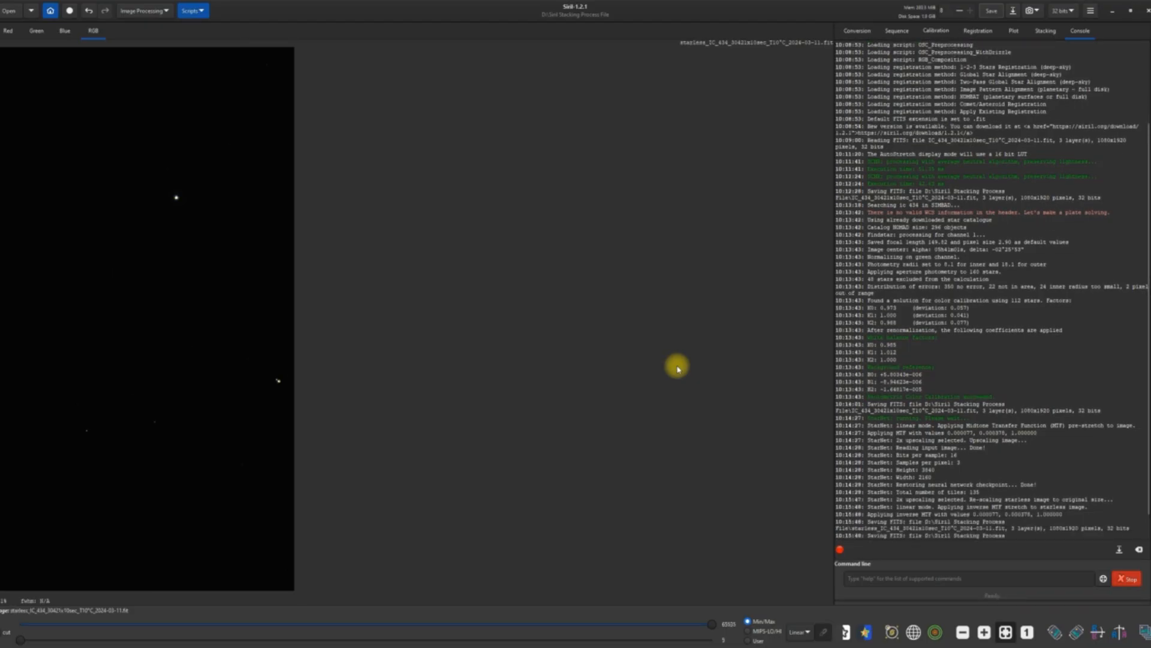
Examine the starless image in the AutoStretch display mode, finishing back in Linear.
left_click(809, 633)
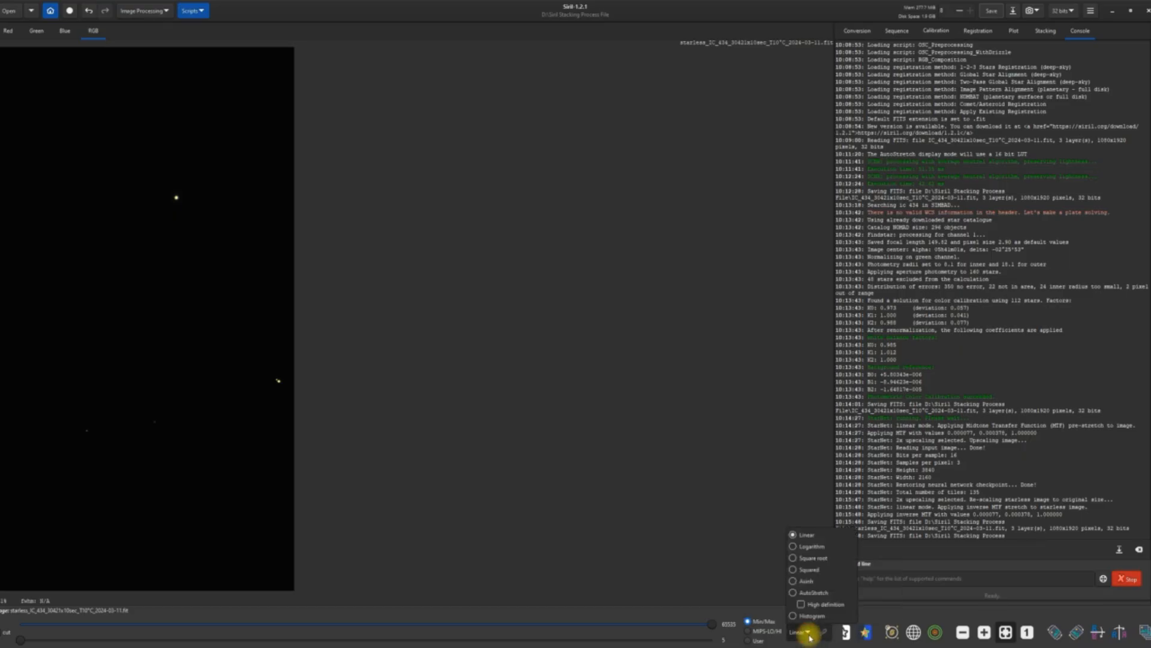
left_click(795, 595)
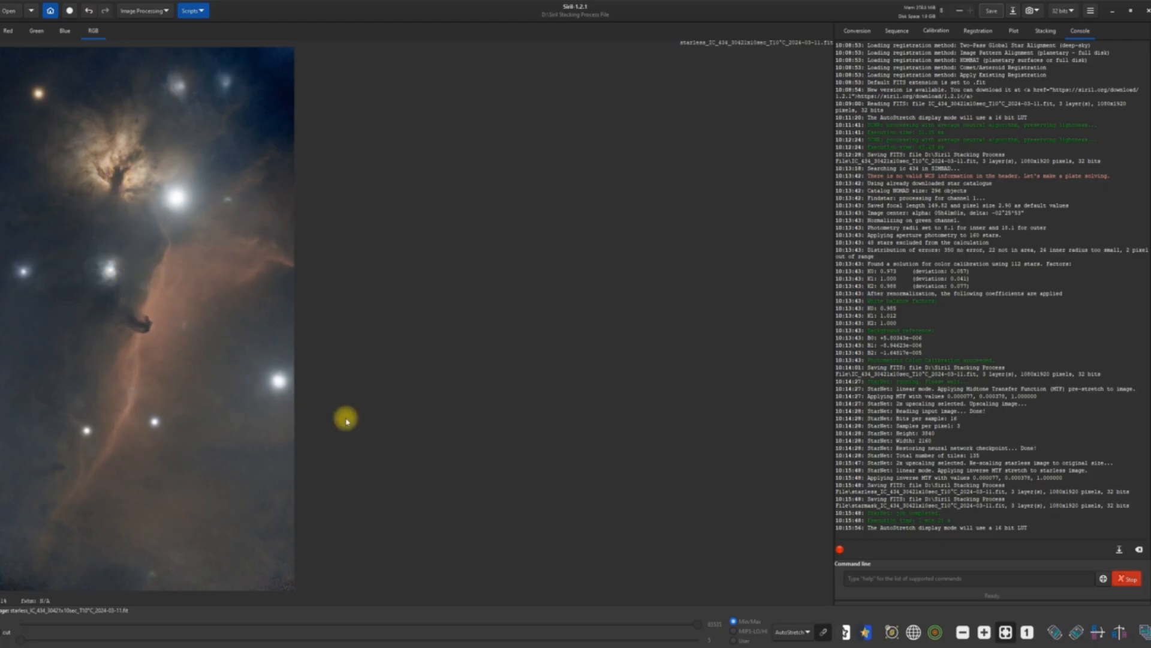
left_click(808, 632)
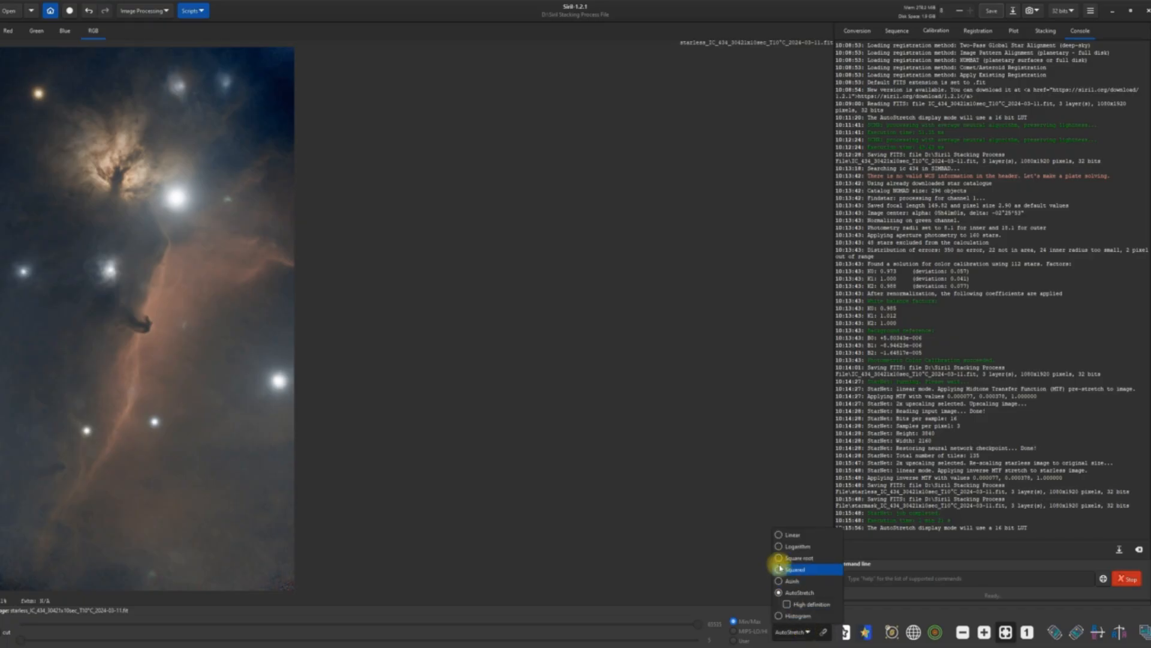
left_click(777, 539)
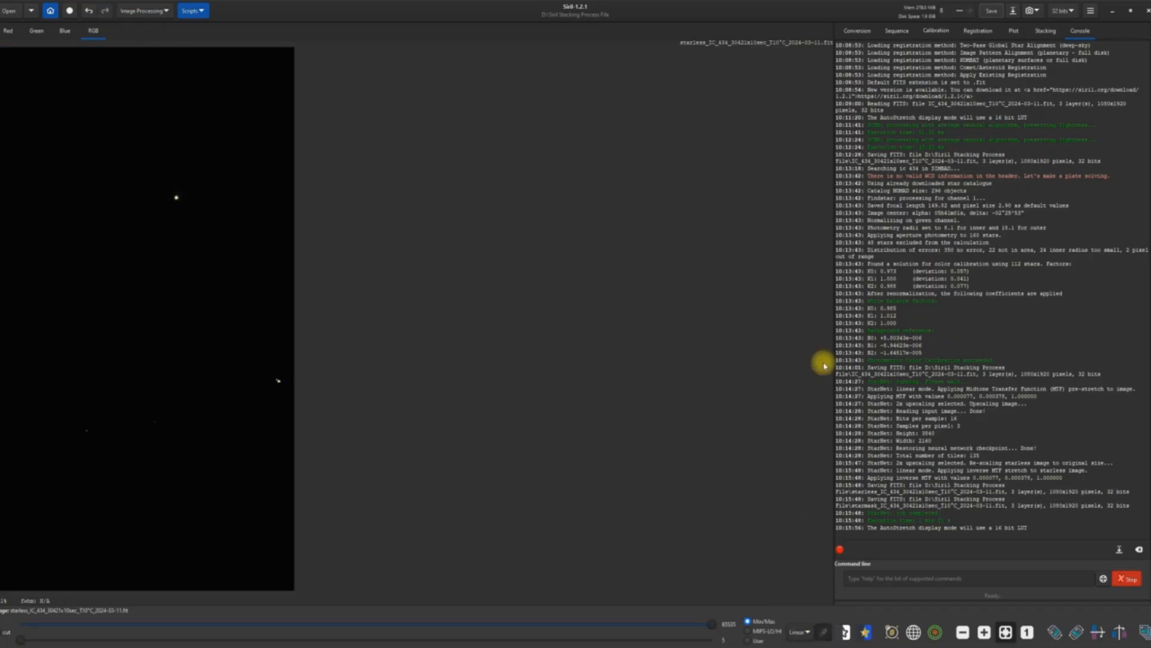
Save the starless image and export a copy as a 32-bit floating point, uncompressed TIFF to the TIFF folder on the Desktop.
left_click(992, 10)
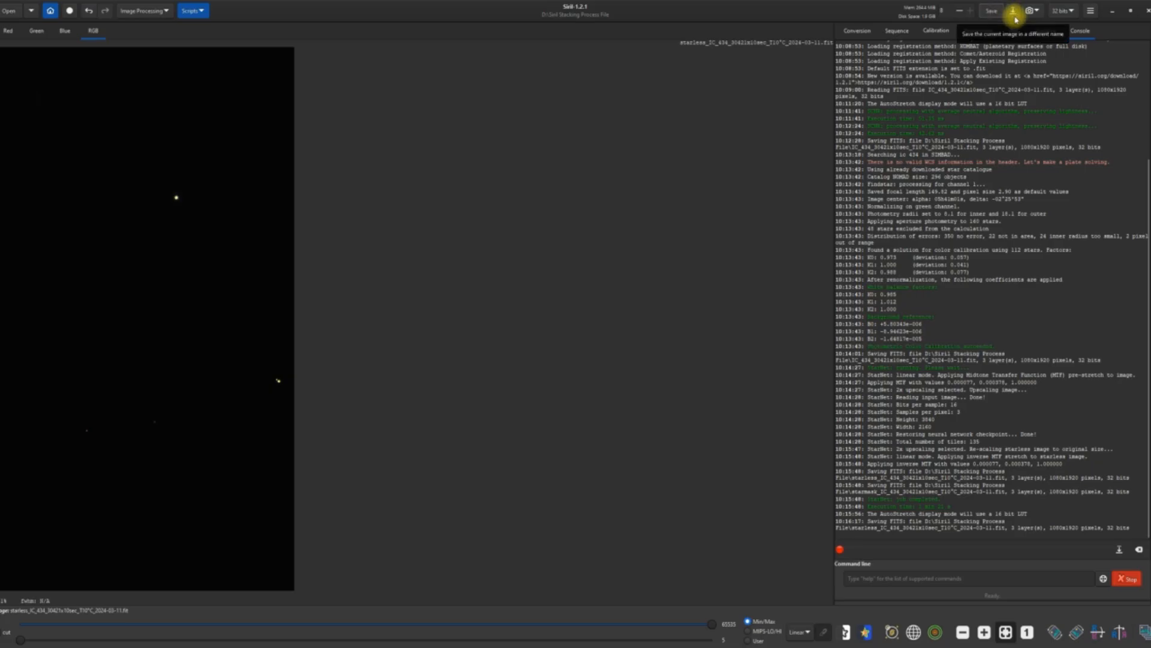
left_click(1014, 12)
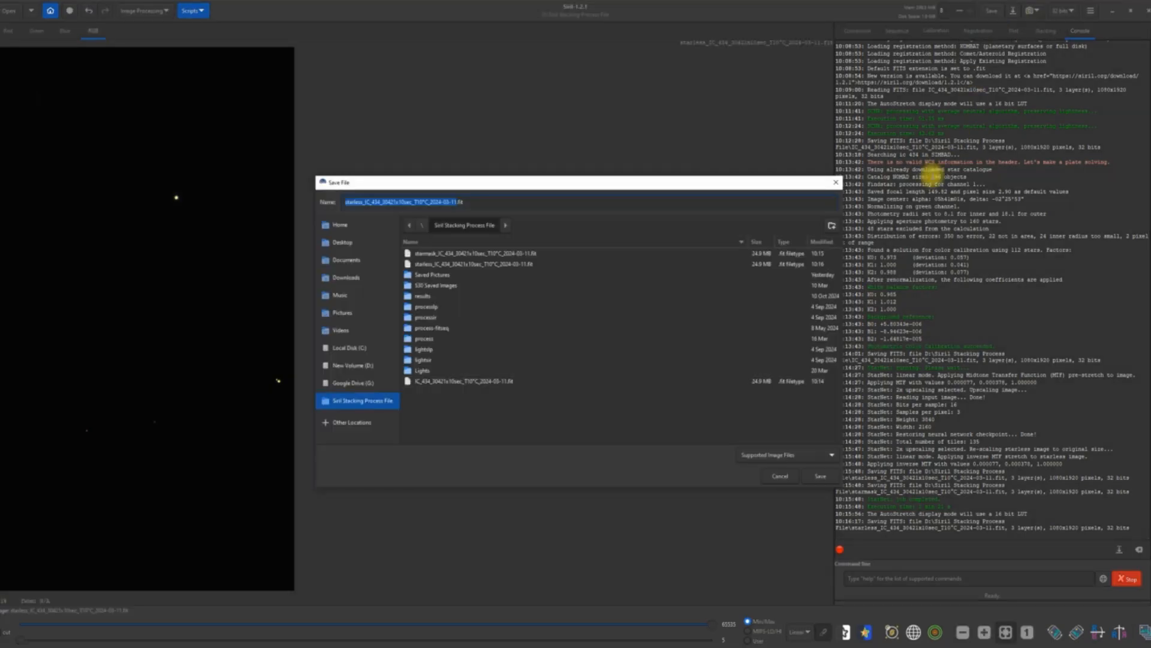
left_click(829, 455)
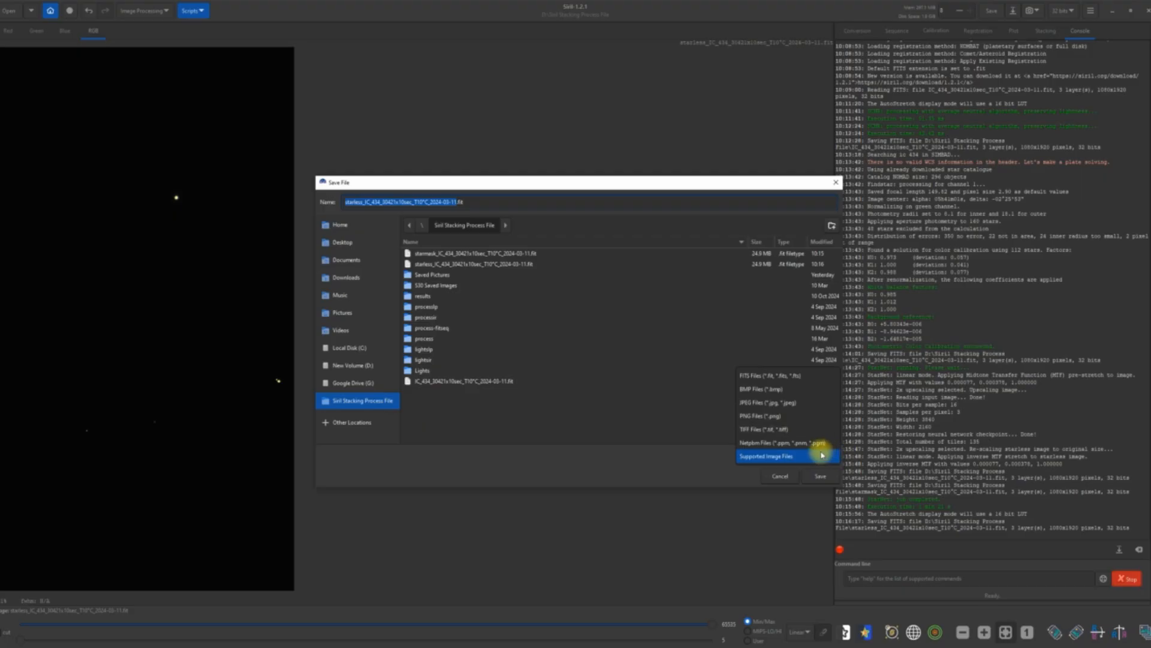
left_click(760, 429)
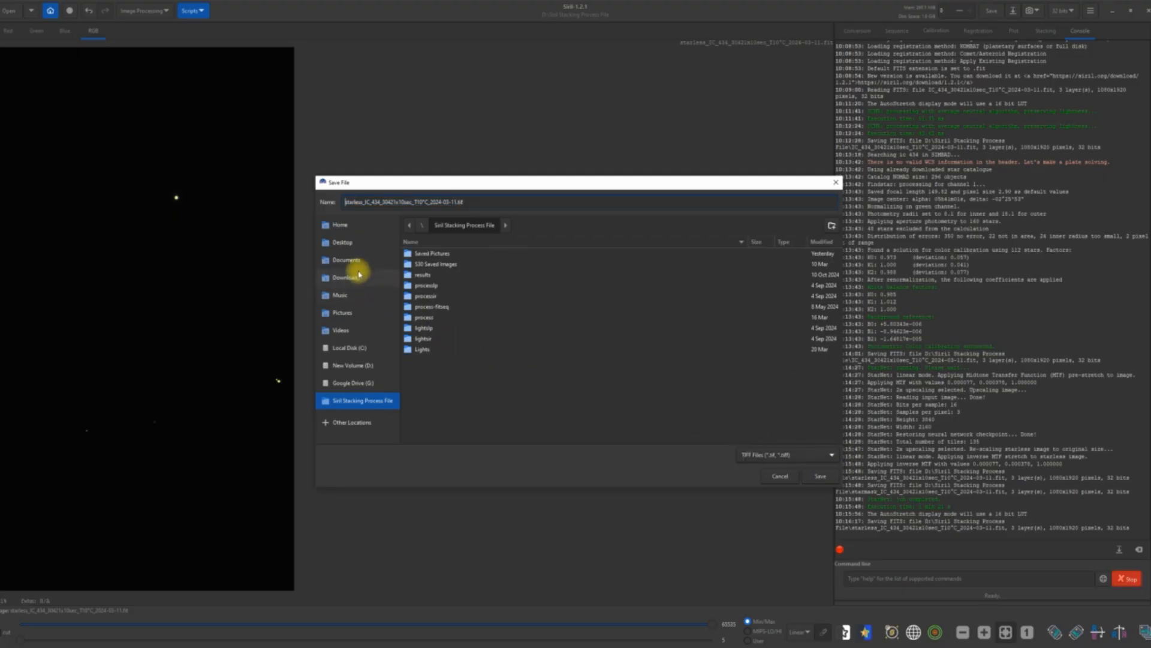
left_click(344, 247)
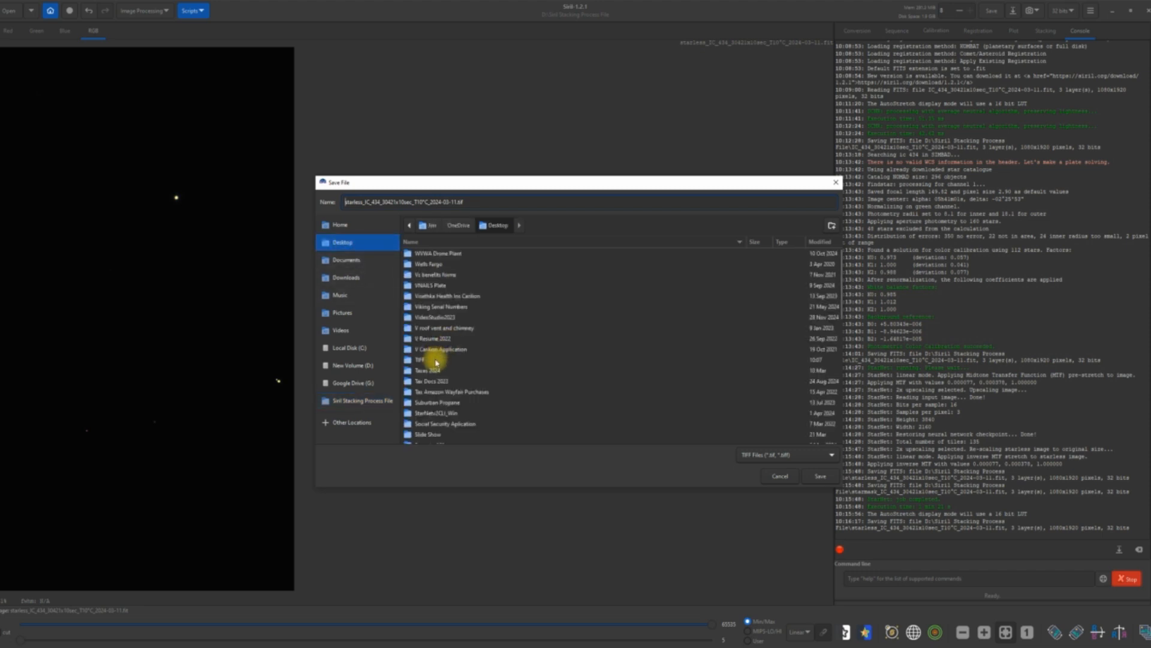
double_click(438, 359)
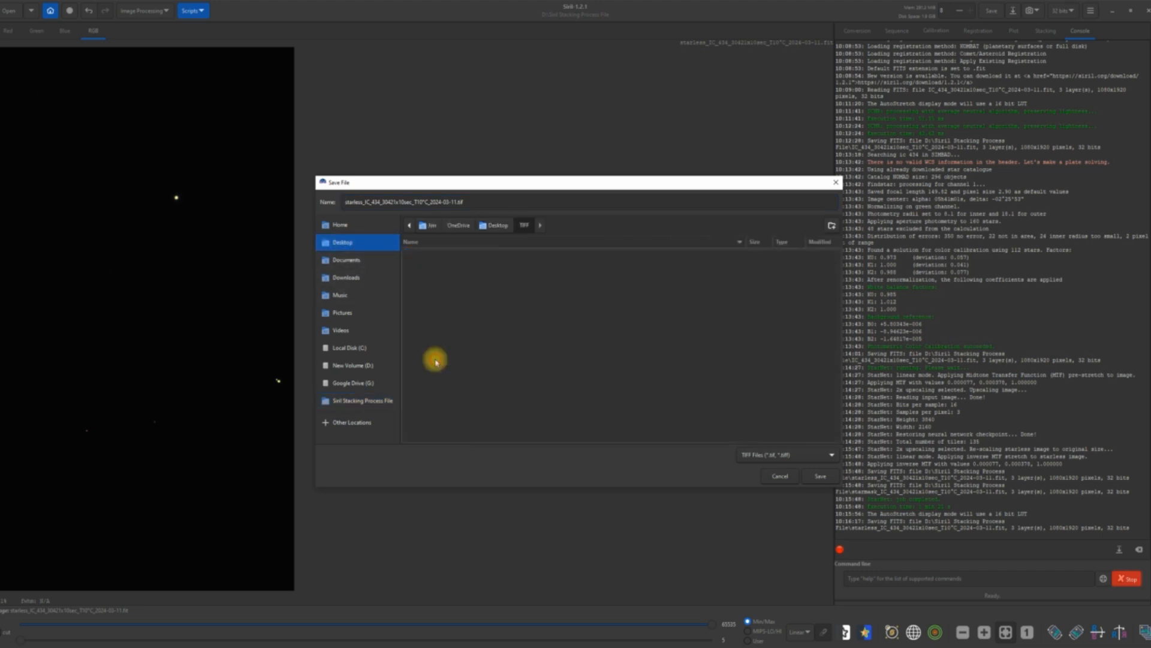
left_click(817, 476)
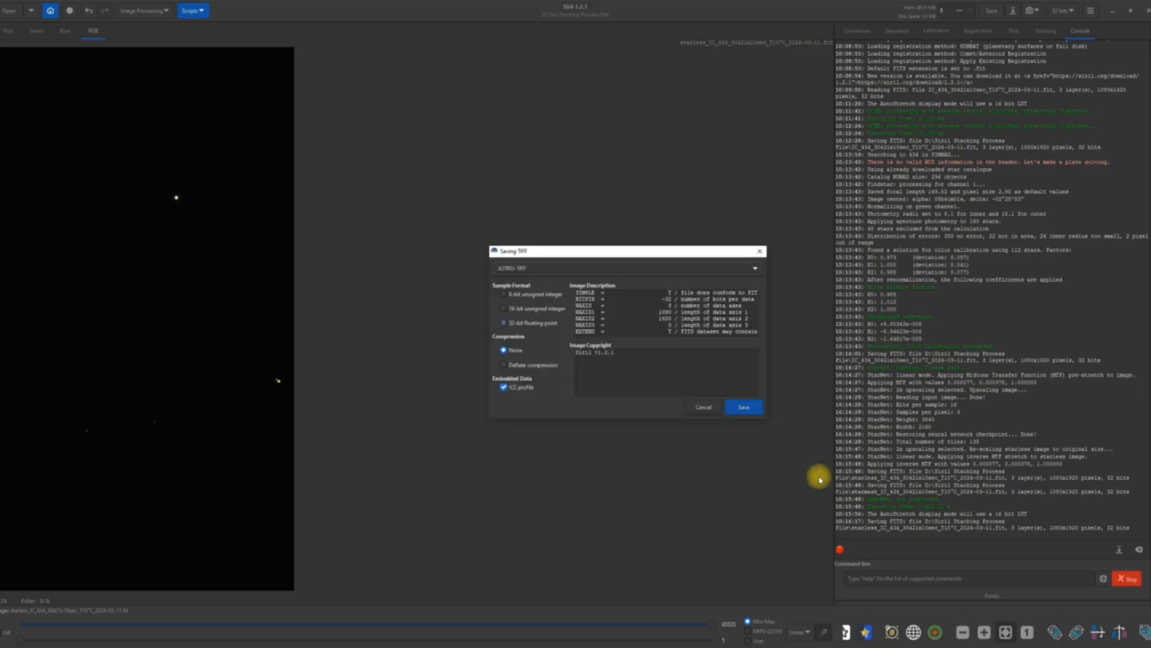
left_click(746, 408)
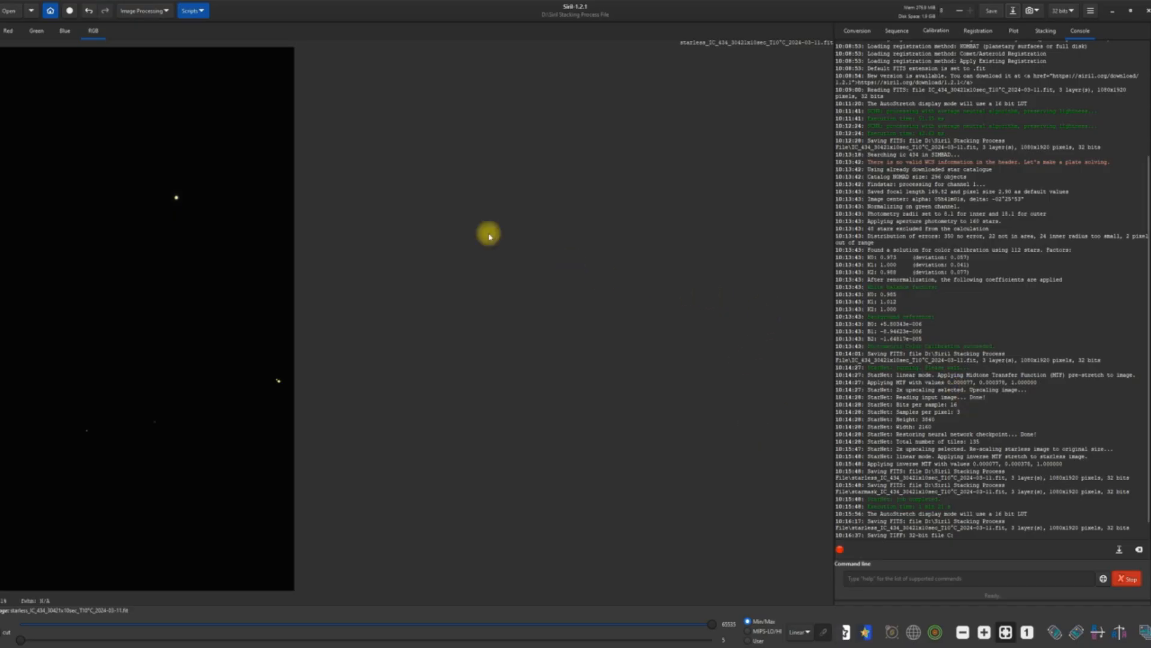
Open the IC 434 starmask FITS file and apply a modified arcsinh stretch with human-weighted luminance and a stretch factor of about 7.54.
left_click(10, 10)
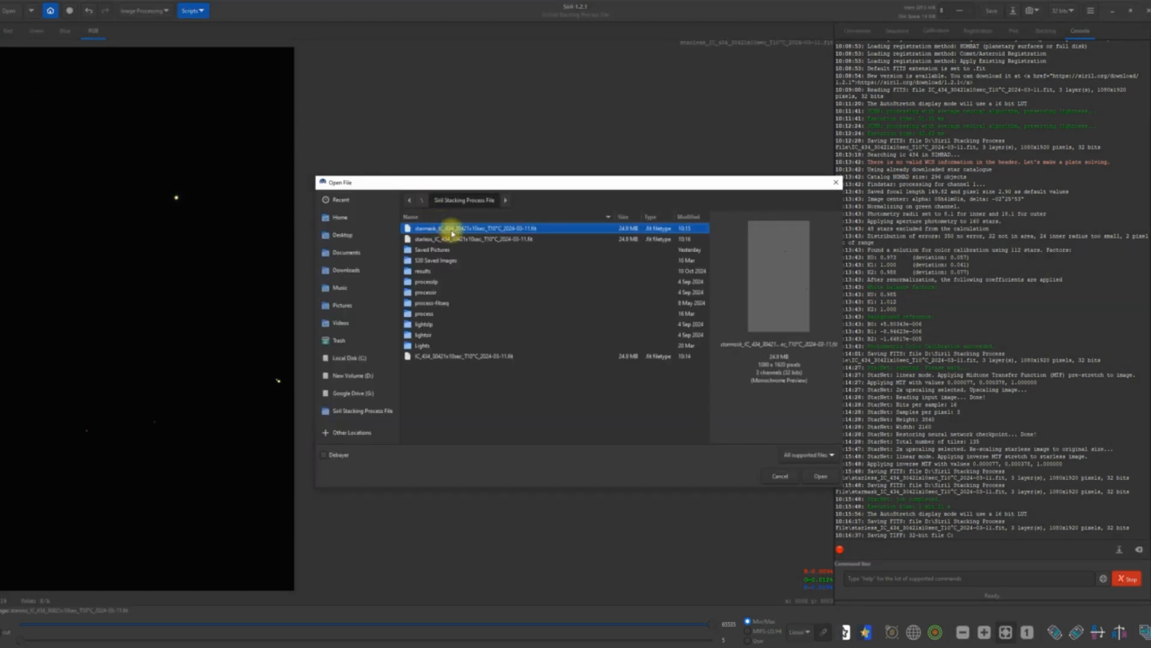
double_click(452, 229)
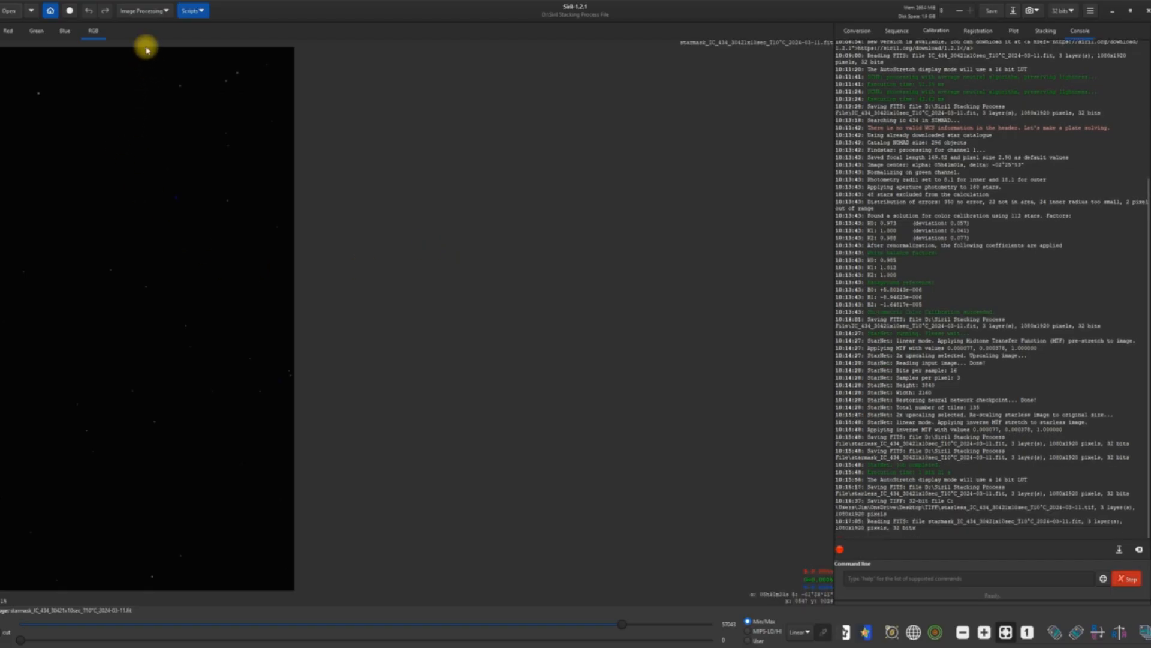
left_click(167, 12)
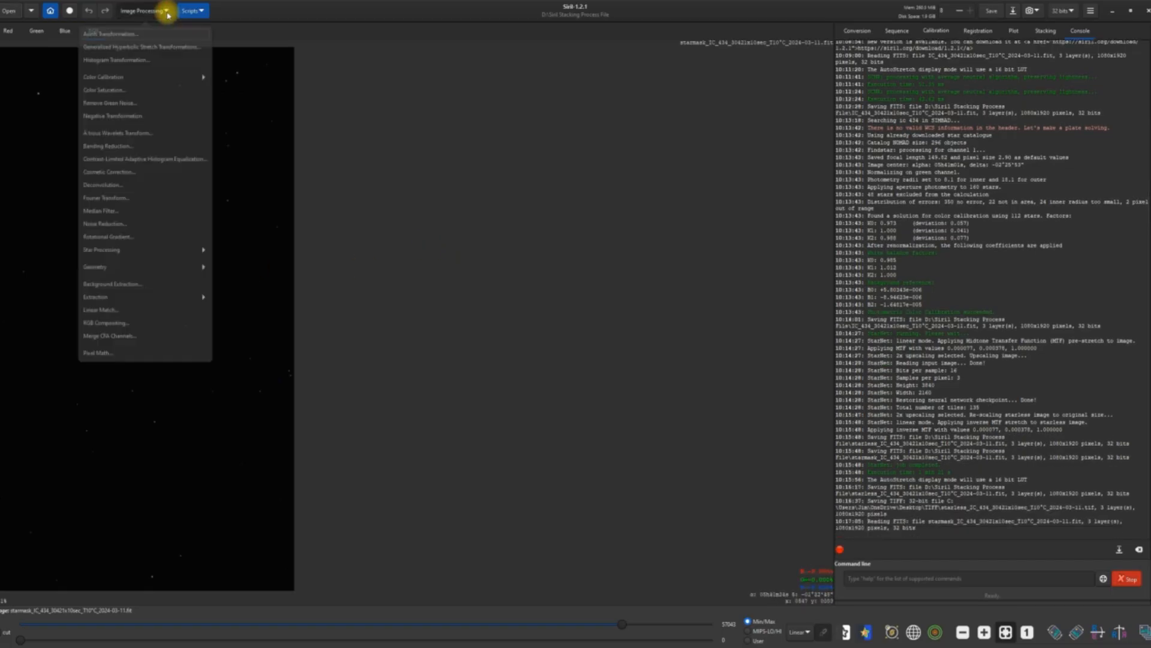
left_click(162, 48)
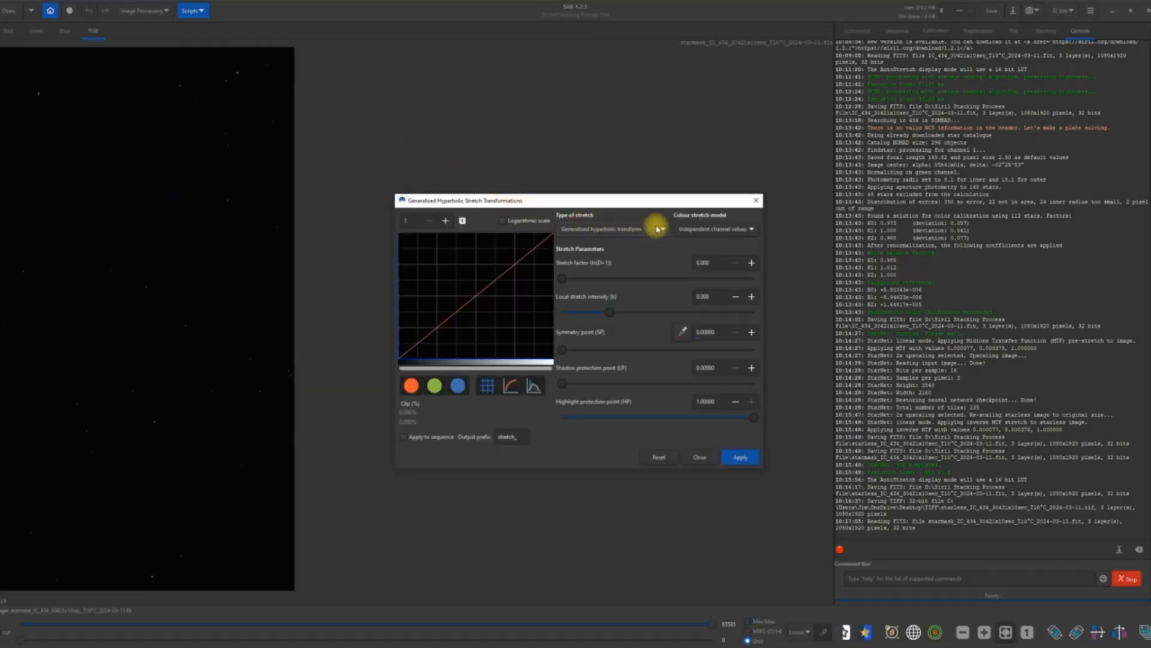
left_click(663, 229)
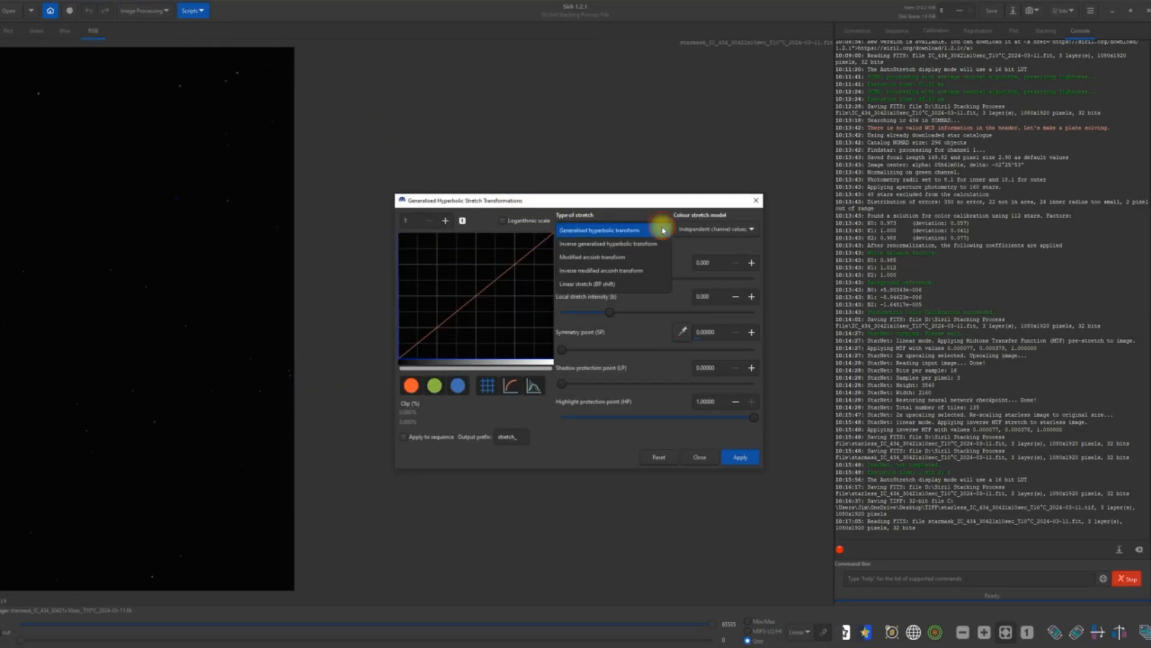
left_click(631, 260)
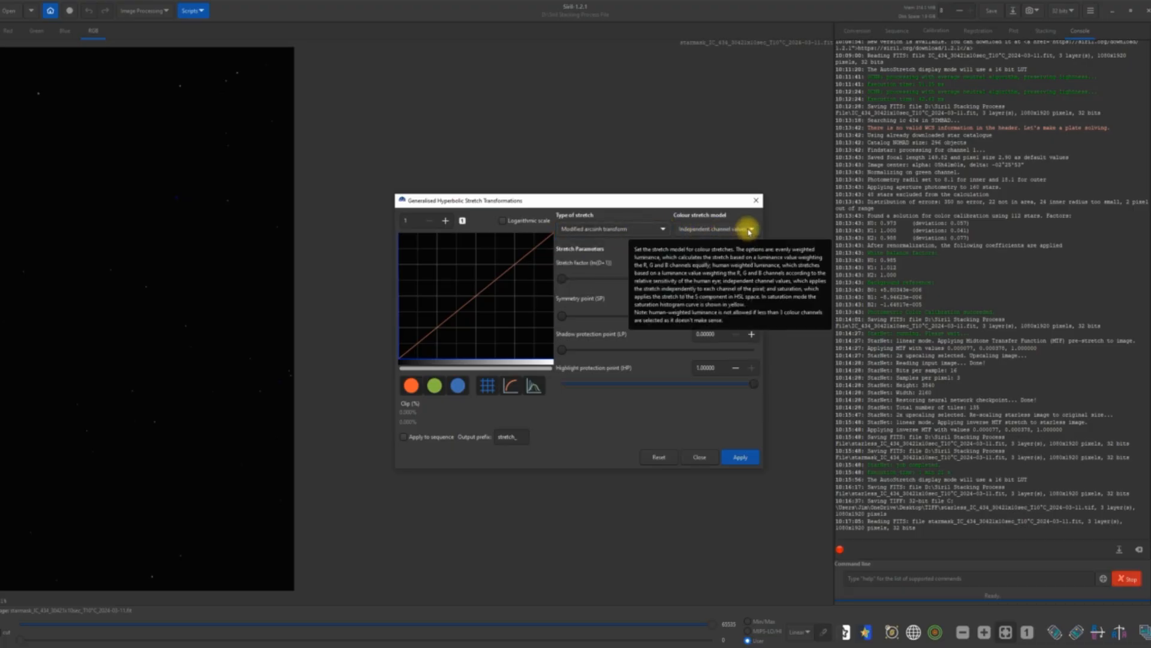
left_click(757, 232)
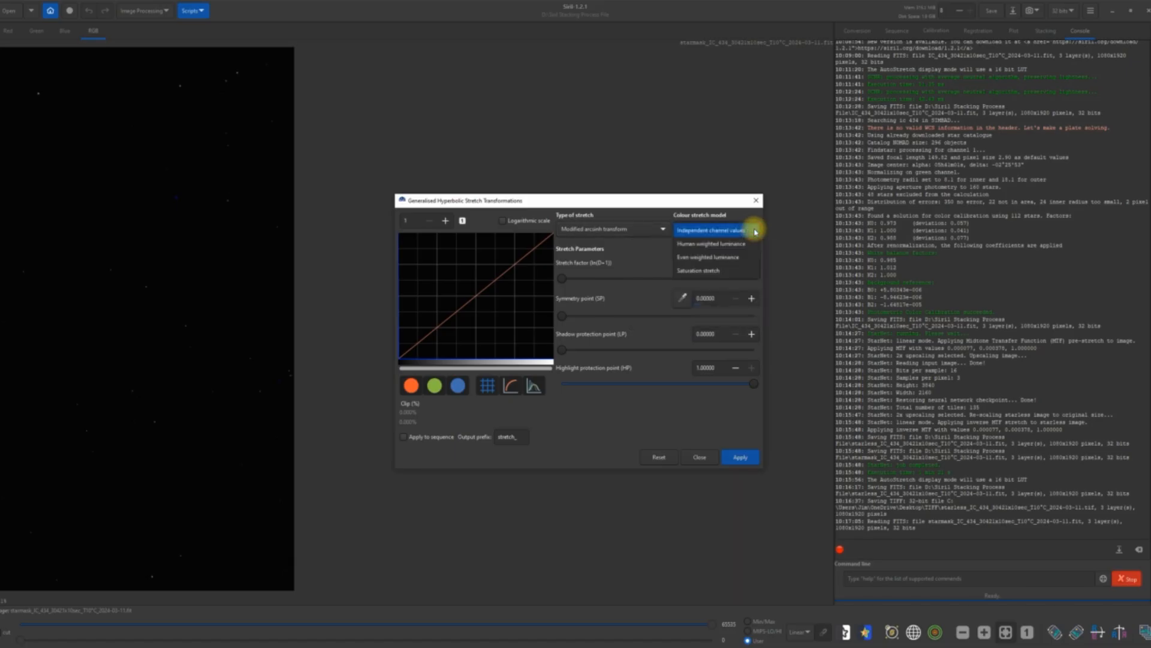
left_click(732, 246)
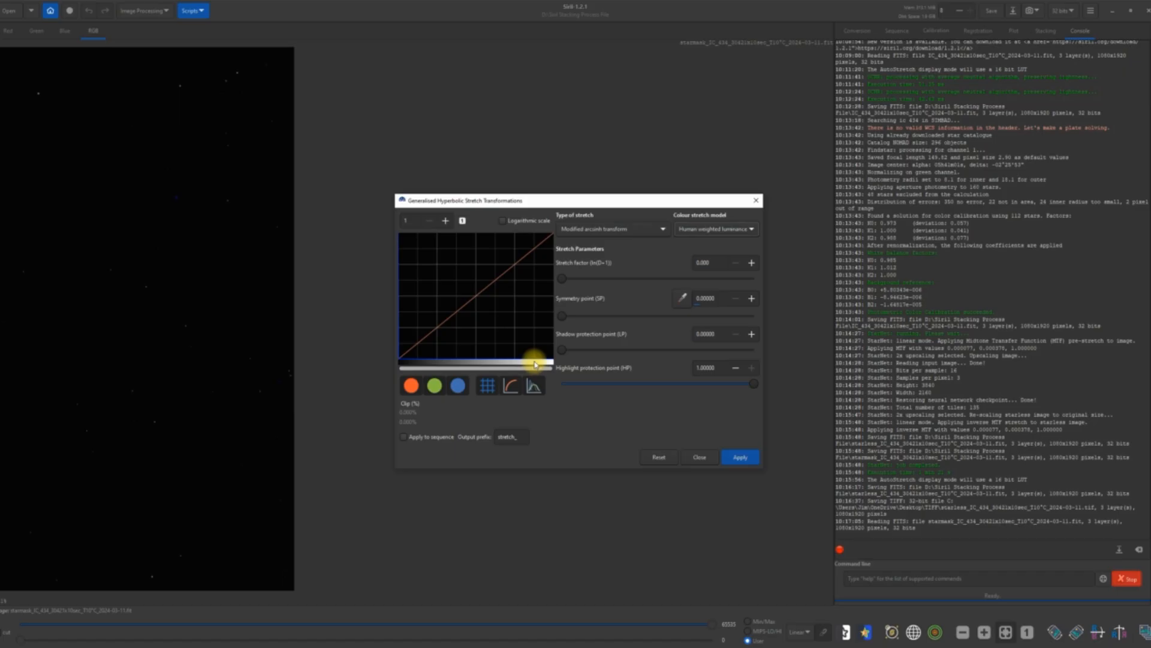
left_click_drag(563, 279, 709, 287)
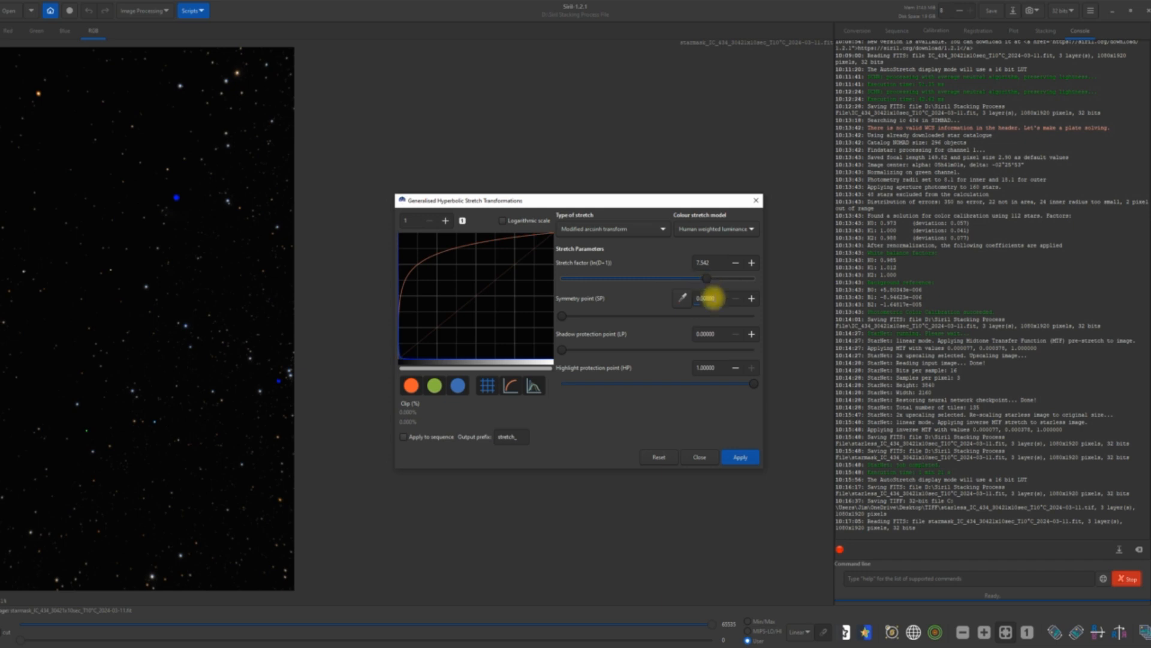
left_click(737, 458)
left_click(700, 456)
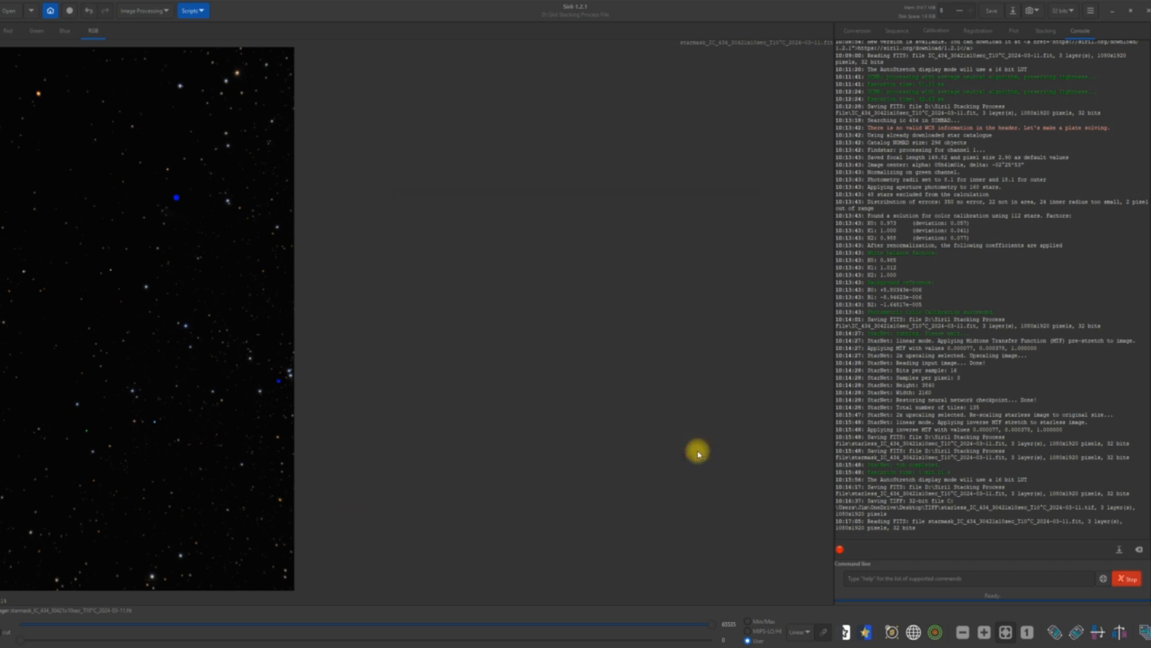
Save the stretched star mask and export a copy as a 32-bit floating point, uncompressed TIFF to the TIFF folder on the Desktop.
left_click(991, 12)
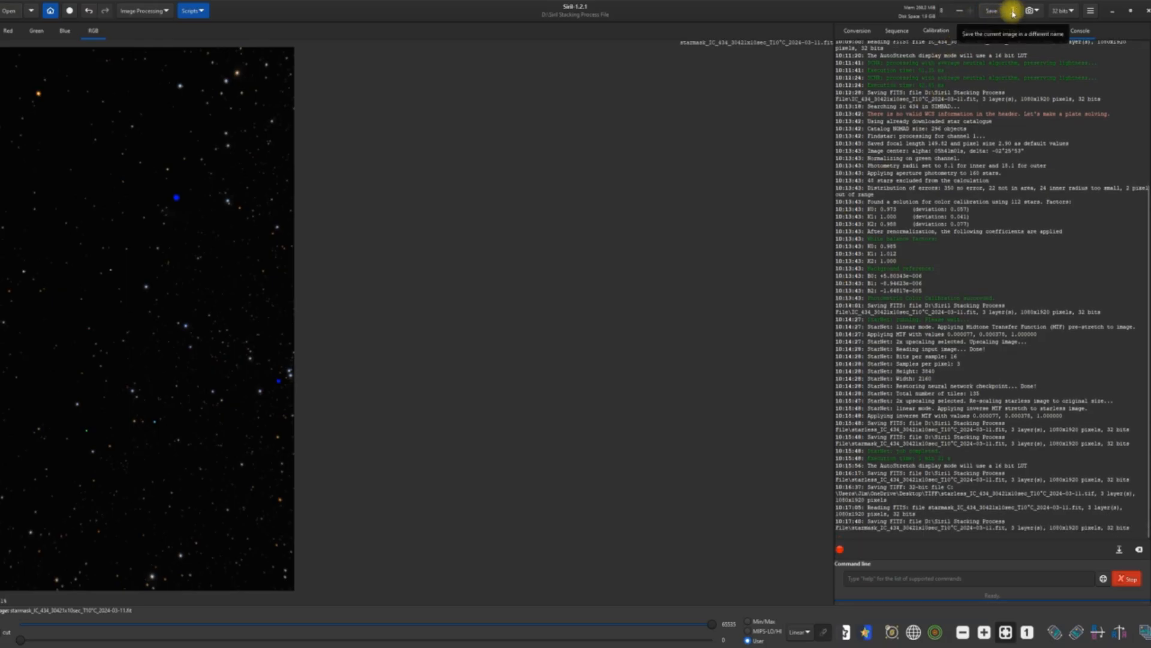
left_click(1013, 11)
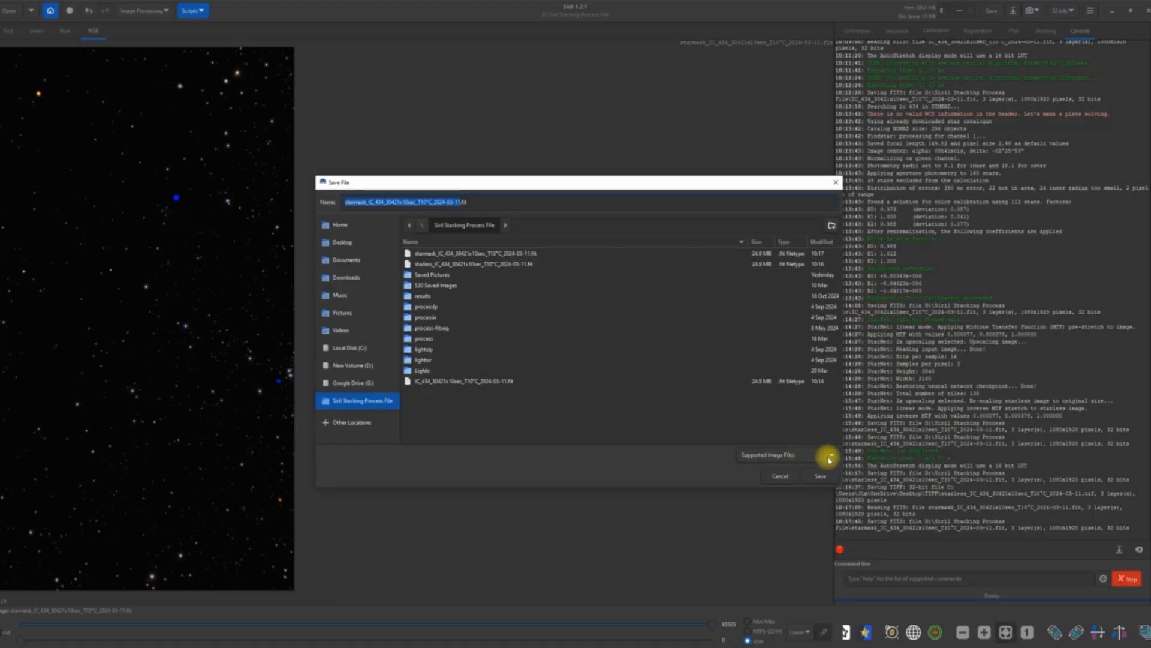
left_click(828, 456)
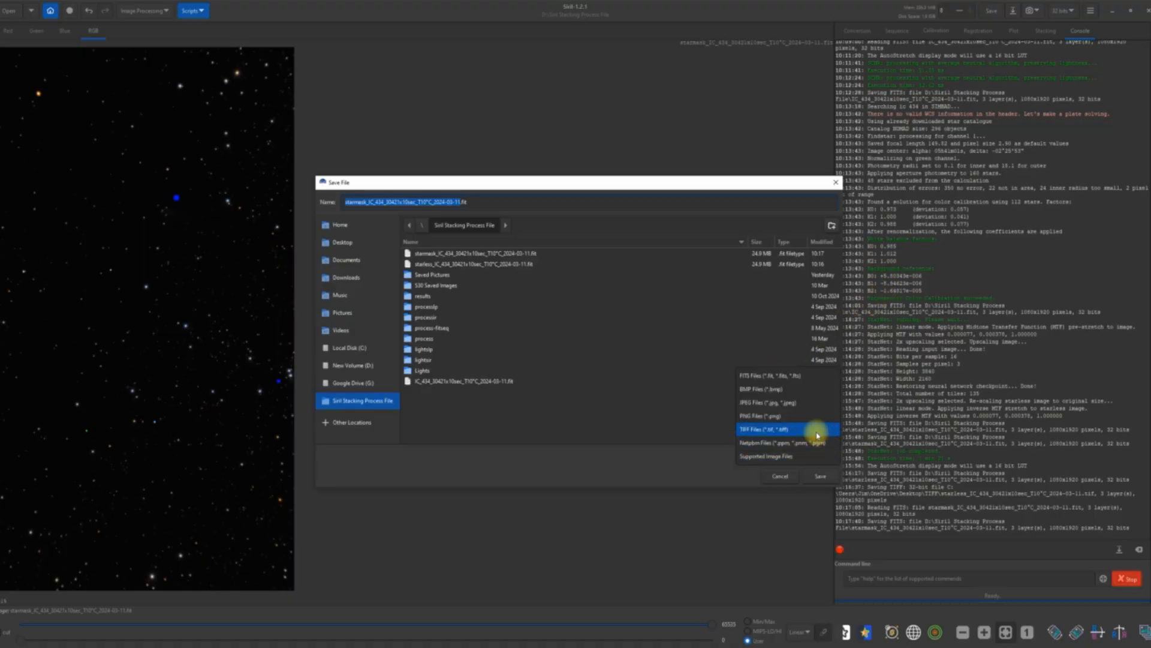
left_click(816, 430)
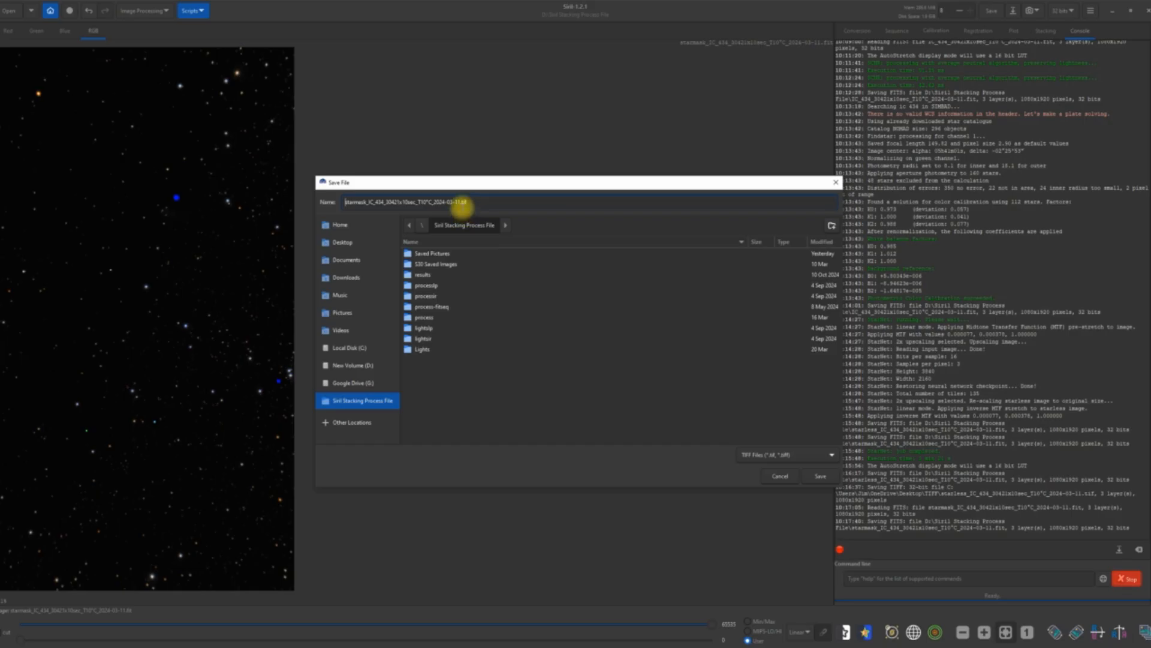
left_click(356, 245)
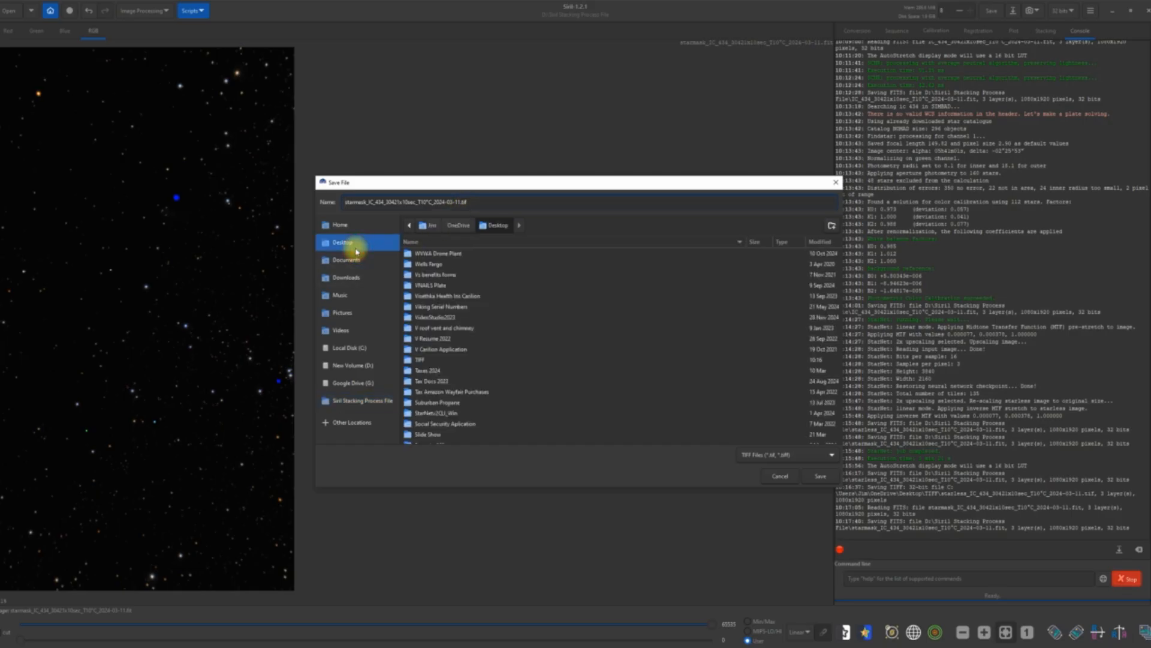
double_click(422, 362)
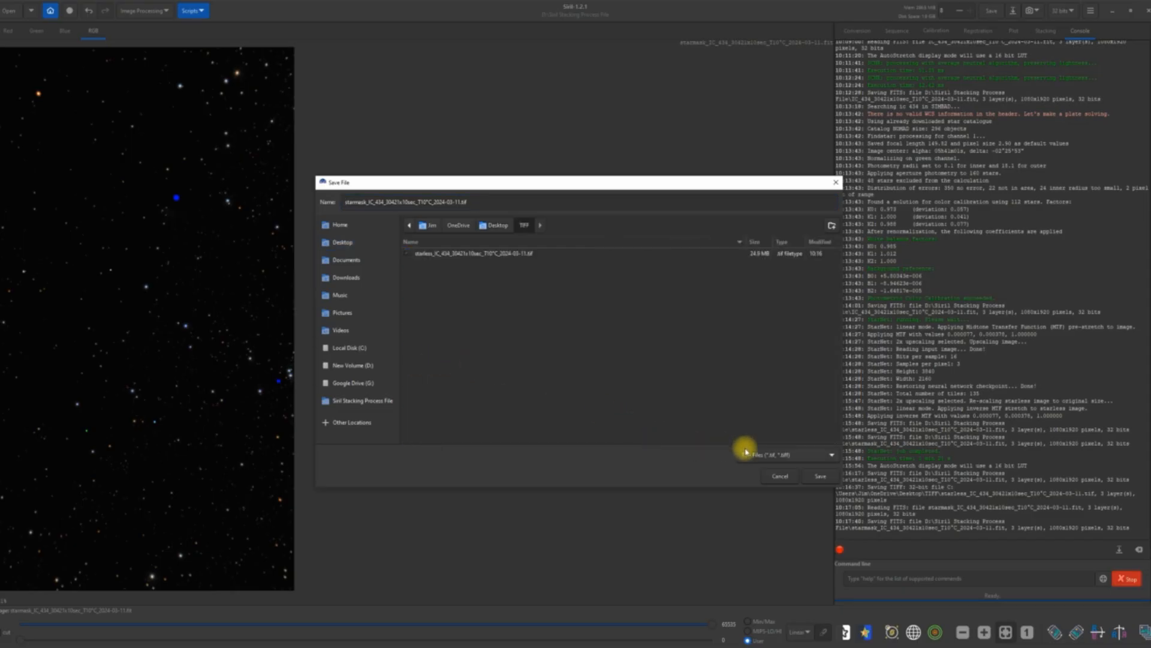
left_click(820, 475)
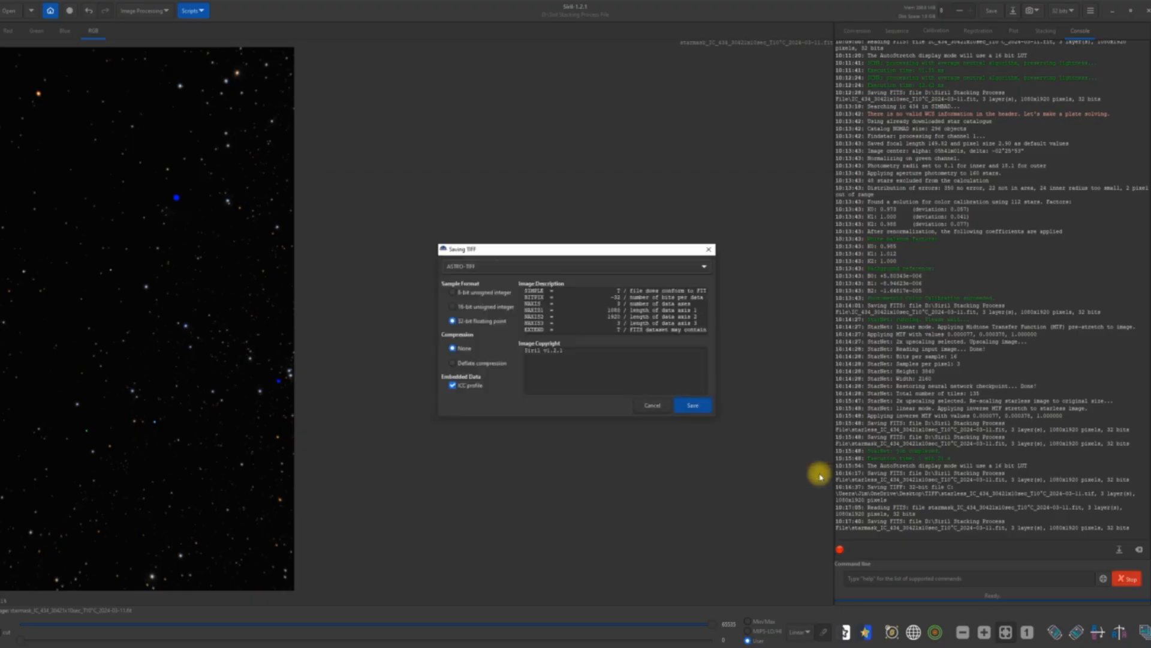
left_click(694, 406)
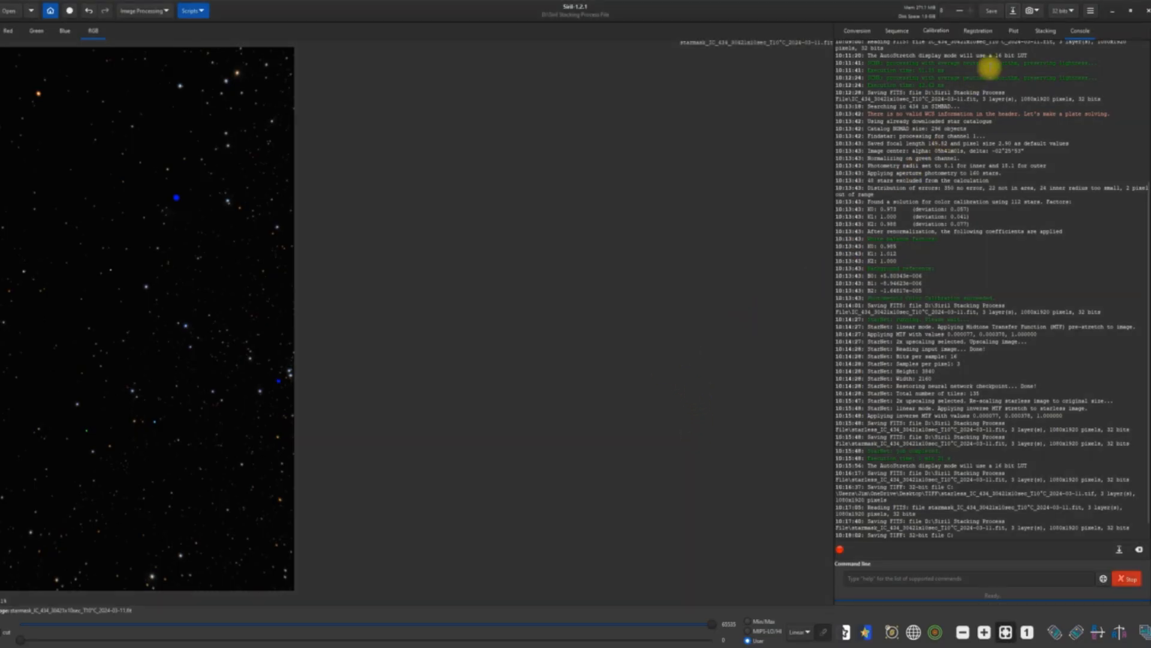
Switch from Siril to GraXpert and load the starless IC 434 TIFF from the Desktop's TIFF folder.
left_click(1111, 12)
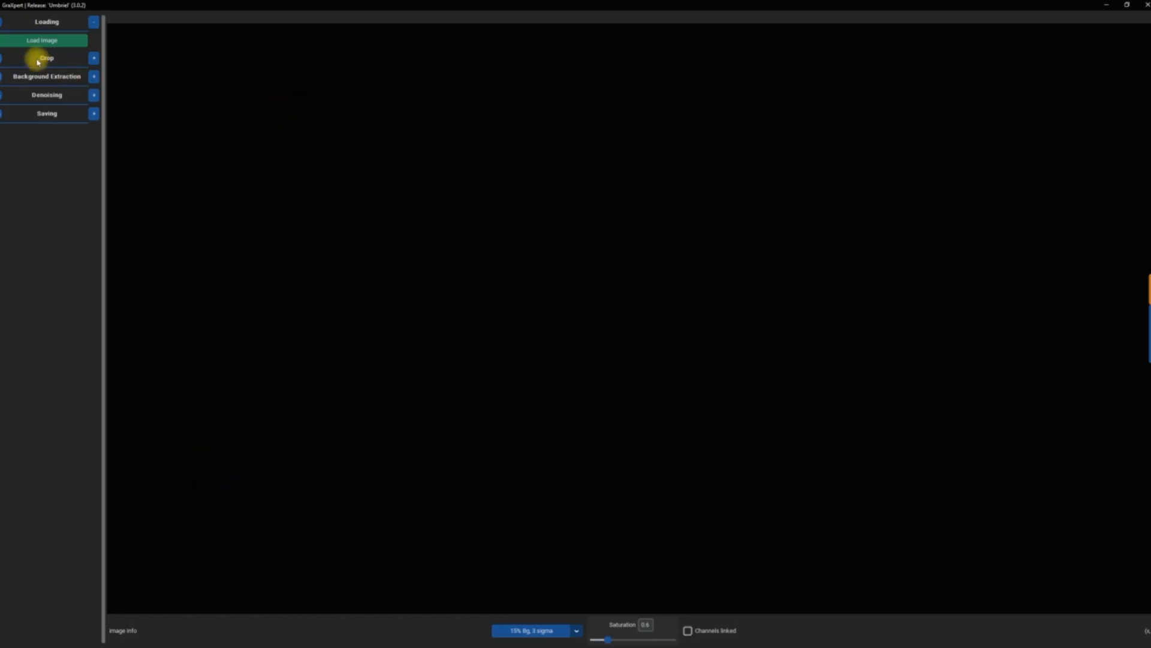
left_click(51, 38)
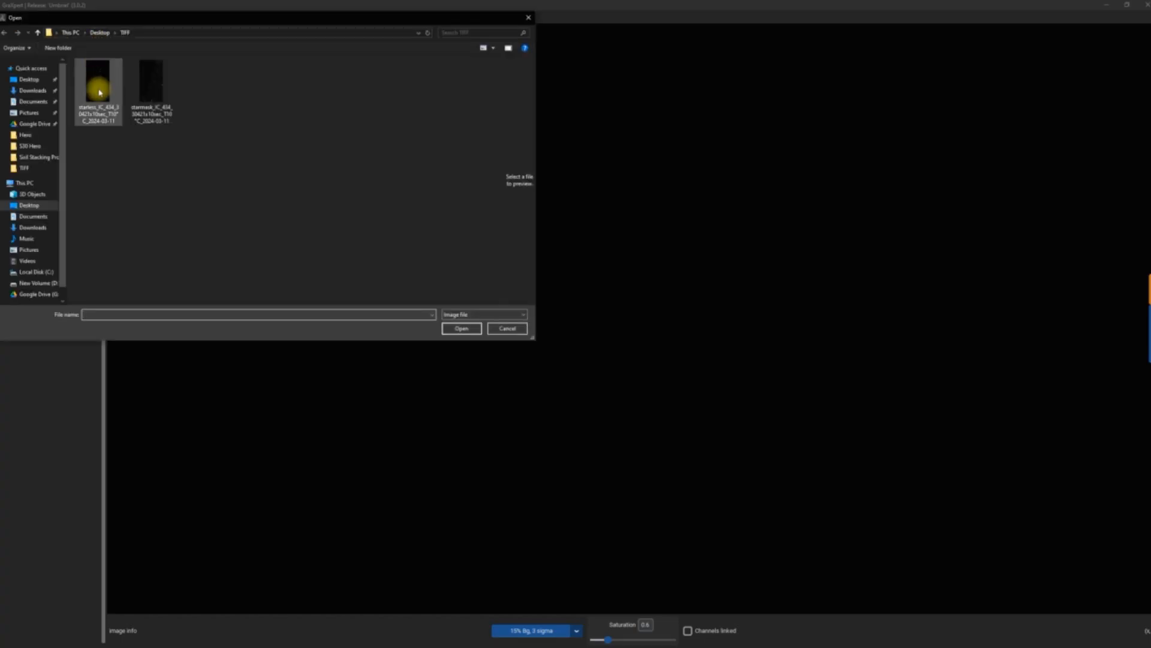
double_click(99, 92)
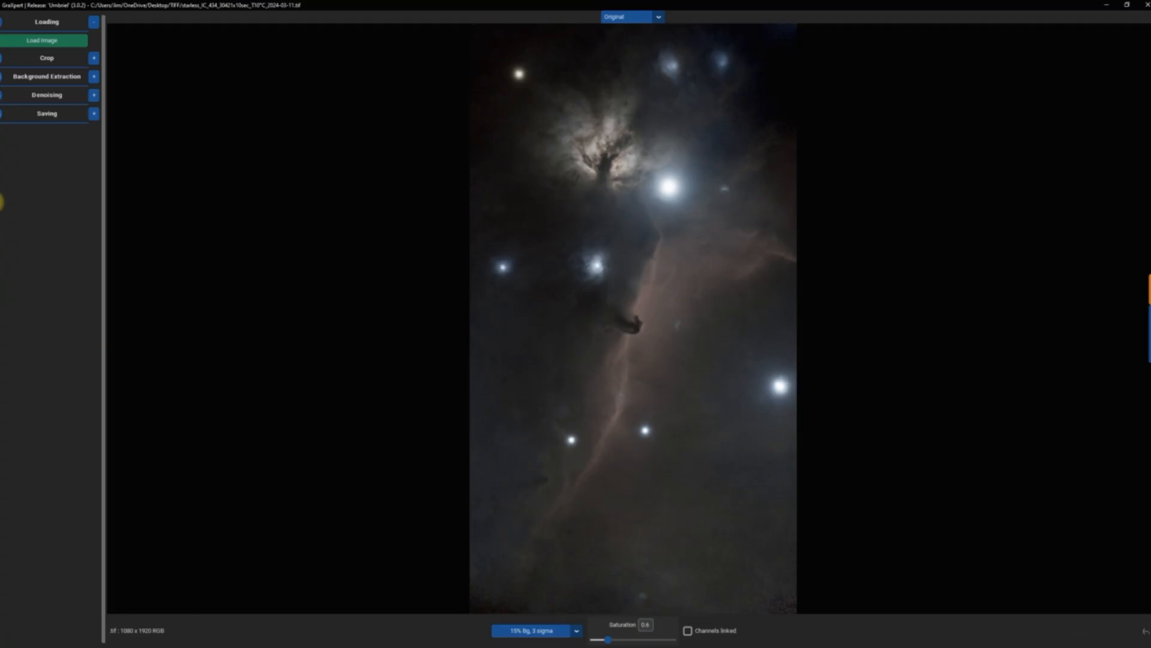
Run AI background extraction with smoothing 1.0 and inspect the extracted background, finishing in the Gradient-Corrected view.
left_click(94, 78)
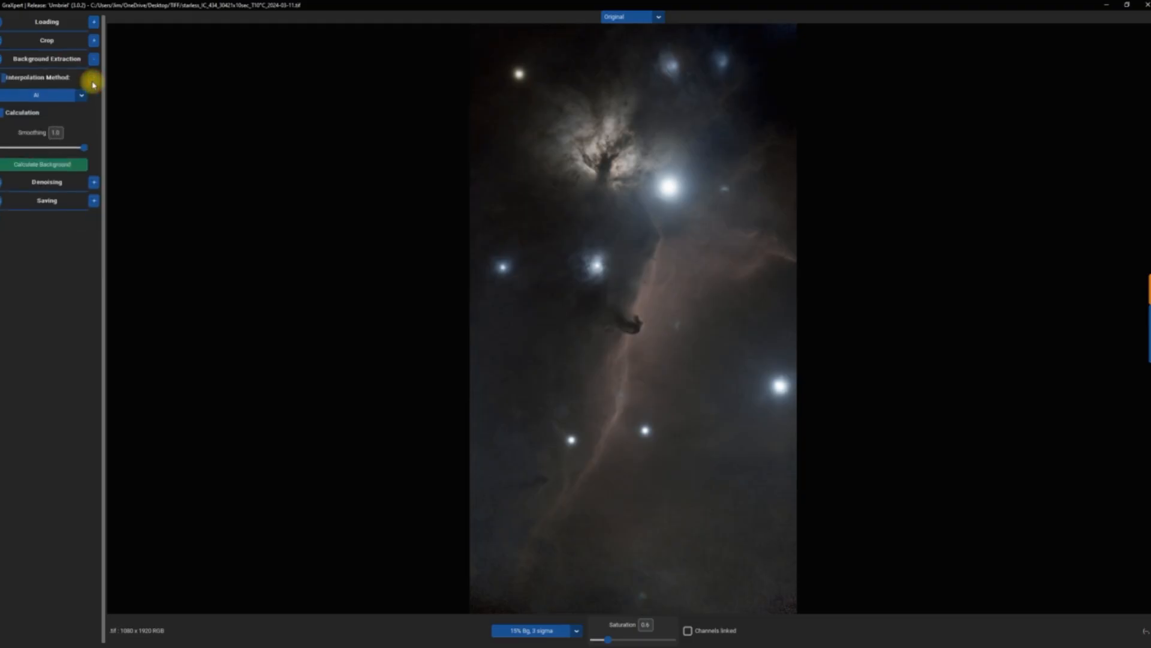
left_click(63, 170)
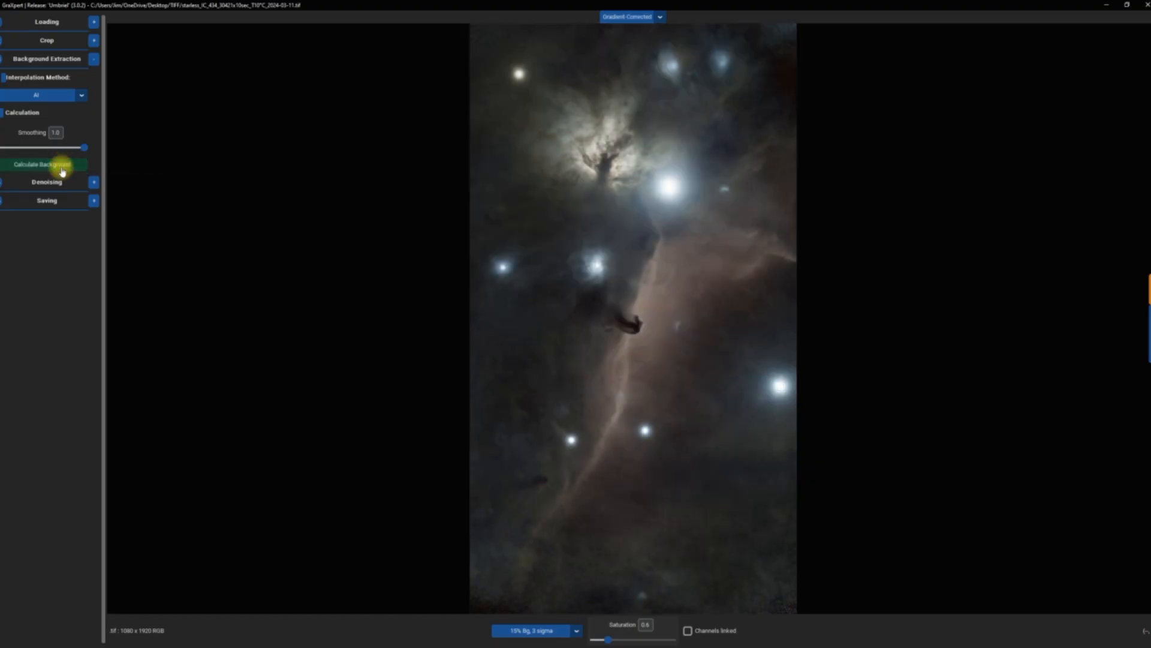
left_click(661, 18)
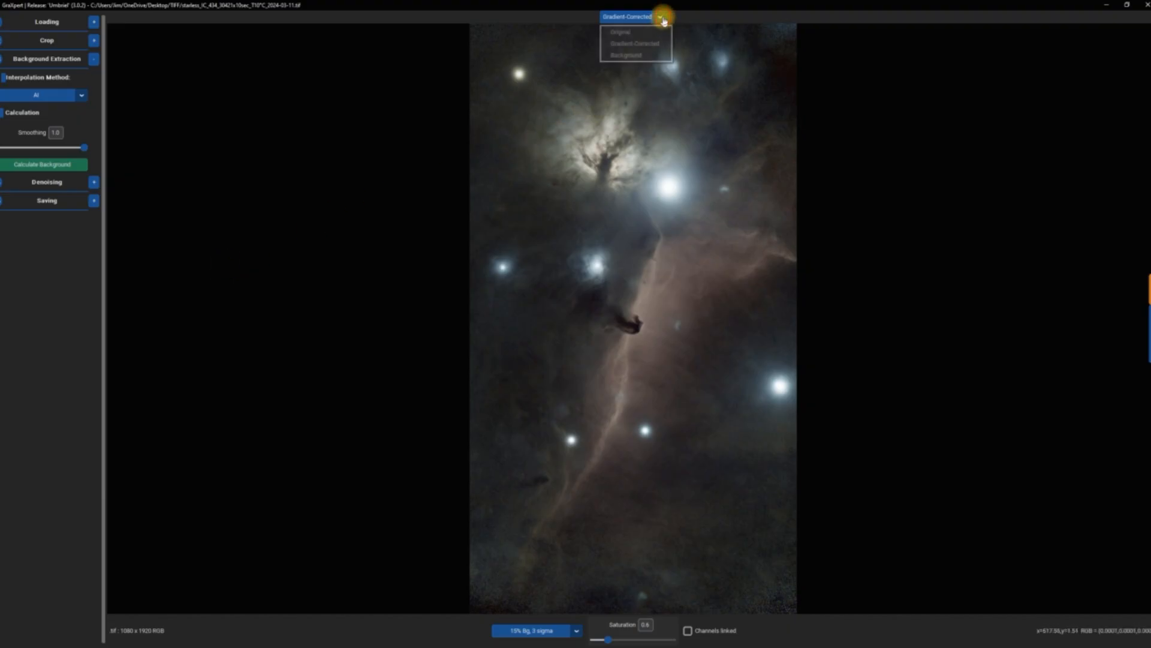
left_click(639, 57)
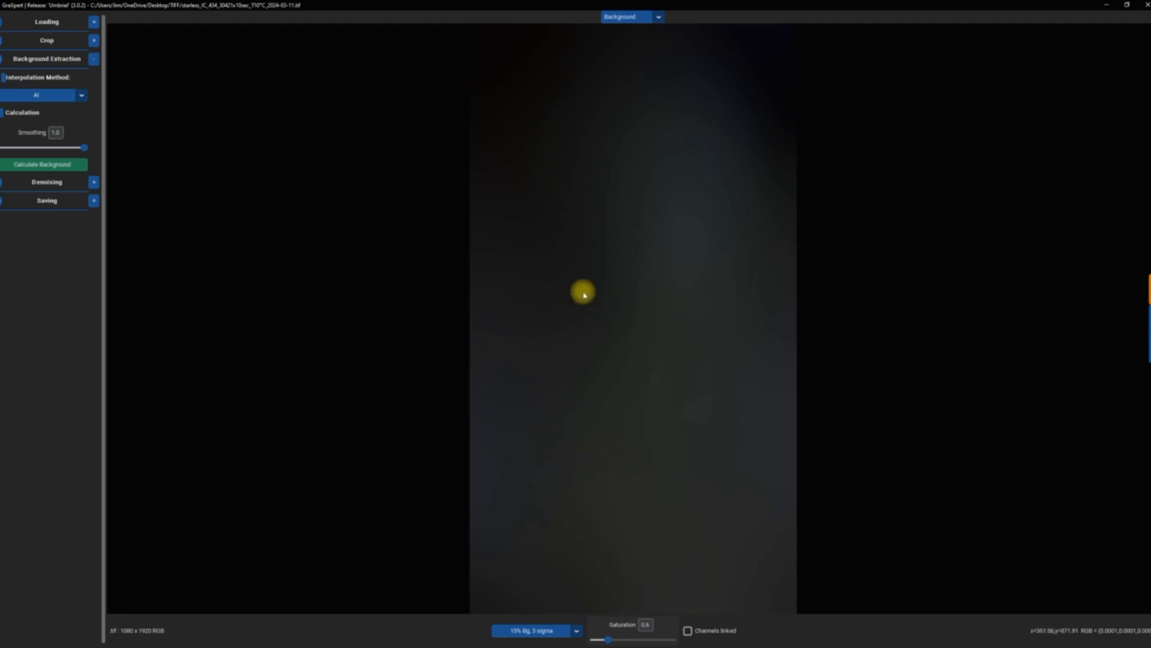
left_click(659, 23)
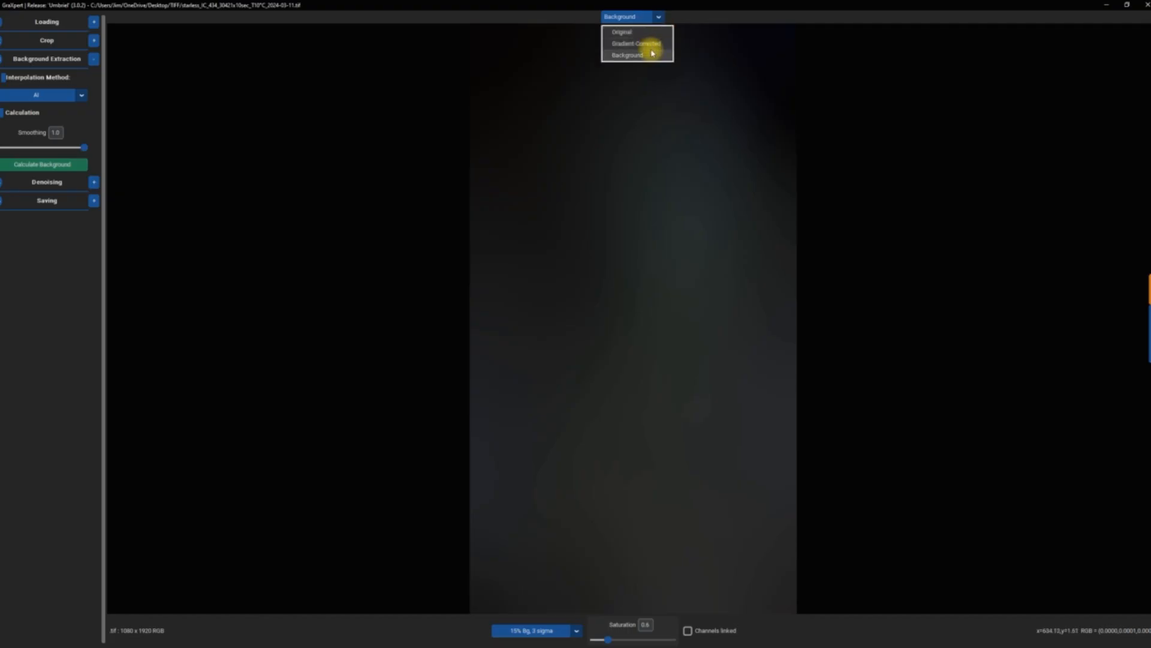
left_click(650, 44)
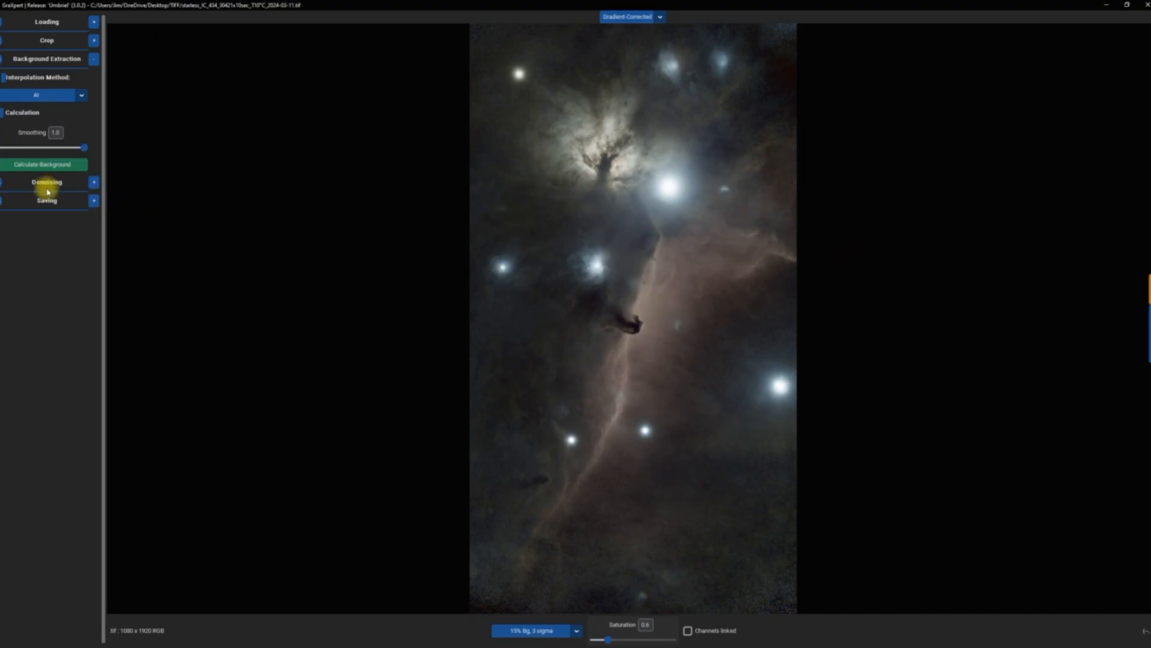
Denoise the gradient-corrected image with a denoise strength of 0.51.
left_click(94, 182)
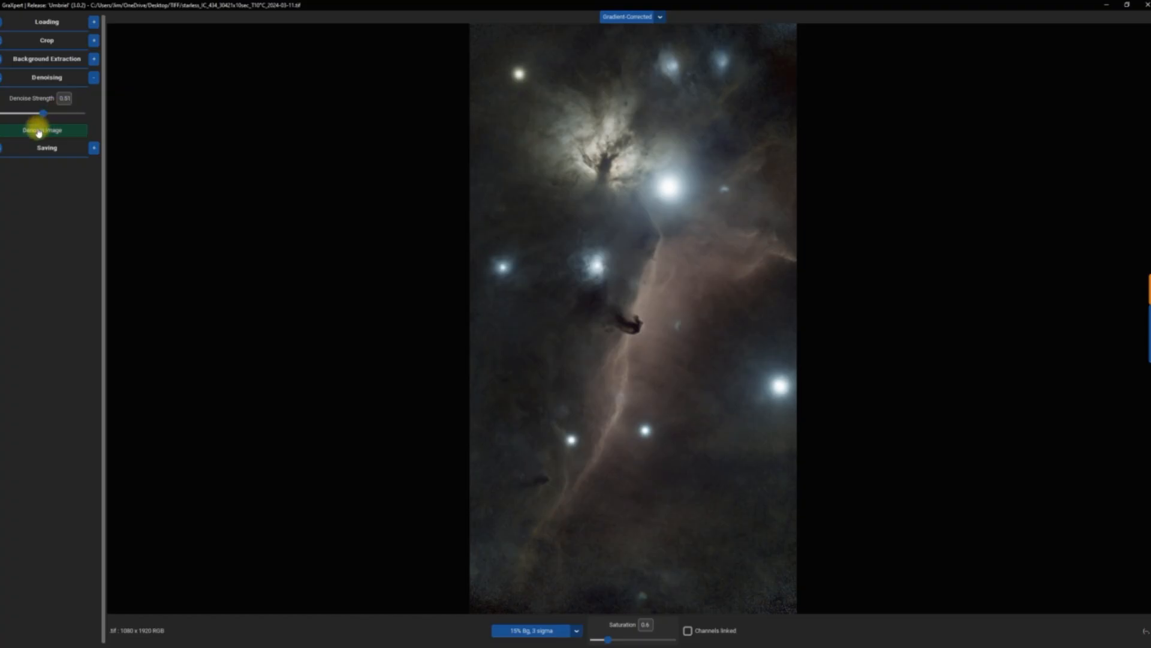
left_click(42, 136)
left_click(42, 137)
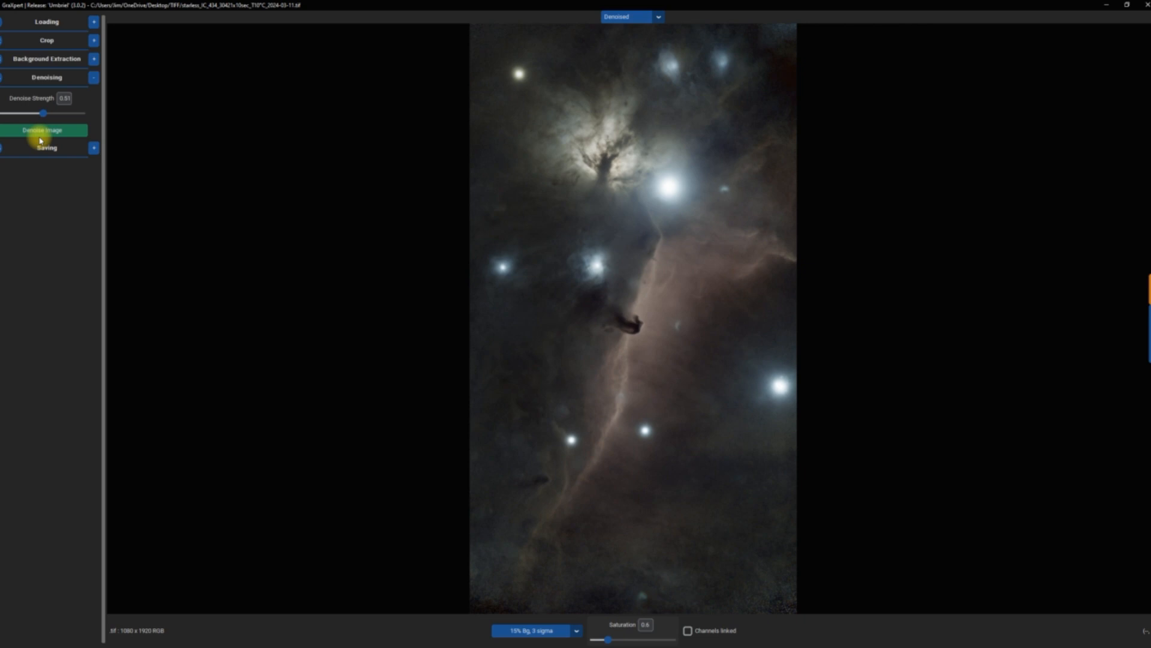
Save the processed image as a 32 bit Tiff with the suggested GraXpert file name in the TIFF folder and close GraXpert.
left_click(96, 148)
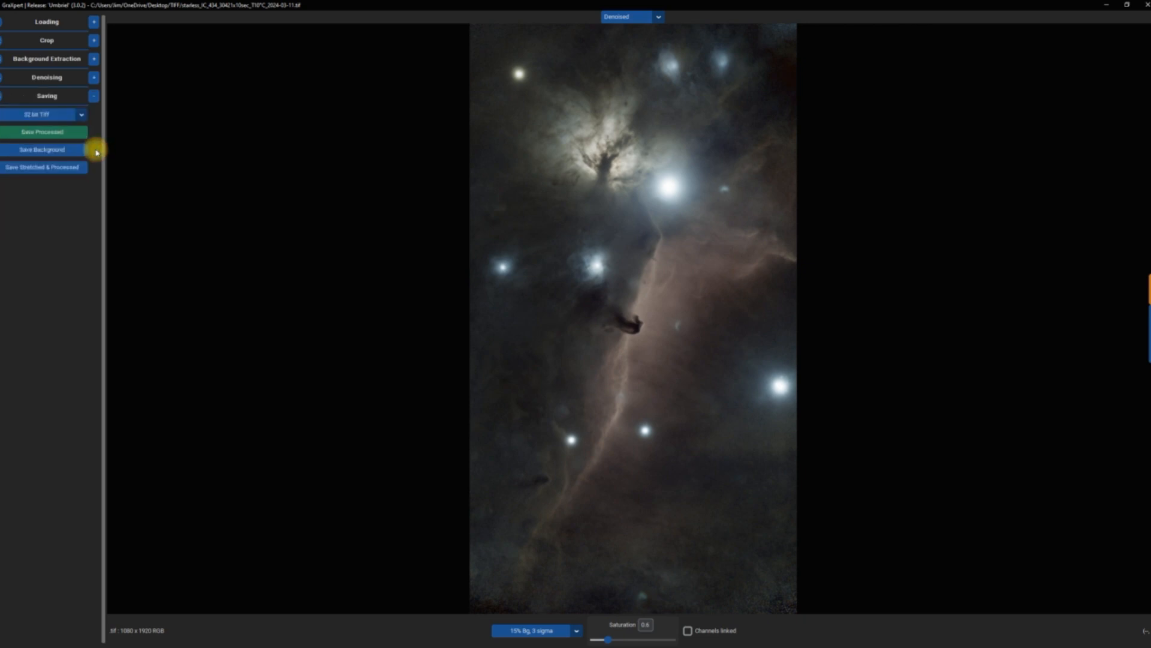
left_click(42, 137)
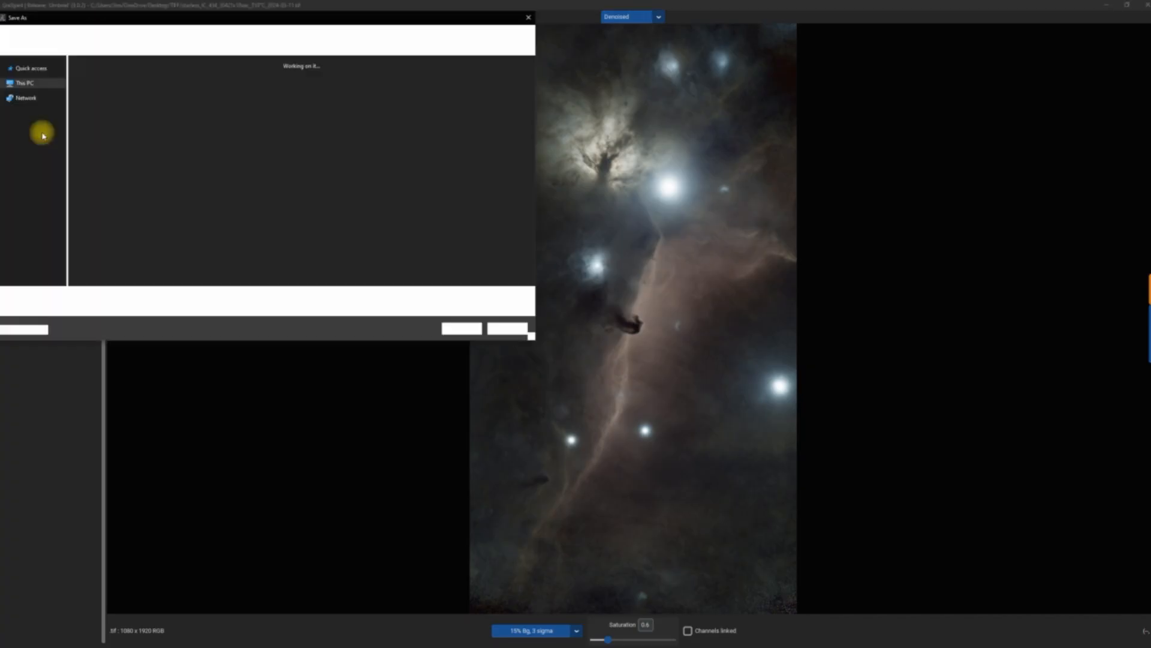
left_click(461, 329)
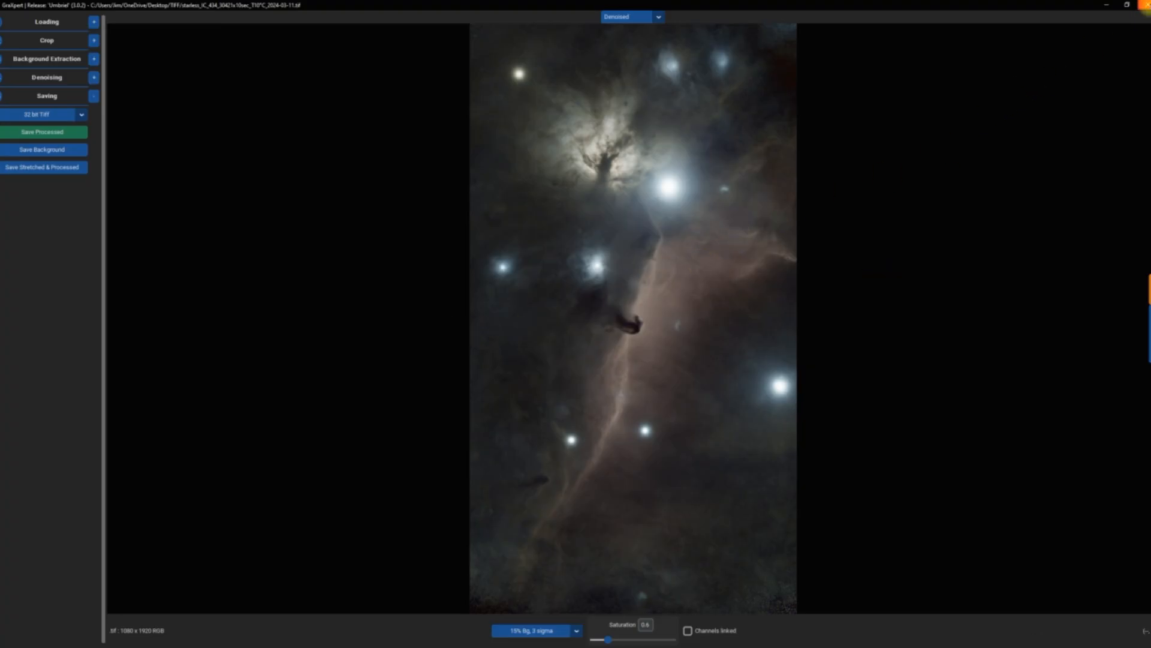
left_click(1144, 5)
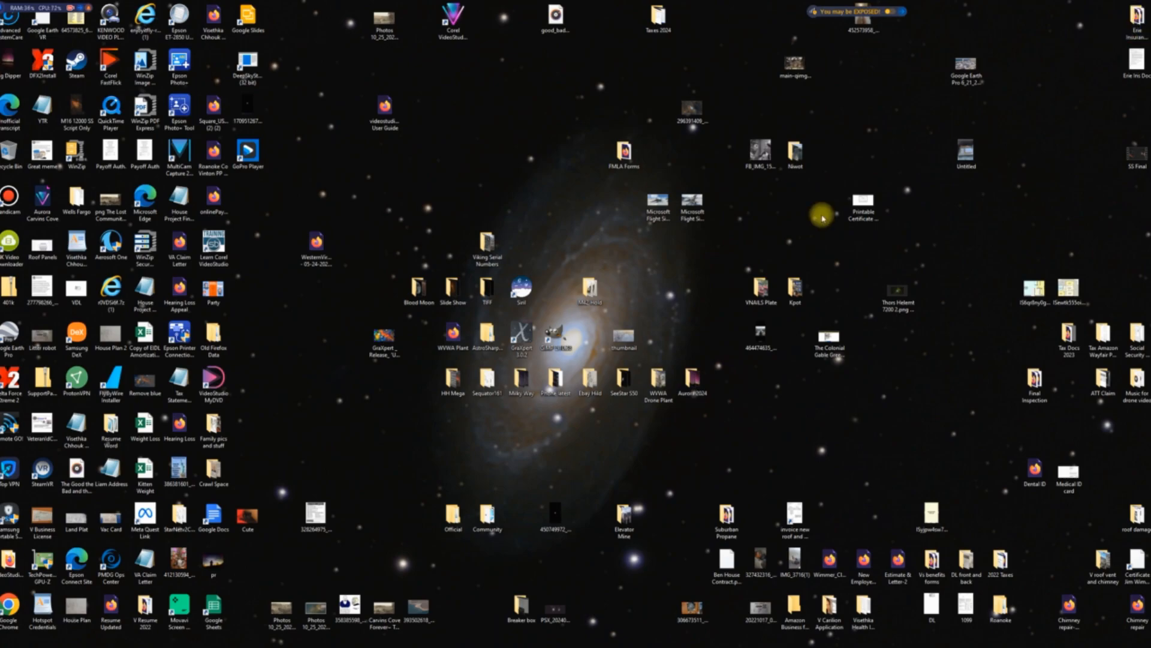
Launch GIMP and open the starless IC 434 GraXpert TIFF from the Desktop's TIFF folder.
double_click(556, 331)
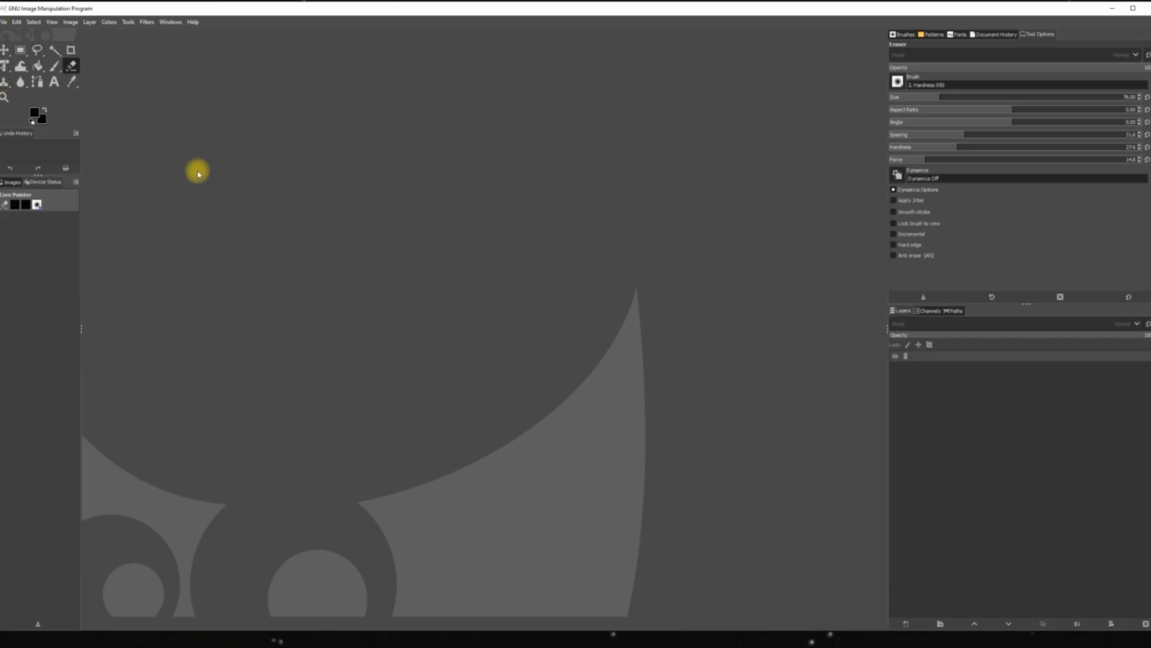
left_click(3, 22)
left_click(24, 52)
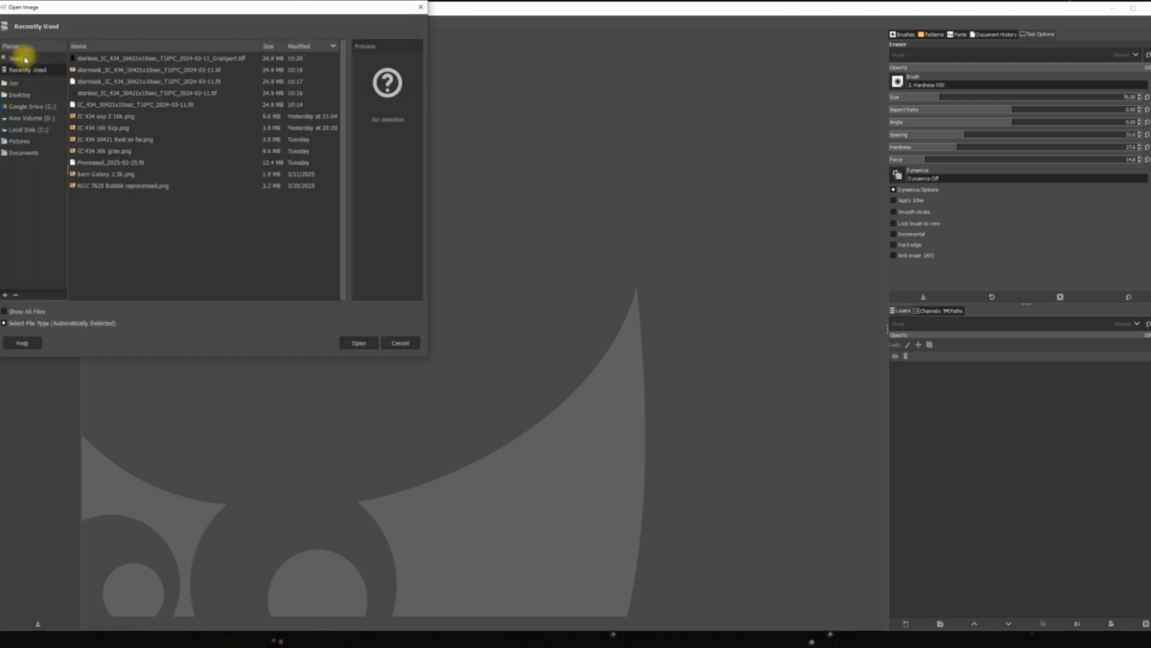
left_click(28, 95)
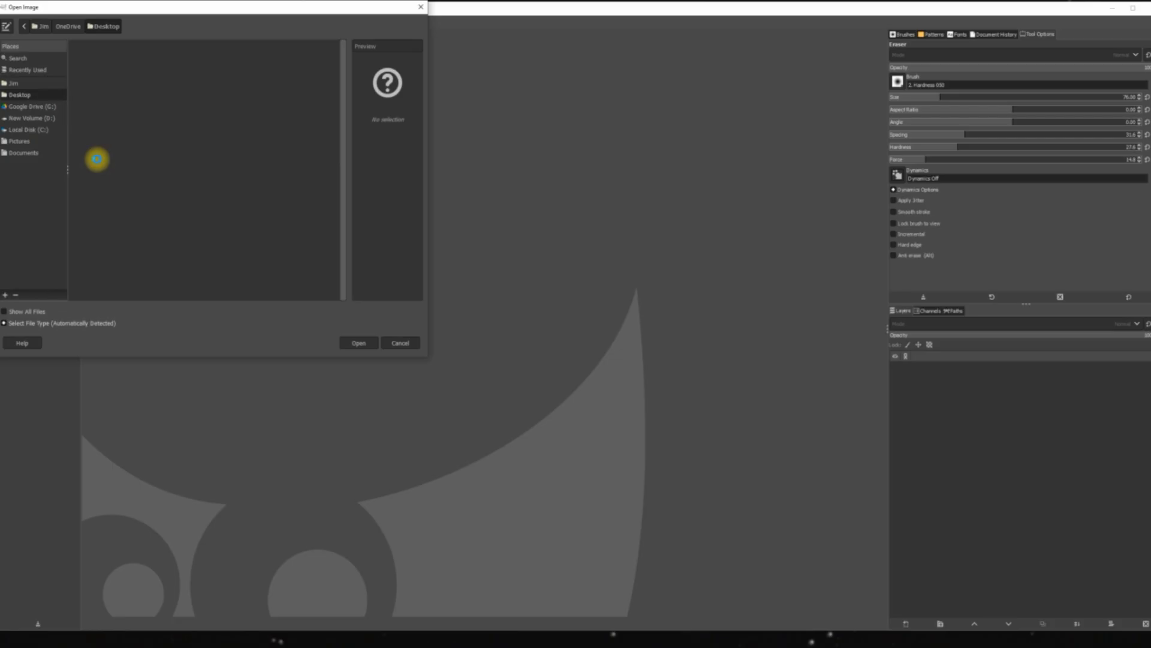
scroll(96, 160, "down", 5)
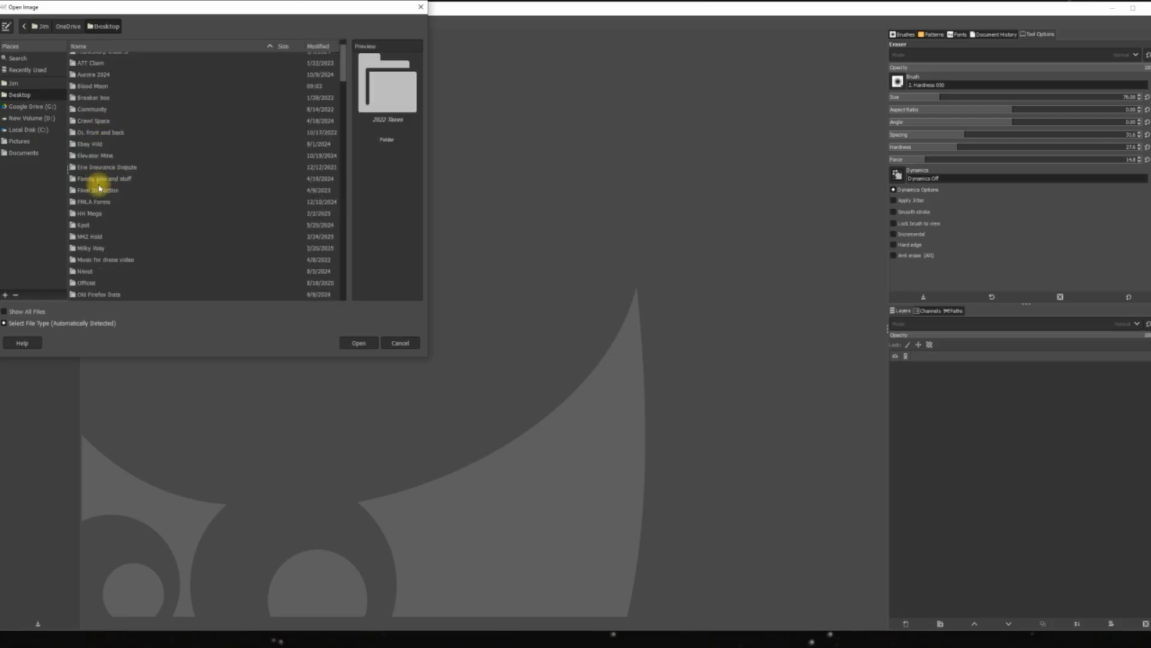
scroll(102, 206, "down", 10)
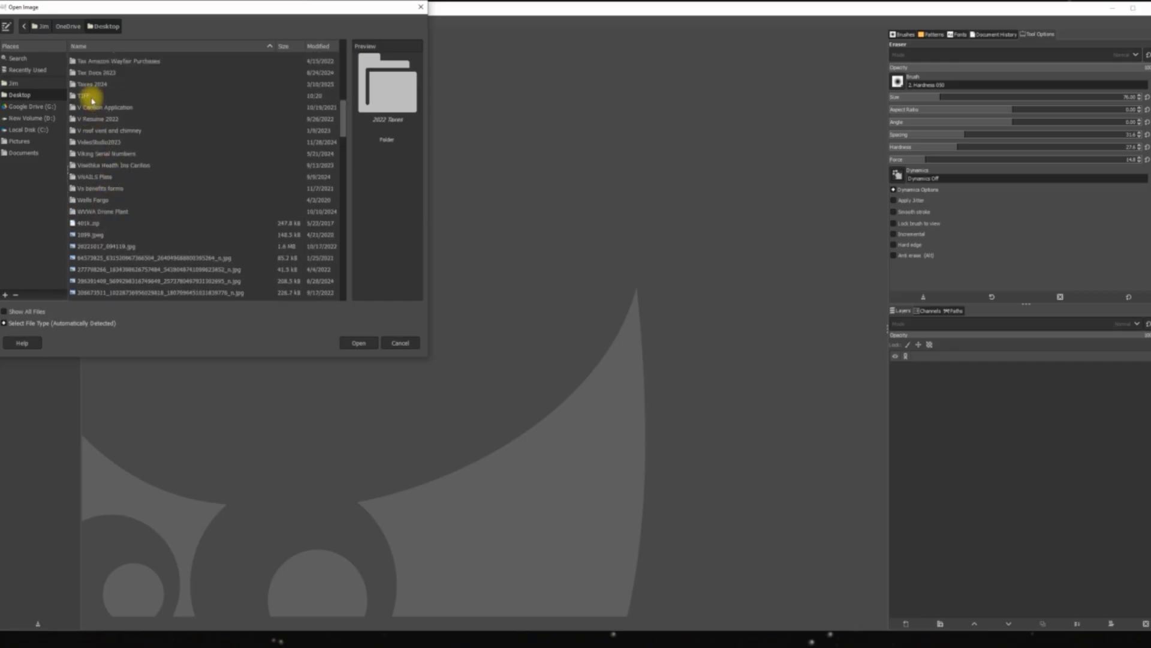
double_click(90, 96)
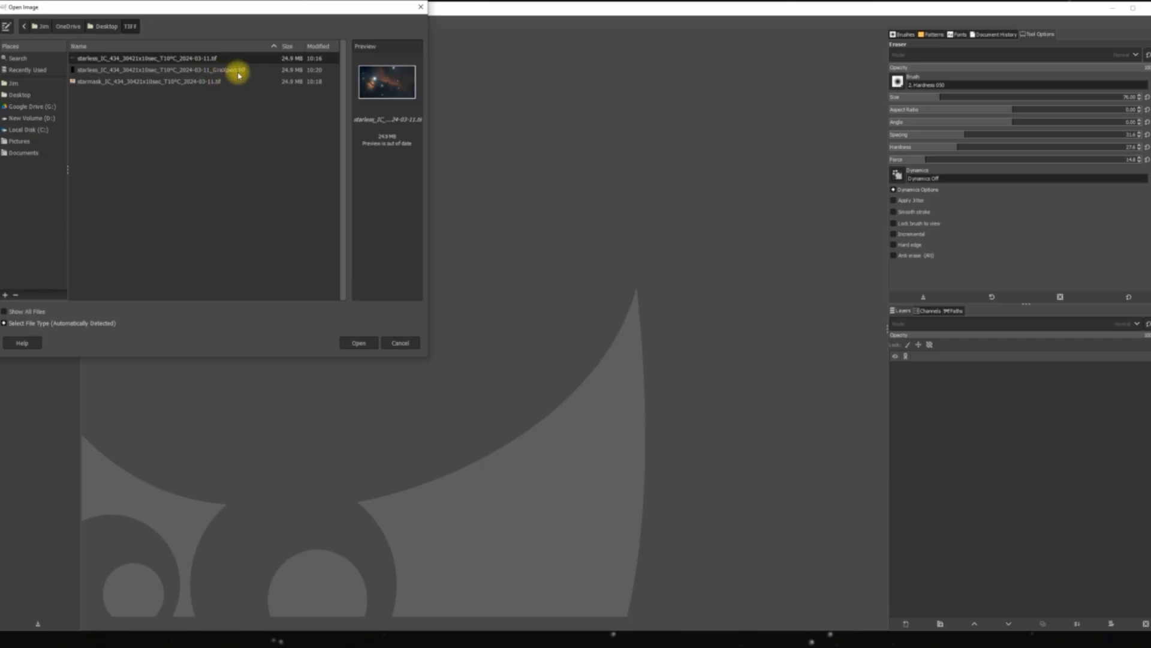
left_click(174, 70)
double_click(174, 71)
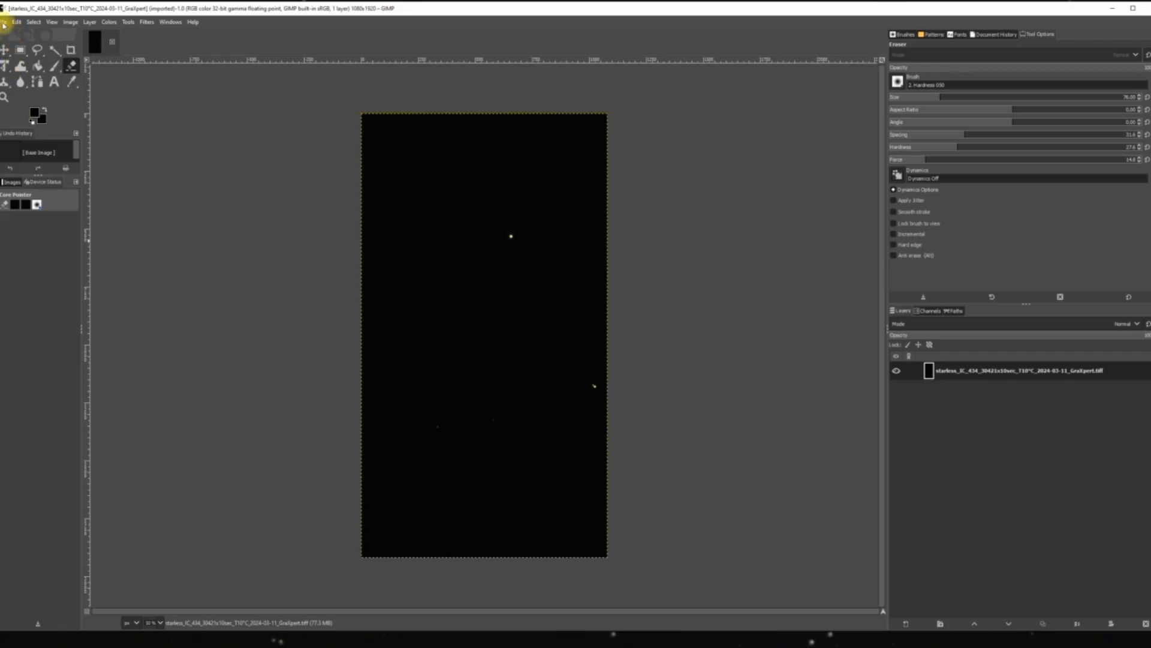
Start exporting the starless image and set its file type to Flexible Image Transport System (.fit).
left_click(4, 22)
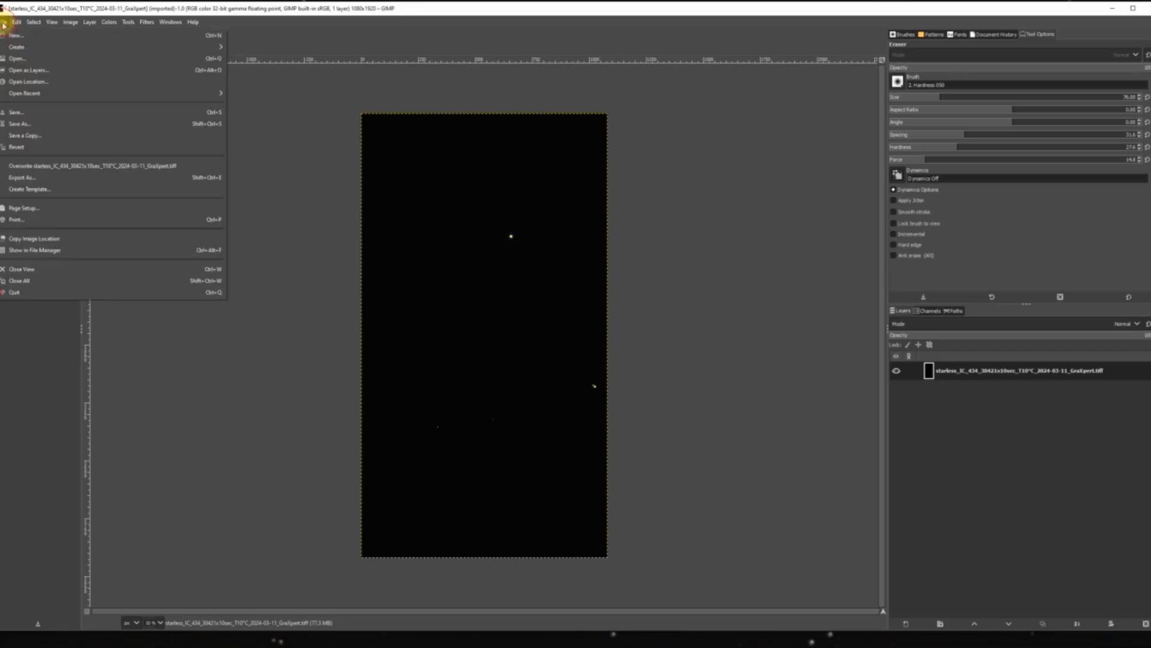
left_click(45, 182)
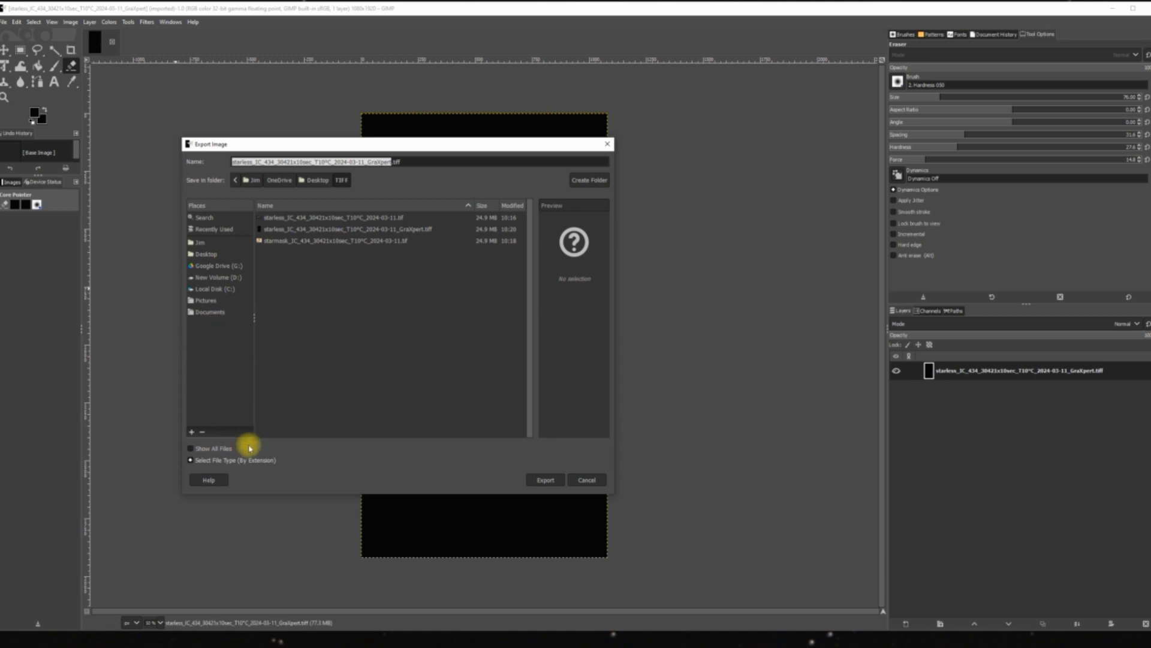
left_click(252, 461)
scroll(245, 441, "down", 2)
scroll(247, 441, "up", 1)
scroll(250, 442, "down", 4)
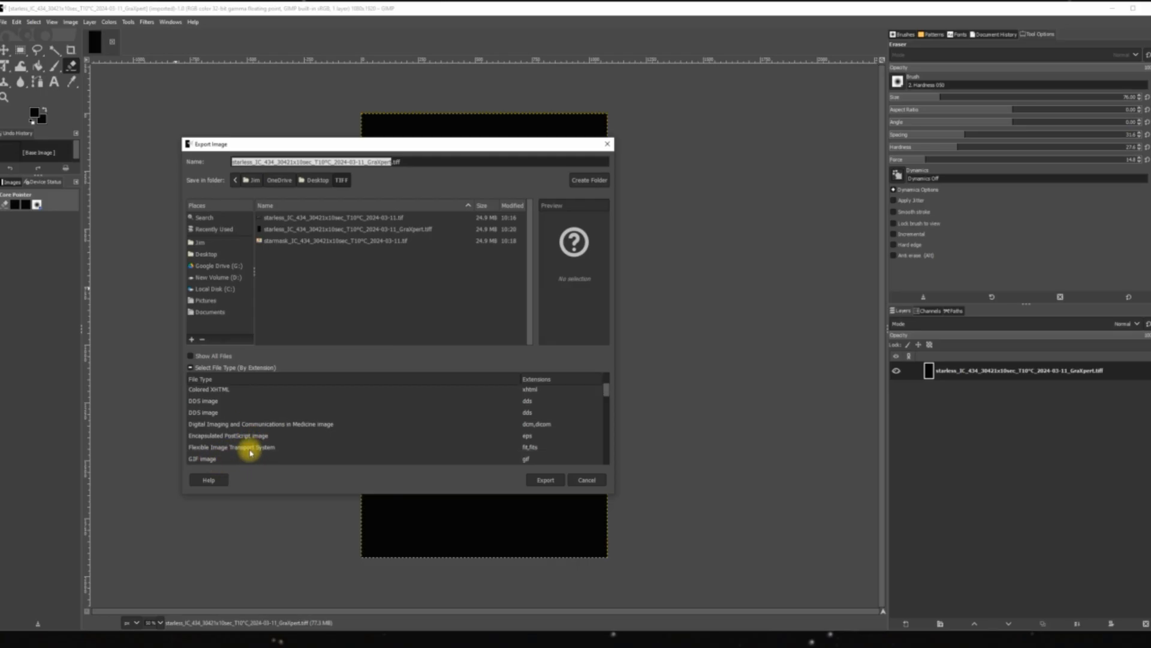
left_click(251, 450)
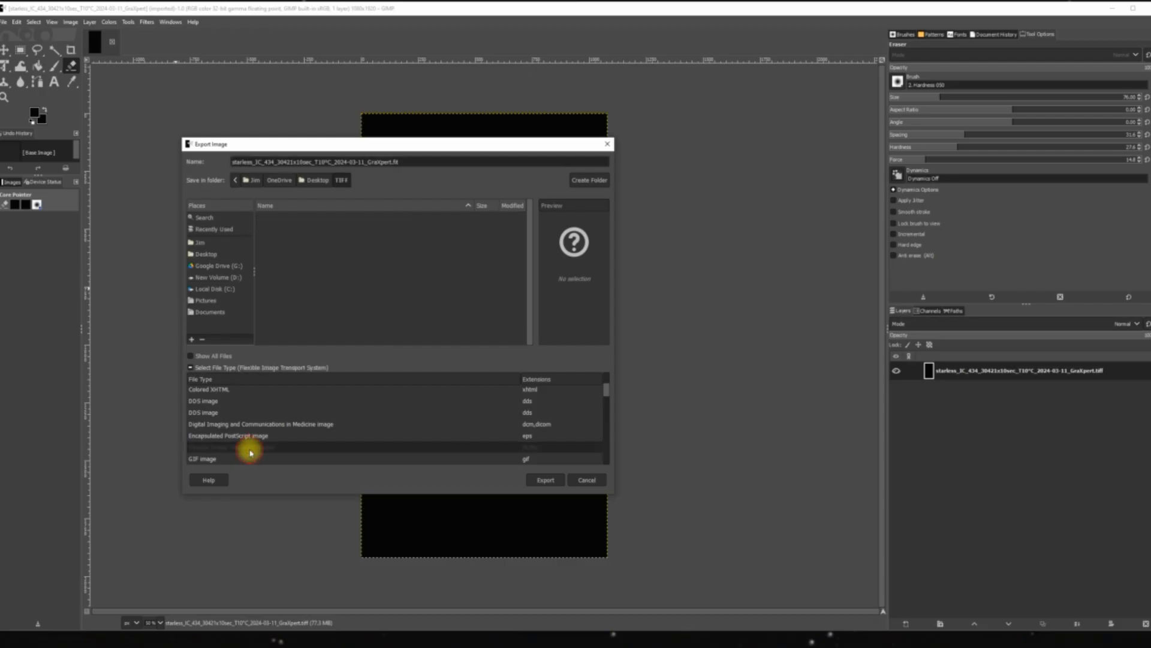
Export the FITS file into the Siril Stacking Process File folder on the D: drive and close GIMP.
left_click(223, 278)
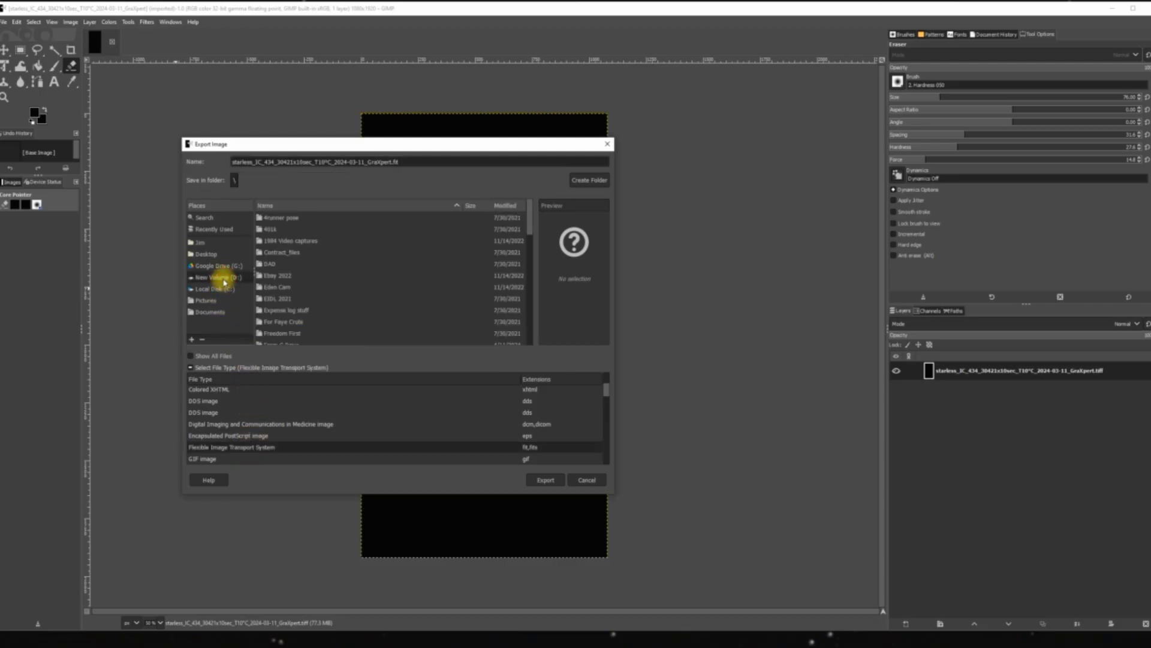
scroll(354, 288, "down", 3)
scroll(359, 285, "down", 6)
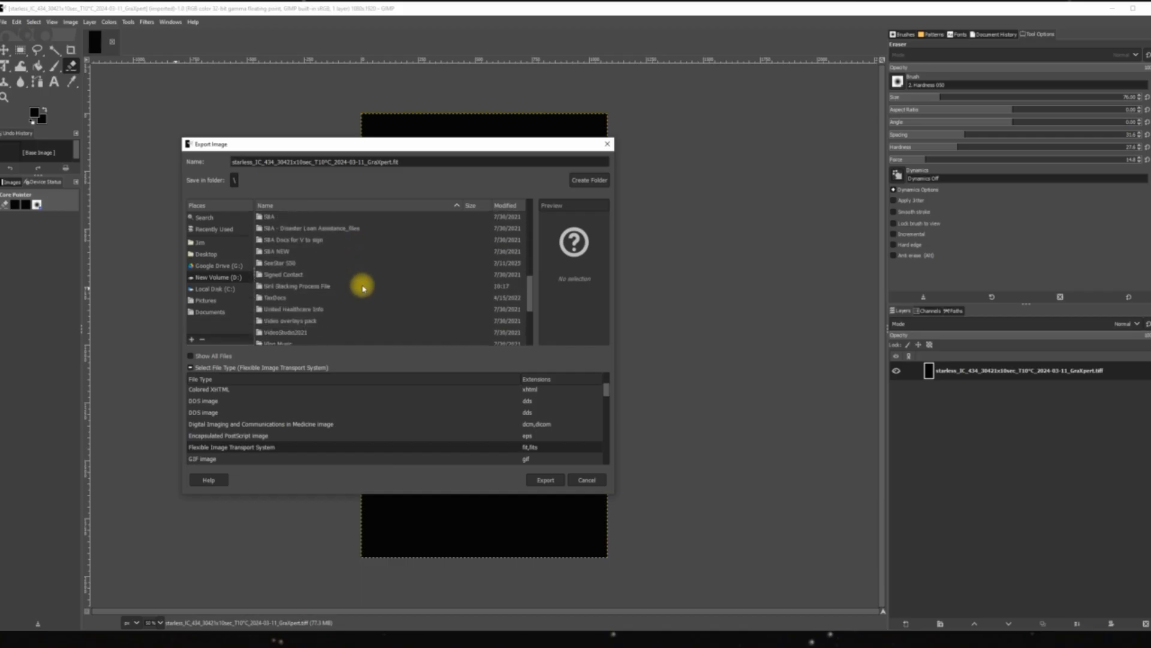
double_click(318, 289)
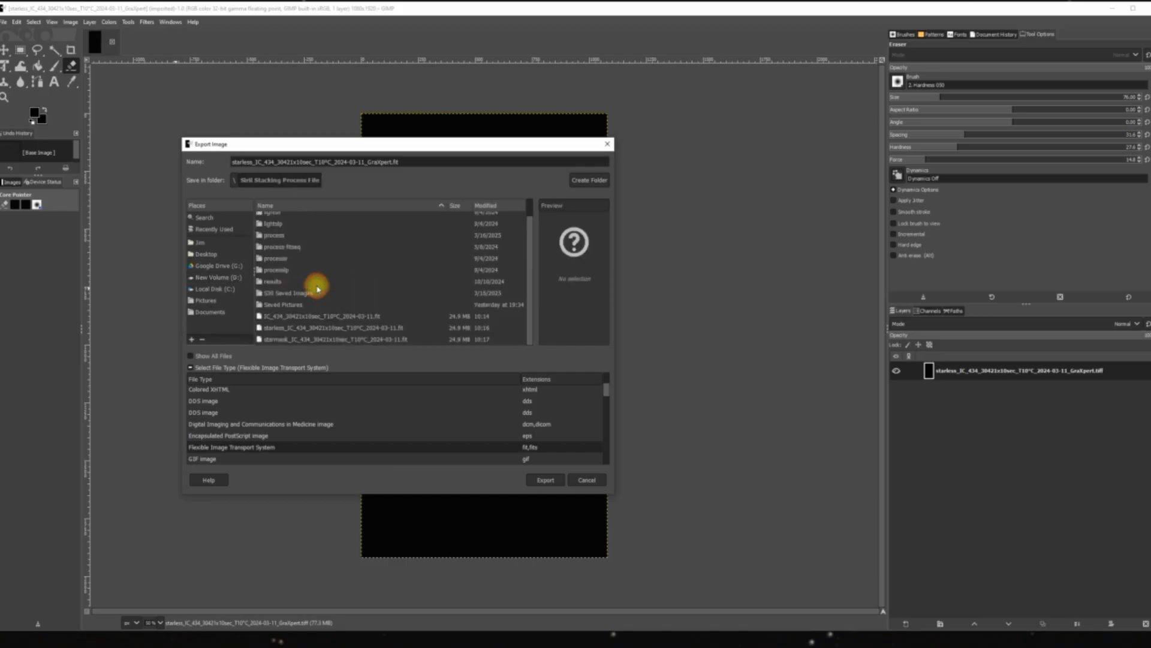
left_click(550, 481)
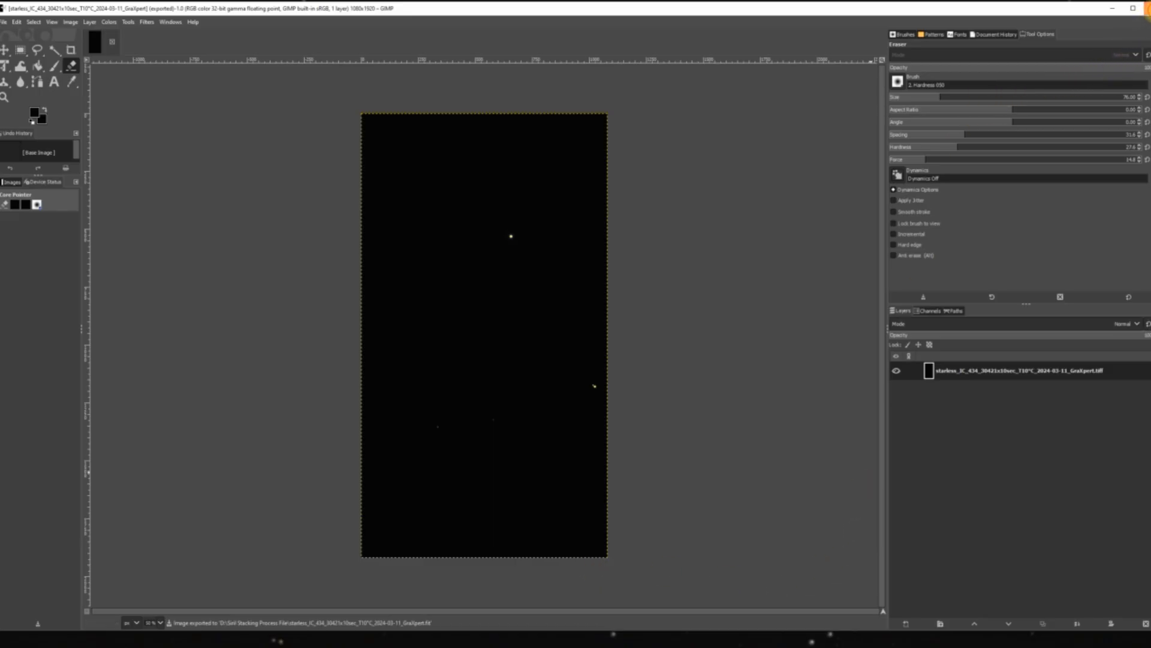
left_click(1147, 9)
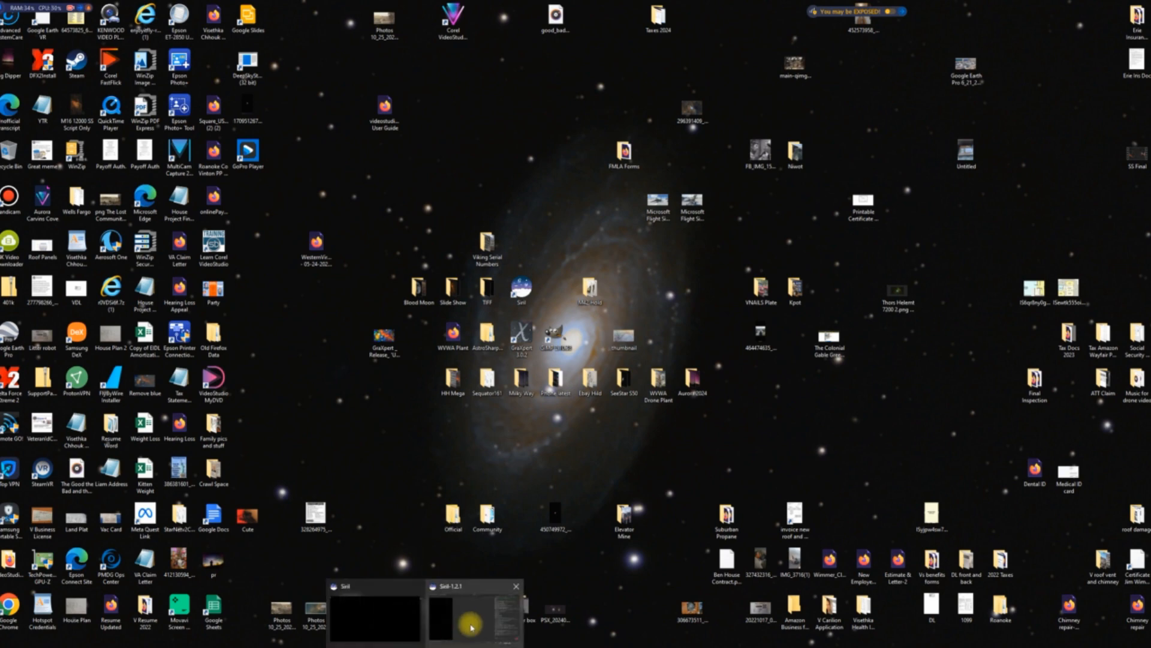
Switch to Siril and open the starless IC 434 GraXpert .fit file from the Siril Stacking Process File folder.
left_click(470, 620)
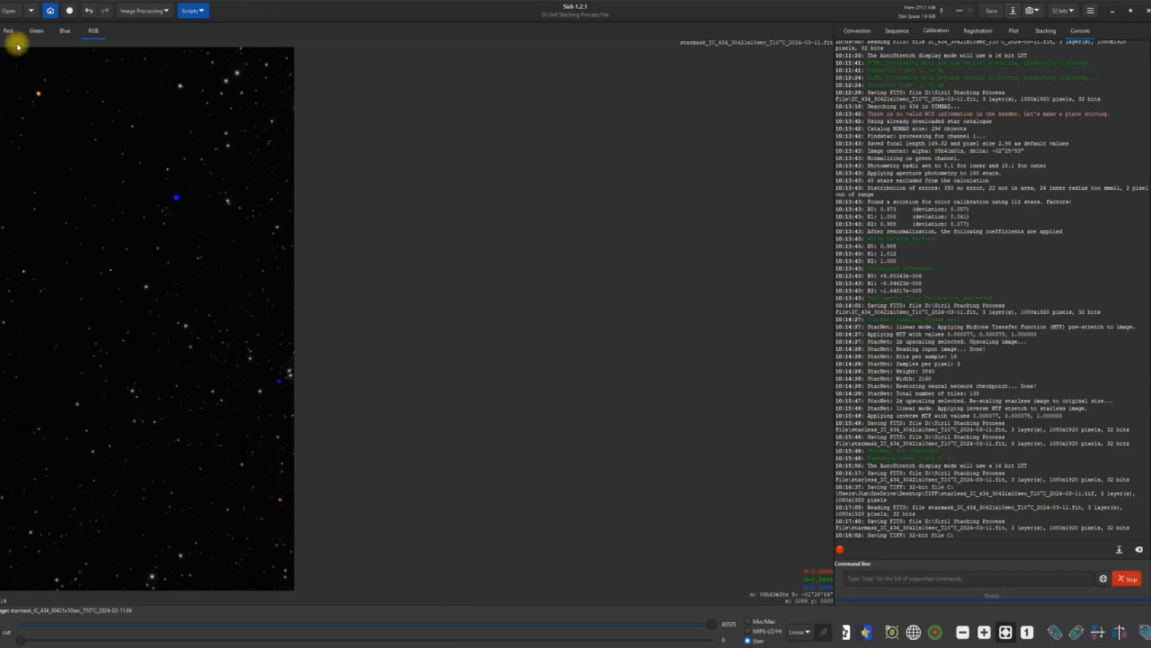
left_click(8, 10)
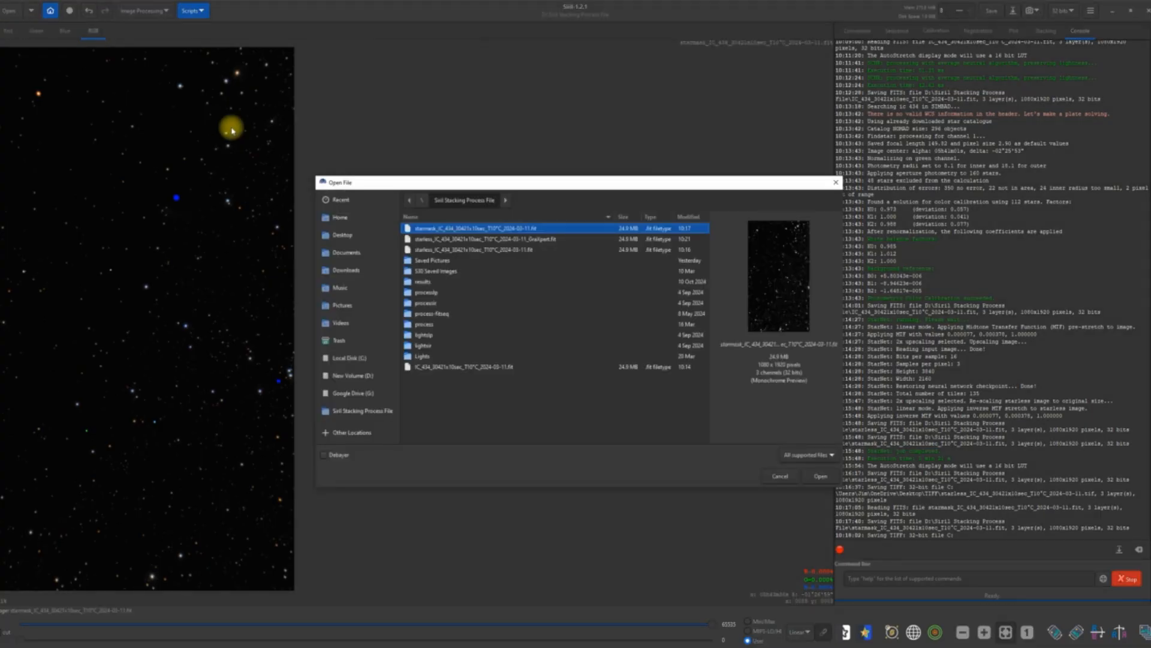
double_click(543, 240)
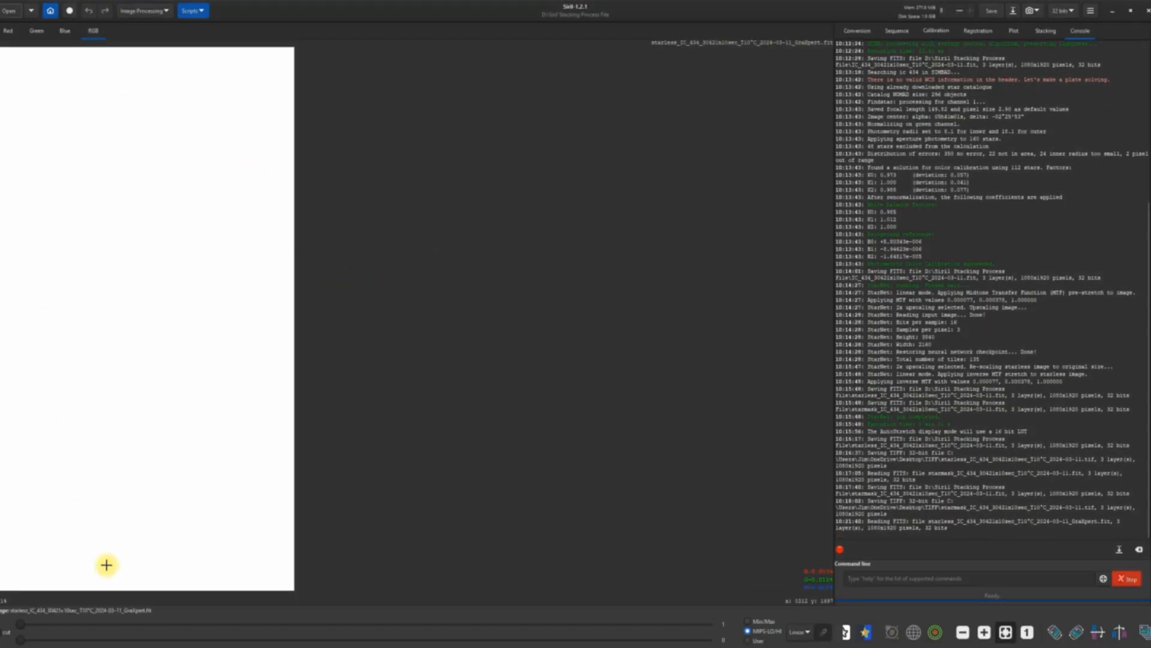
Apply a Generalised Hyperbolic Stretch of type Generalised hyperbolic transform to the starless image with a stretch factor of about 2.434.
left_click(166, 15)
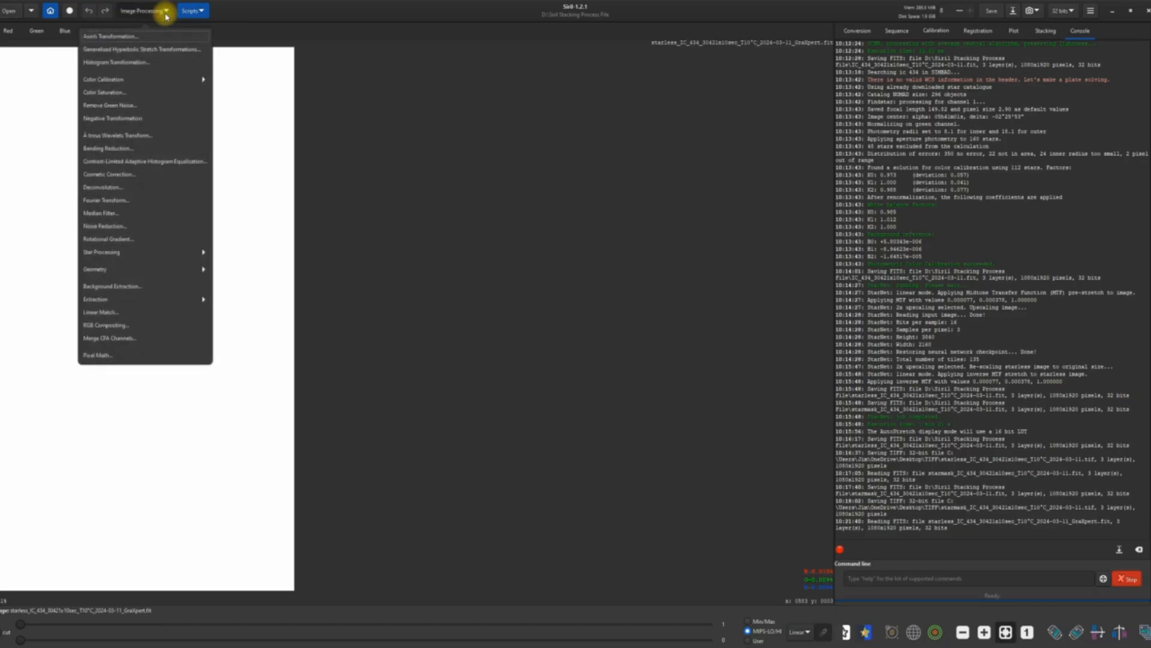
left_click(166, 50)
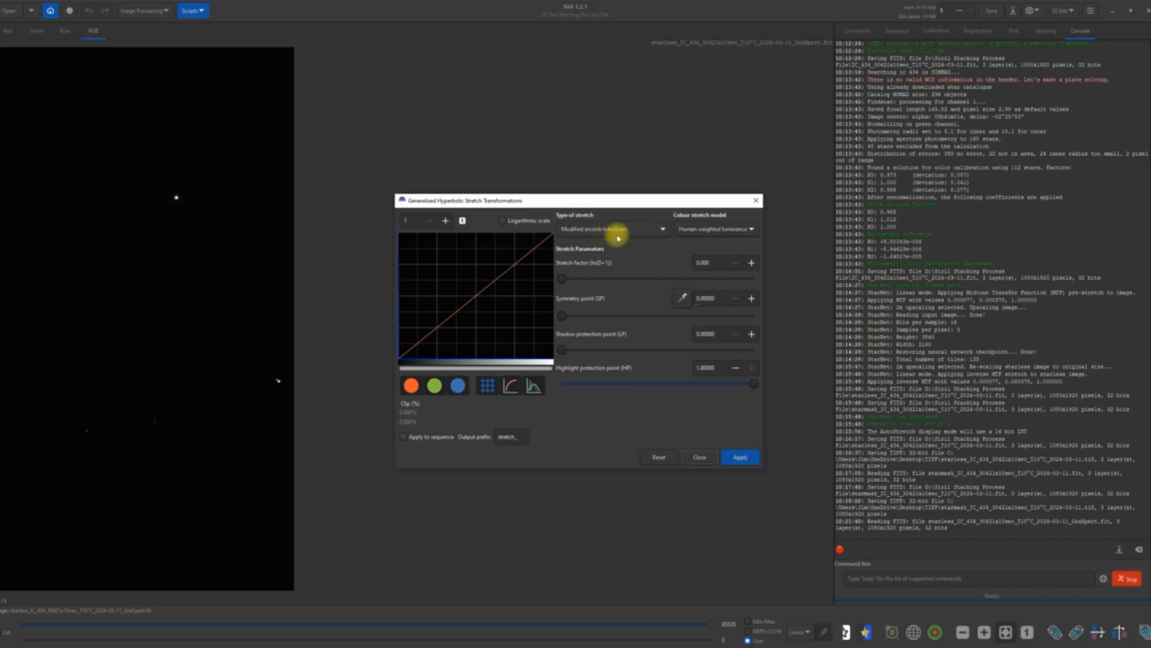
left_click(659, 228)
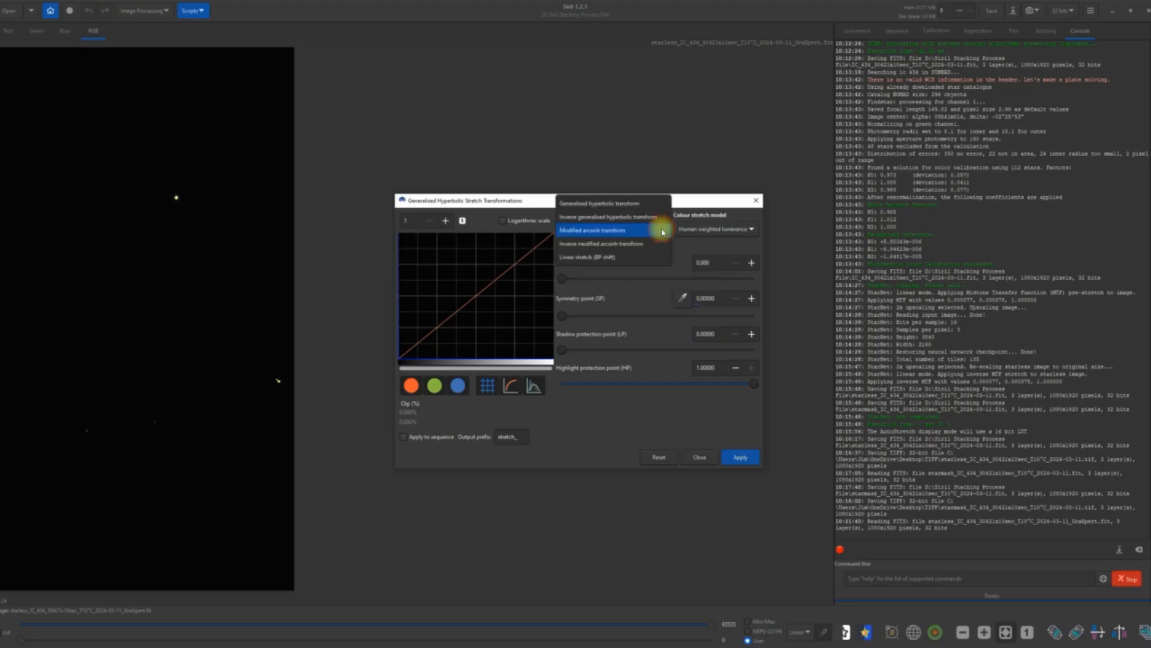
left_click(639, 203)
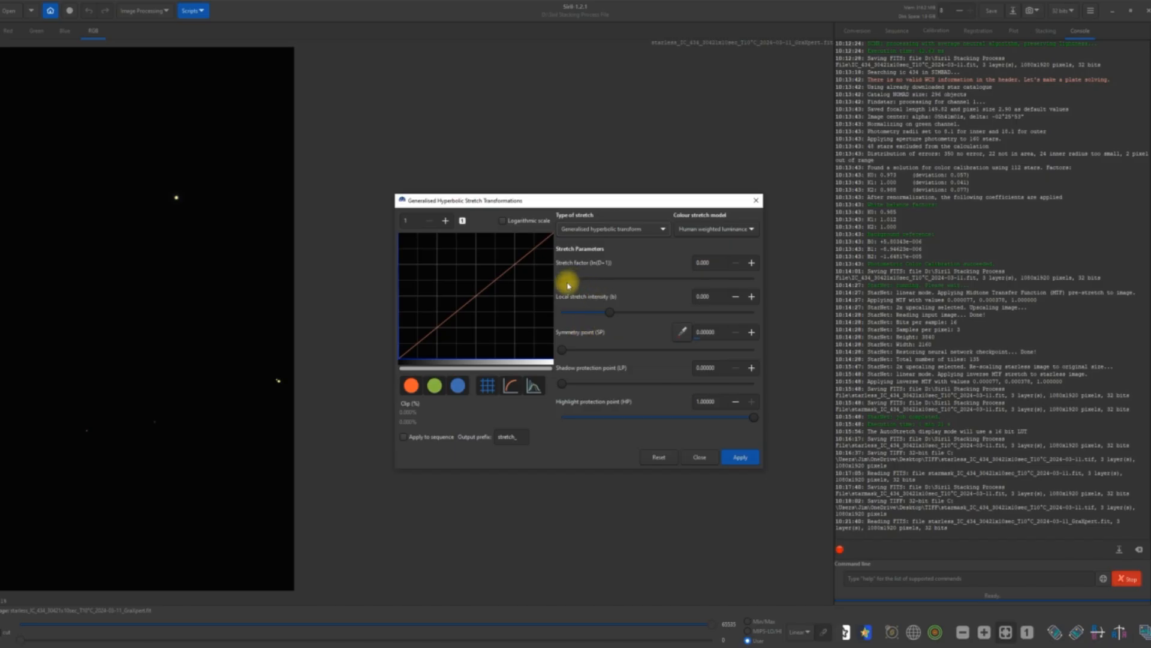
left_click_drag(563, 280, 608, 279)
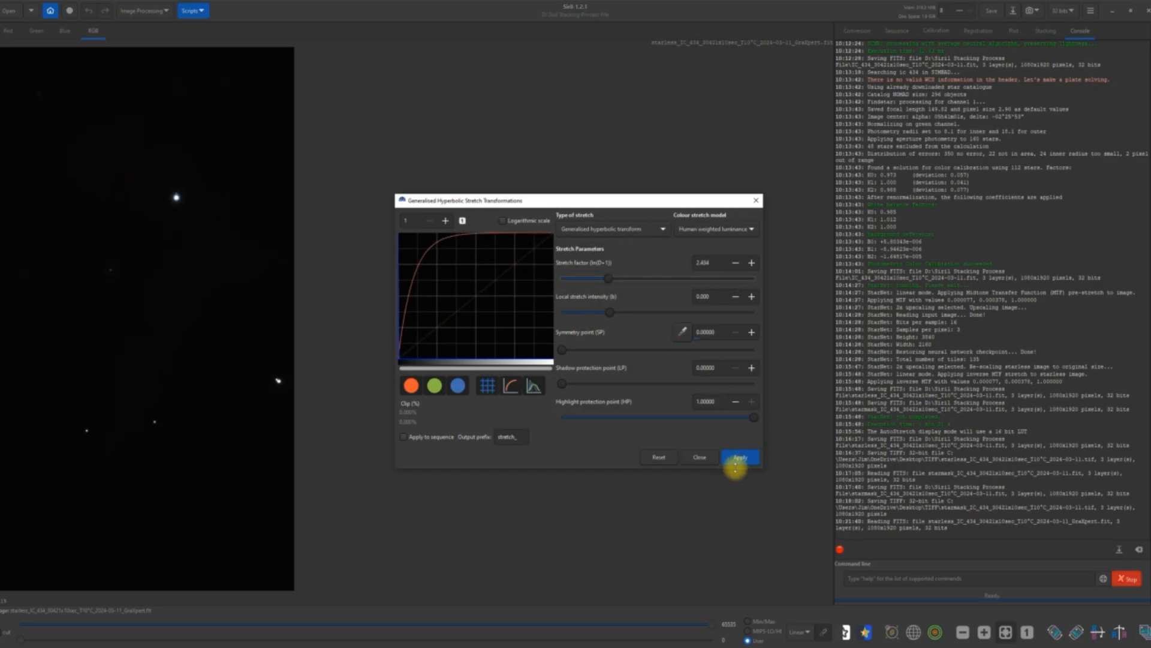
left_click(740, 458)
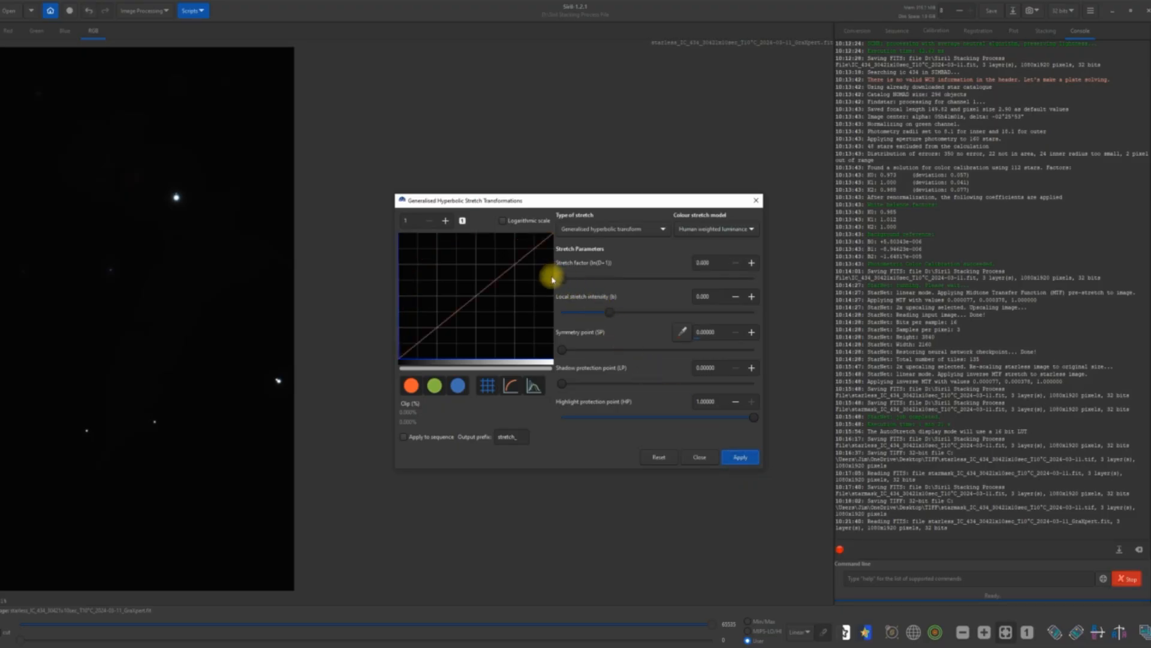
Apply two more hyperbolic stretch passes to the starless image, the second with a stretch factor of about 1.814.
left_click_drag(566, 277, 607, 278)
left_click(731, 457)
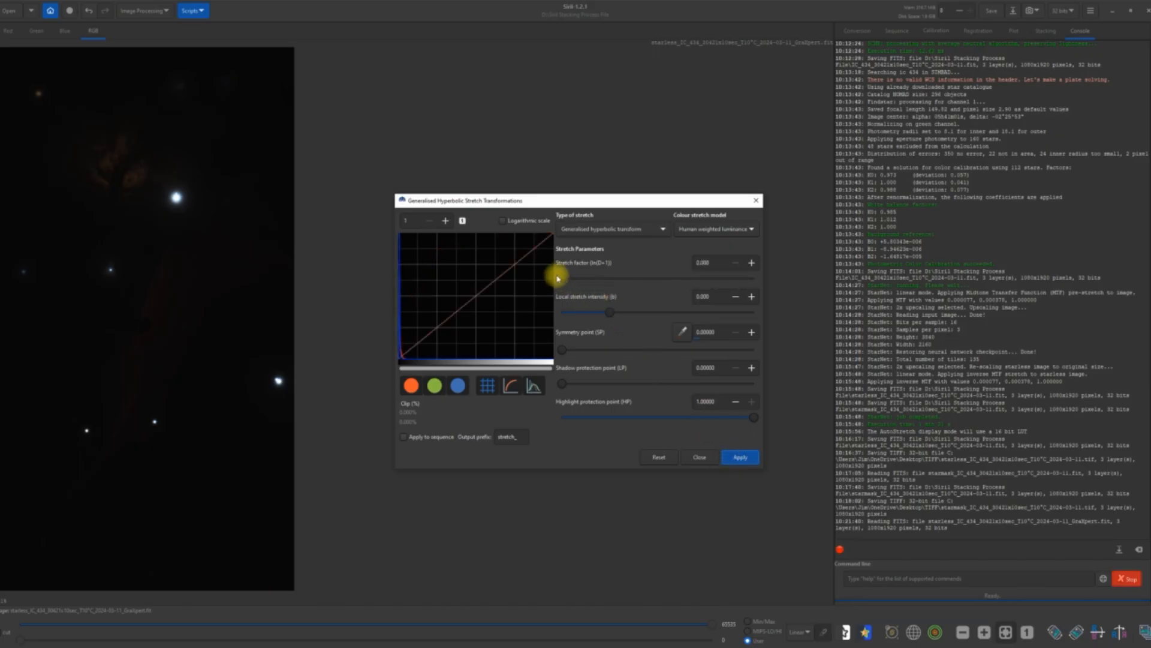
left_click_drag(567, 281, 600, 282)
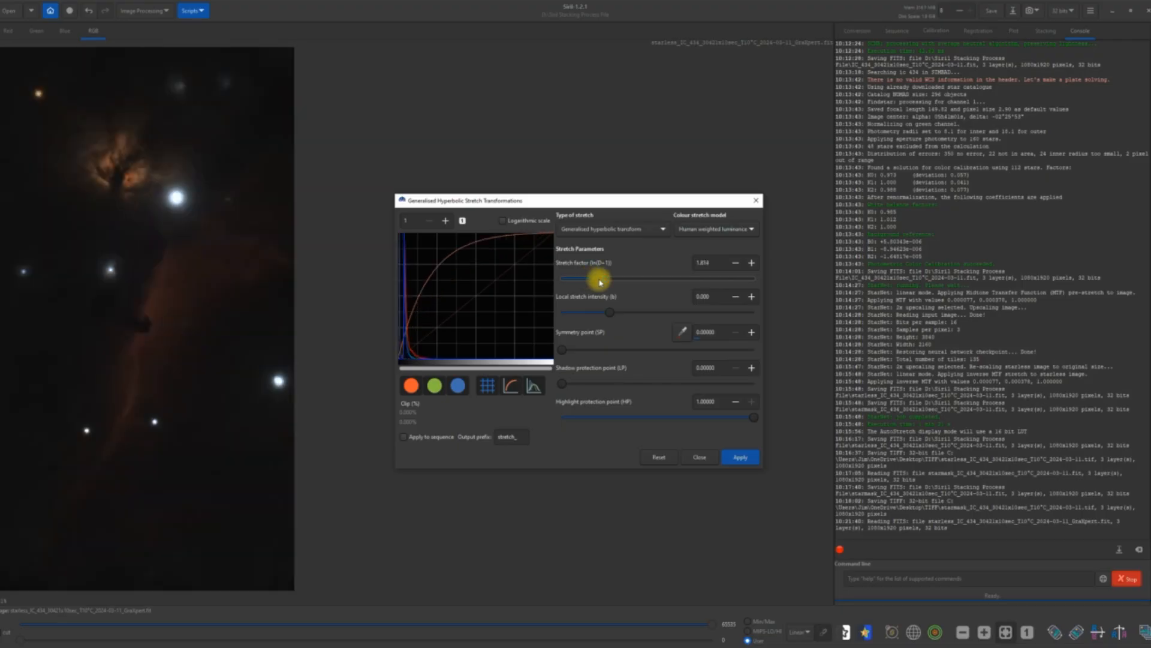
left_click(729, 458)
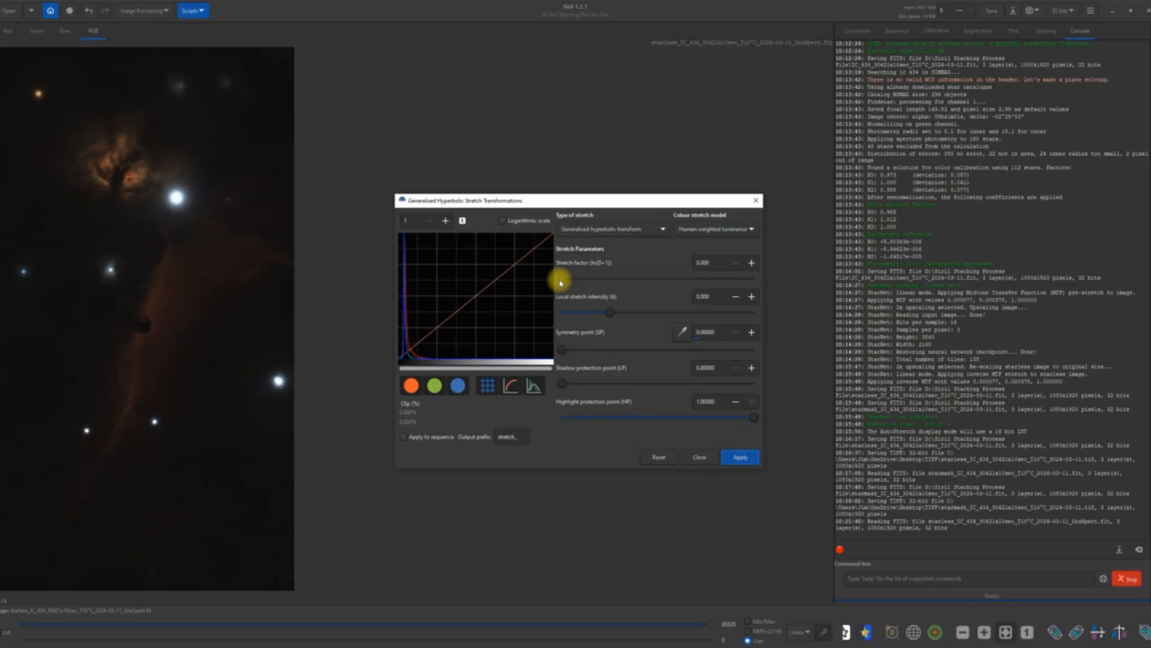
Brighten the nebula with two further, gentler hyperbolic stretch passes, finishing with a stretch factor of about 0.597.
left_click_drag(562, 281, 590, 291)
left_click(732, 457)
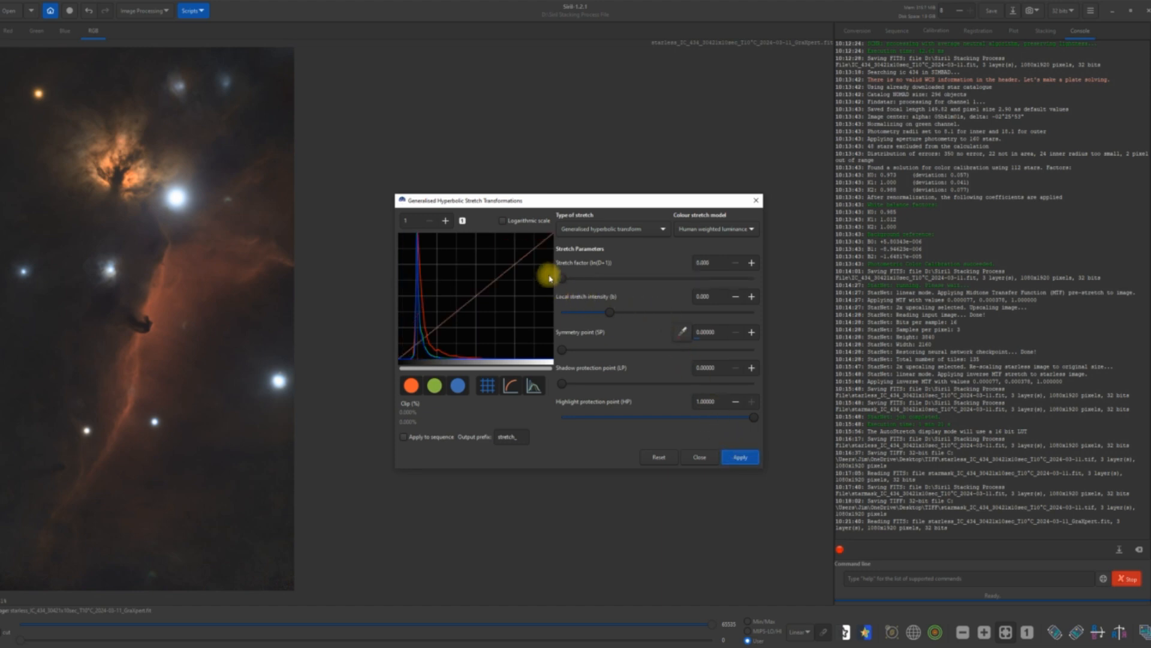
left_click_drag(560, 281, 569, 282)
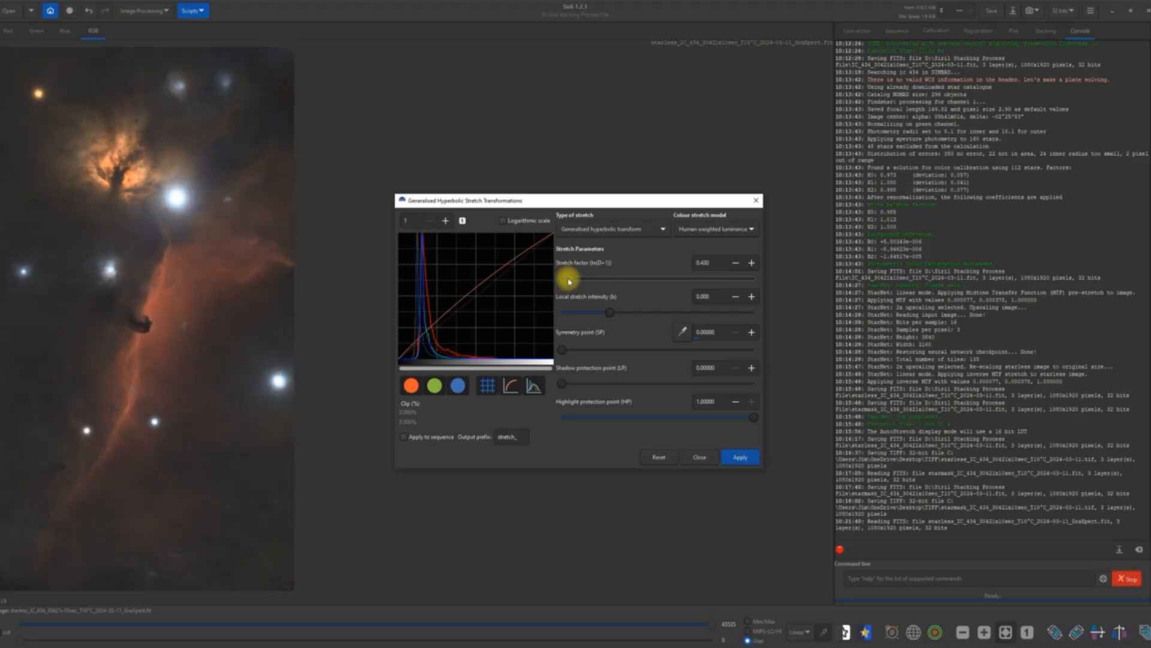
left_click_drag(569, 281, 573, 280)
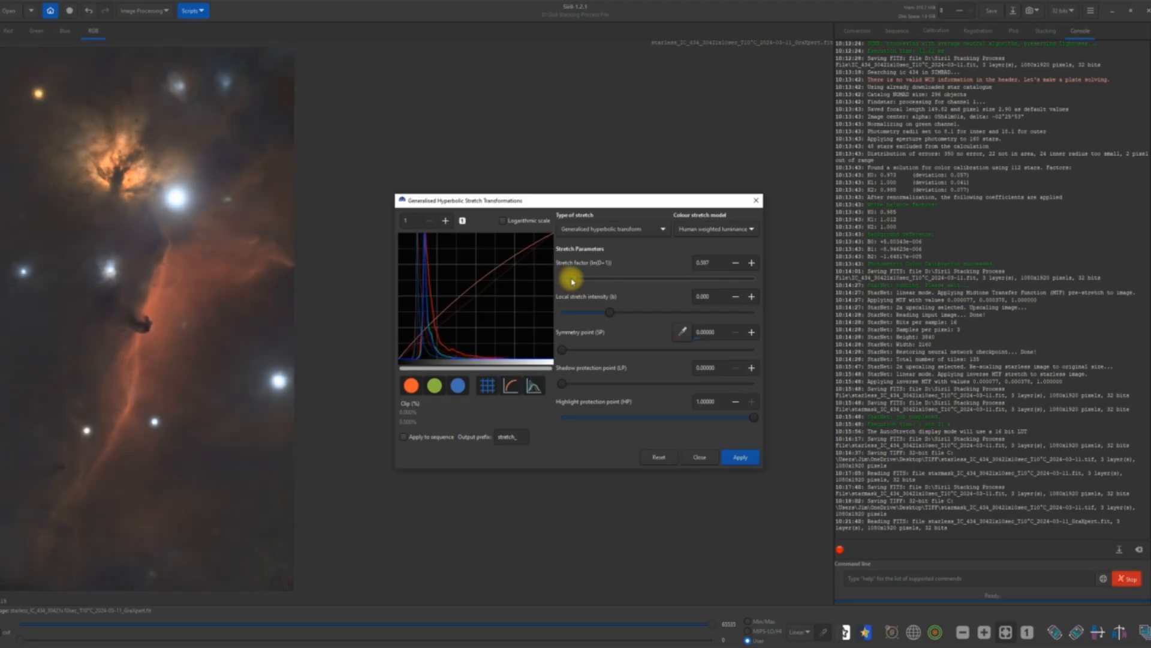
left_click(739, 458)
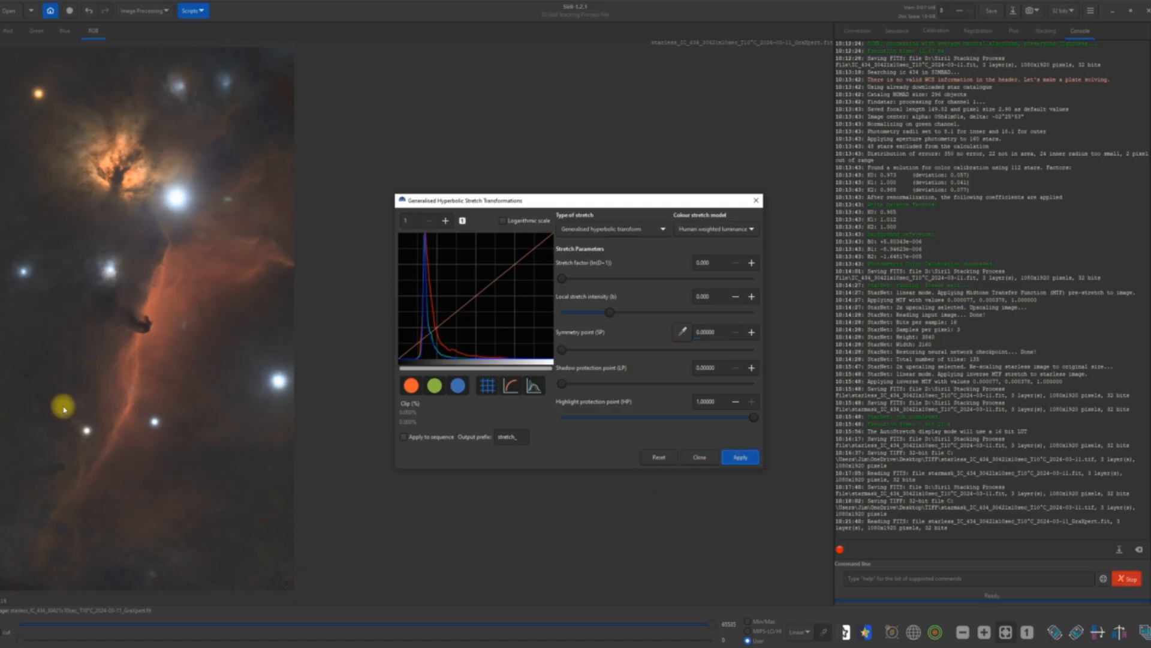
Darken the starless image's background with a Linear stretch (BP shift), applying a black point of about 0.06.
left_click(663, 231)
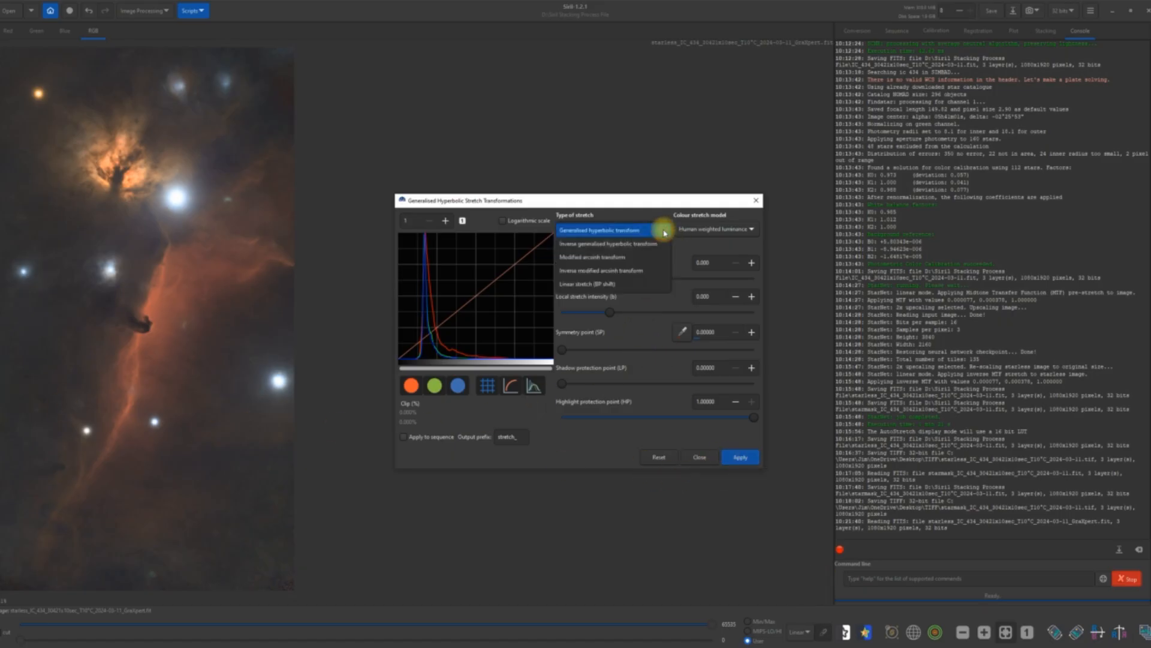
left_click(624, 285)
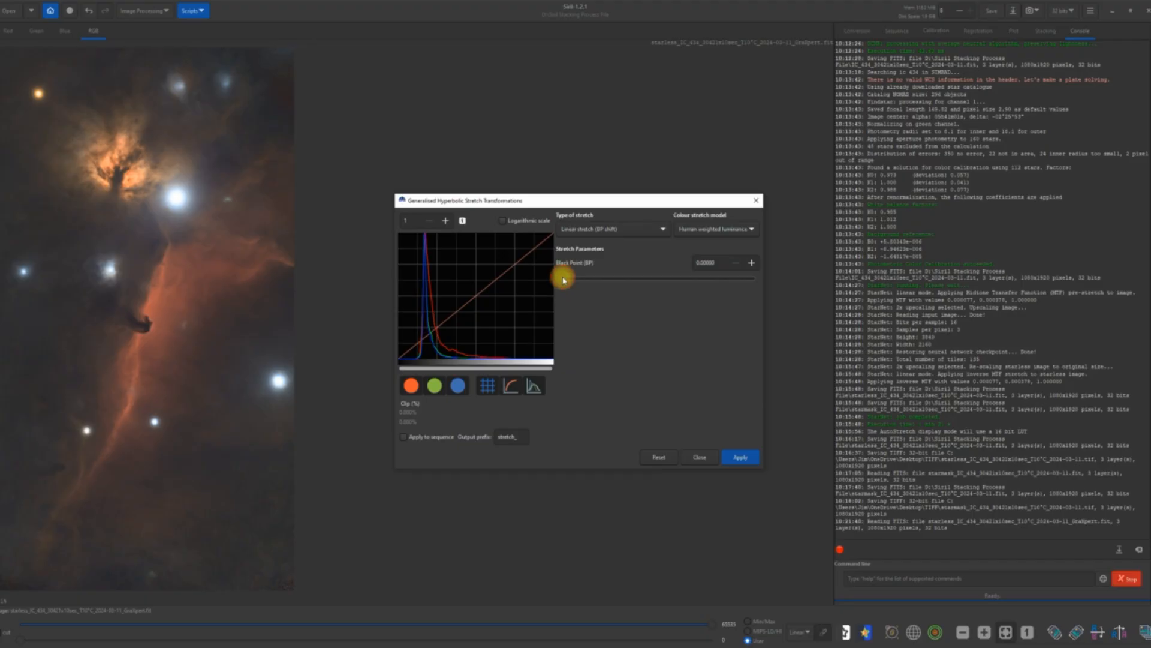
left_click_drag(563, 280, 625, 288)
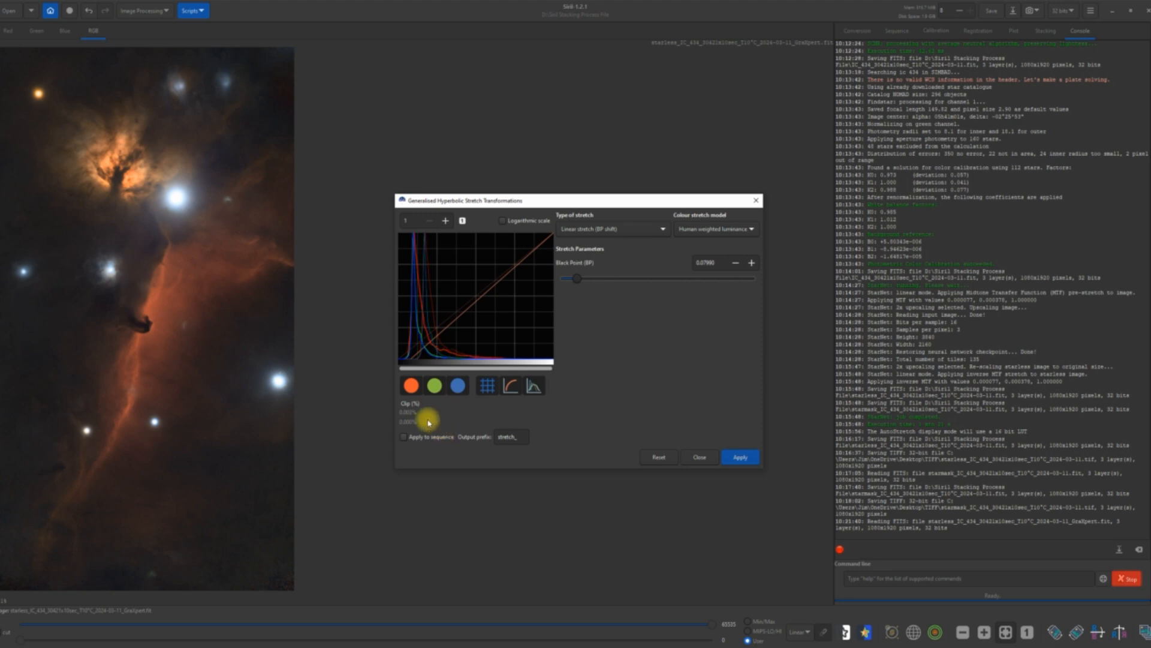
left_click(734, 268)
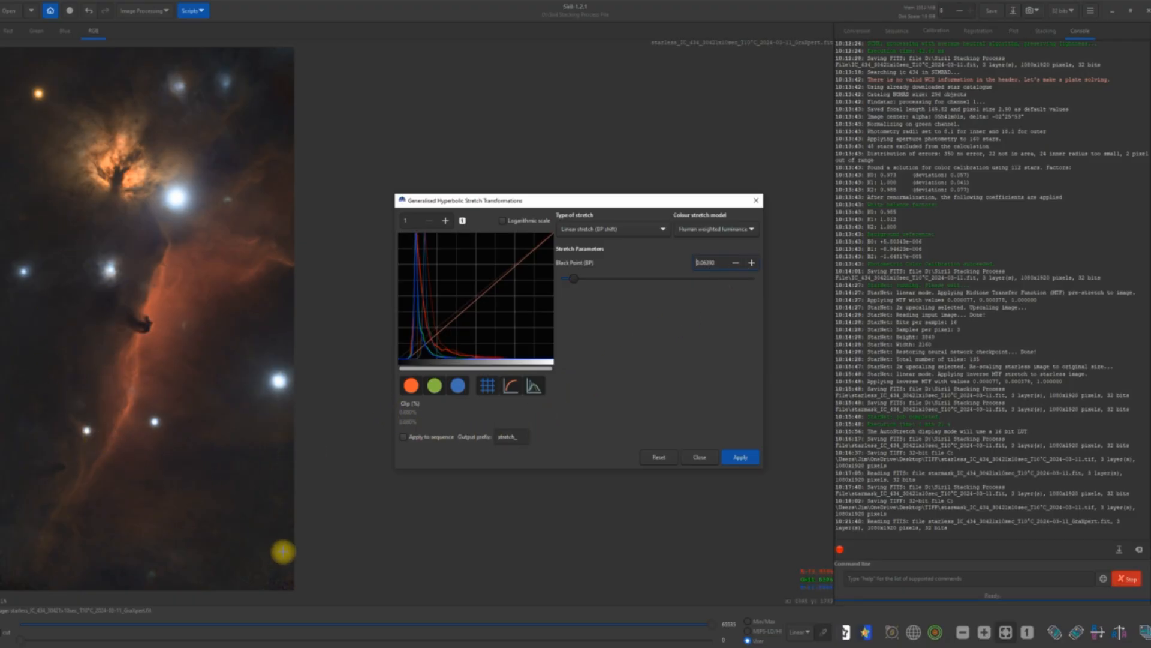
left_click(741, 458)
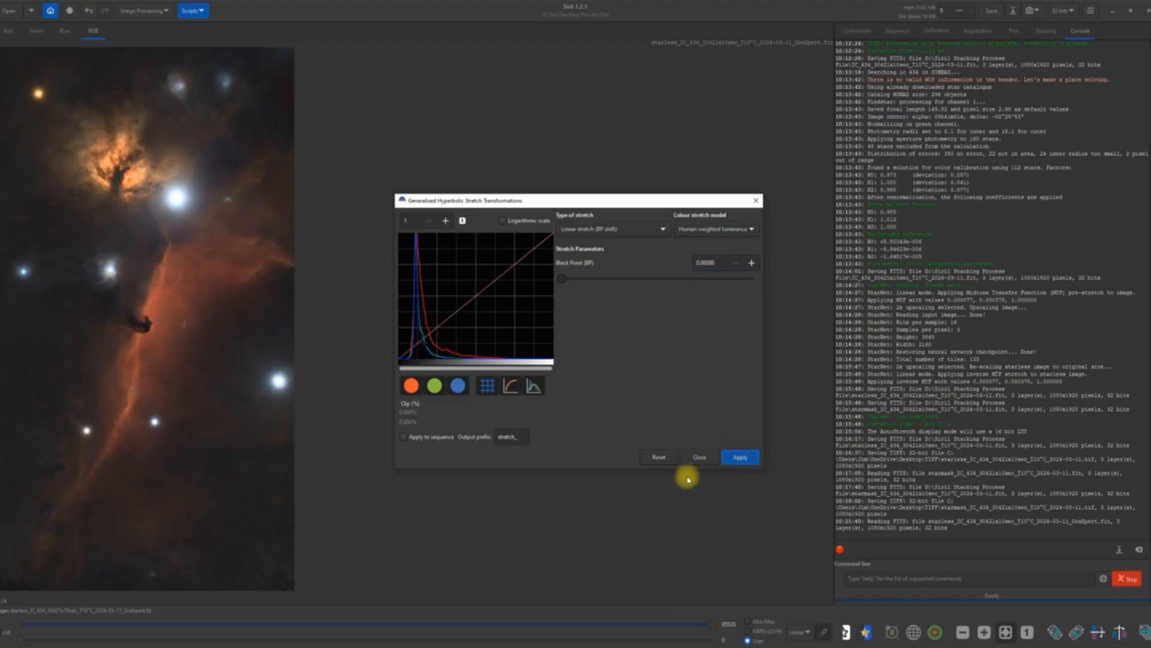
Return the stretch type to Generalised hyperbolic transform and show the histogram on a logarithmic scale.
left_click(662, 232)
left_click(629, 172)
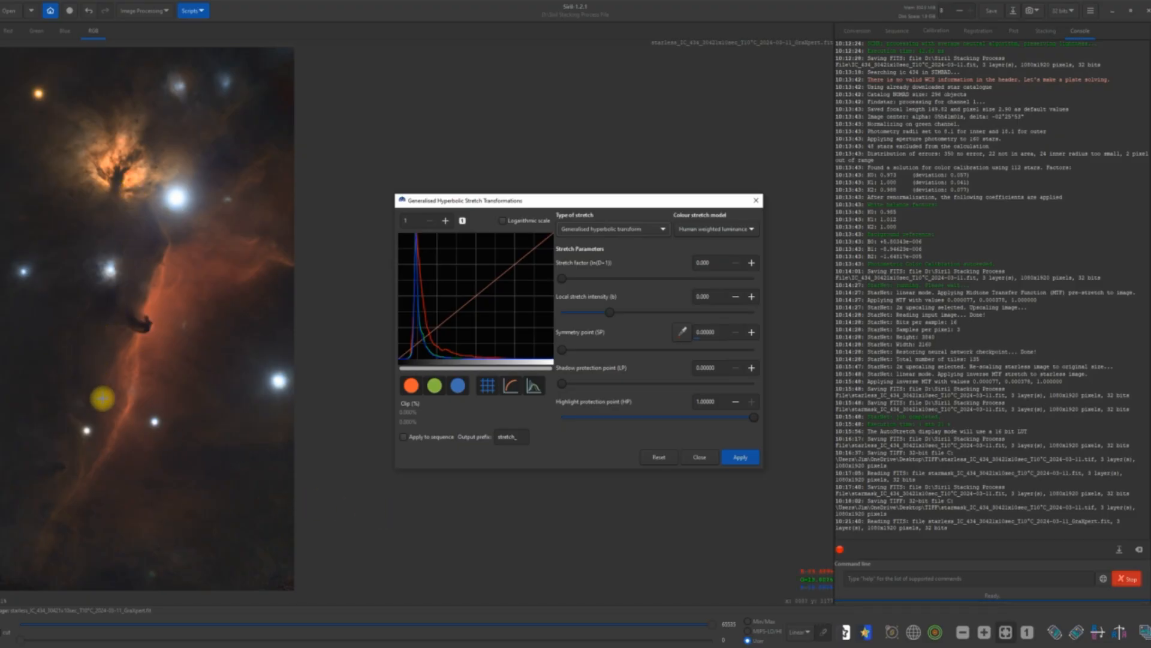
left_click(503, 221)
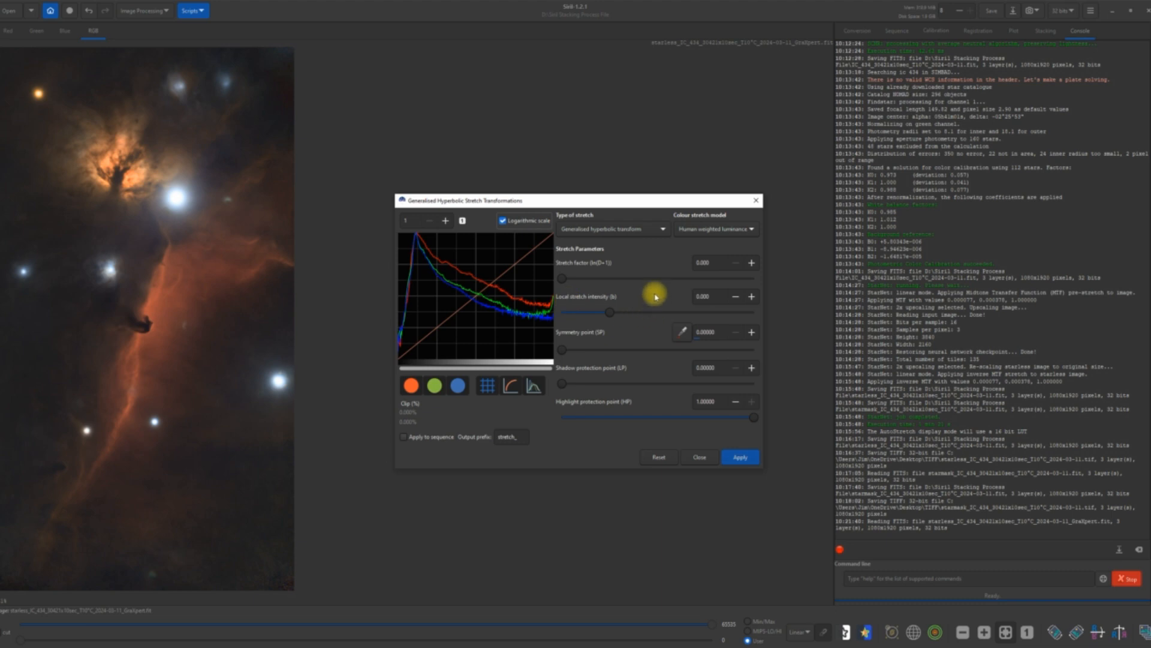
Apply an Inverse generalised hyperbolic transform to the starless image and close the stretch dialog.
left_click(662, 235)
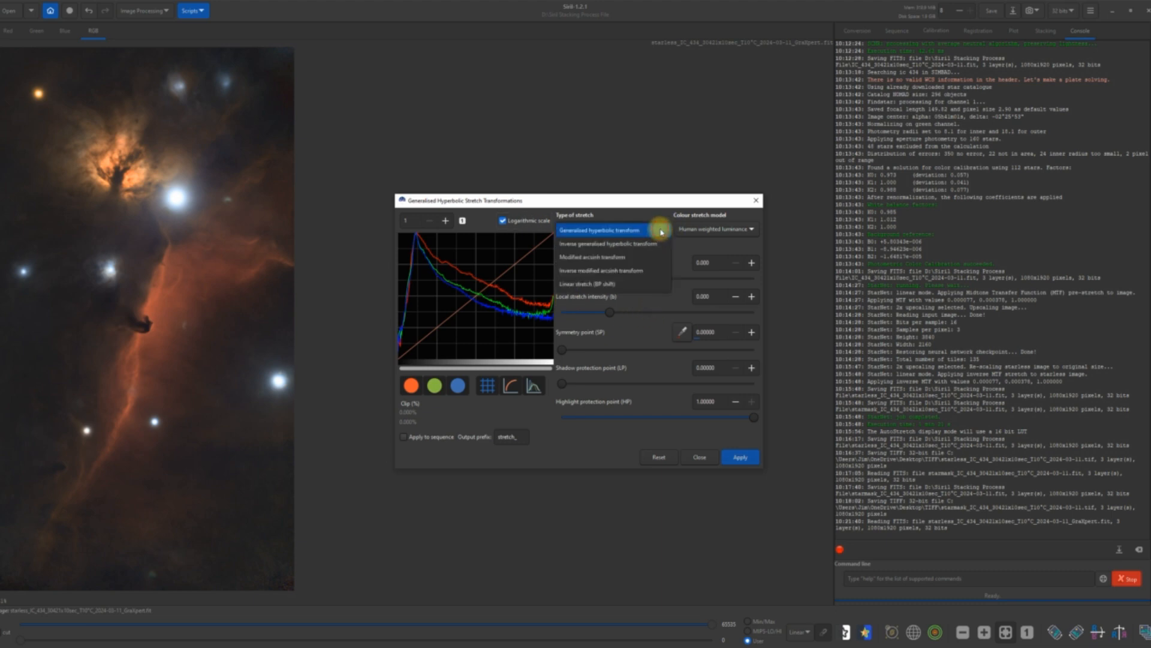
left_click(576, 246)
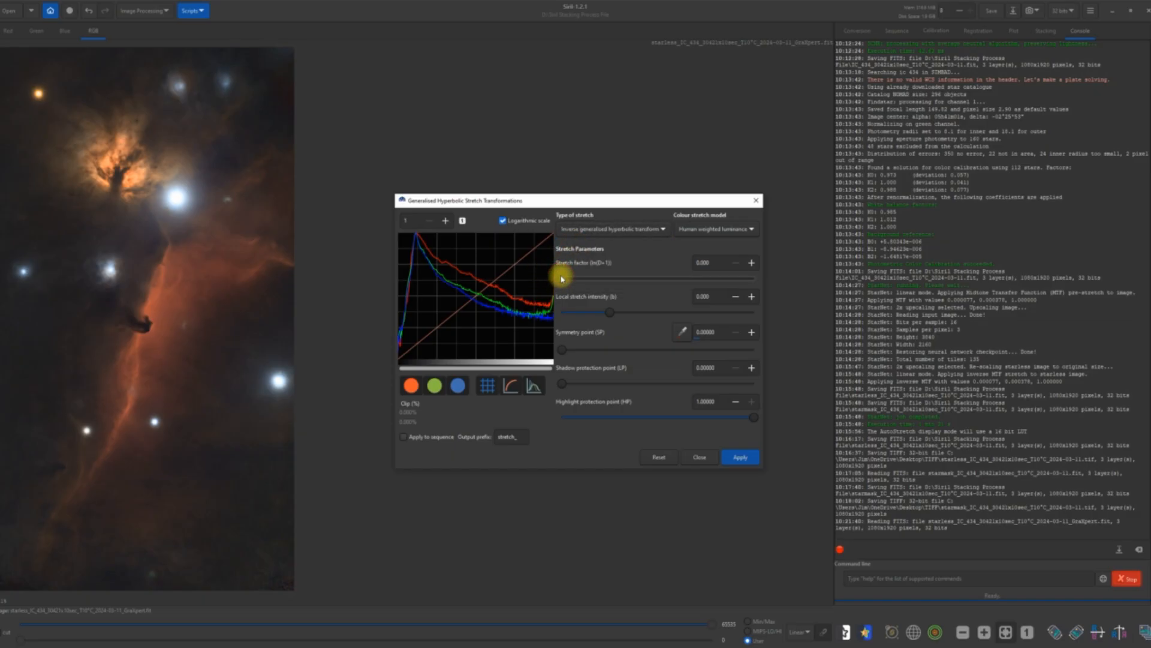
left_click_drag(566, 279, 535, 301)
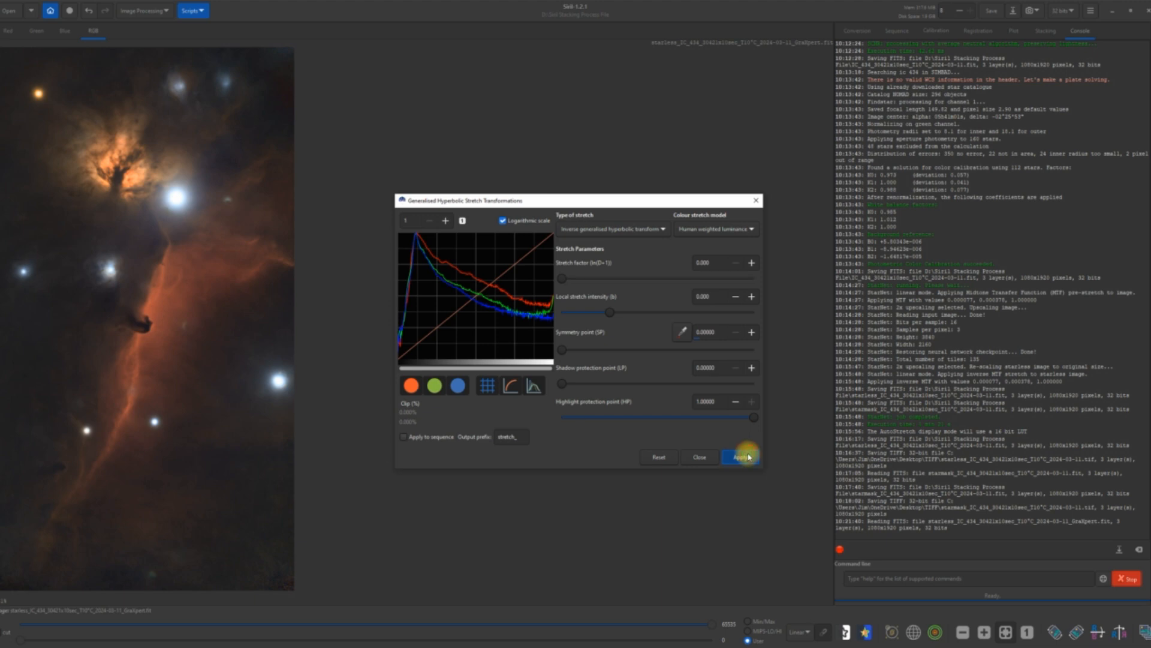
left_click(700, 457)
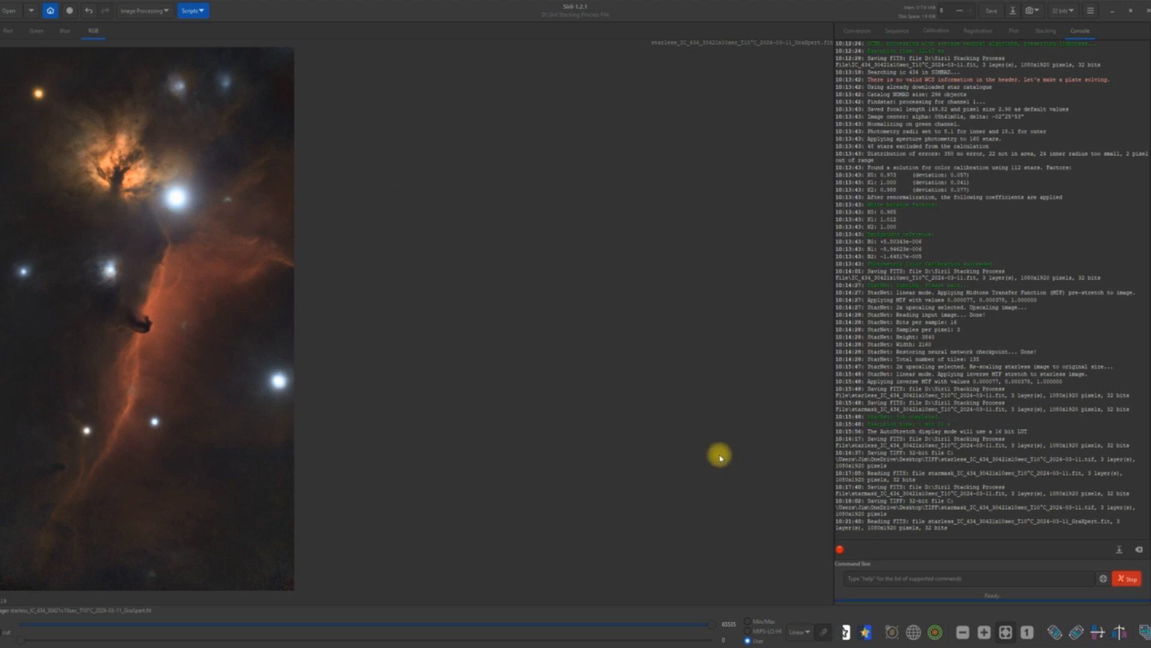
Save the stretched starless FITS file, and save a 32-bit floating point TIFF copy into the desktop's TIFF folder.
left_click(990, 13)
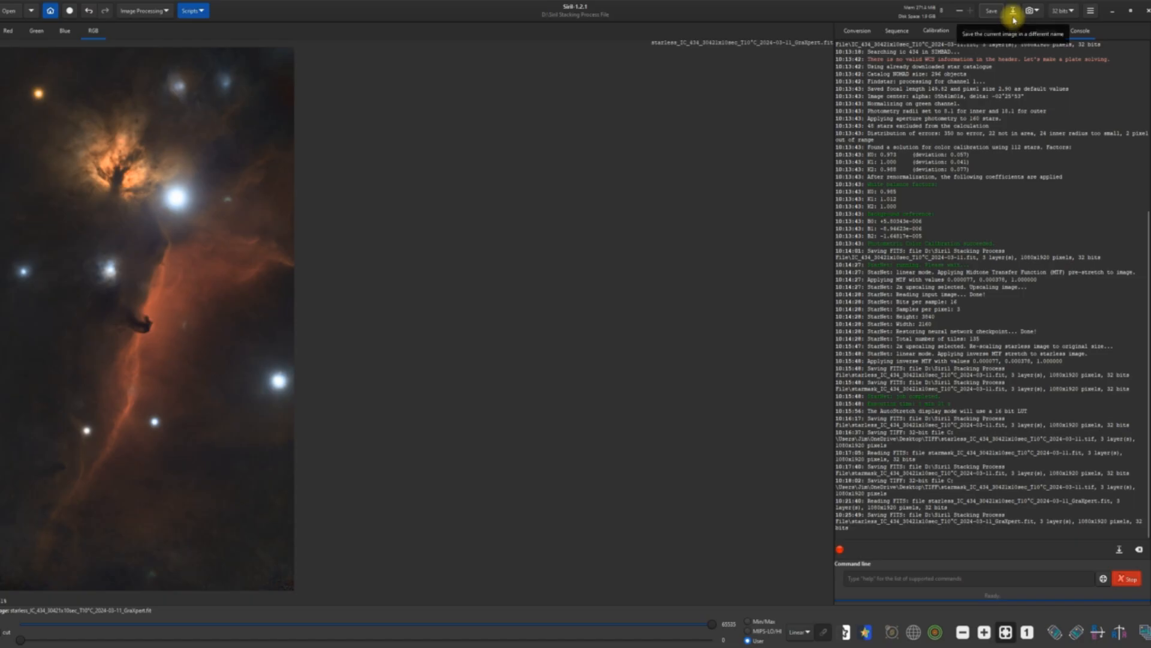
left_click(1013, 16)
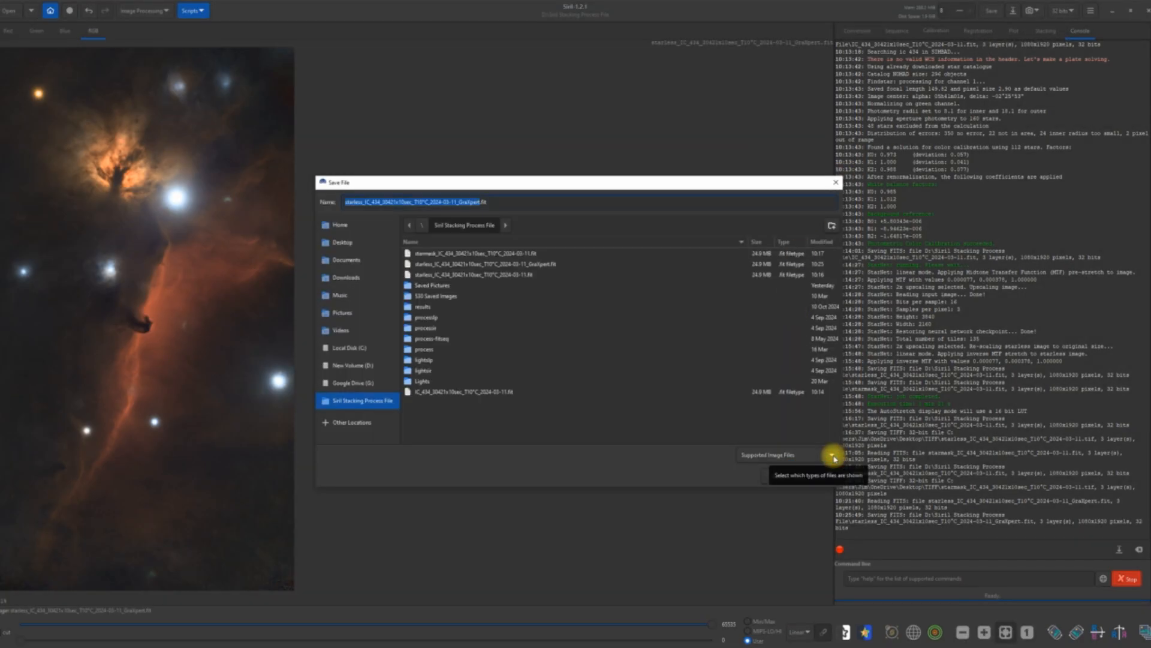
left_click(834, 459)
left_click(790, 431)
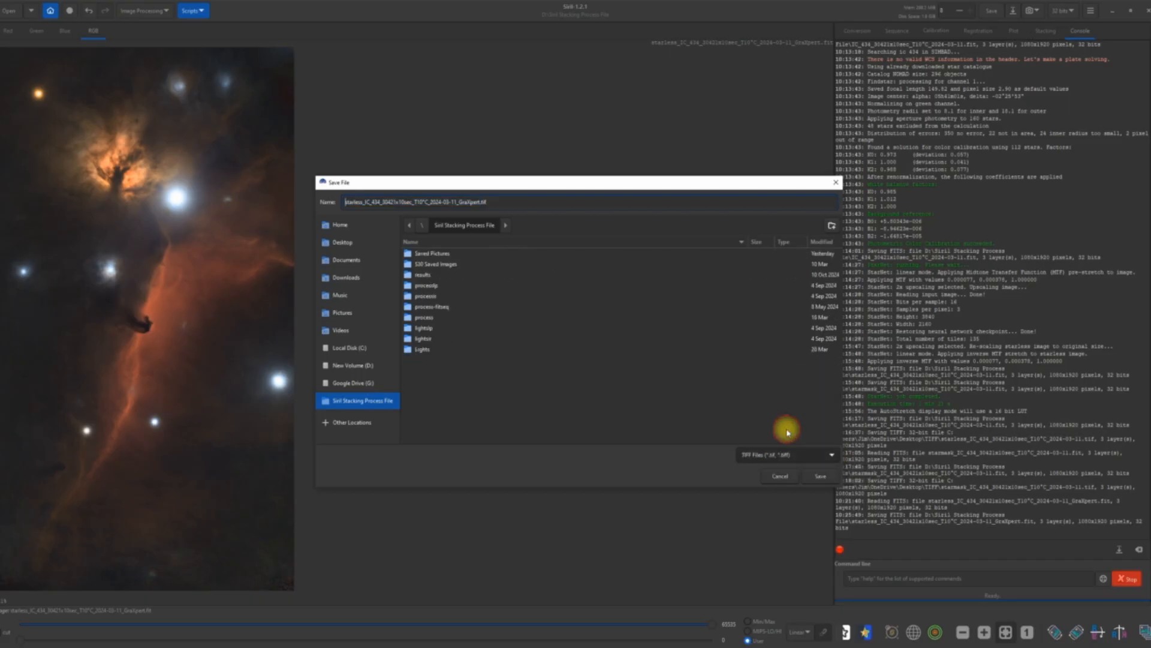
left_click(361, 244)
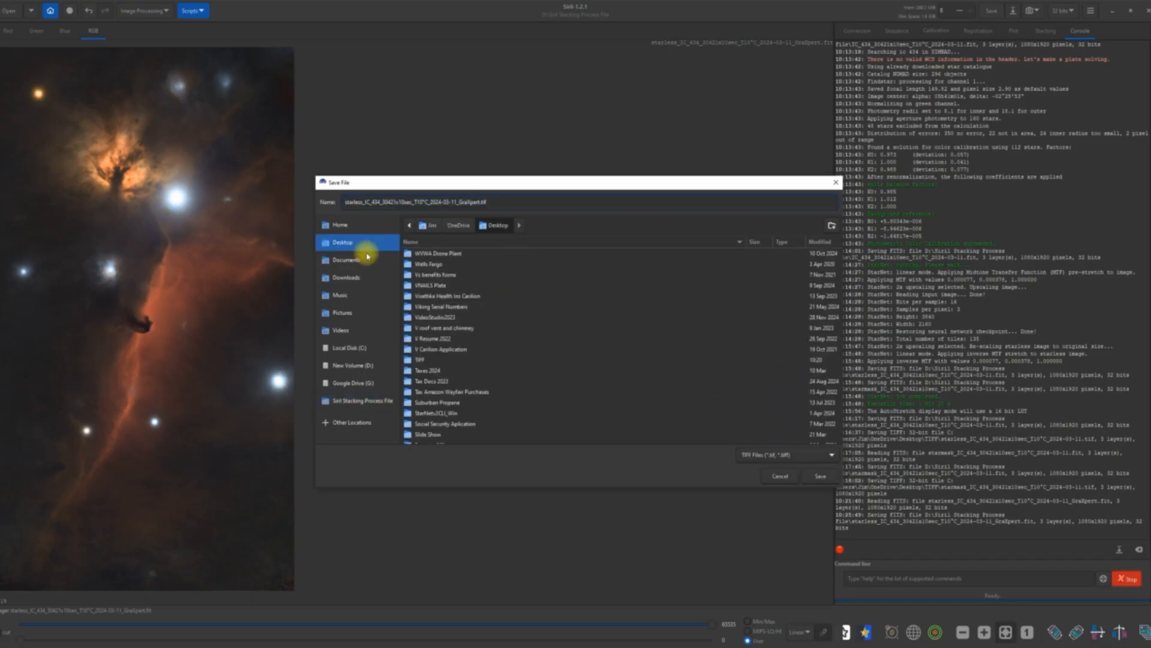
double_click(420, 360)
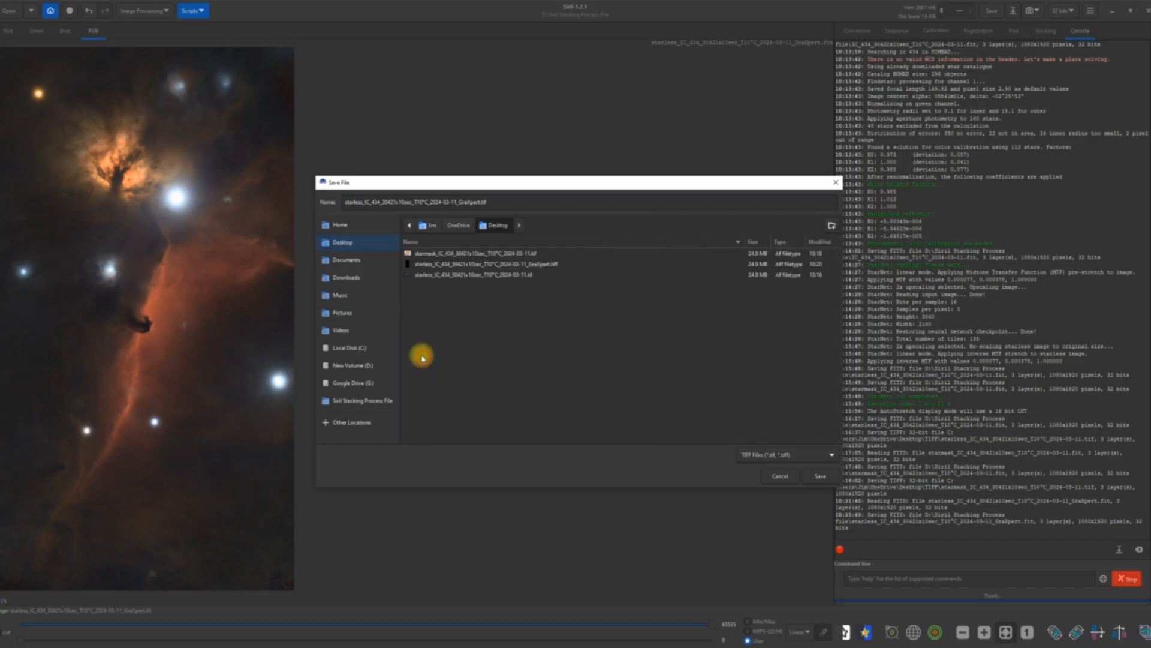
left_click(831, 479)
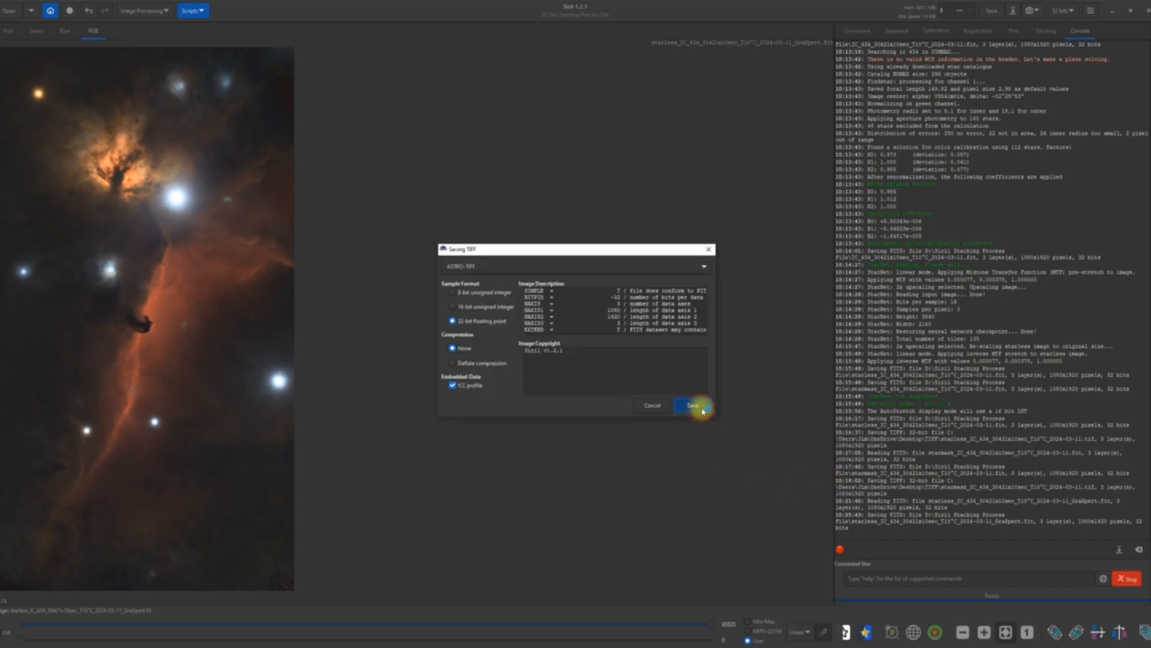
left_click(702, 410)
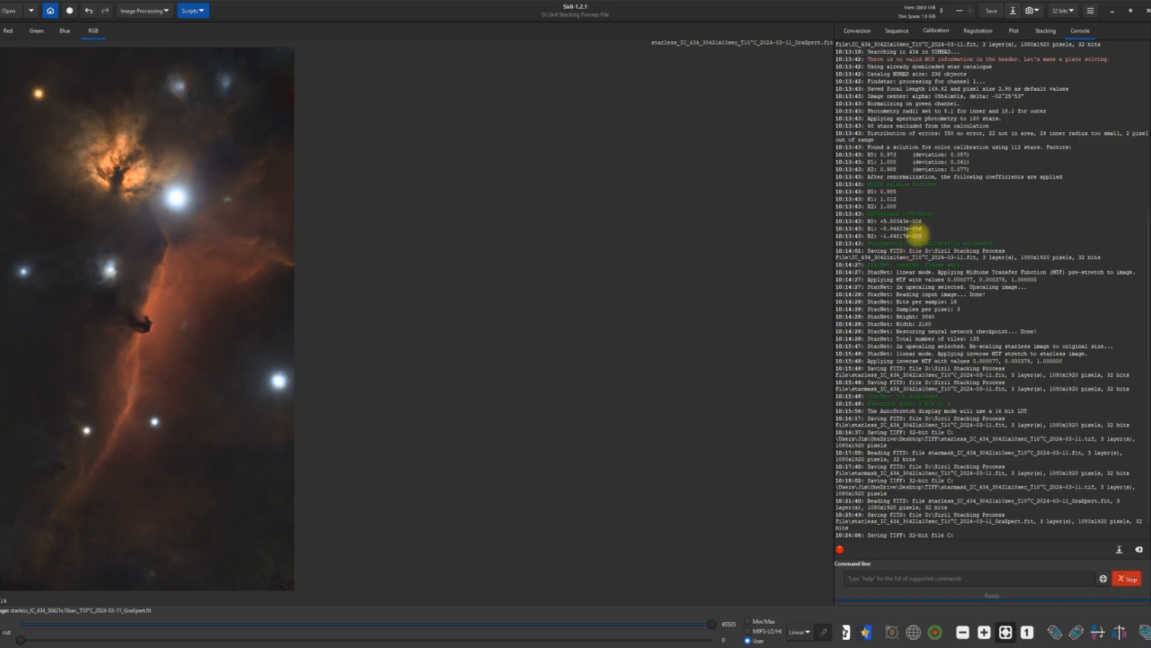
Switch to the desktop's TIFF folder in File Explorer and delete the original starless TIFF without the GraXpert suffix.
left_click(1110, 14)
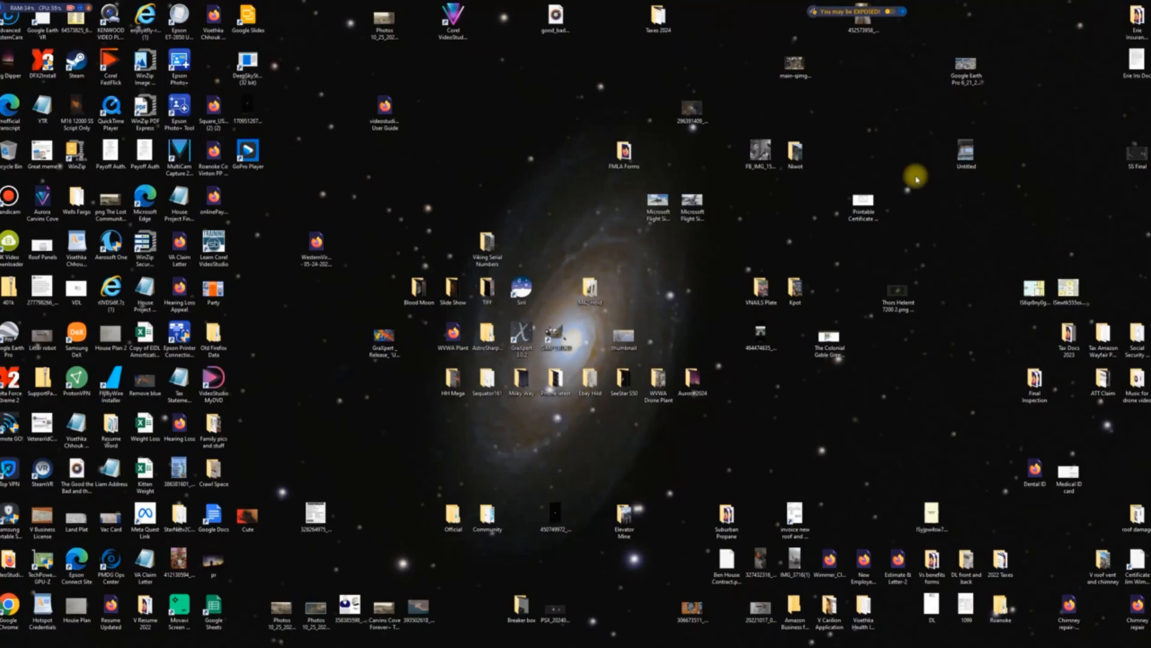
left_click(493, 300)
double_click(493, 300)
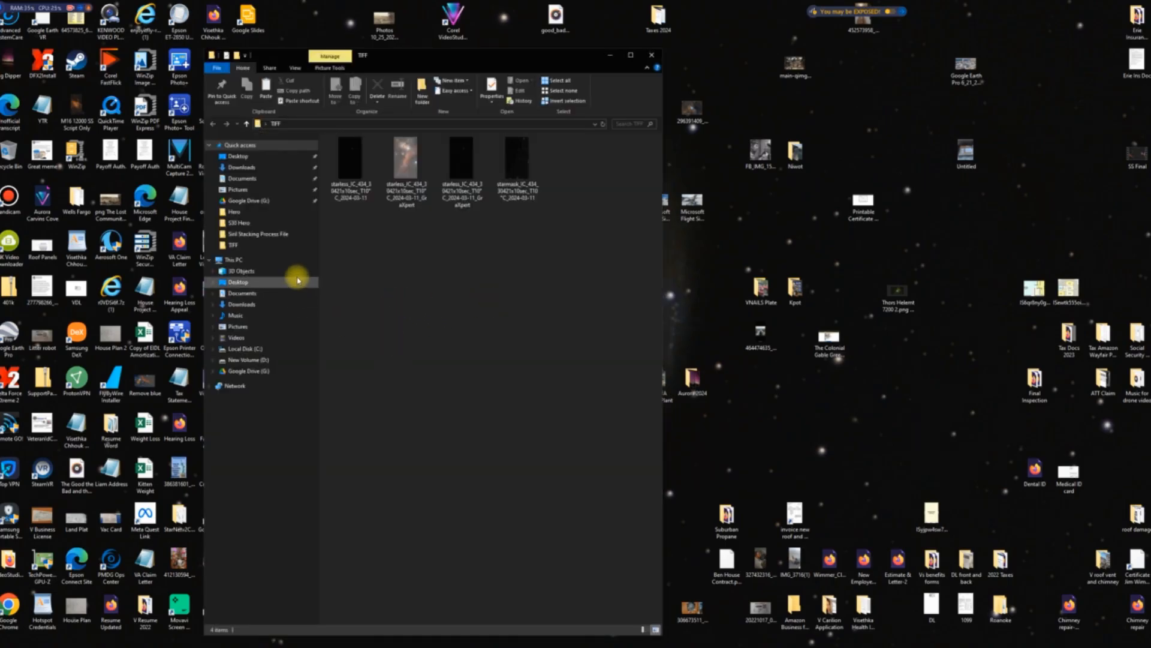
left_click(356, 176)
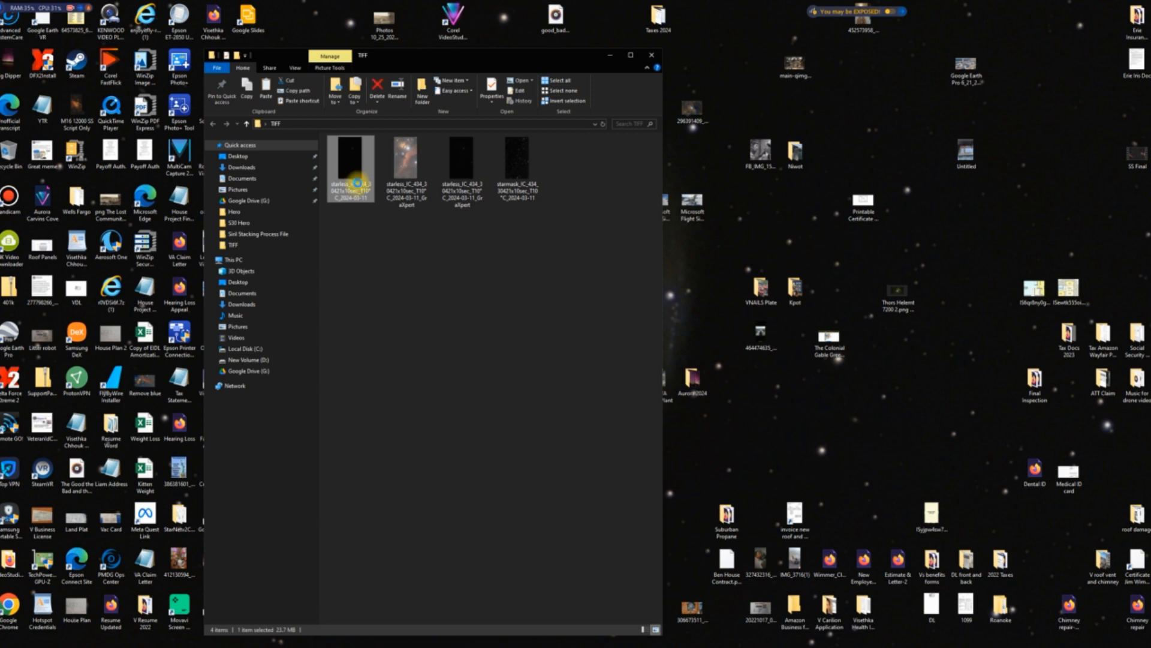
right_click(357, 174)
left_click(383, 500)
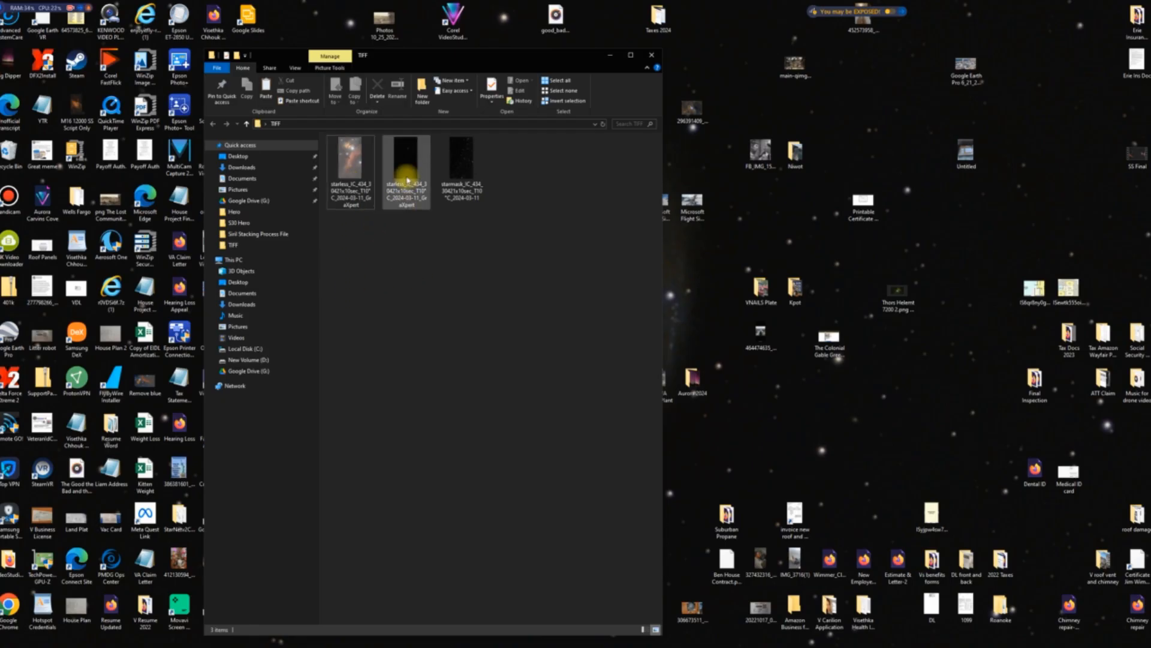
Delete the dark, unstretched GraXpert starless TIFF and close the TIFF folder.
left_click(406, 176)
right_click(407, 179)
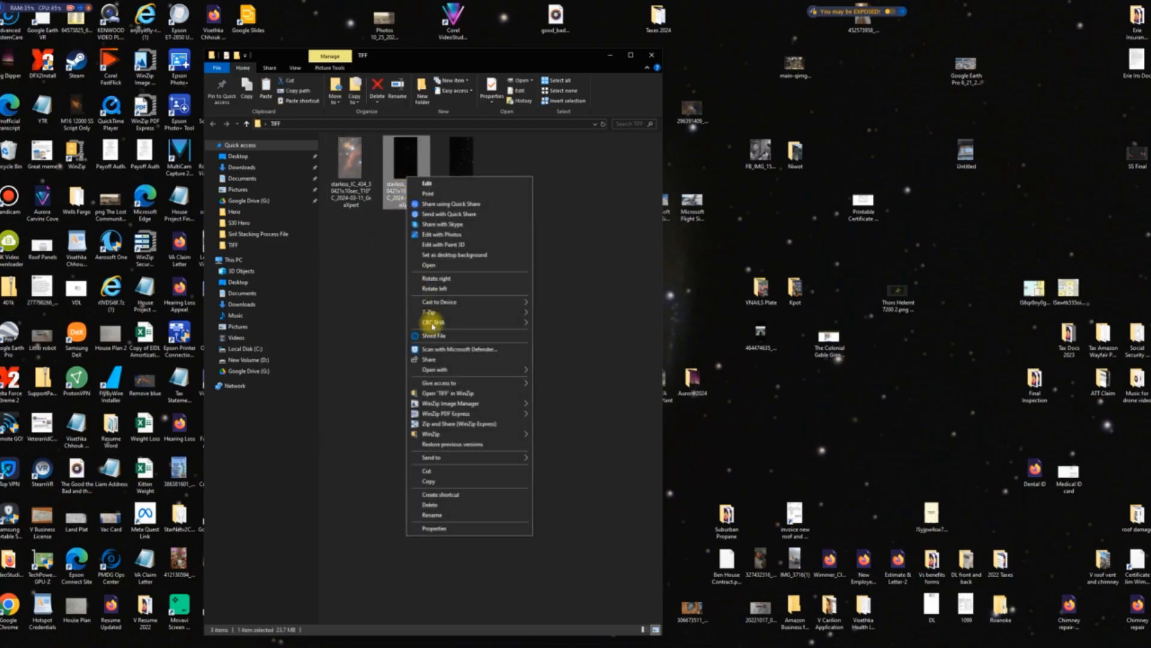
left_click(442, 506)
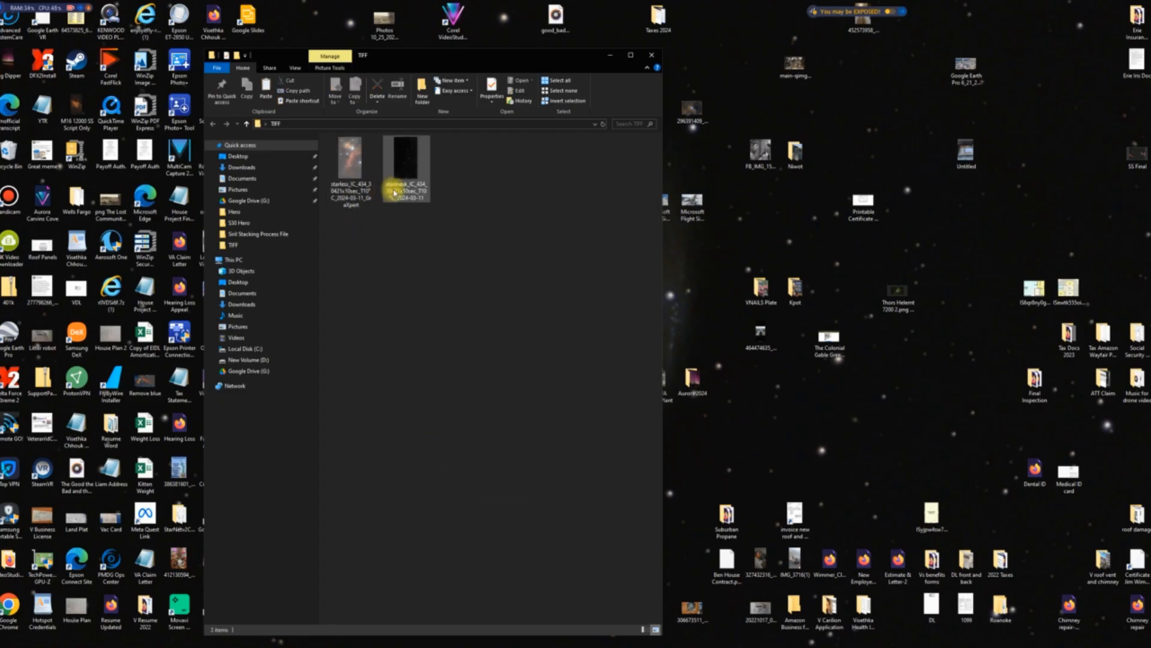
left_click(652, 54)
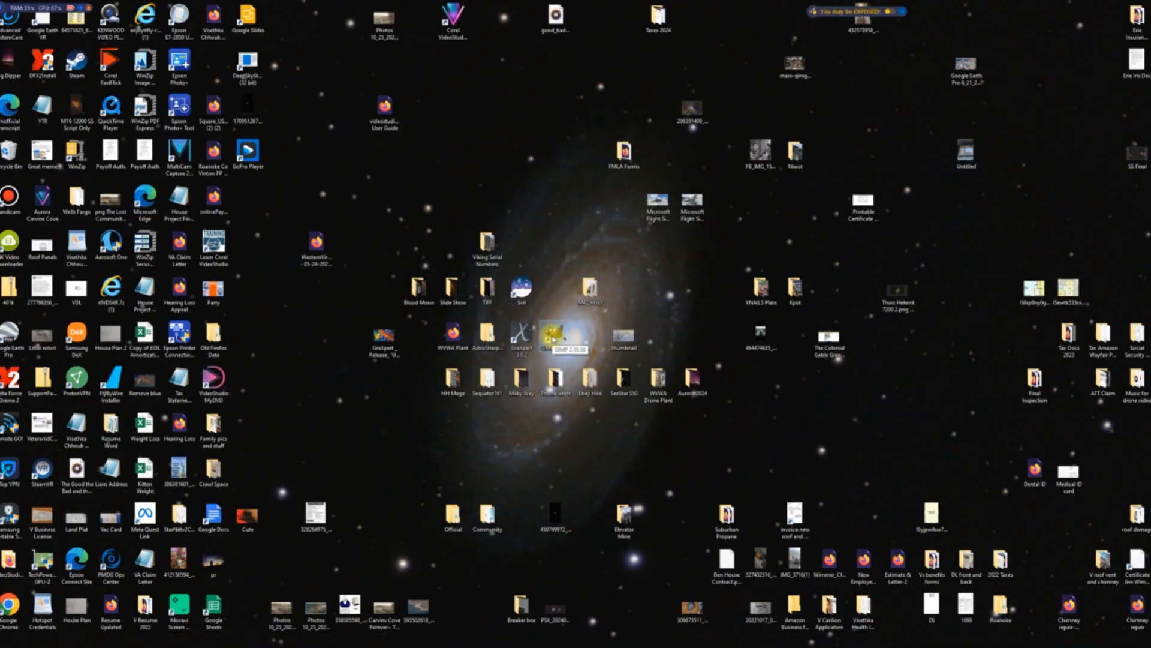
Switch to GIMP and open the stretched starless GraXpert .tif from the desktop's TIFF folder, keeping its embedded color profile.
double_click(552, 339)
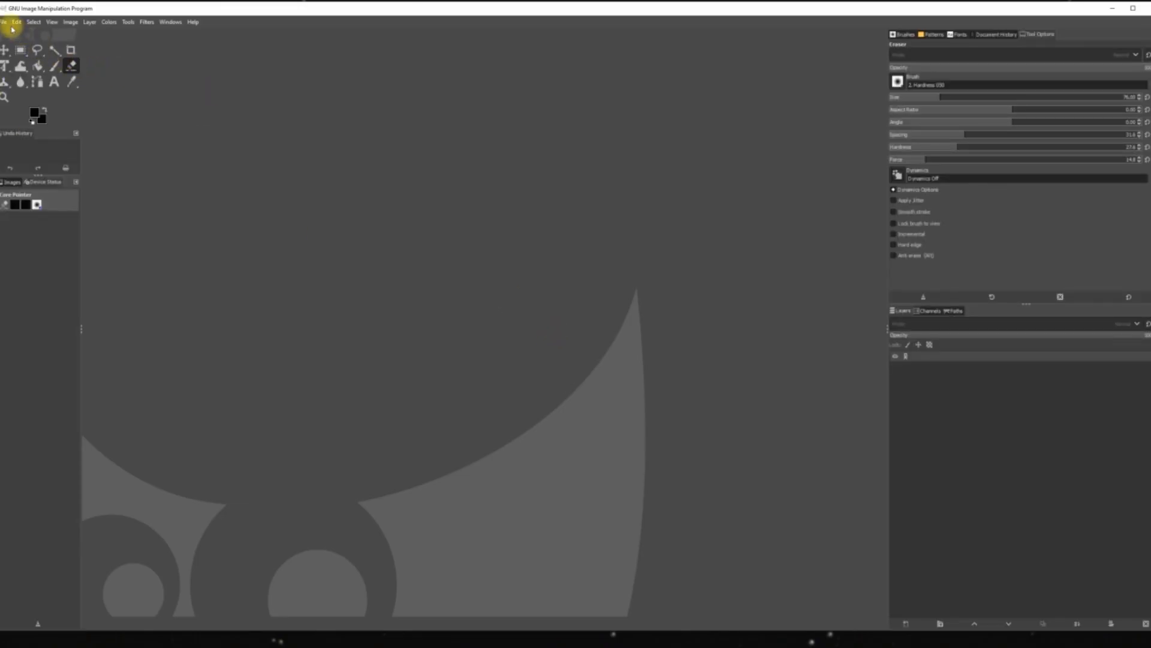
left_click(5, 24)
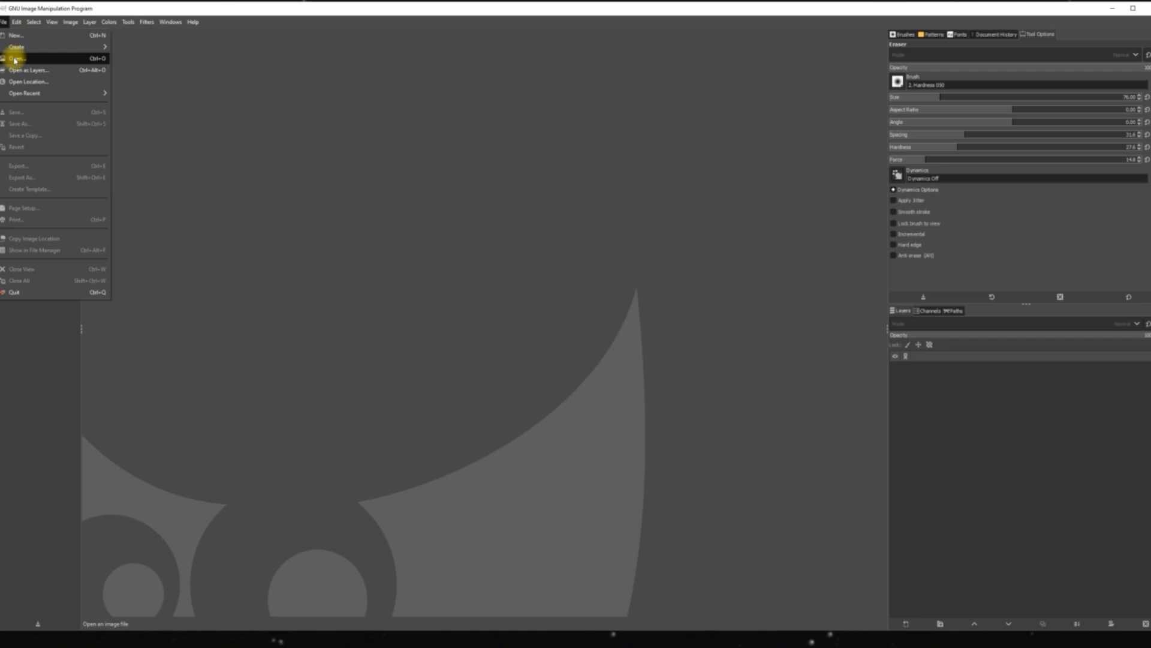
left_click(15, 62)
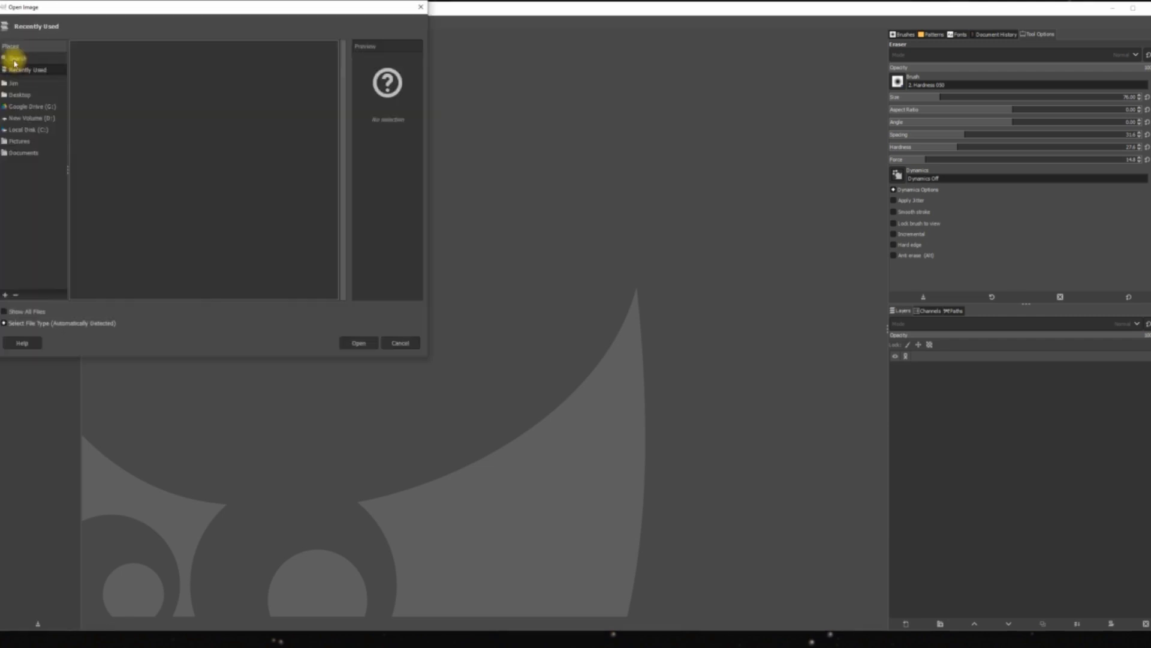
left_click(18, 94)
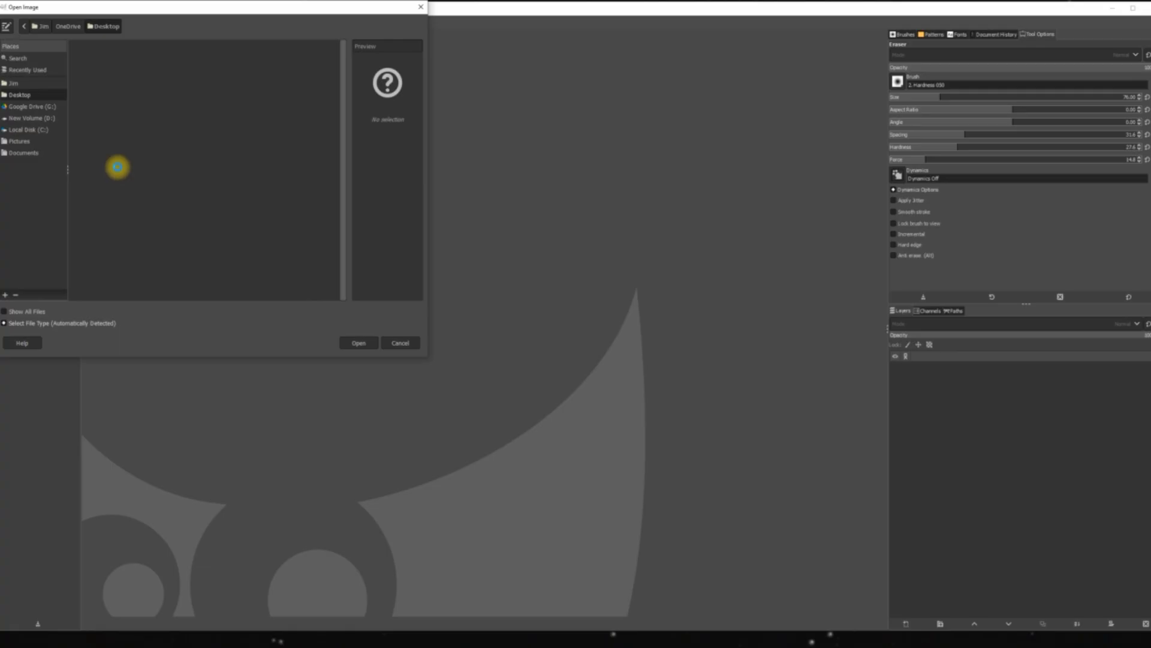
scroll(129, 188, "down", 6)
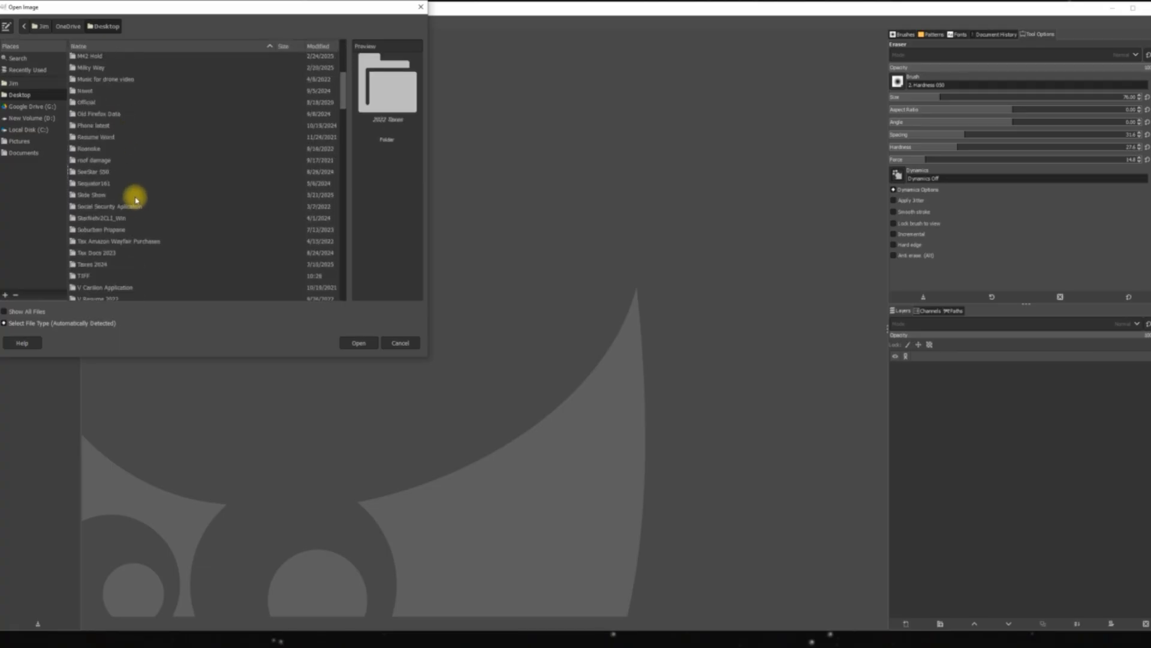
double_click(87, 277)
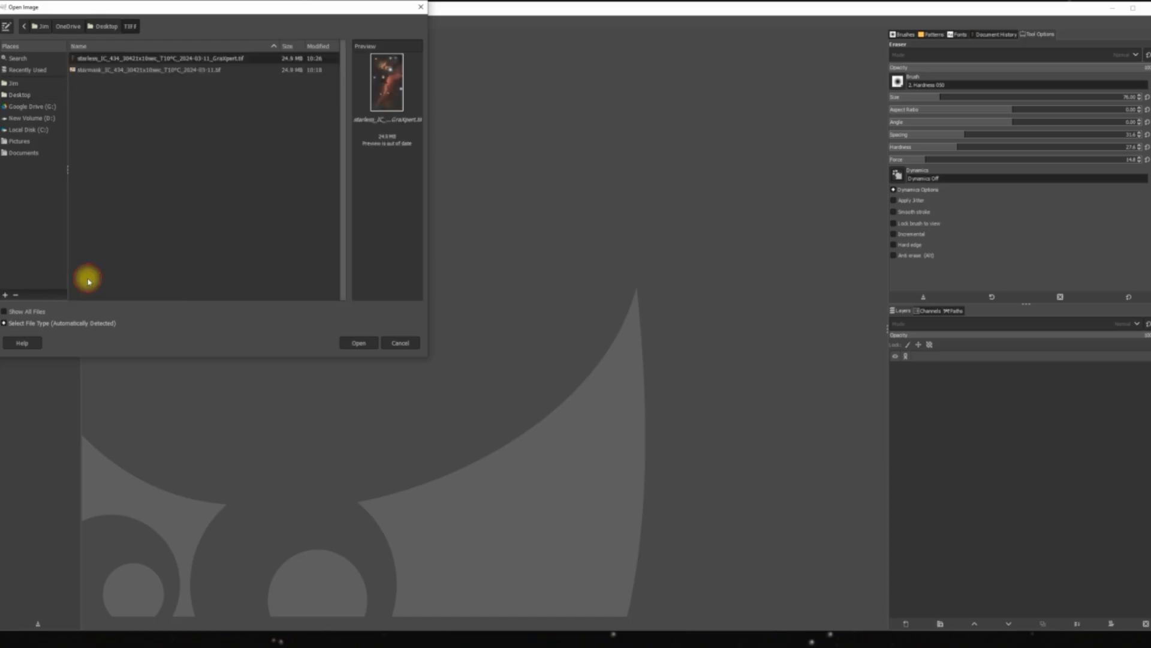
double_click(142, 59)
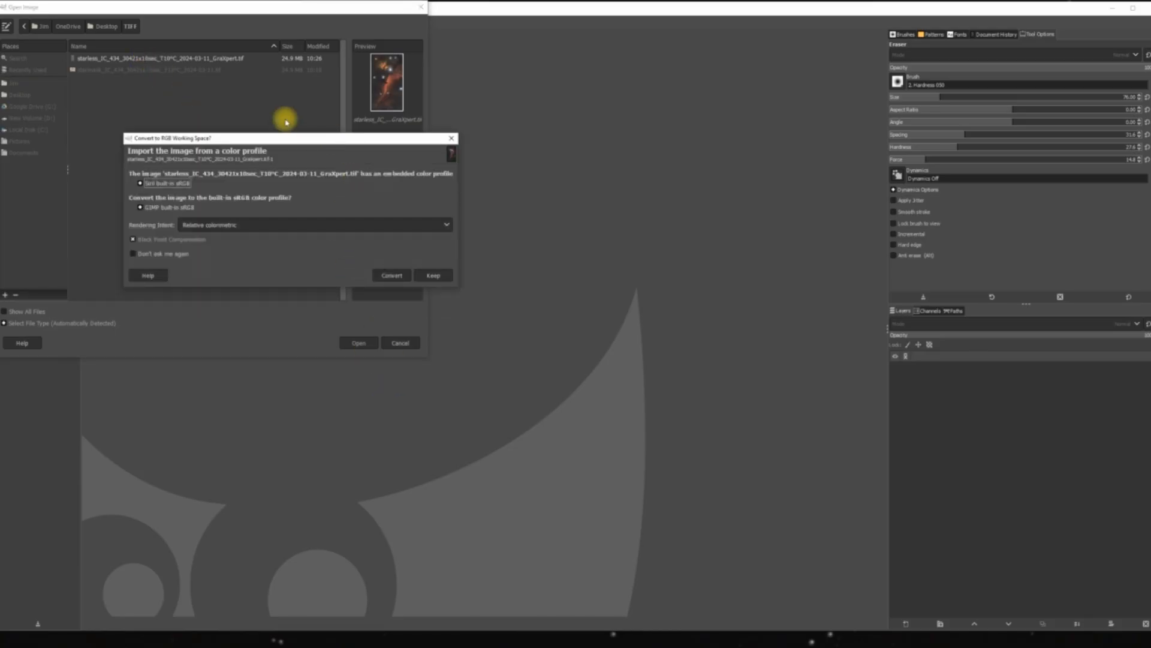
left_click(432, 277)
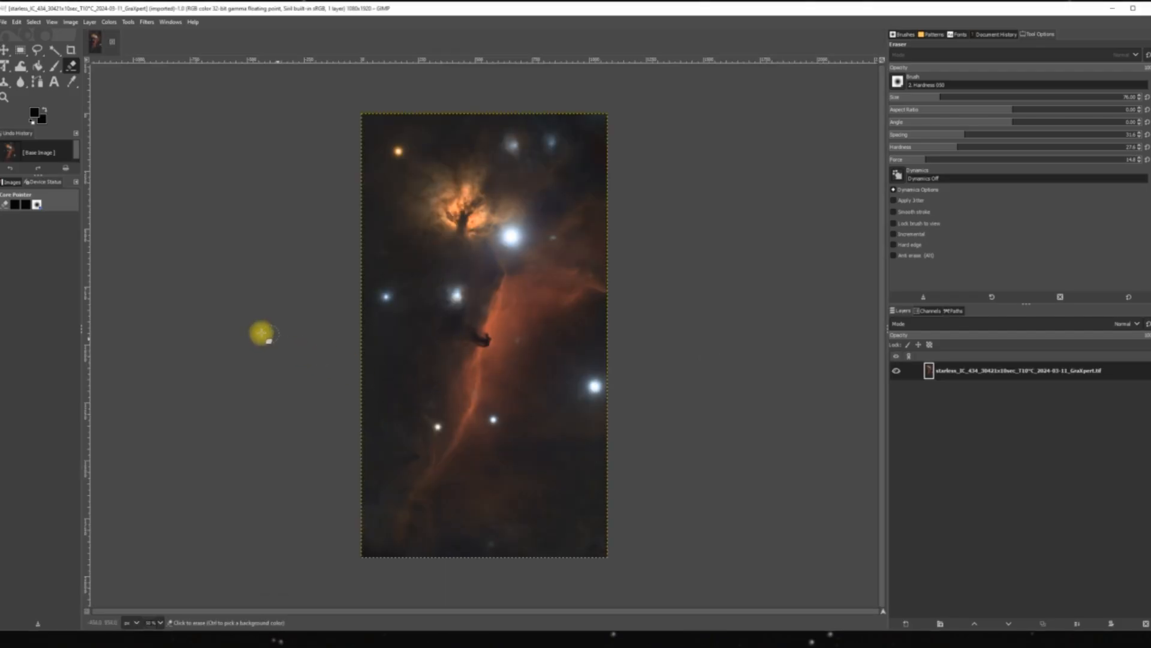
Fit the whole starless image in the window.
left_click(52, 24)
mouse_move(69, 69)
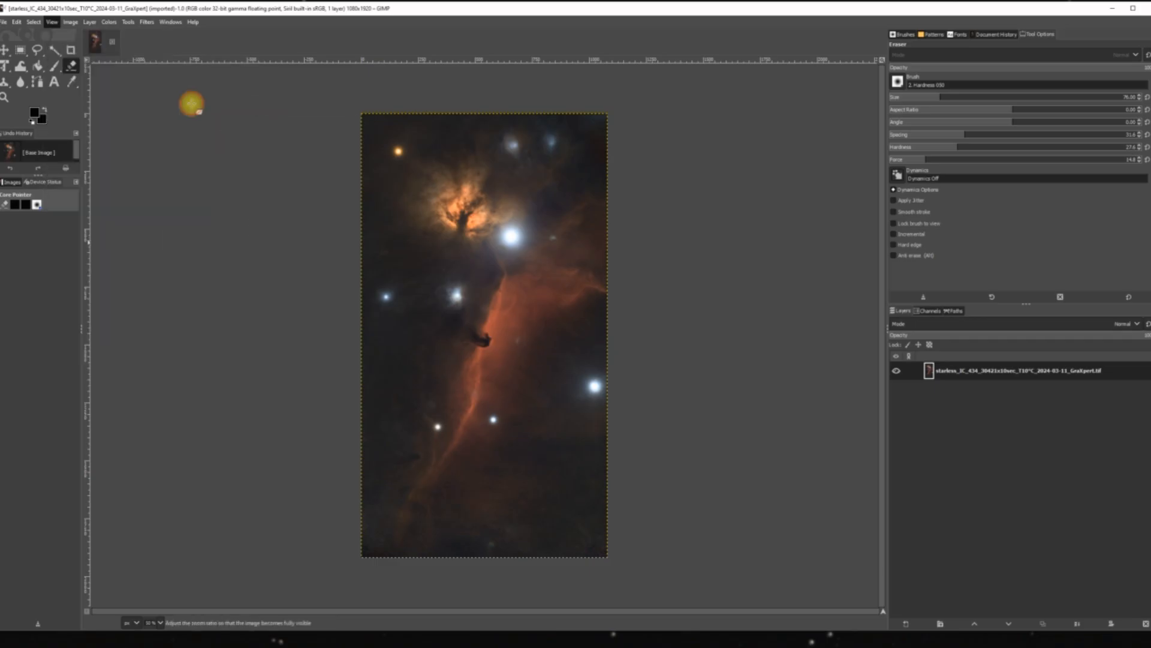
left_click(192, 104)
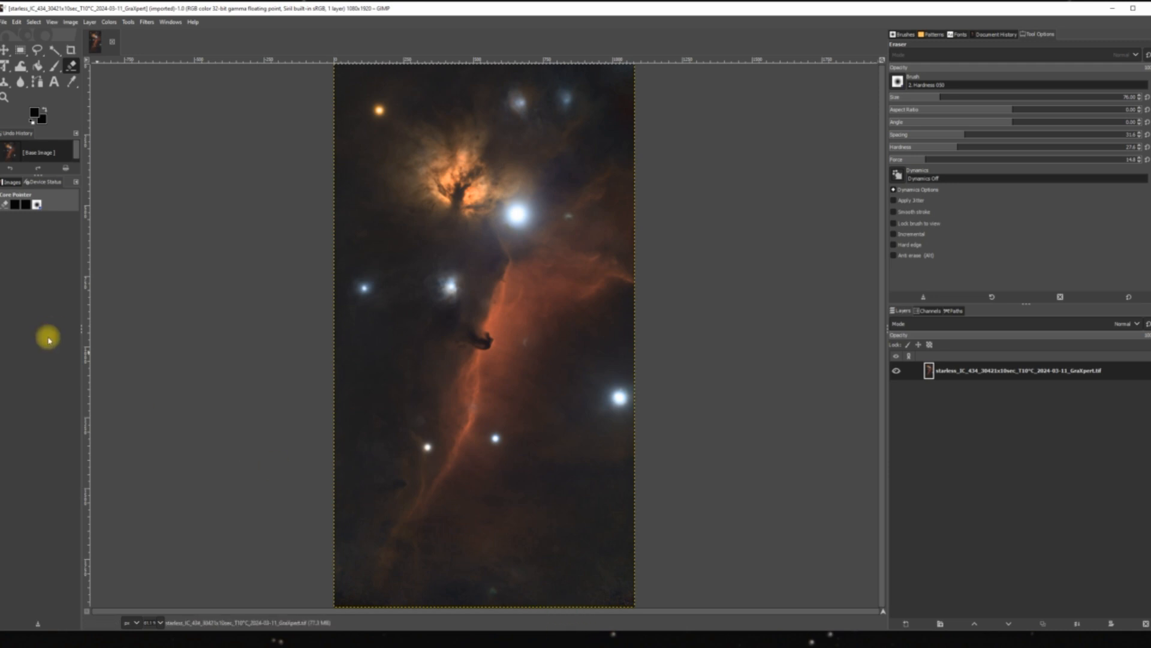
left_click(109, 23)
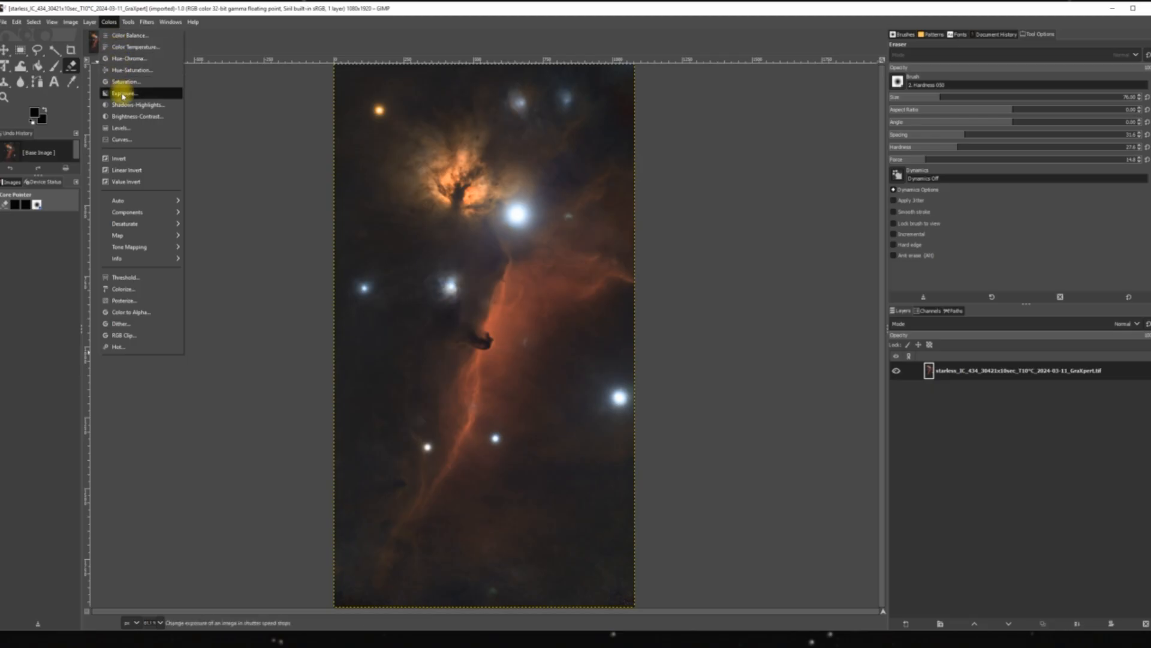
left_click(123, 81)
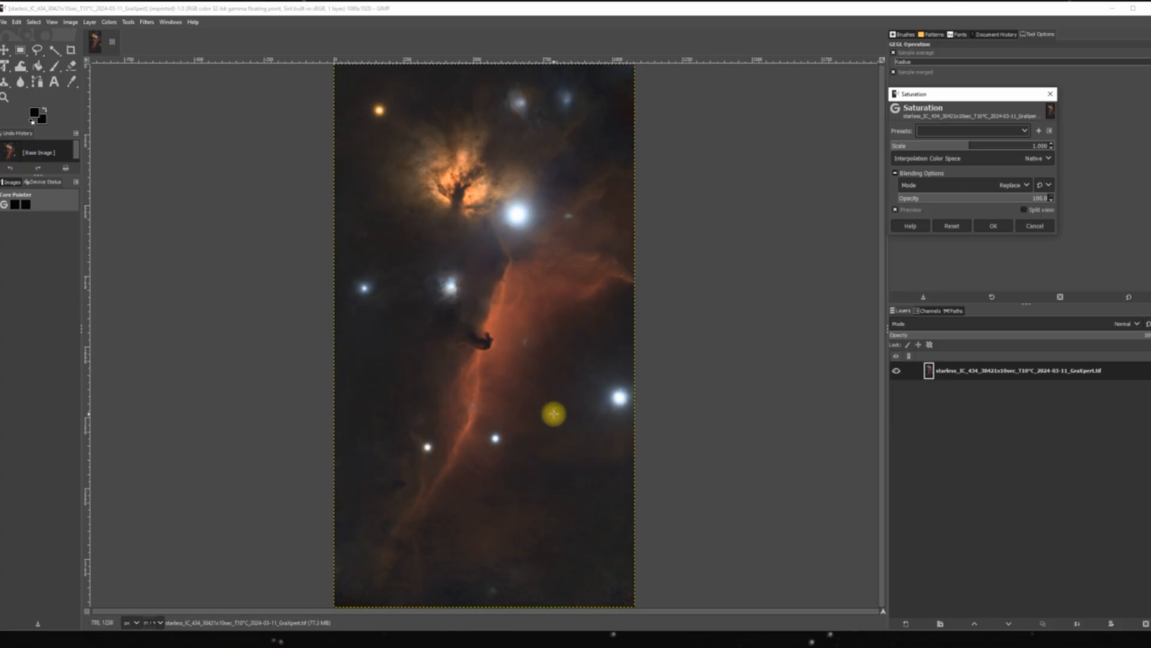
left_click(971, 146)
left_click_drag(971, 146, 1011, 146)
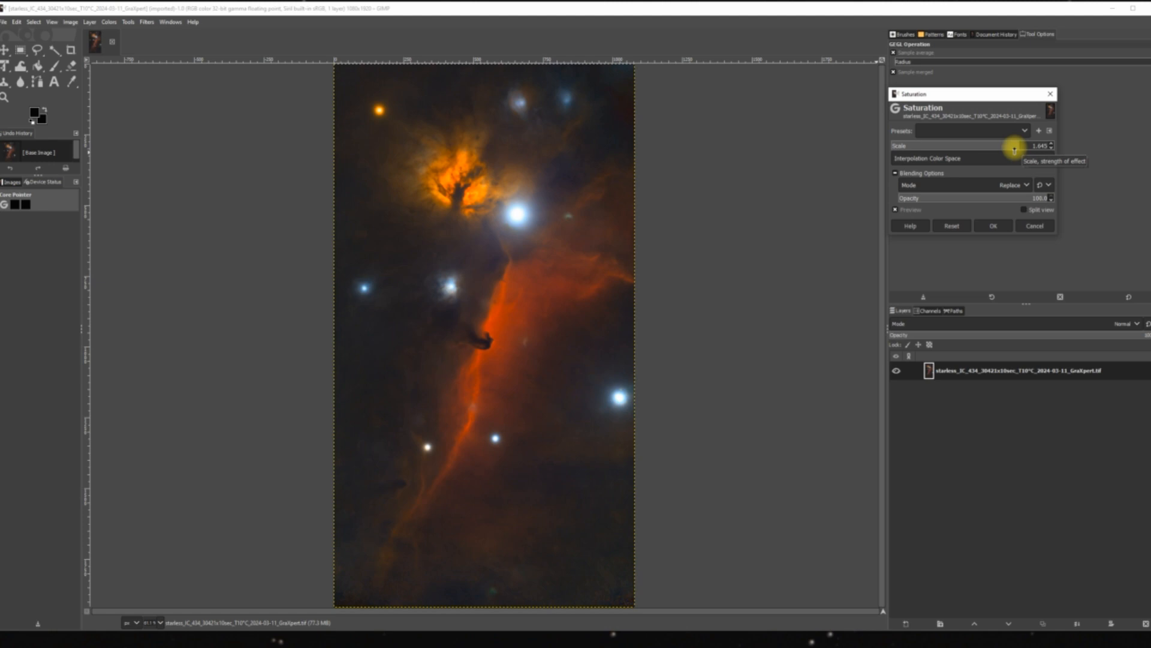
left_click_drag(1015, 146, 866, 166)
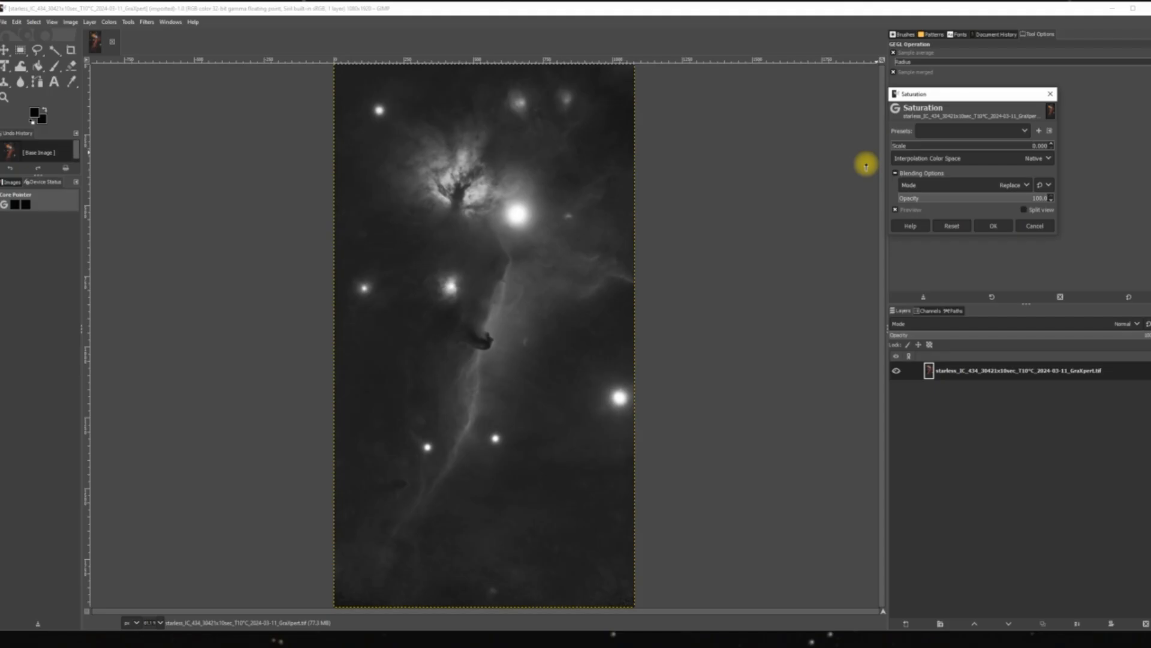
left_click_drag(866, 166, 933, 170)
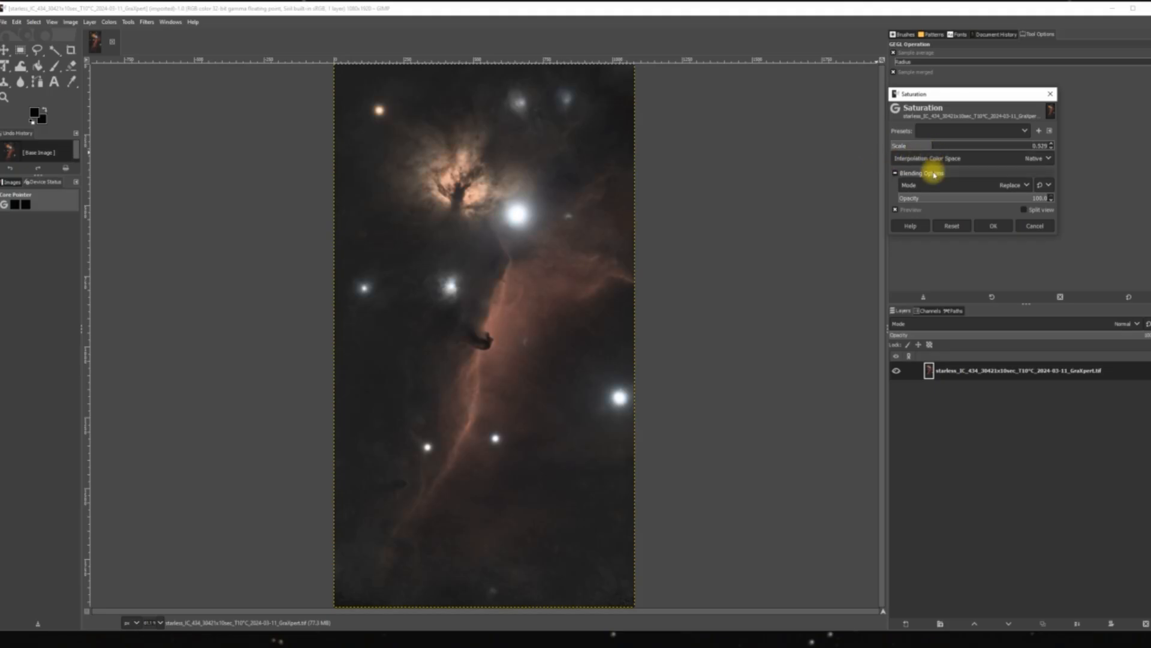
left_click(960, 227)
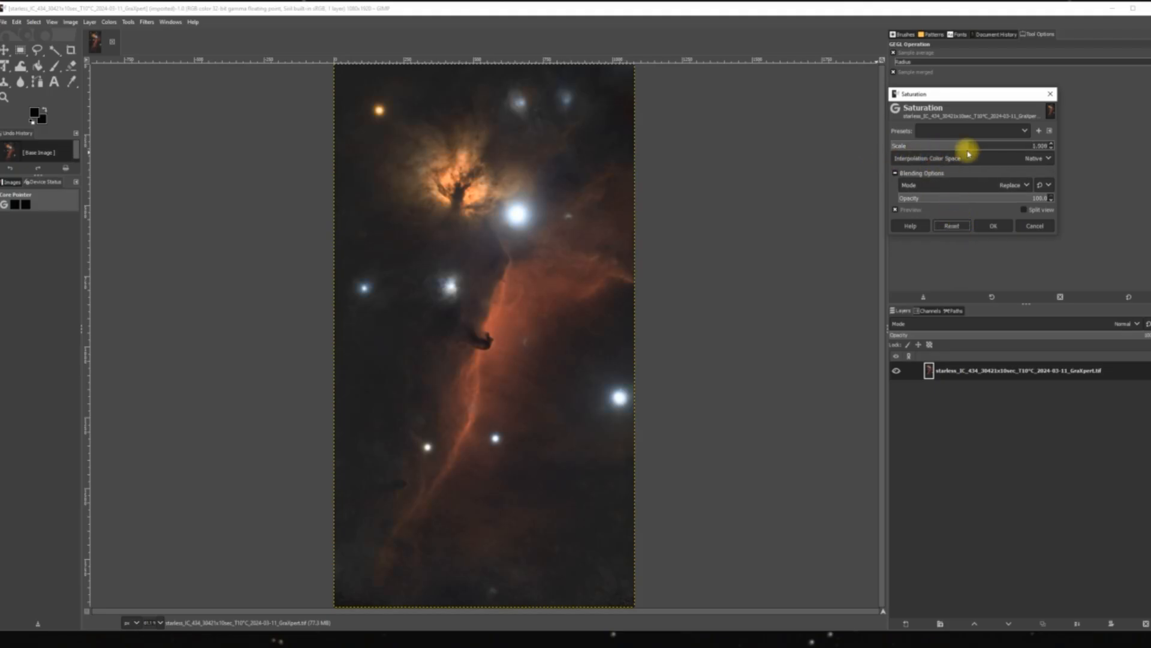
left_click_drag(967, 150, 996, 142)
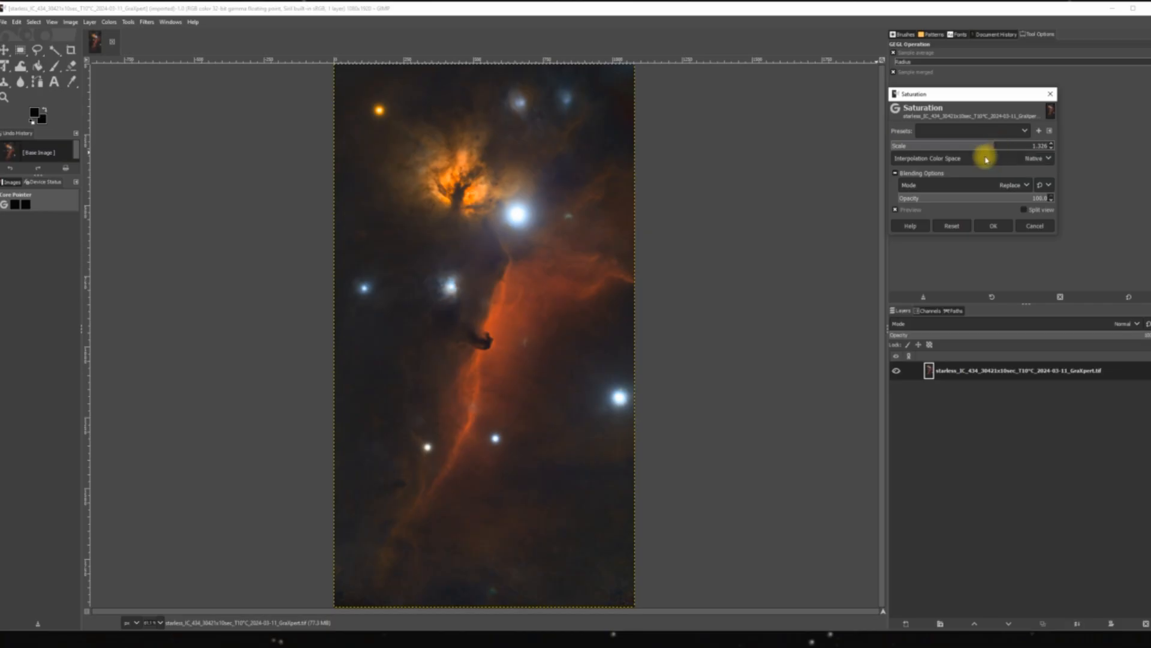
left_click(954, 227)
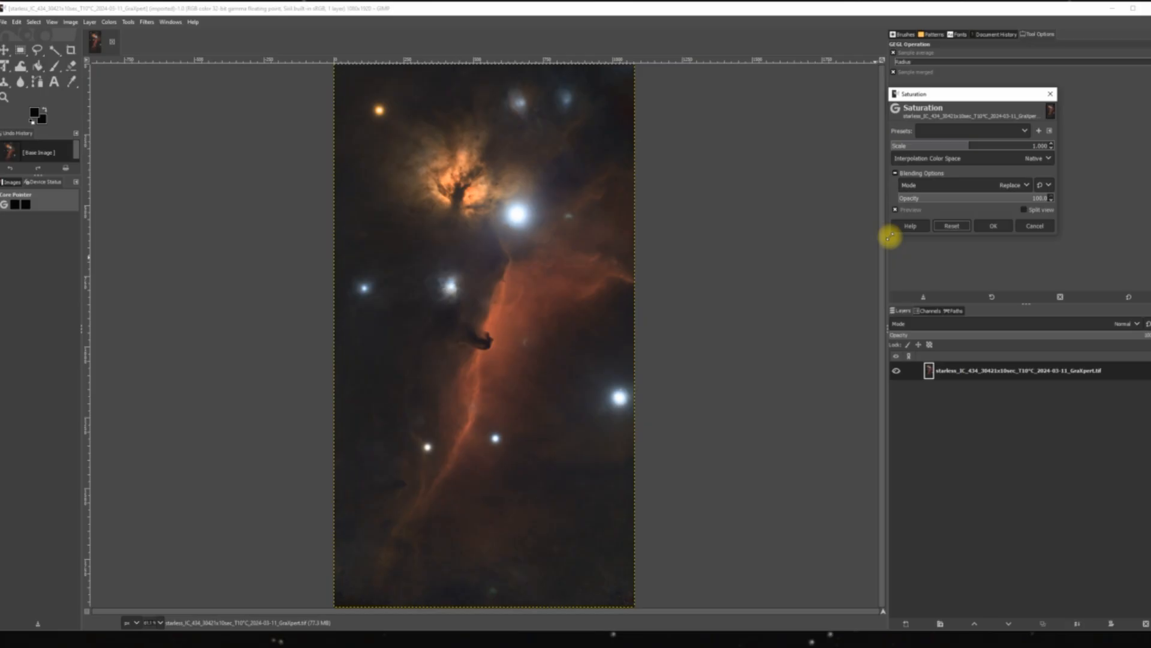
left_click(1042, 226)
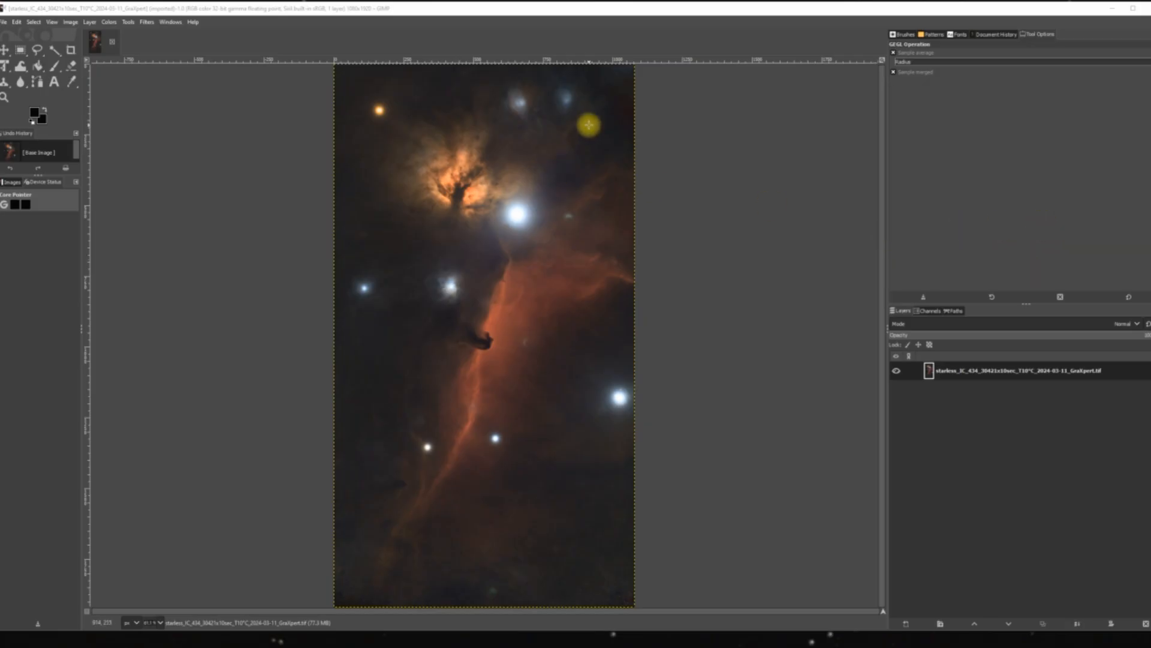
Apply Shadows-Highlights to the starless image with Shadows at about 64.6 and White point adjustment at about -8.6.
left_click(110, 23)
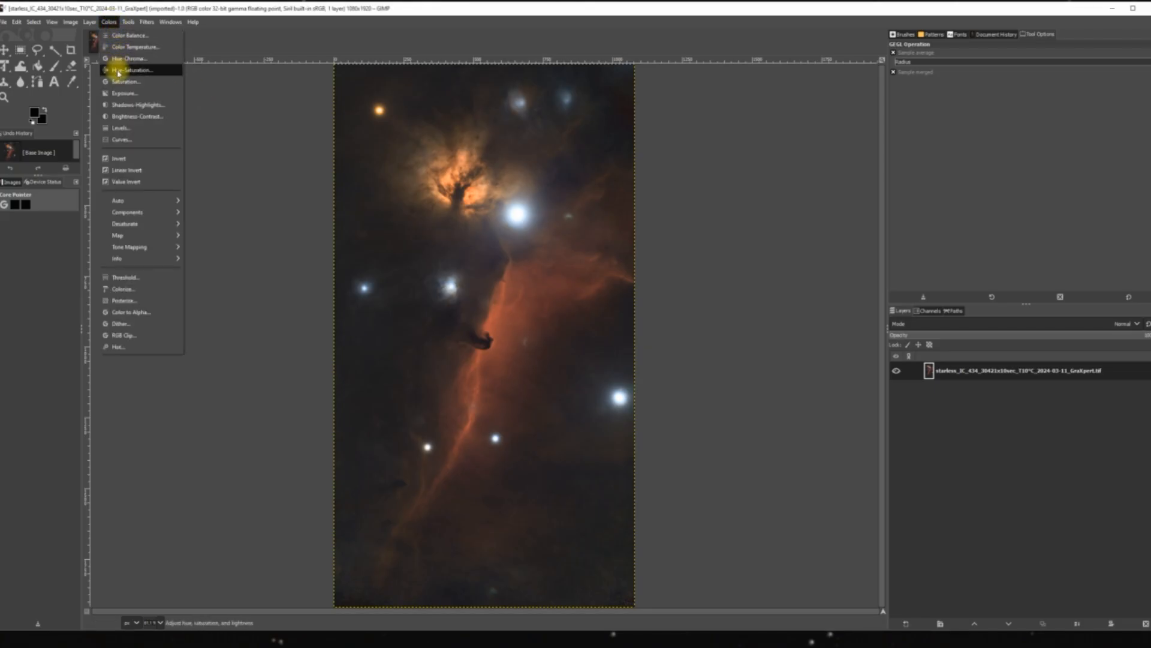
left_click(128, 105)
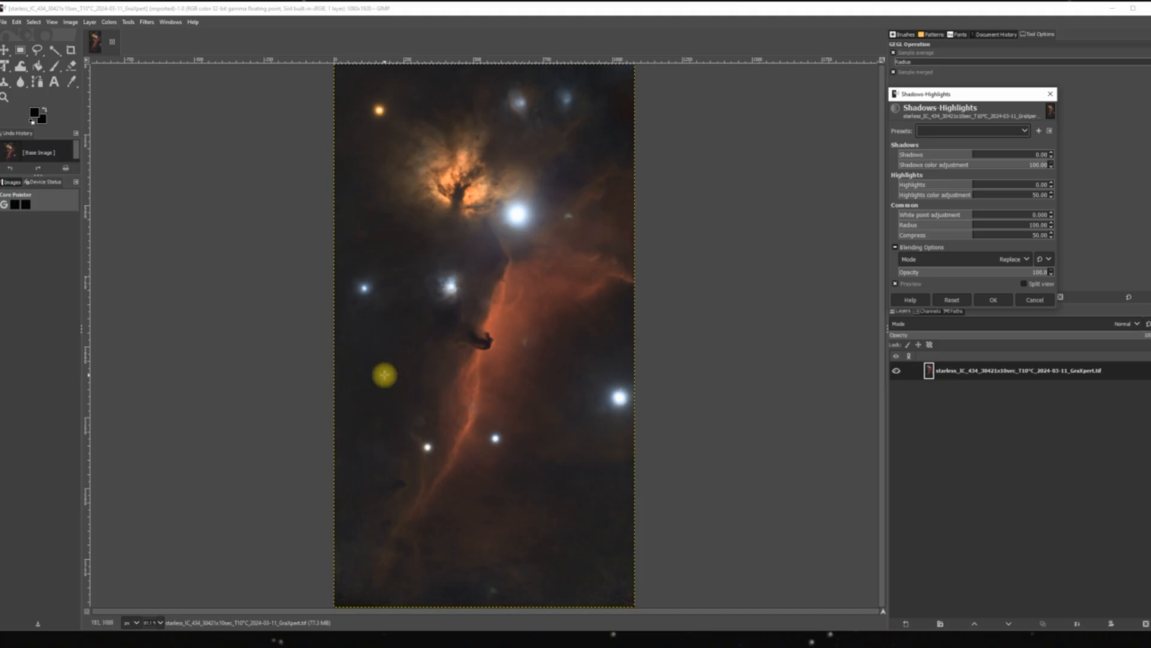
left_click(968, 156)
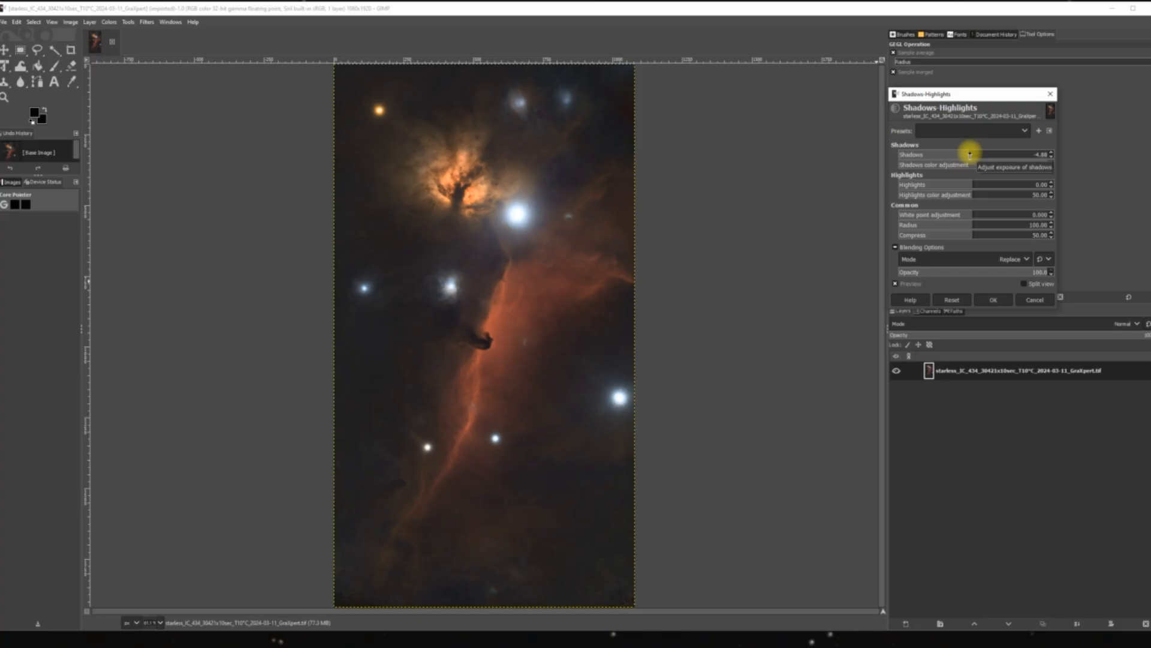
mouse_move(970, 154)
left_mouse_down()
mouse_move(1049, 161)
mouse_move(983, 169)
left_mouse_up()
left_click(952, 300)
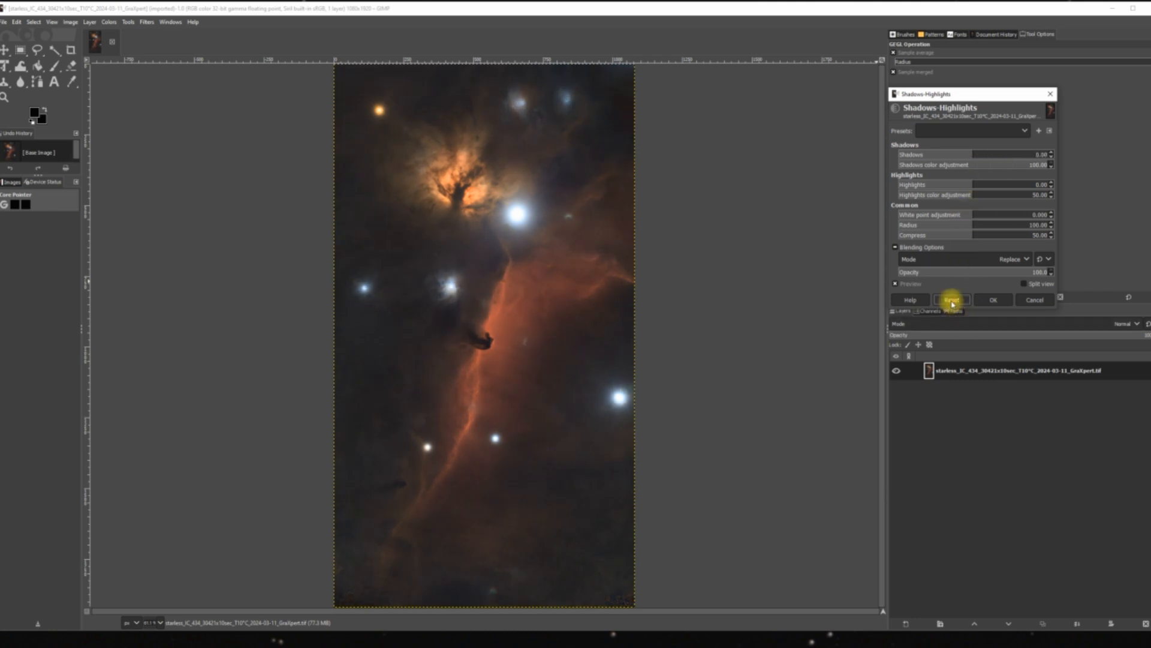
left_click_drag(971, 157, 1007, 158)
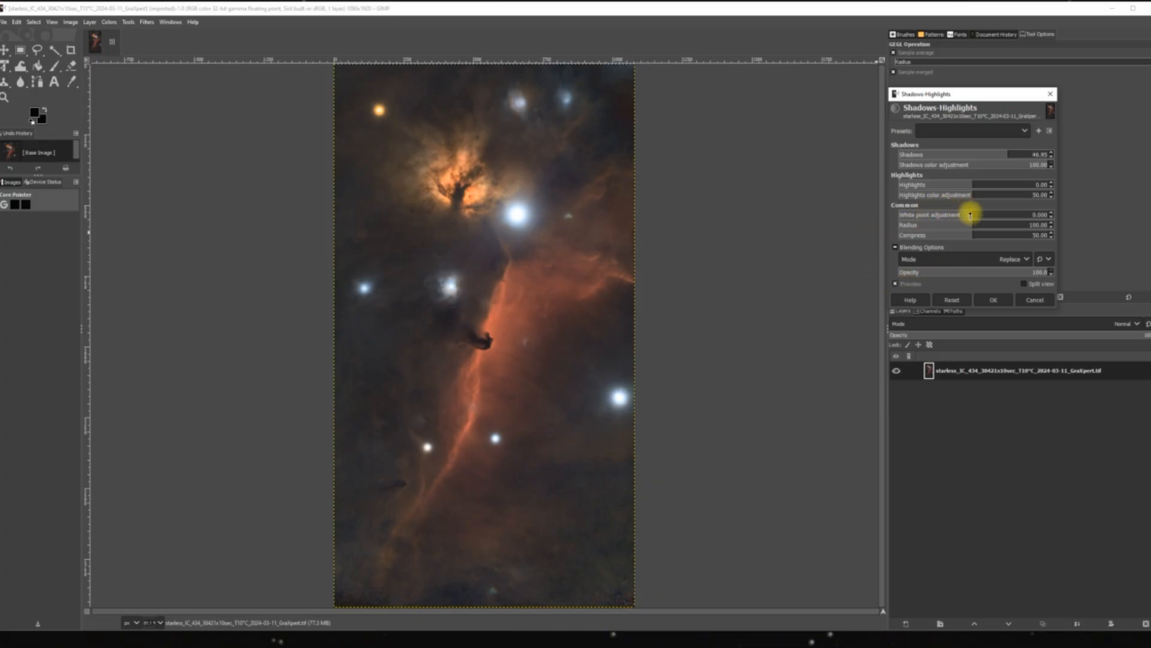
left_click_drag(970, 215, 880, 211)
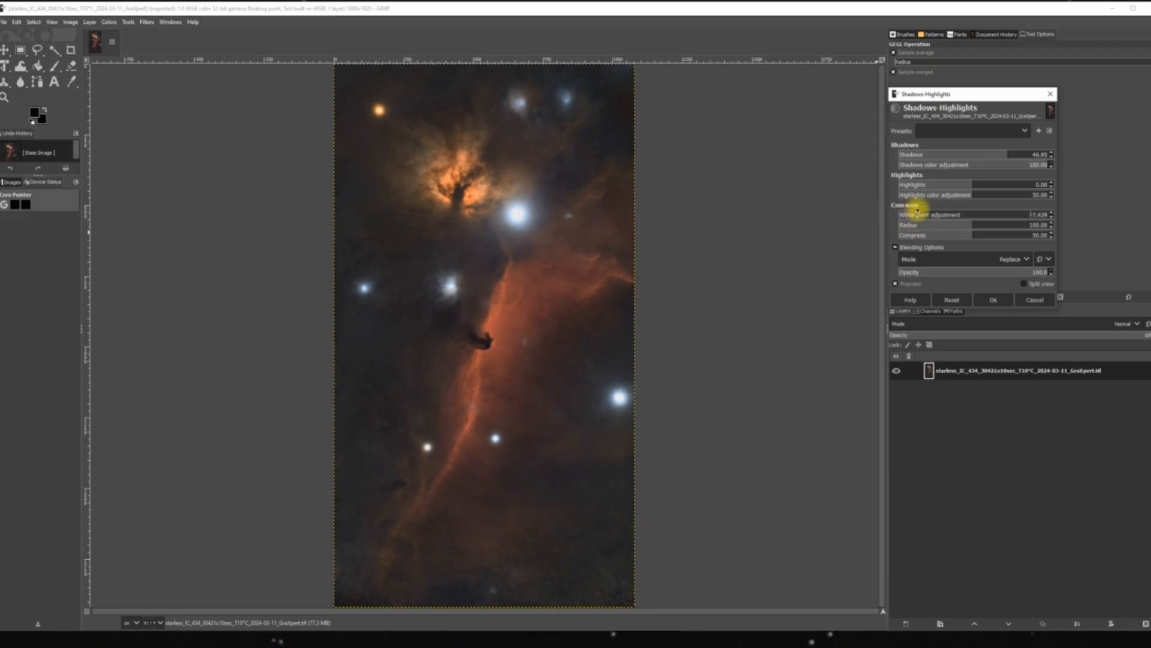
mouse_move(893, 210)
left_mouse_down()
mouse_move(971, 211)
mouse_move(894, 221)
mouse_move(909, 220)
left_mouse_up()
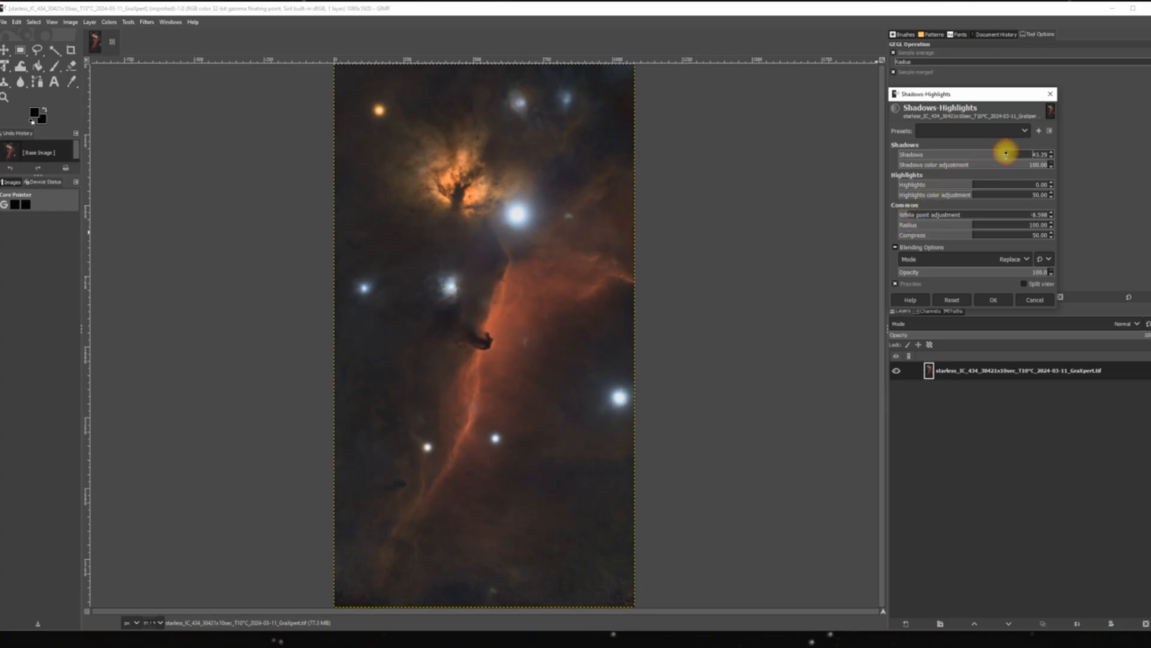
left_click_drag(1006, 154, 1022, 155)
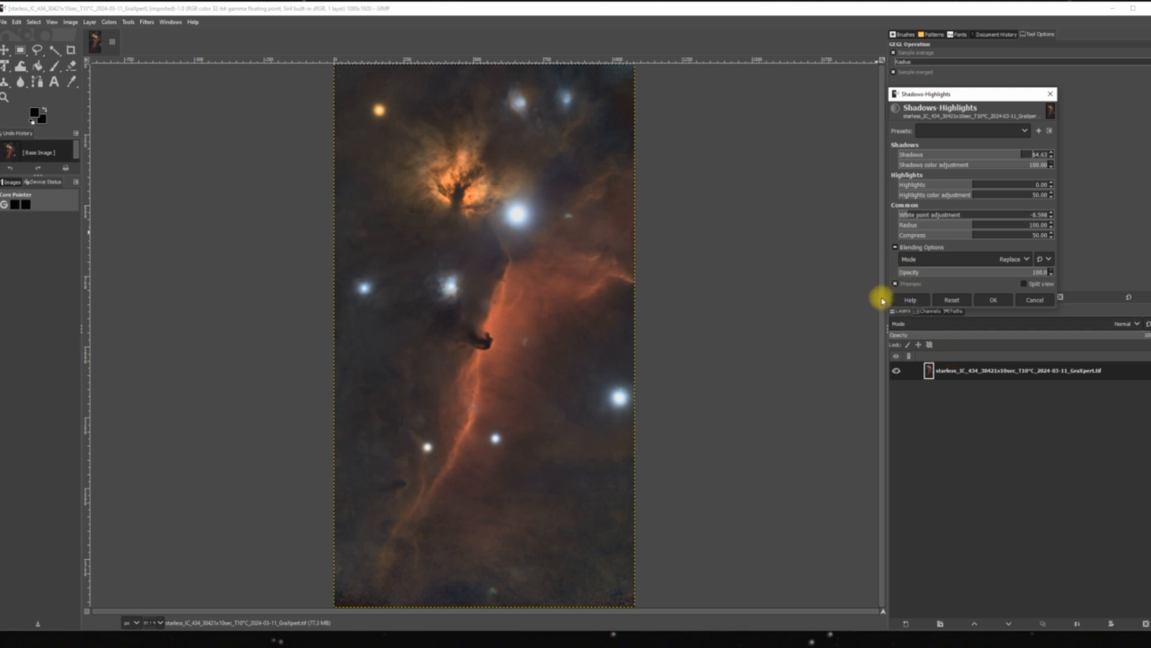
left_click(990, 302)
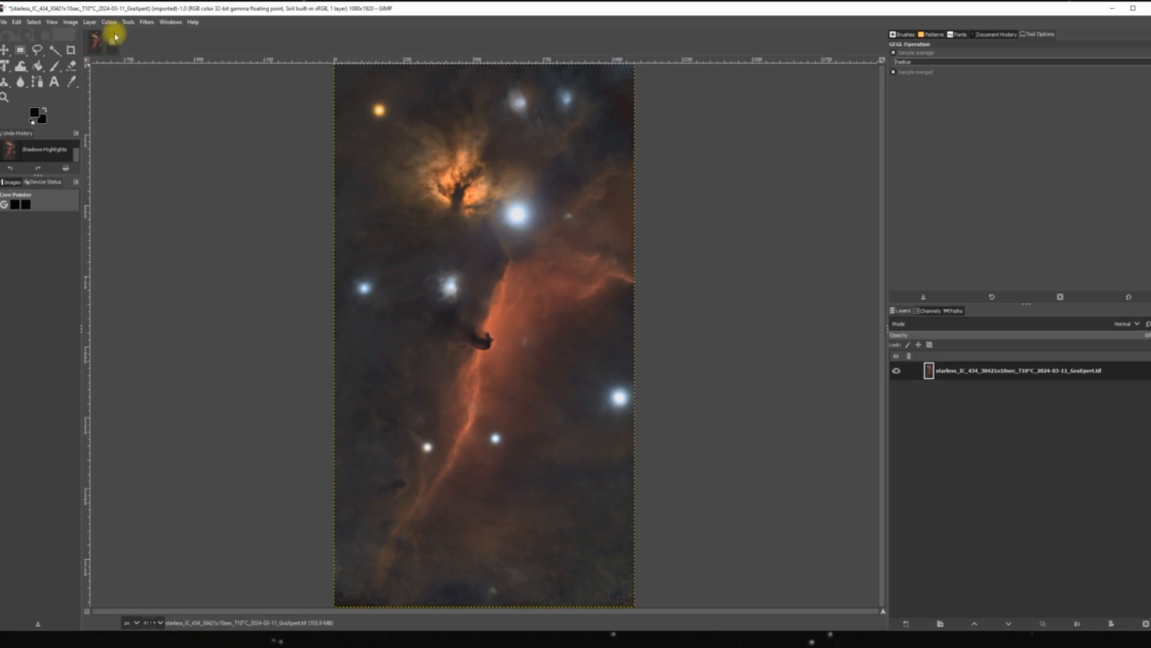
Sharpen the starless image with Unsharp Mask at radius 3.000, amount 0.500 and threshold 0.000.
left_click(147, 23)
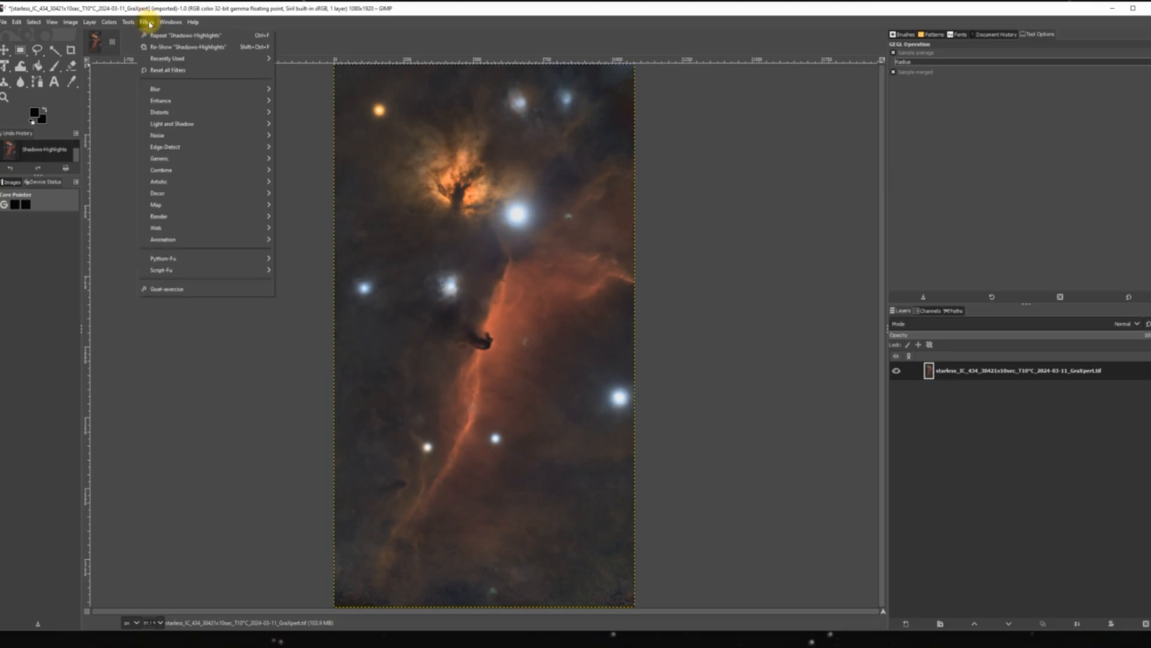
mouse_move(167, 100)
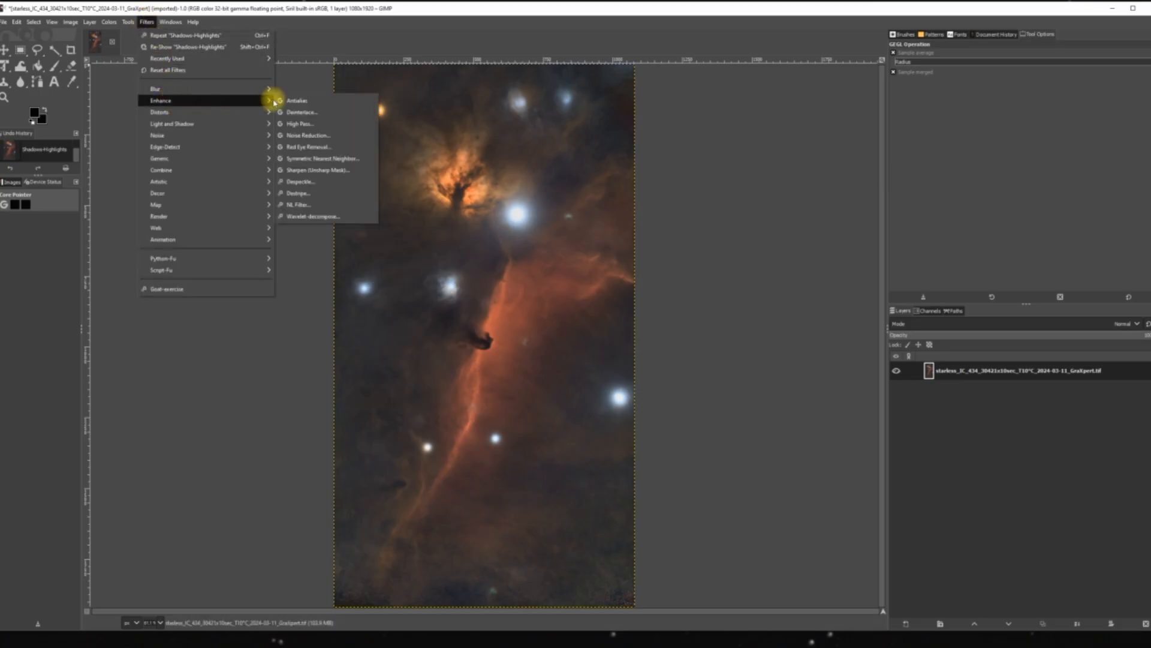
left_click(304, 171)
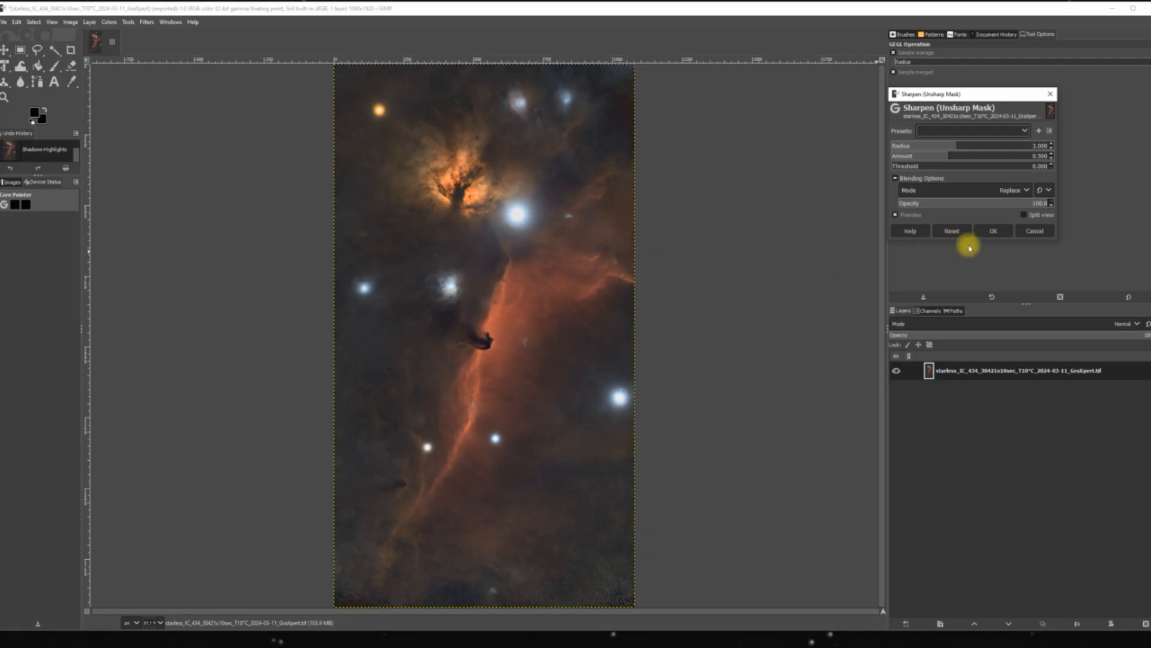
left_click(991, 231)
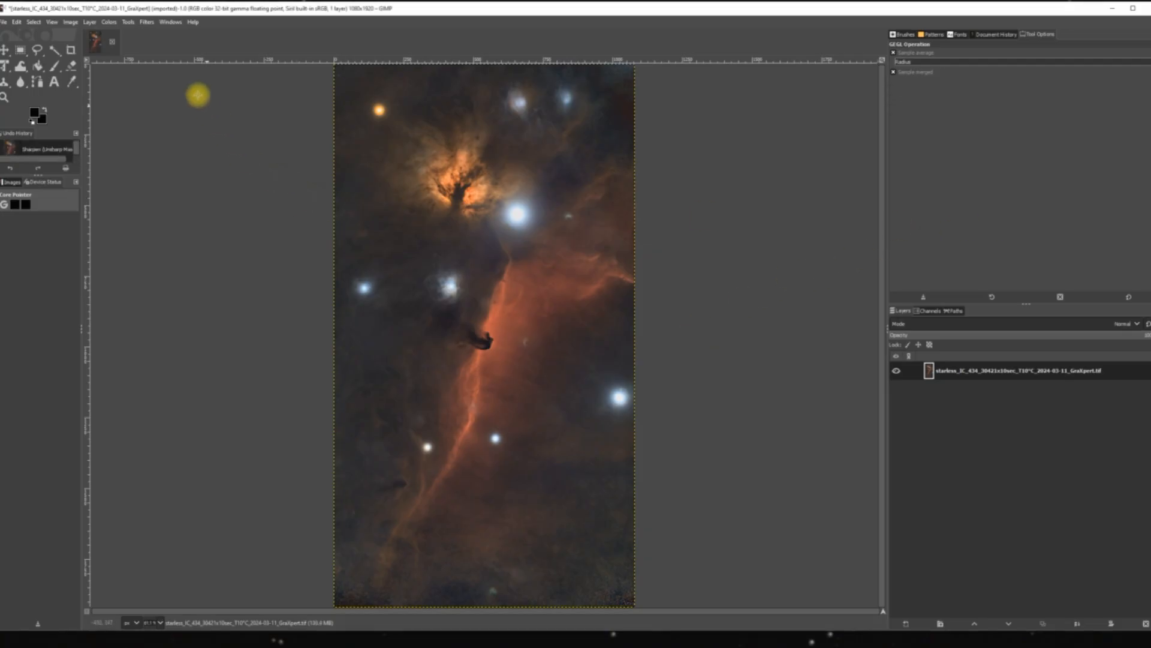
Apply Noise Reduction to the starless image at strength 4.
left_click(146, 23)
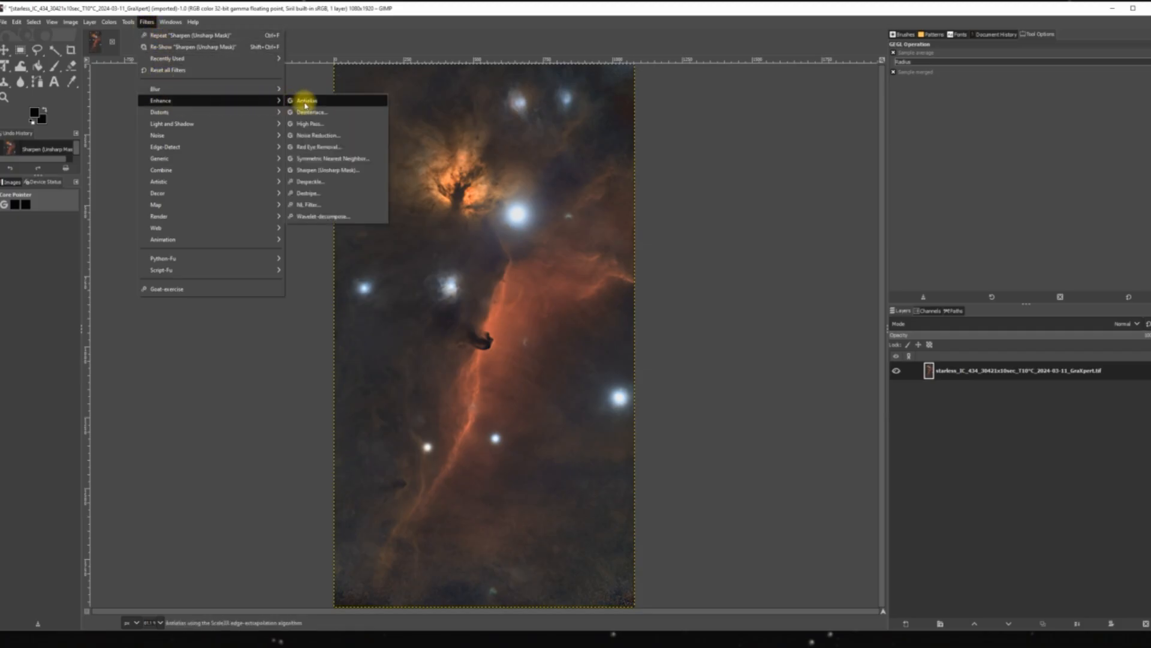
left_click(331, 137)
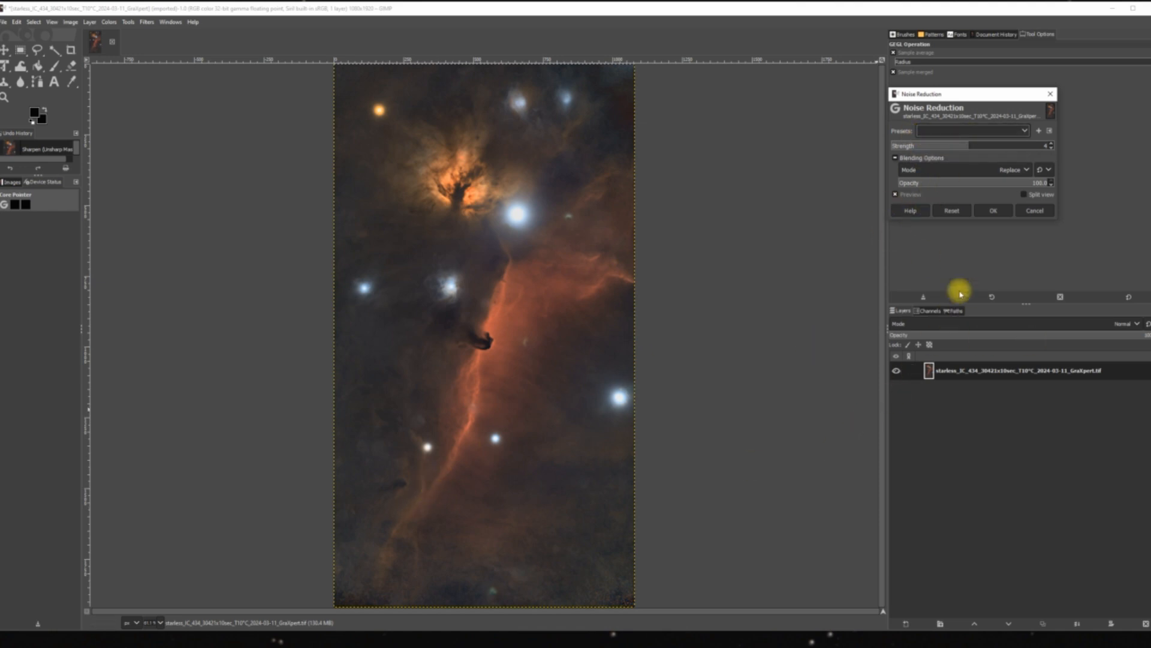
left_click(995, 210)
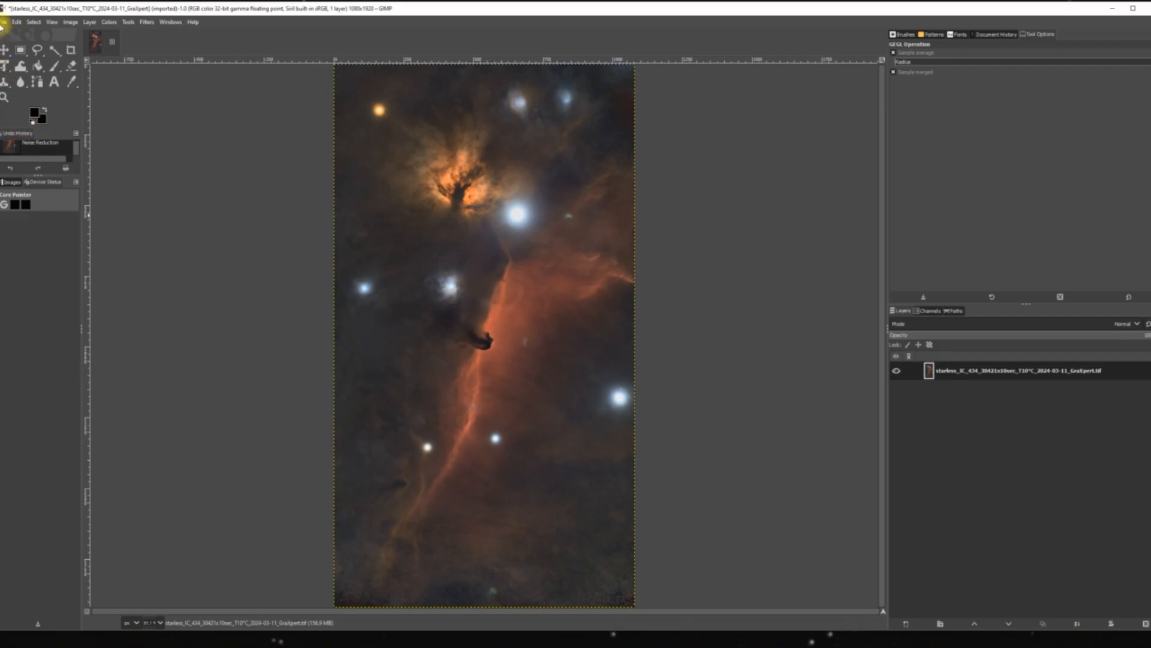
Export the image uncompressed over the existing starless GraXpert .tif in the desktop's TIFF folder, and quit GIMP discarding the unsaved changes.
left_click(3, 23)
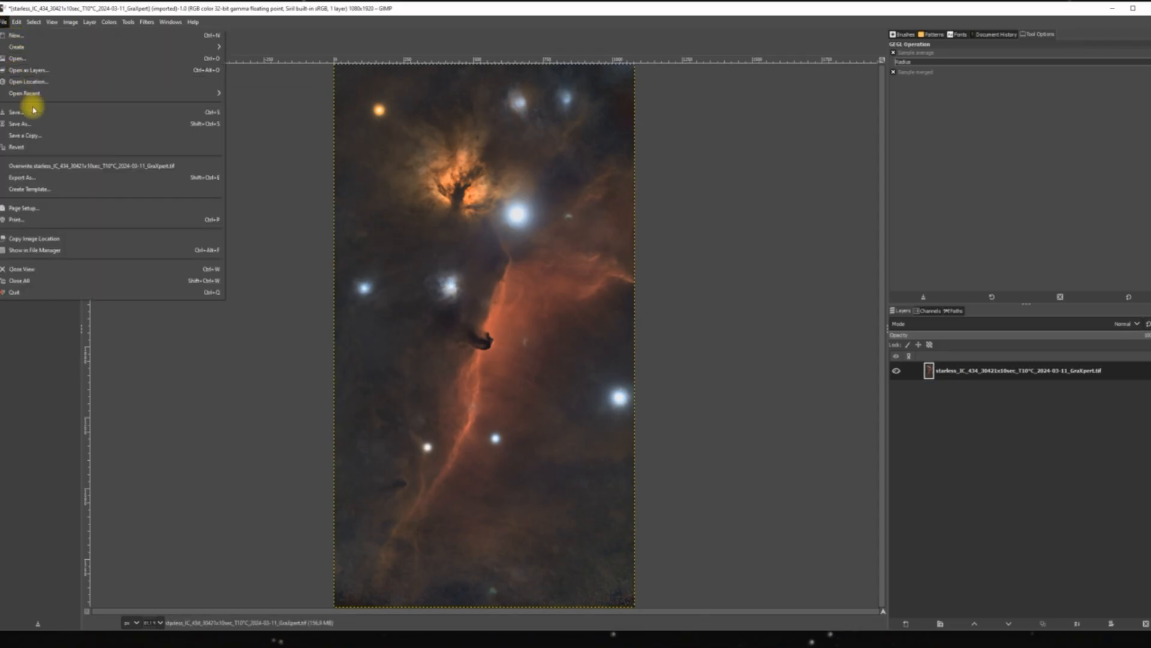
left_click(40, 177)
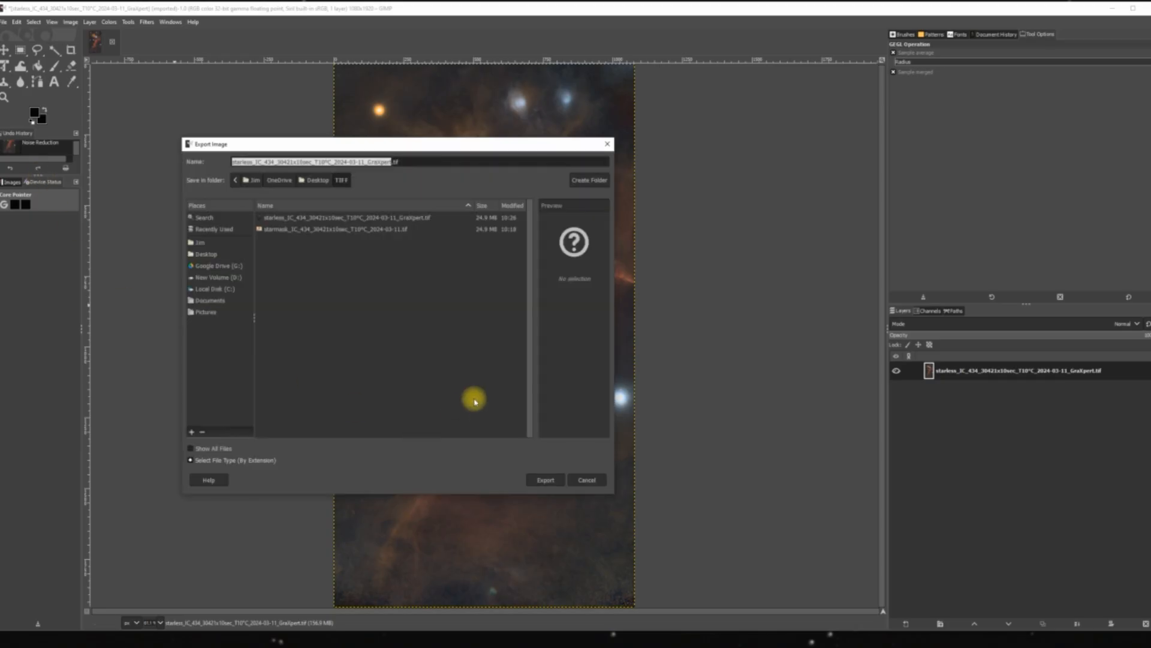
left_click(541, 478)
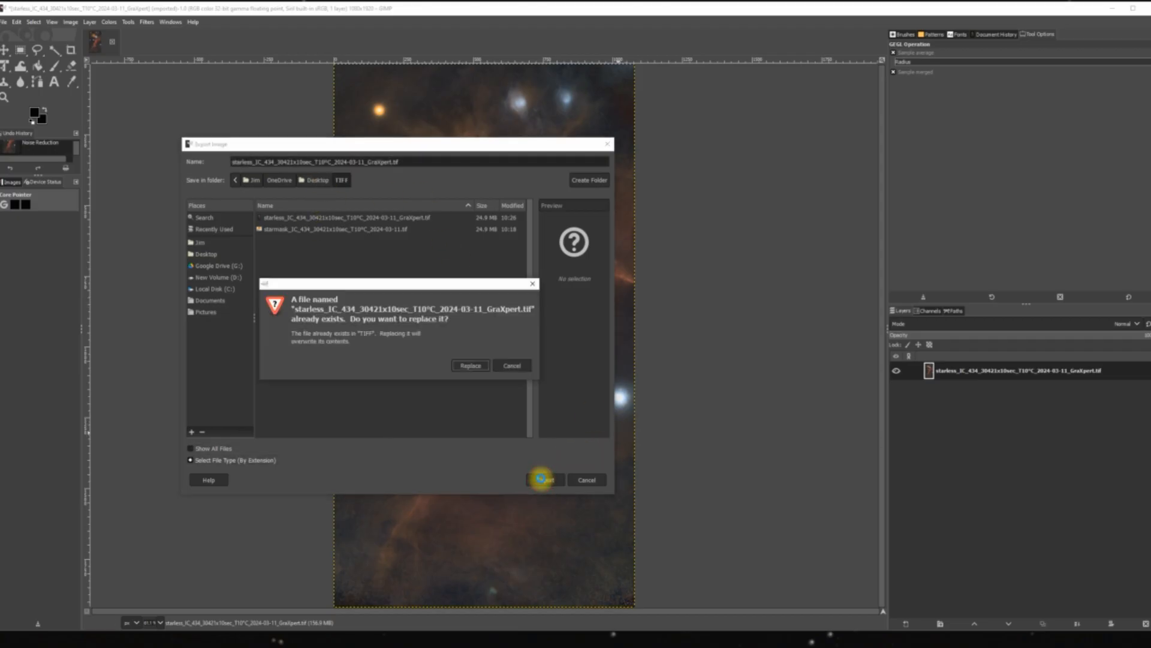
left_click(472, 365)
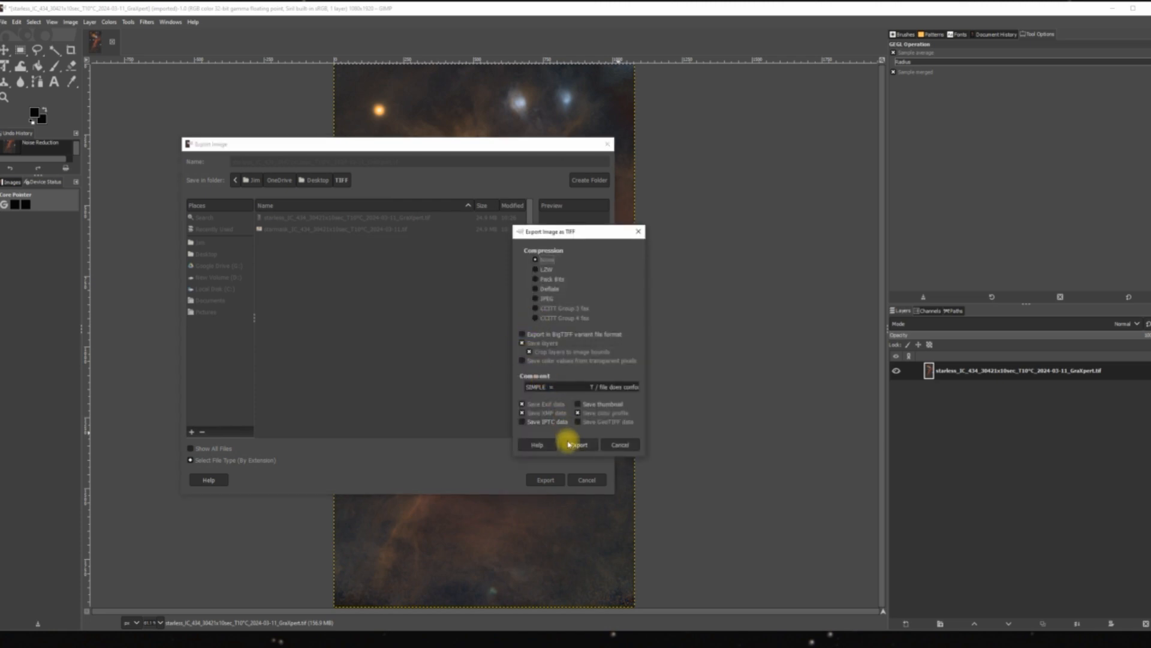
left_click(574, 445)
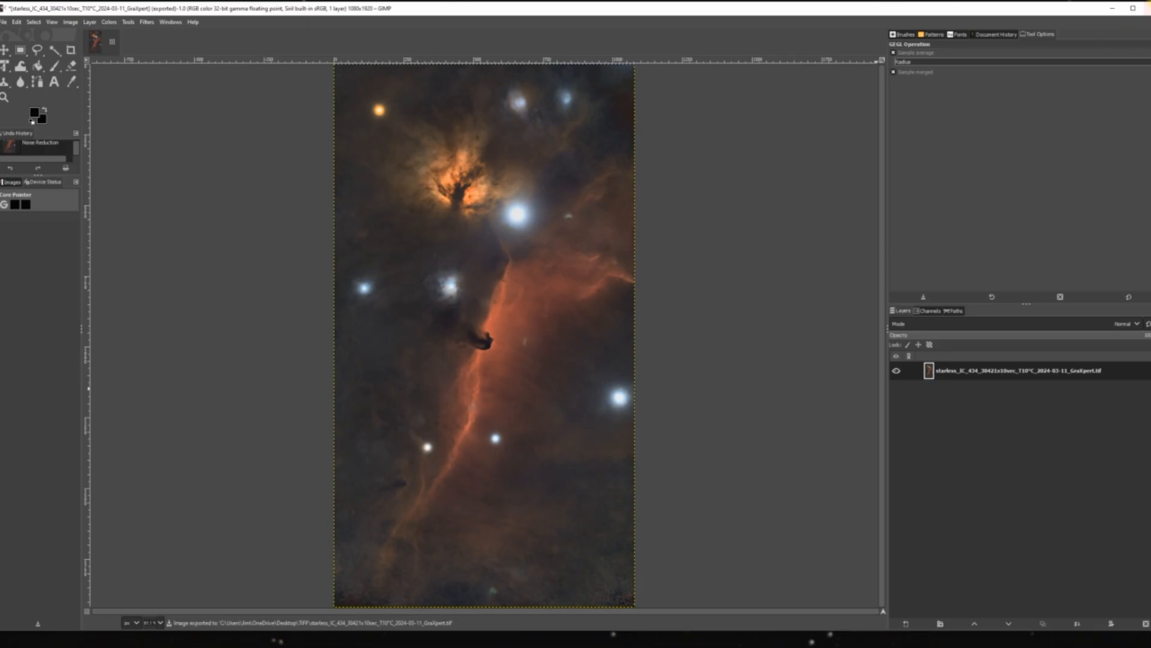
left_click(1146, 8)
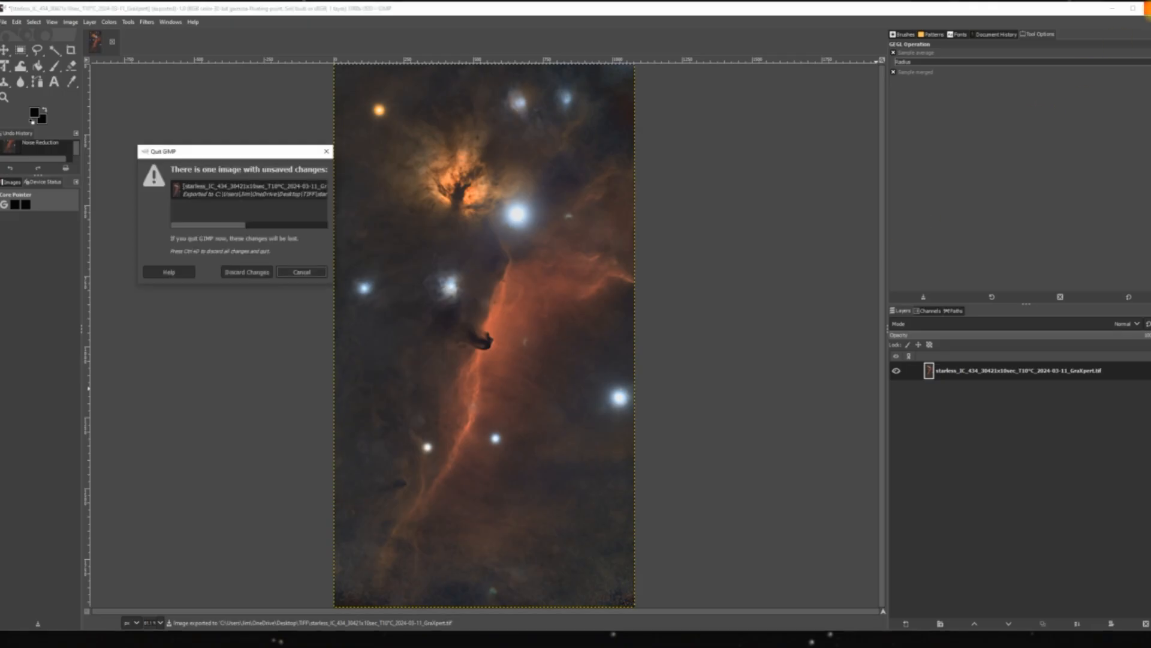
left_click(244, 275)
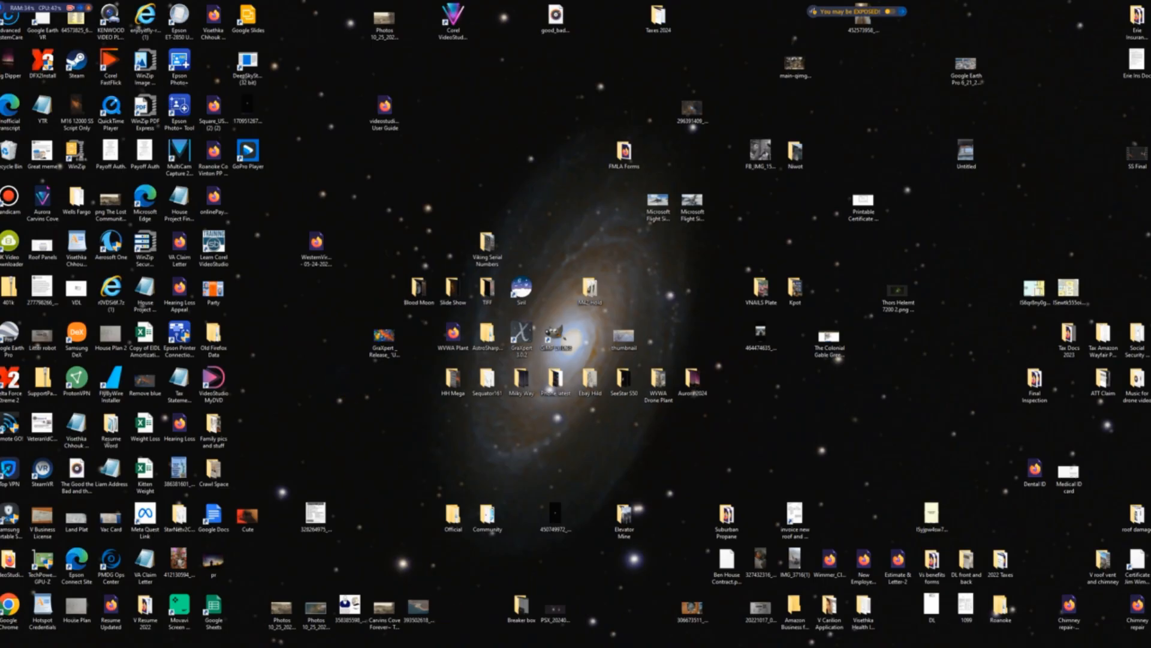
Switch to Deep Sky DeTools and choose the Second Beta model.
left_click(451, 647)
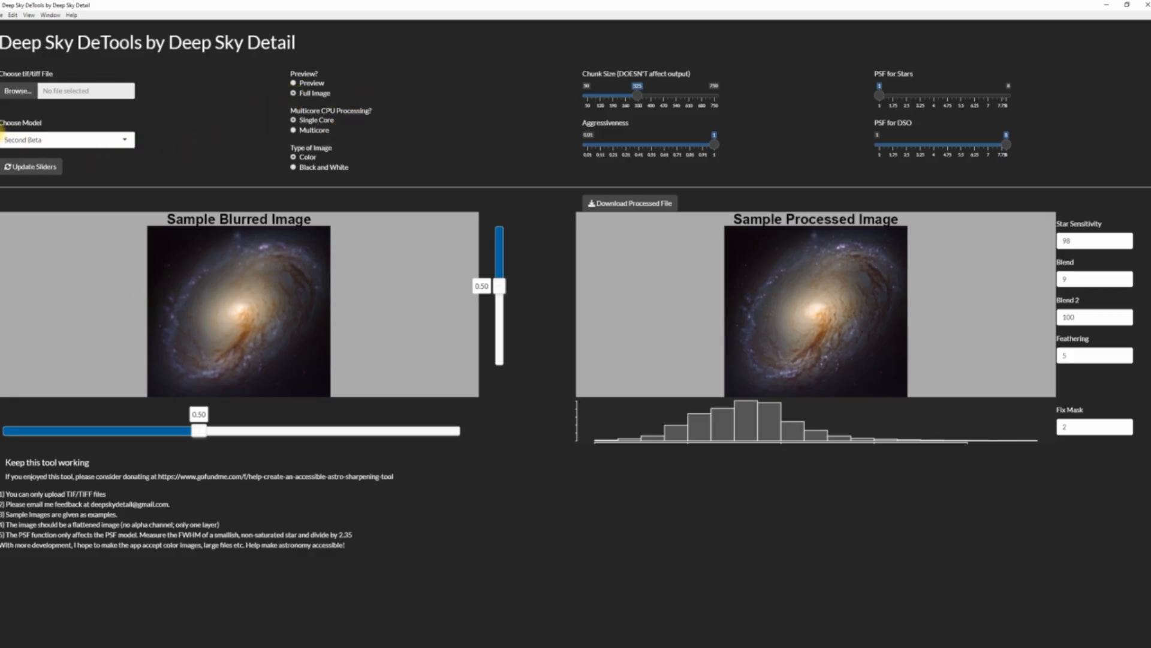
left_click(119, 140)
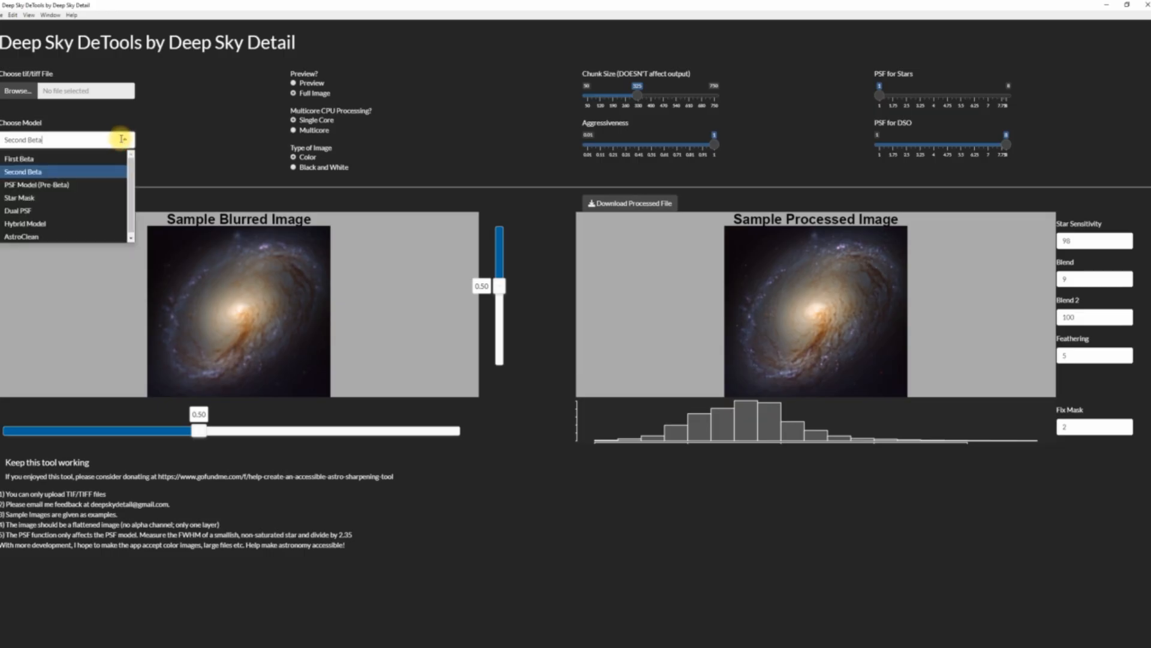
left_click(37, 171)
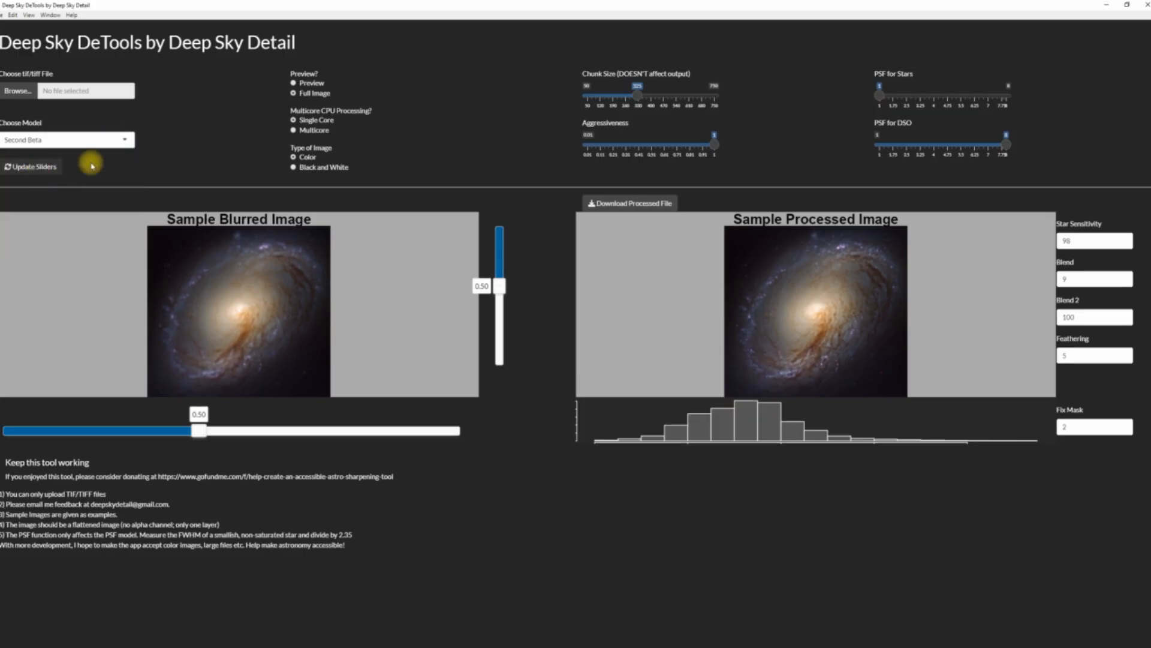
Keep the Second Beta model, load the starless IC 434 GraXpert .tif from the desktop's TIFF folder, and update the sliders.
left_click(126, 140)
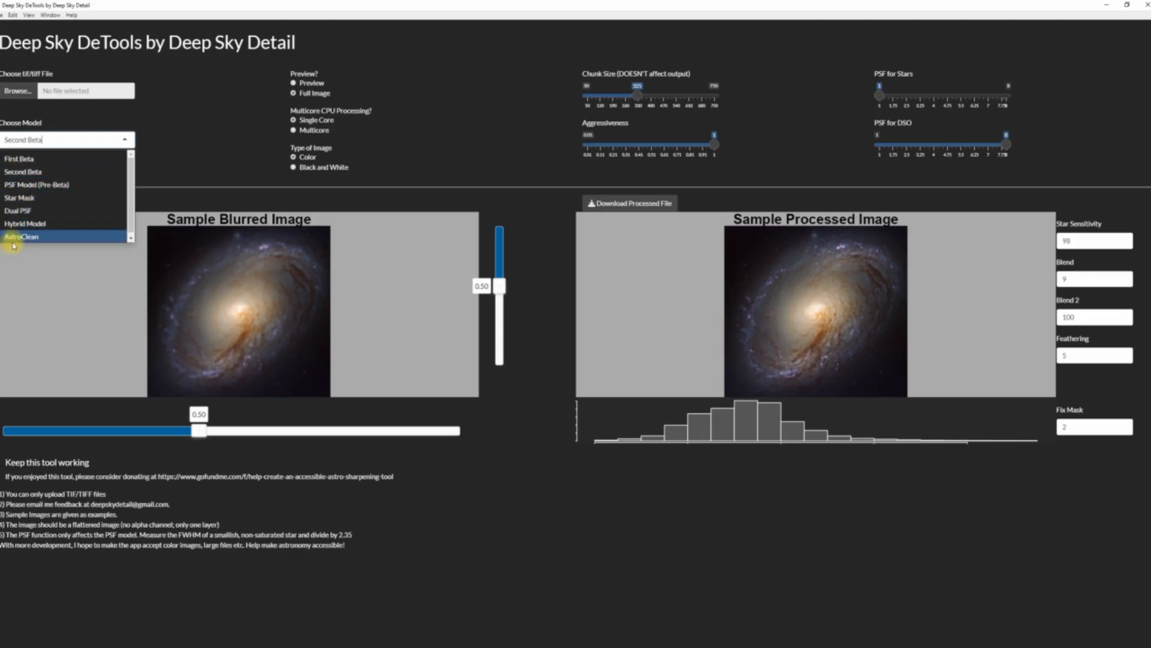
left_click(48, 174)
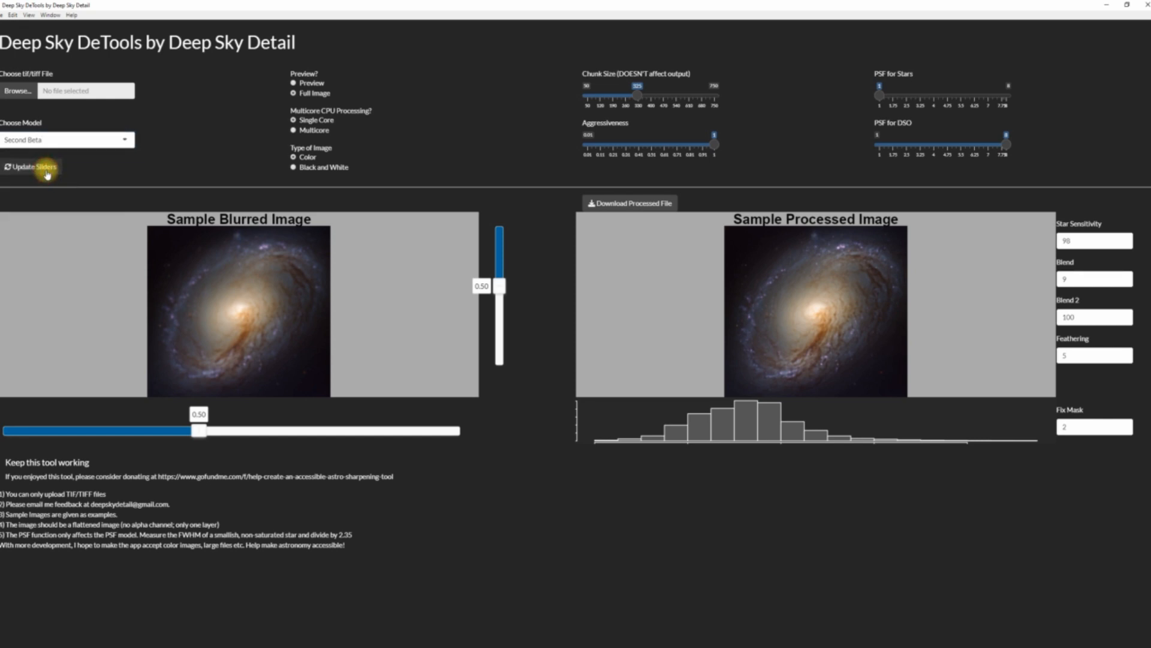
left_click(18, 91)
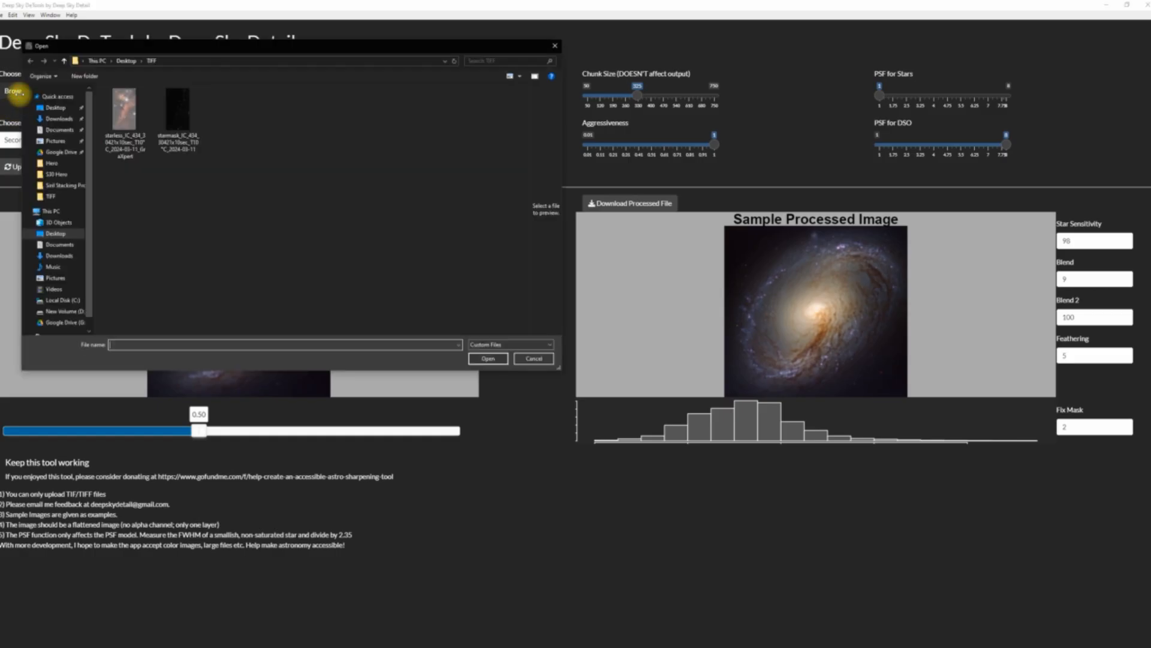
double_click(120, 114)
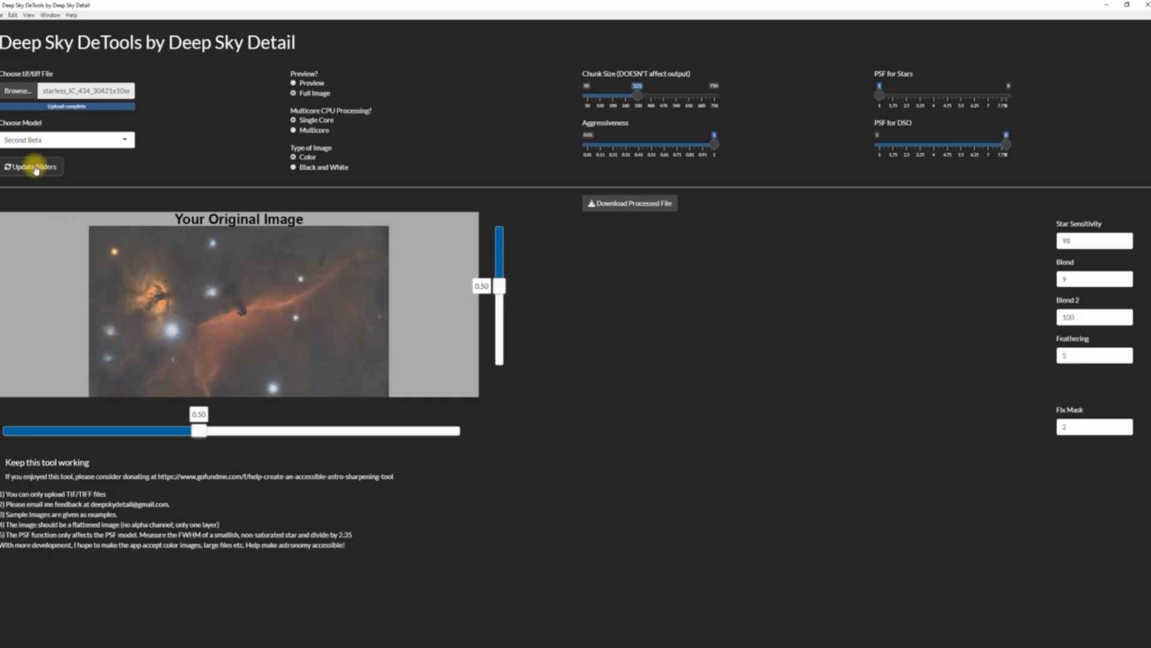
left_click(36, 168)
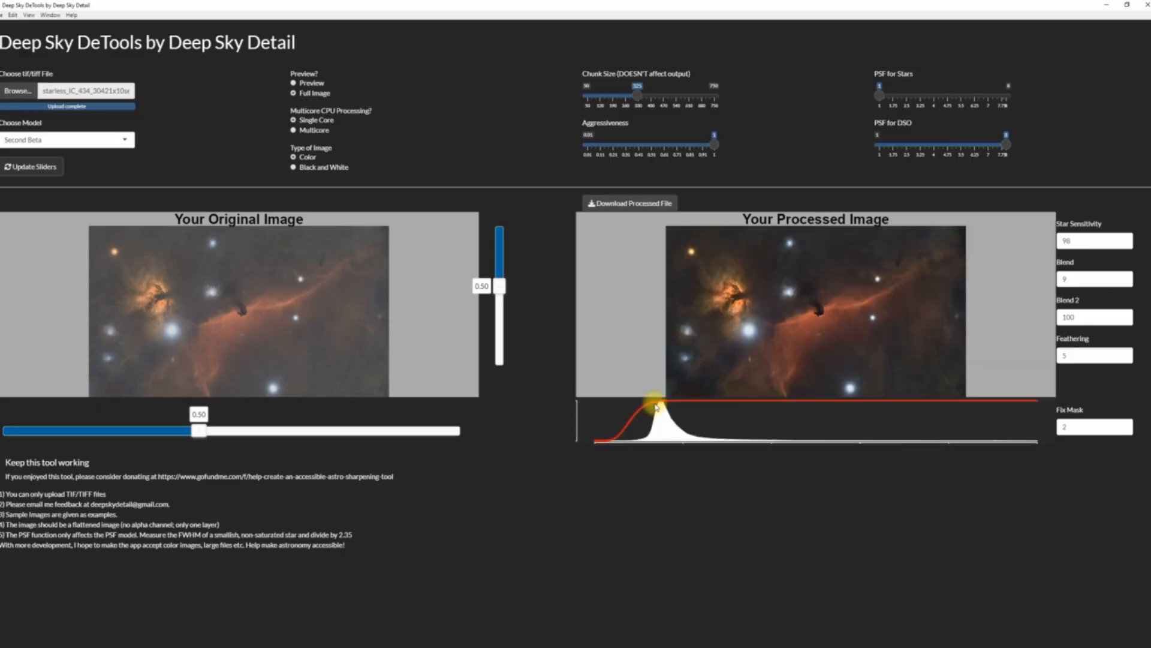
Download the processed image to the TIFF folder as Processed_2025-03-28 and close Deep Sky DeTools.
left_click(618, 206)
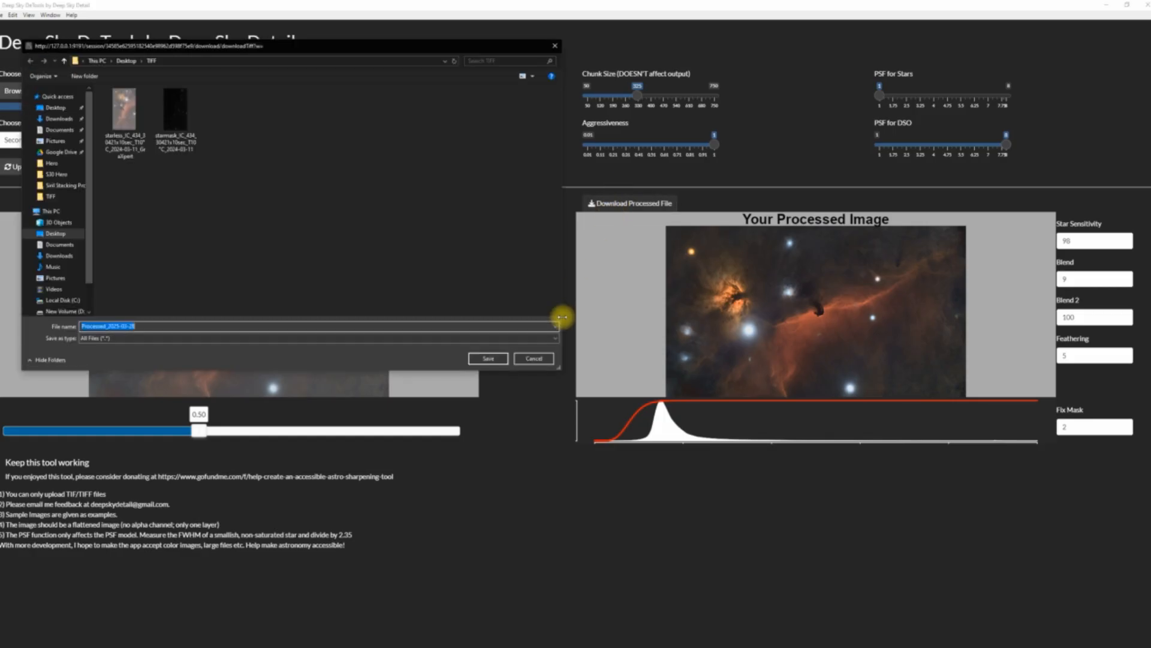
left_click(500, 359)
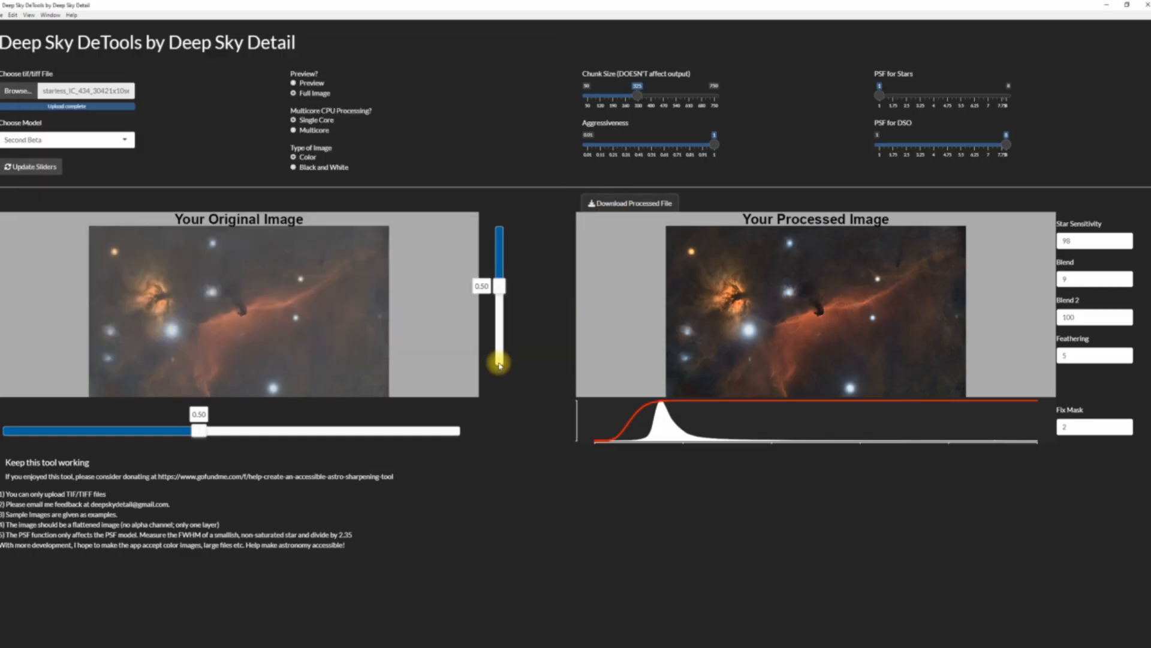
left_click(1145, 11)
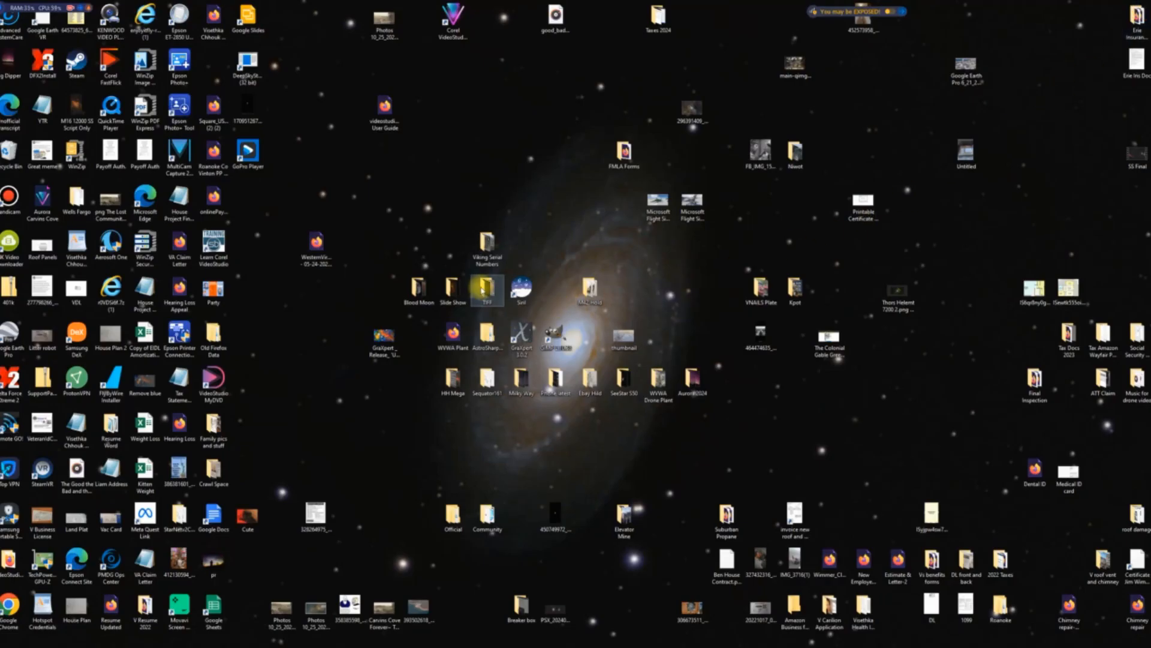
Open the processed and starless GraXpert images from the desktop's TIFF folder in separate viewer windows and arrange them side by side.
double_click(484, 287)
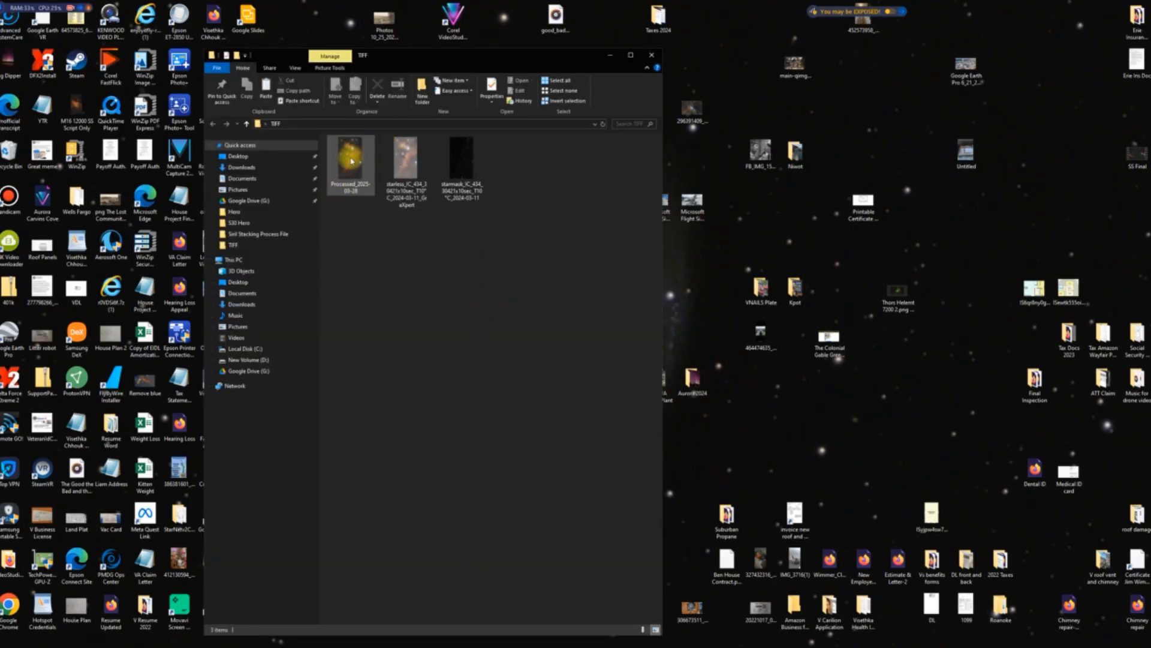
double_click(348, 170)
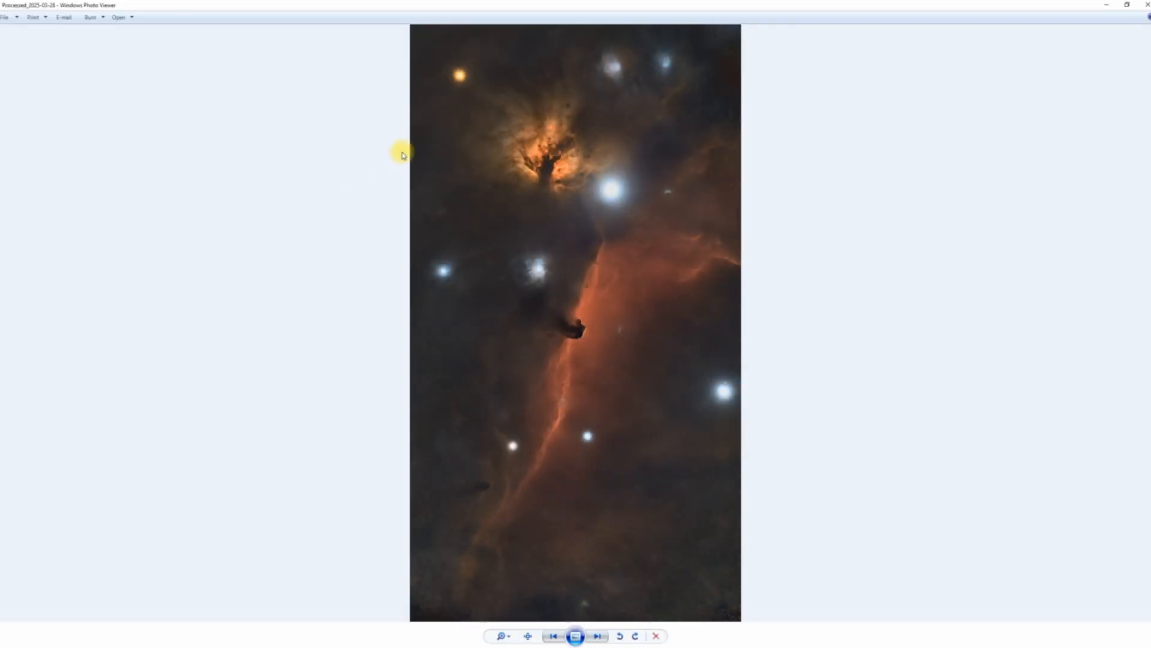
left_click(1129, 8)
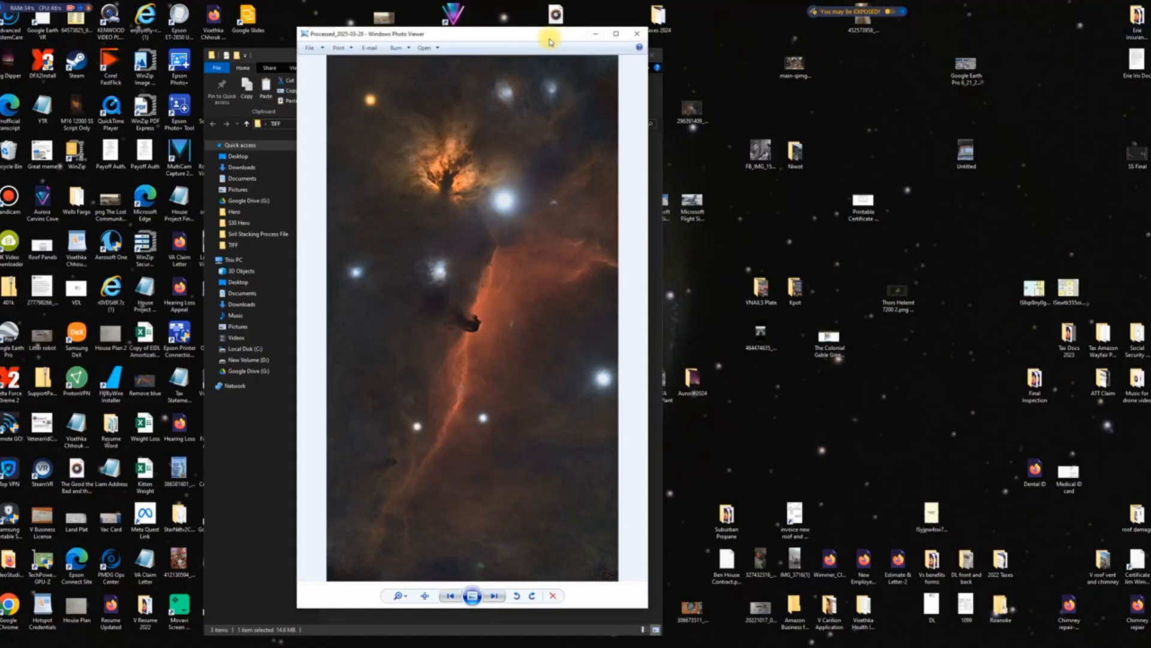
left_click_drag(517, 34, 858, 25)
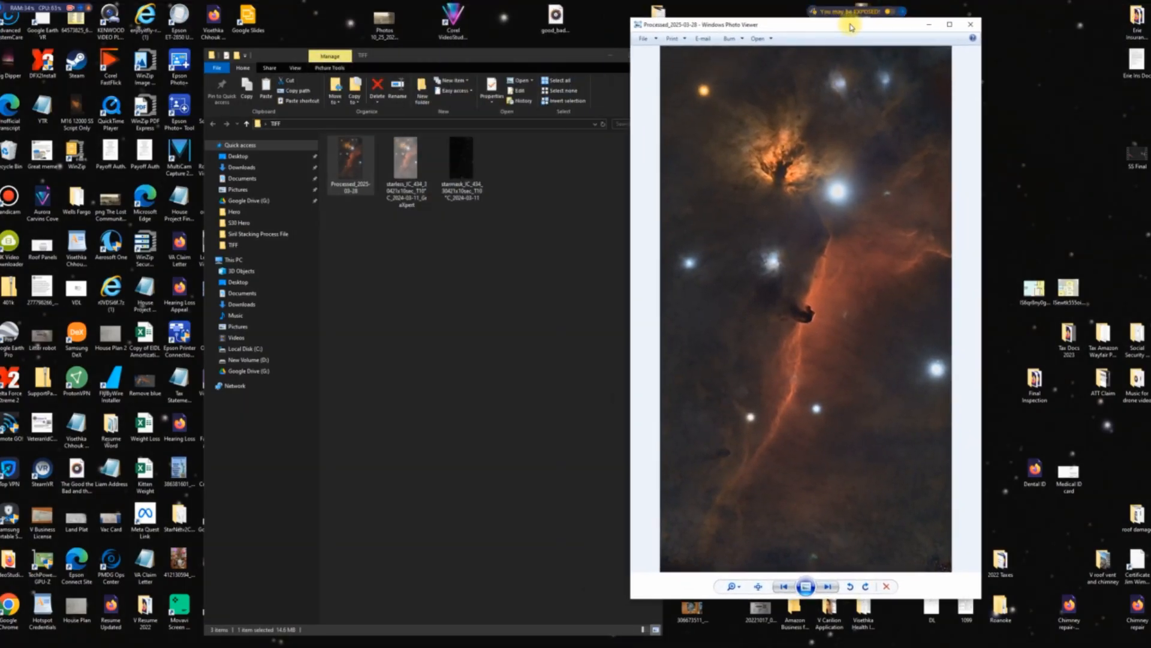
left_click(408, 165)
double_click(408, 166)
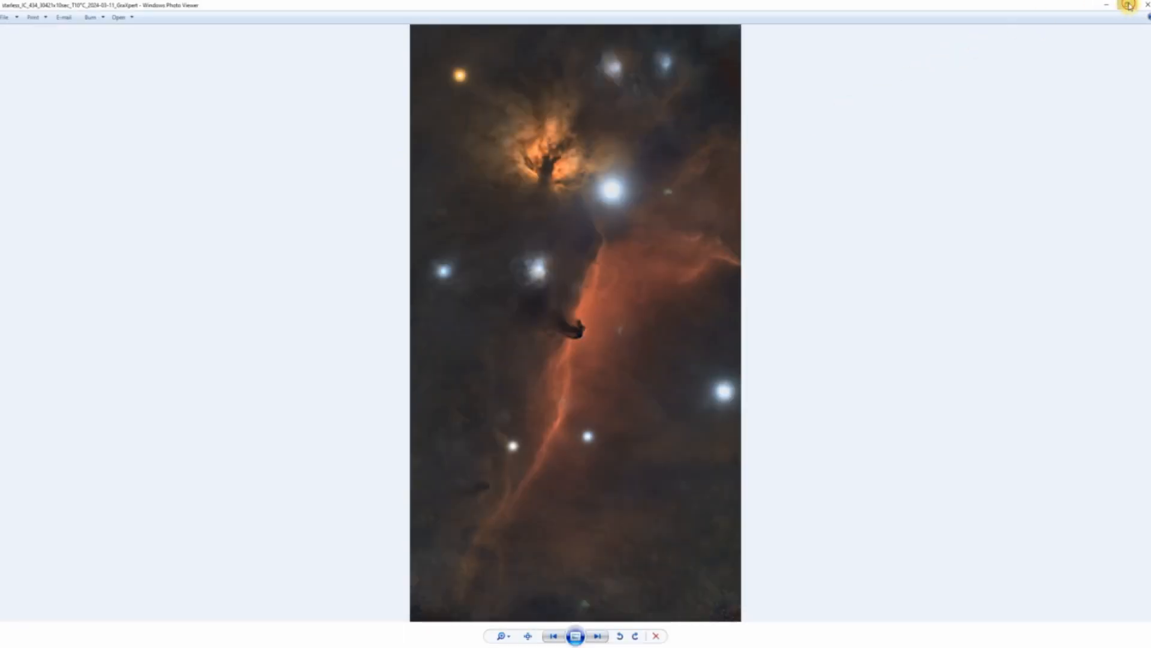
left_click(1129, 5)
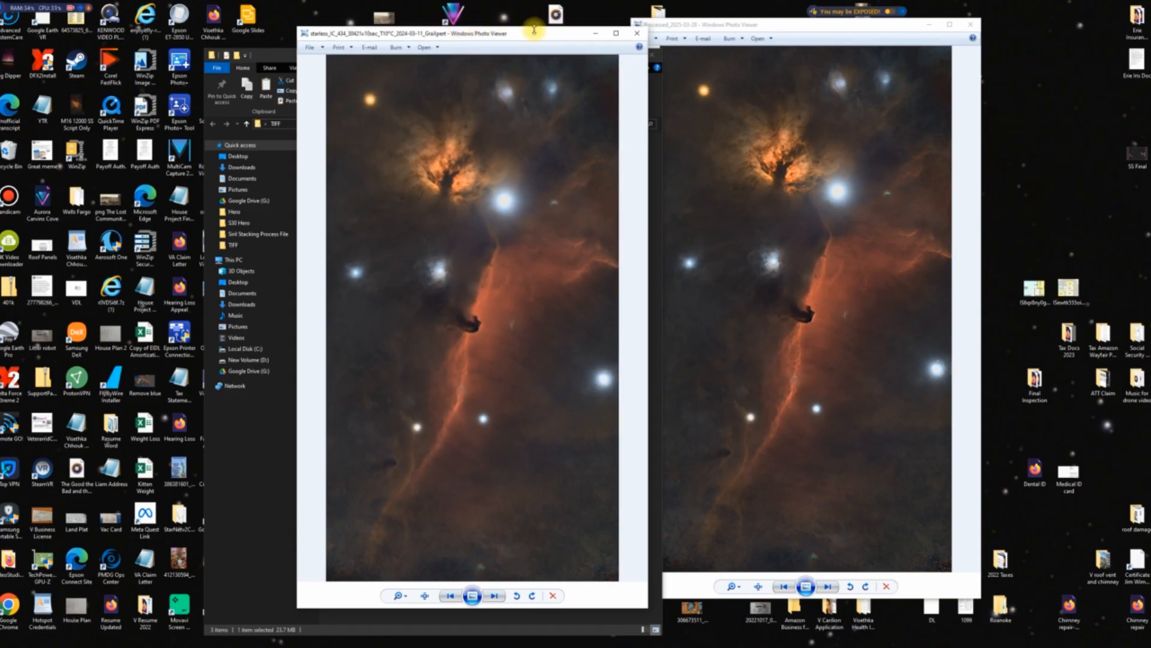
left_click_drag(536, 34, 448, 19)
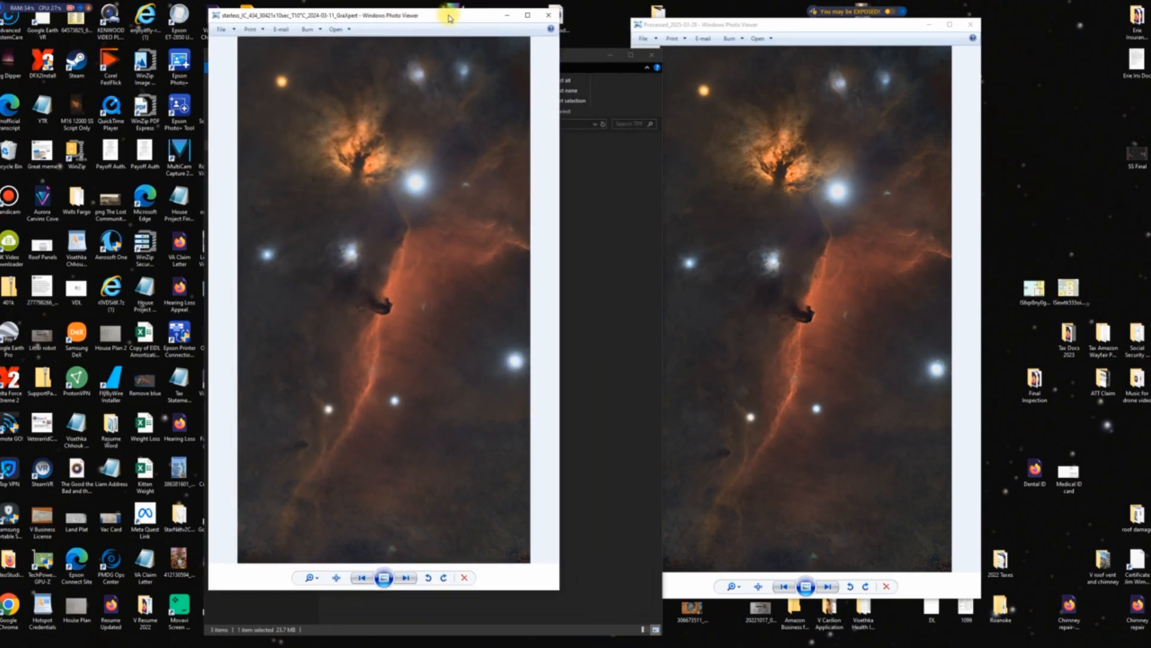
left_click_drag(812, 28, 714, 24)
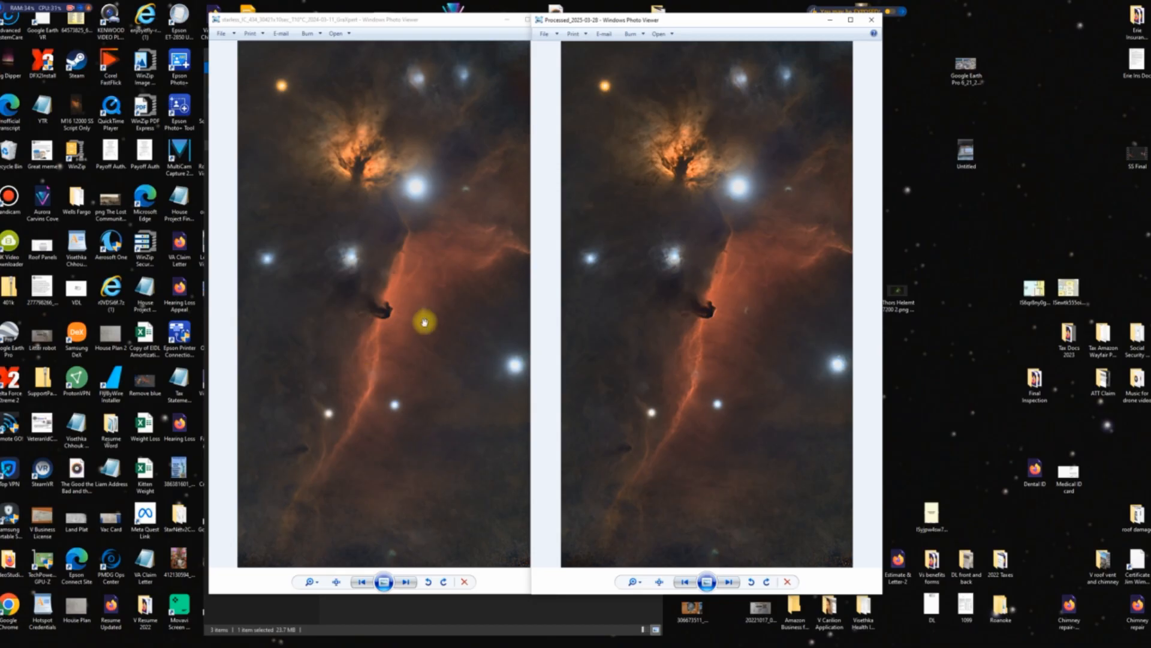
Compare the Horsehead region up close in the starless GraXpert and processed images.
scroll(398, 349, "up", 2)
scroll(398, 349, "up", 1)
left_click_drag(399, 355, 411, 386)
scroll(442, 373, "up", 1)
scroll(445, 377, "down", 1)
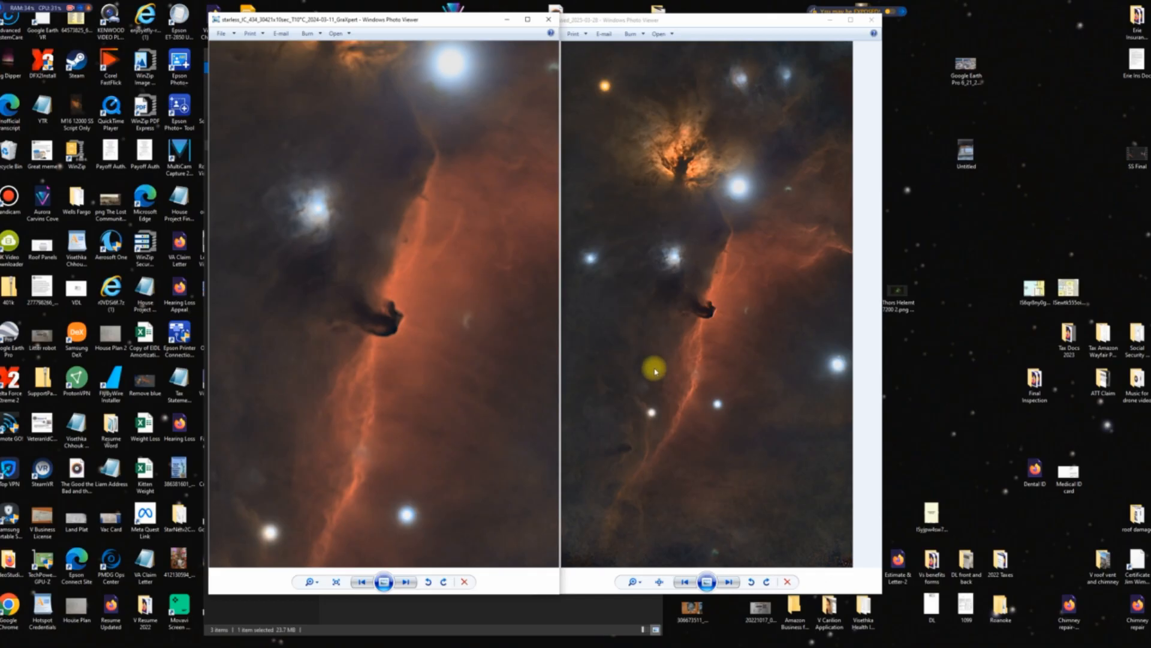
scroll(752, 378, "up", 2)
left_click_drag(717, 362, 750, 430)
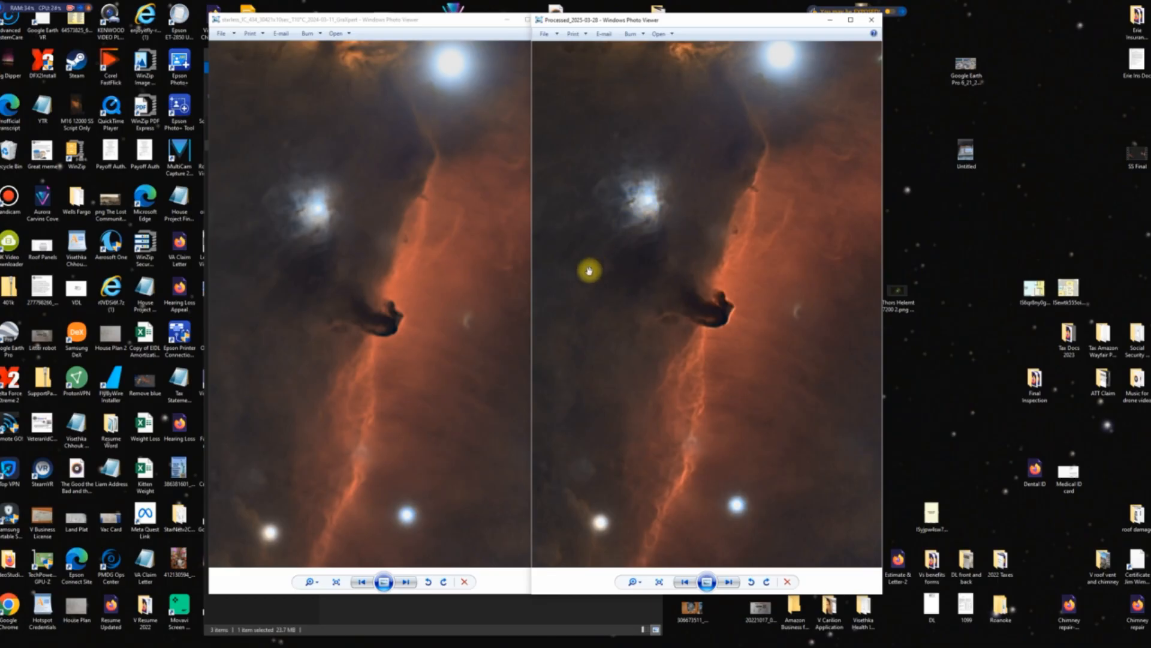
Compare the Flame Nebula area and the full view of both images, and close the two viewer windows.
left_click_drag(657, 164, 720, 411)
left_click_drag(390, 180, 434, 419)
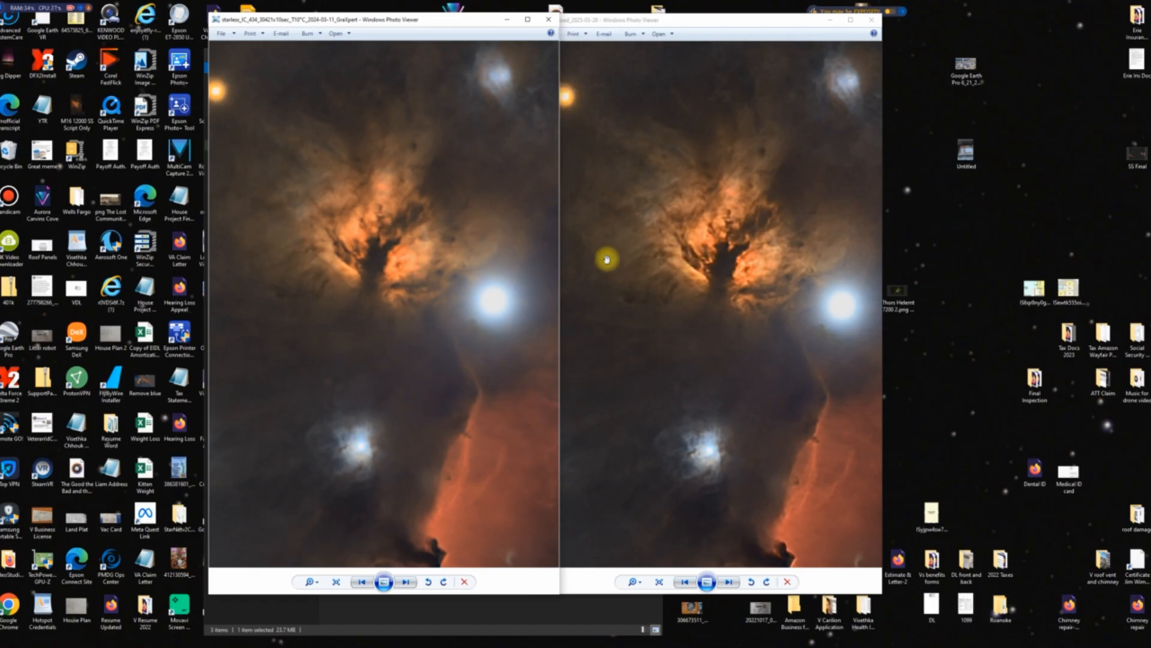
scroll(414, 360, "down", 3)
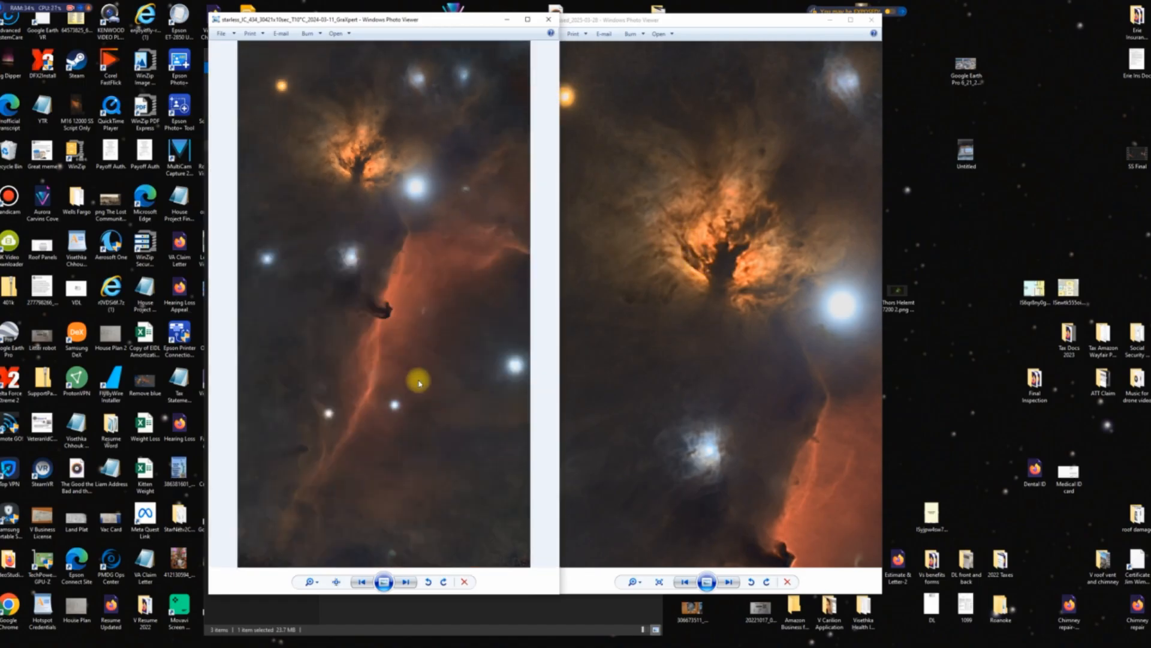
scroll(727, 357, "down", 3)
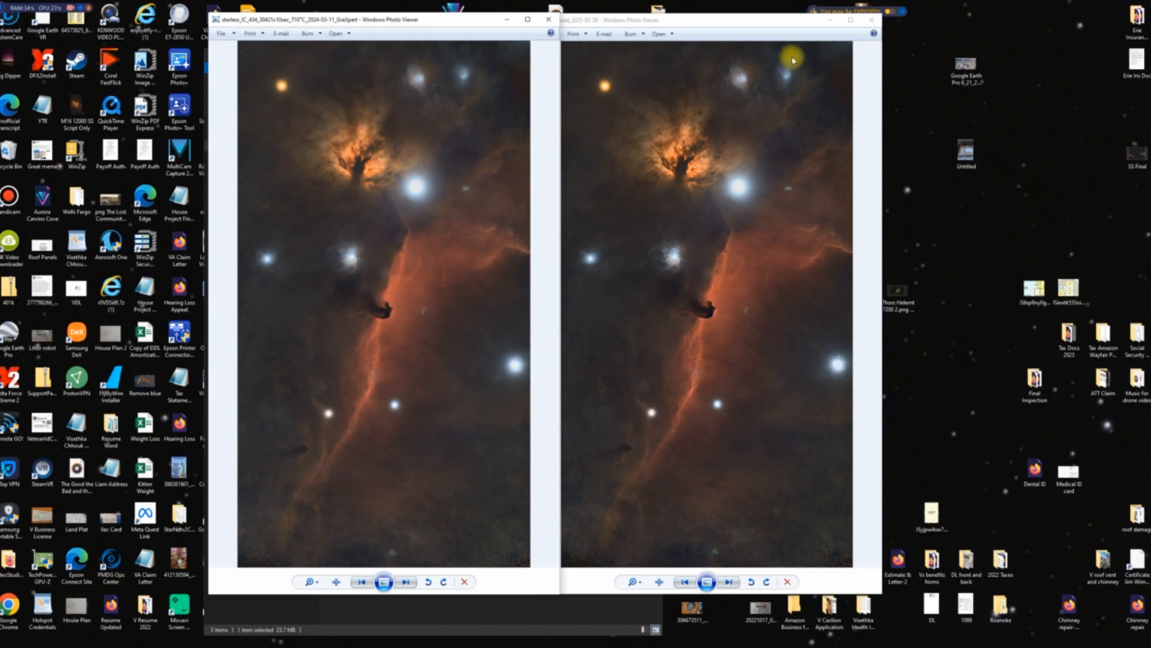
left_click(871, 20)
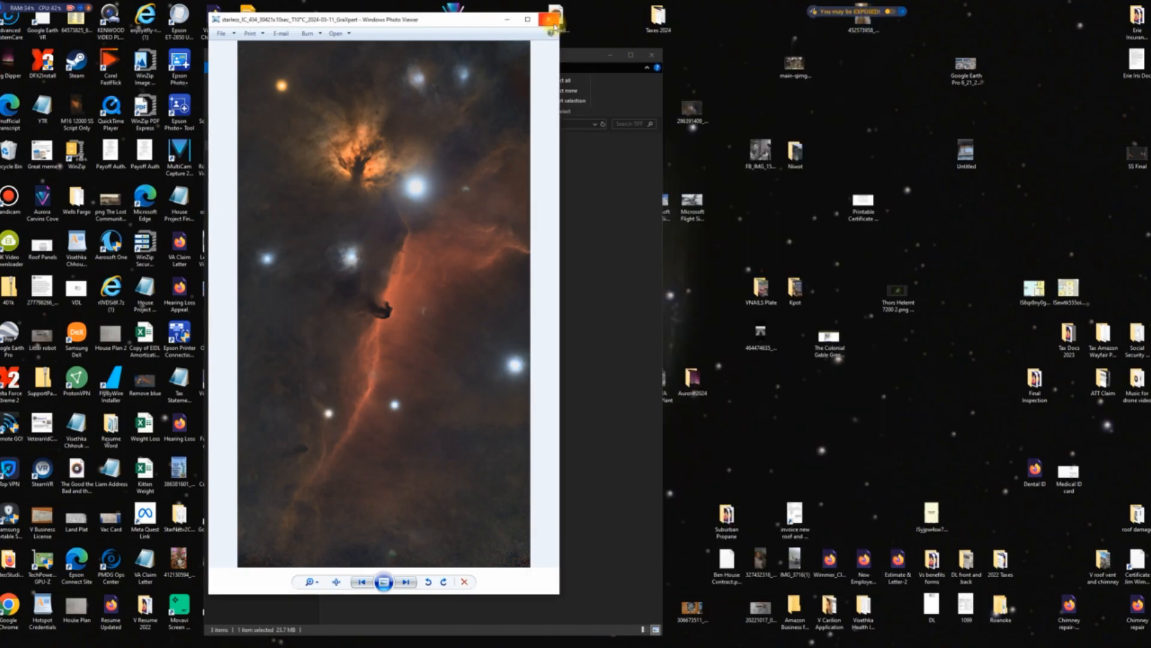
left_click(551, 20)
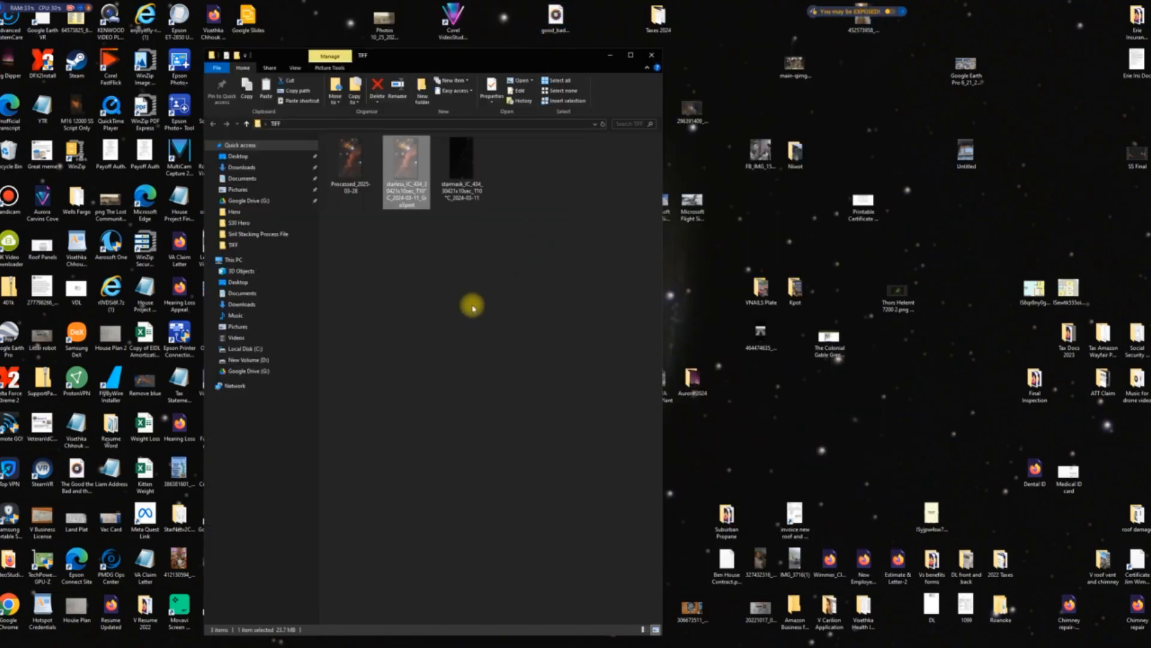
Delete the starless IC 434 GraXpert image from the TIFF folder.
left_click(479, 310)
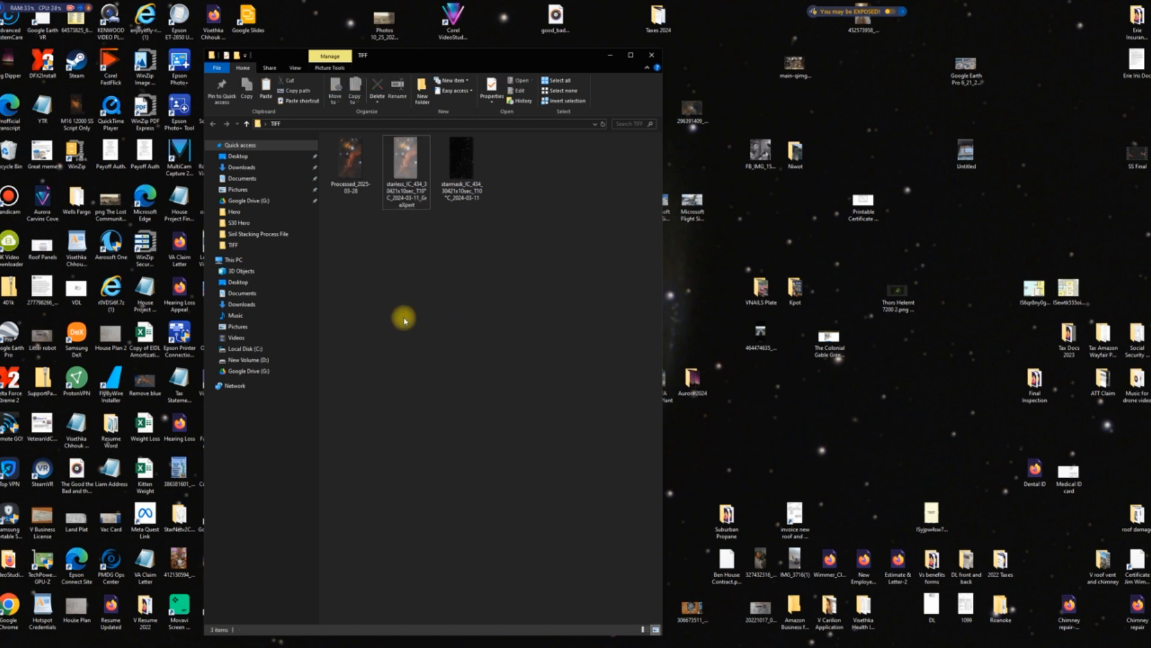
left_click(408, 169)
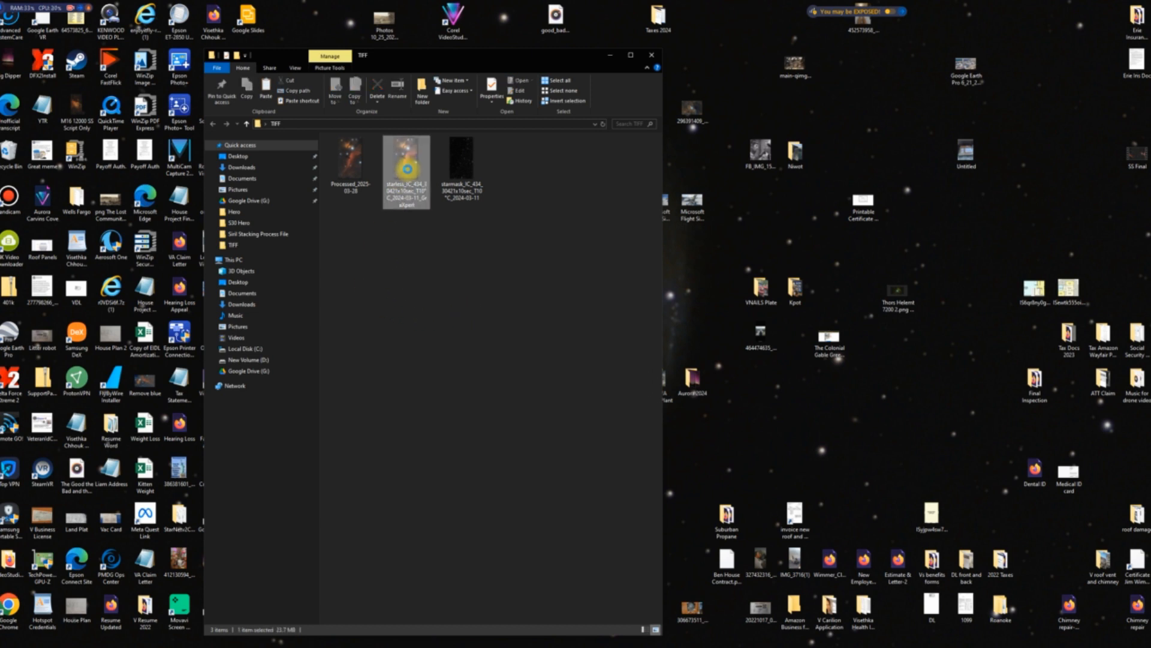
right_click(409, 170)
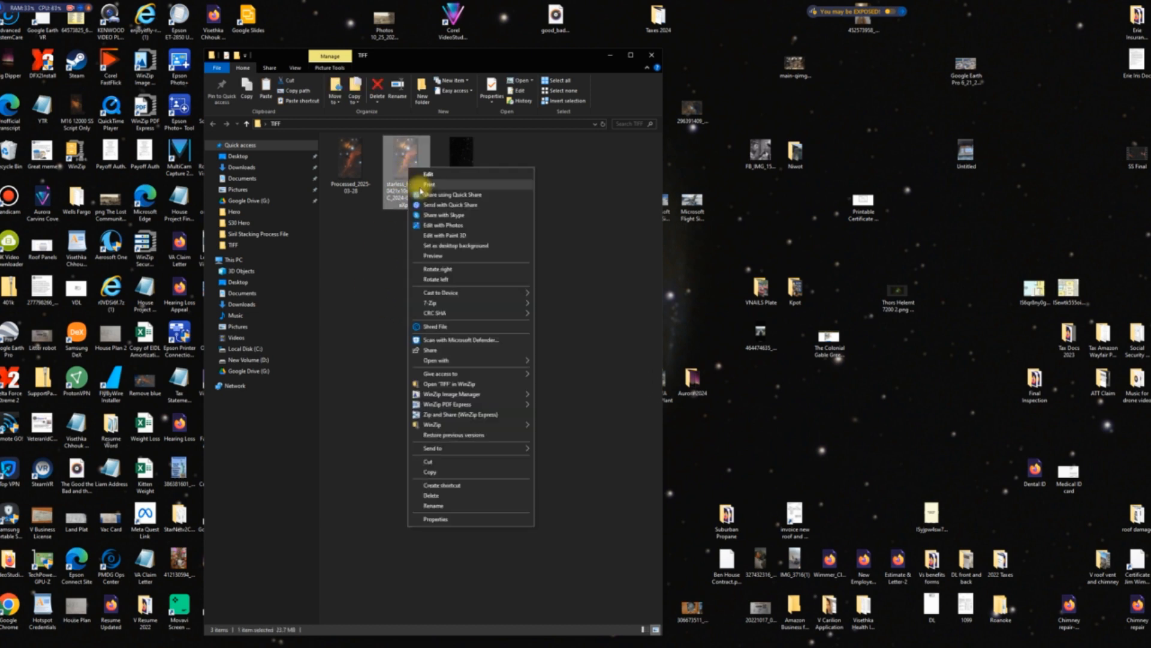
left_click(445, 496)
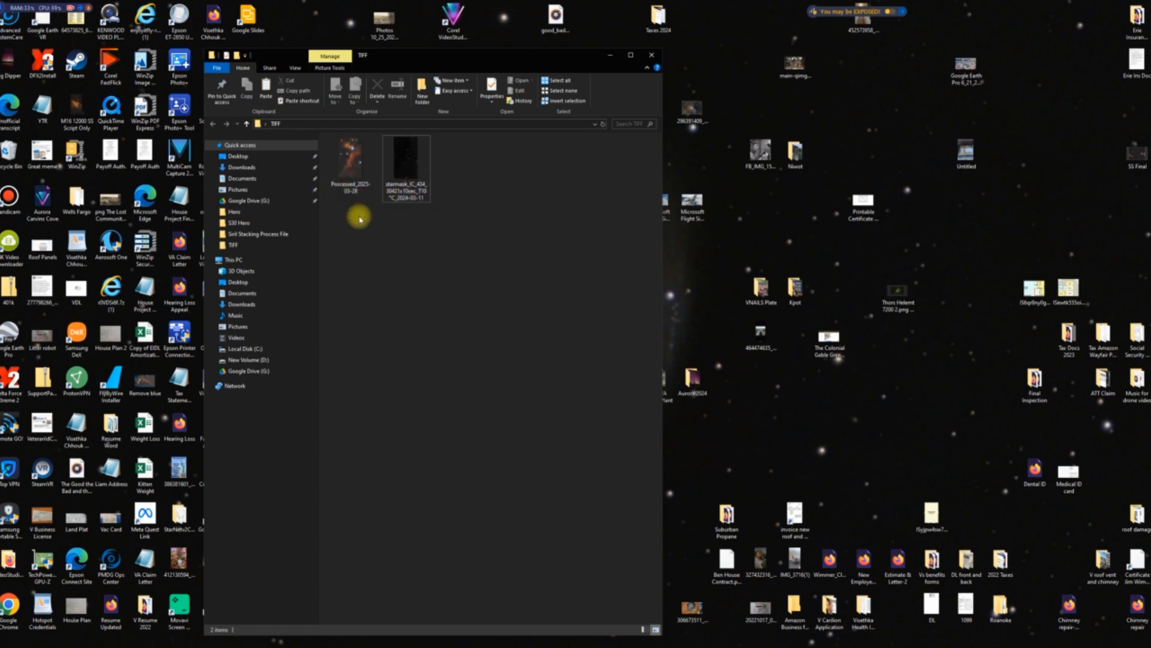
Rename the processed image in the TIFF folder as 1Processed_2025-03-28 and close the folder window.
left_click(343, 168)
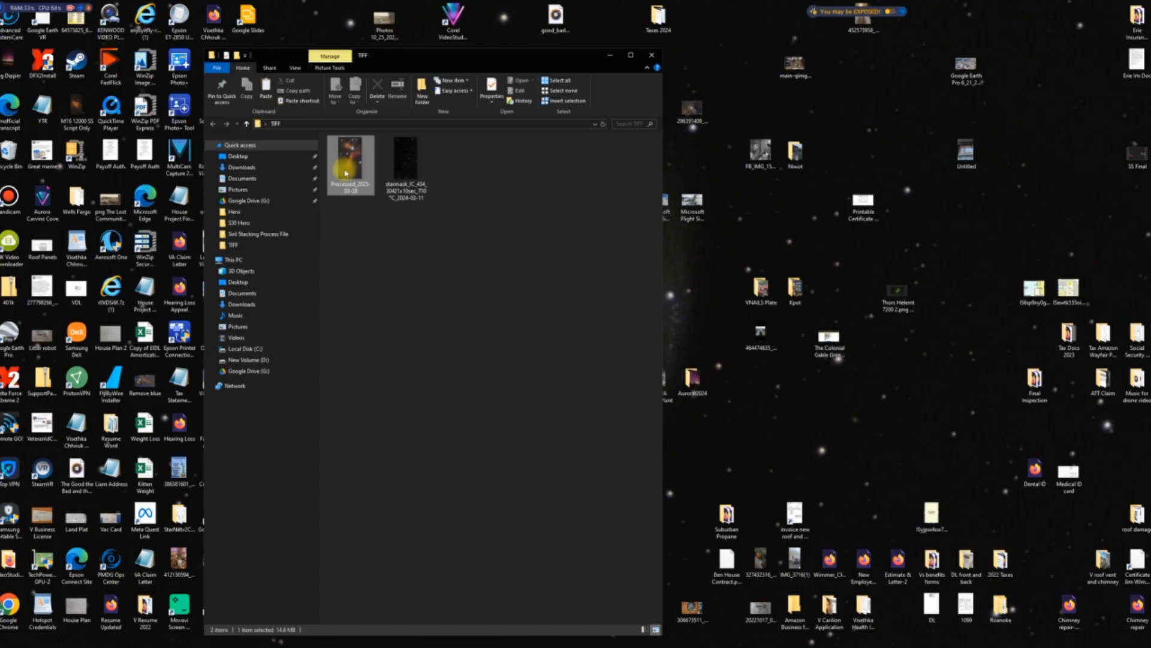
right_click(345, 169)
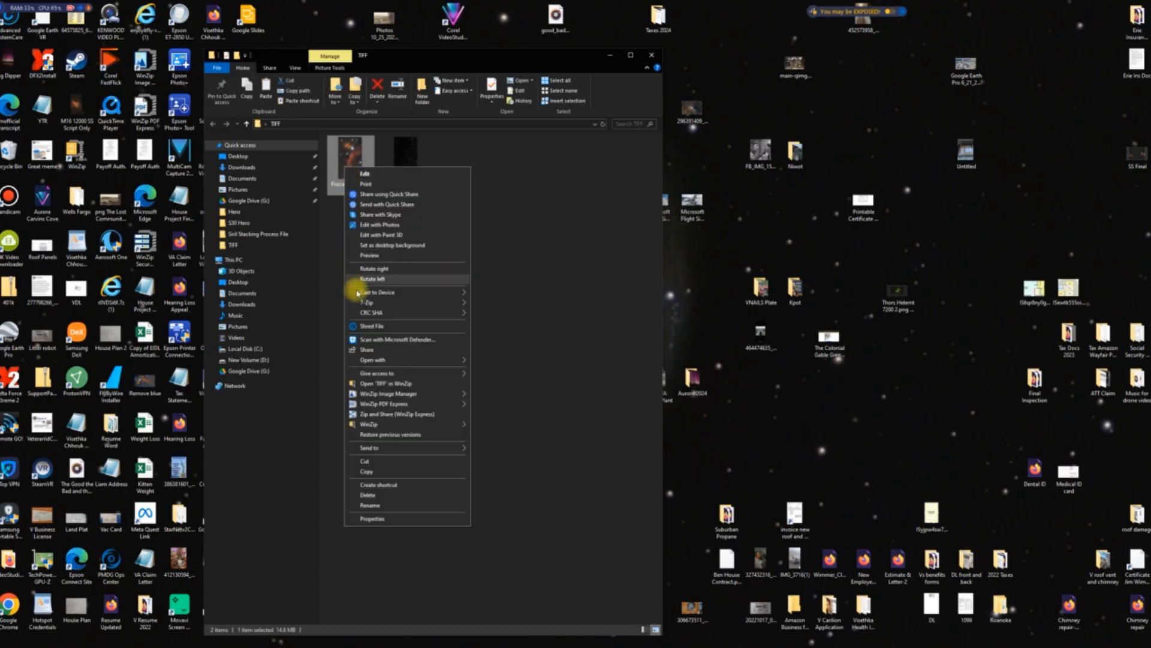
mouse_move(394, 428)
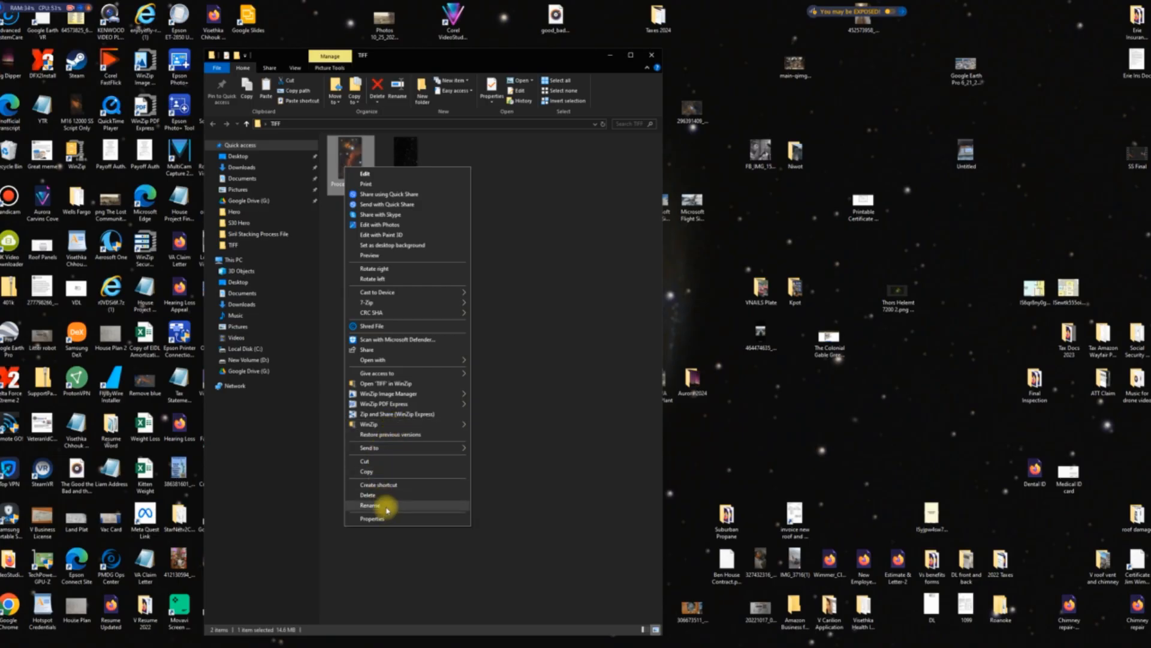
left_click(370, 504)
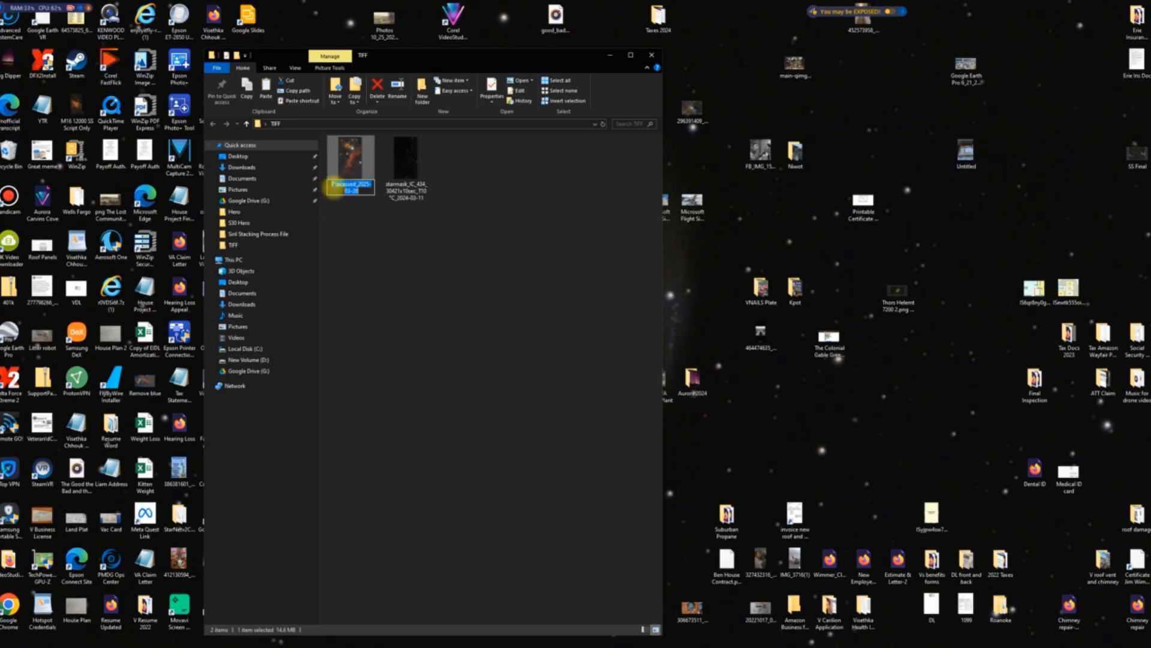
left_click(330, 184)
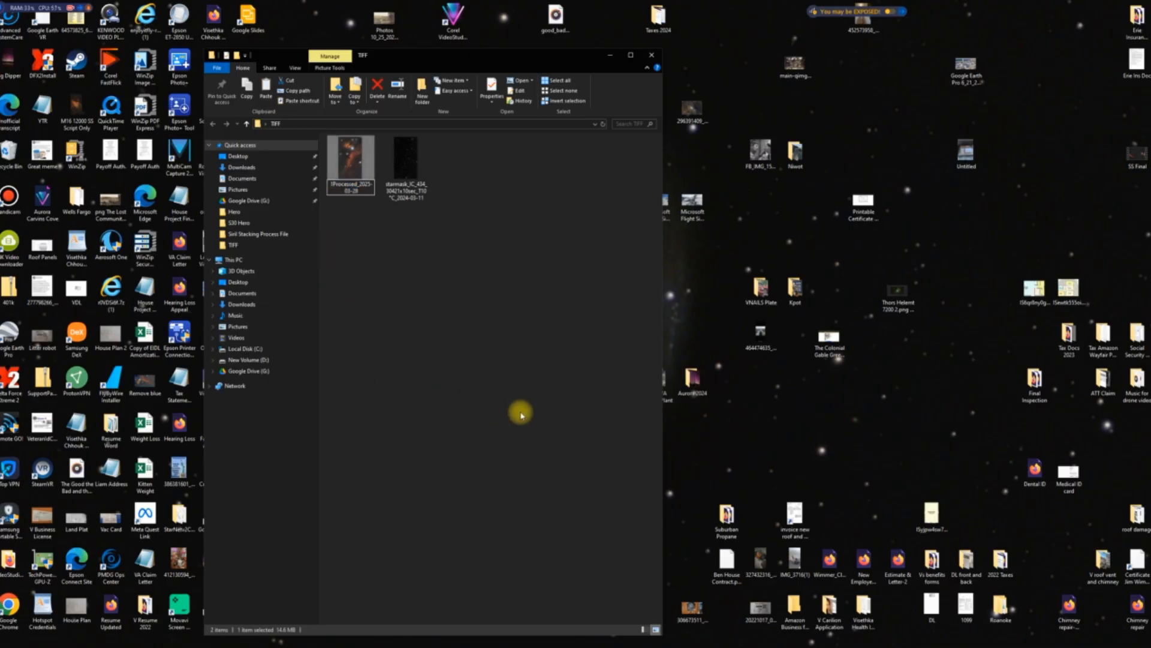
left_click(623, 161)
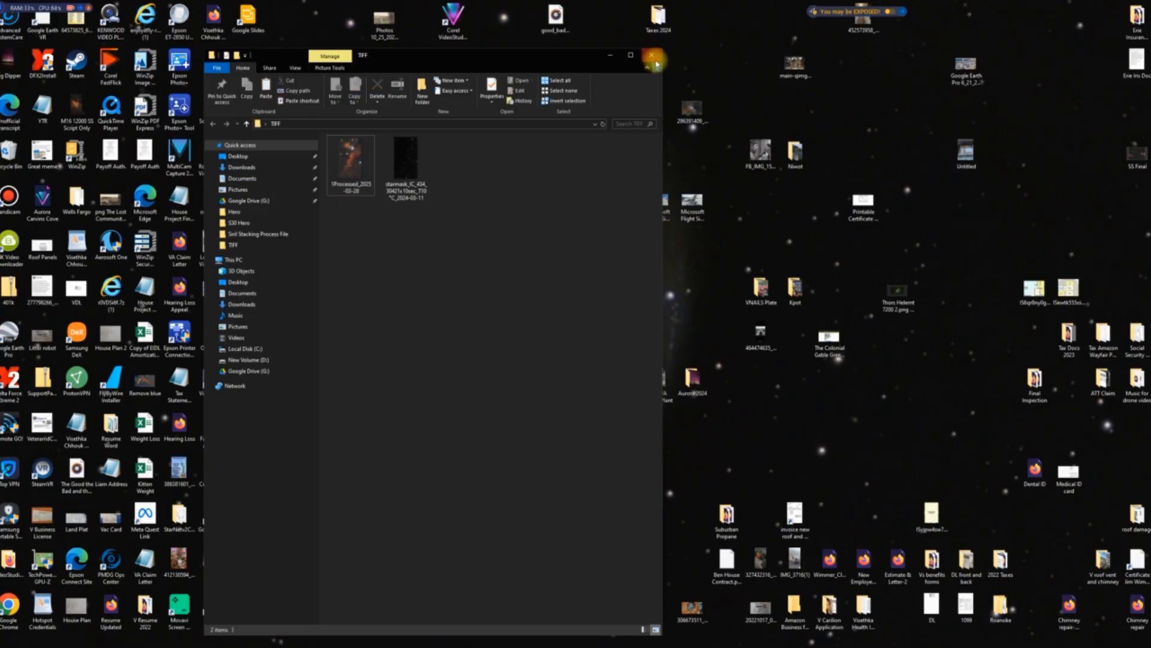
left_click(654, 56)
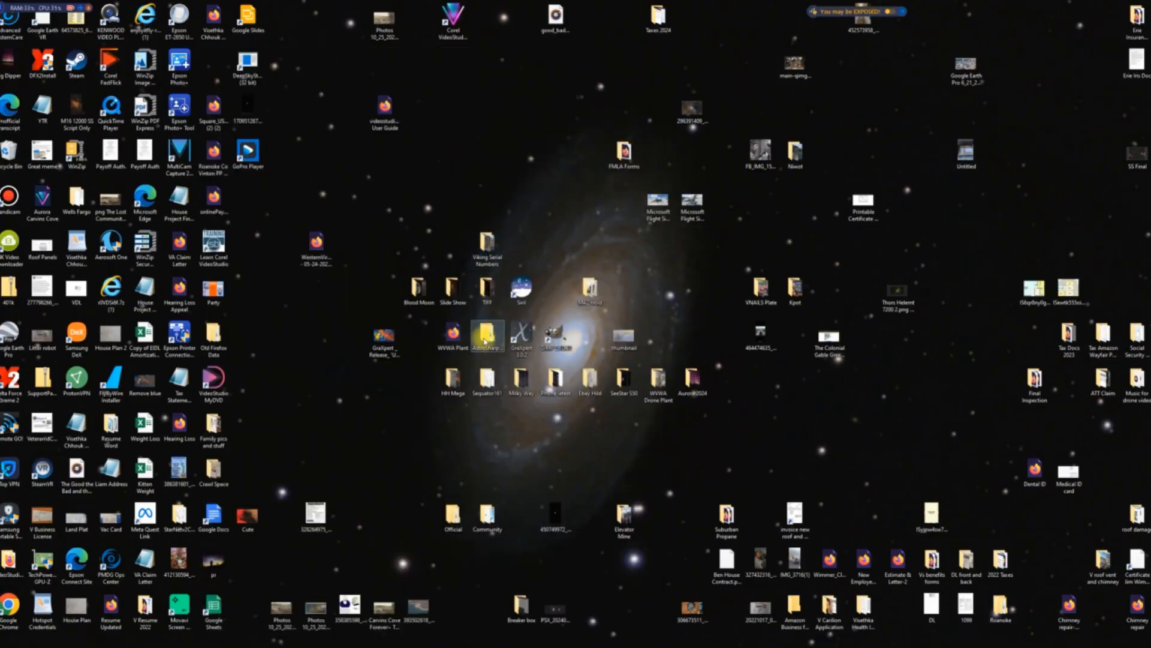
left_click(486, 340)
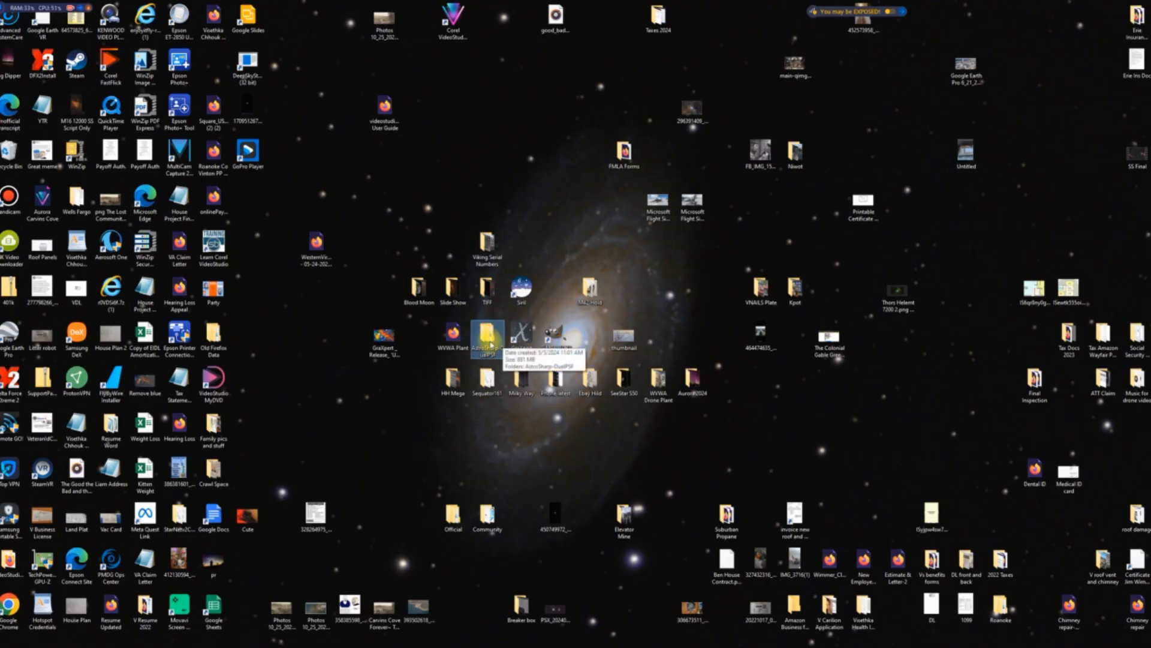
Launch AstroSharp from the AstroSharp-DualPSF desktop folder, close the folder window and maximize Deep Sky DeTools.
double_click(489, 343)
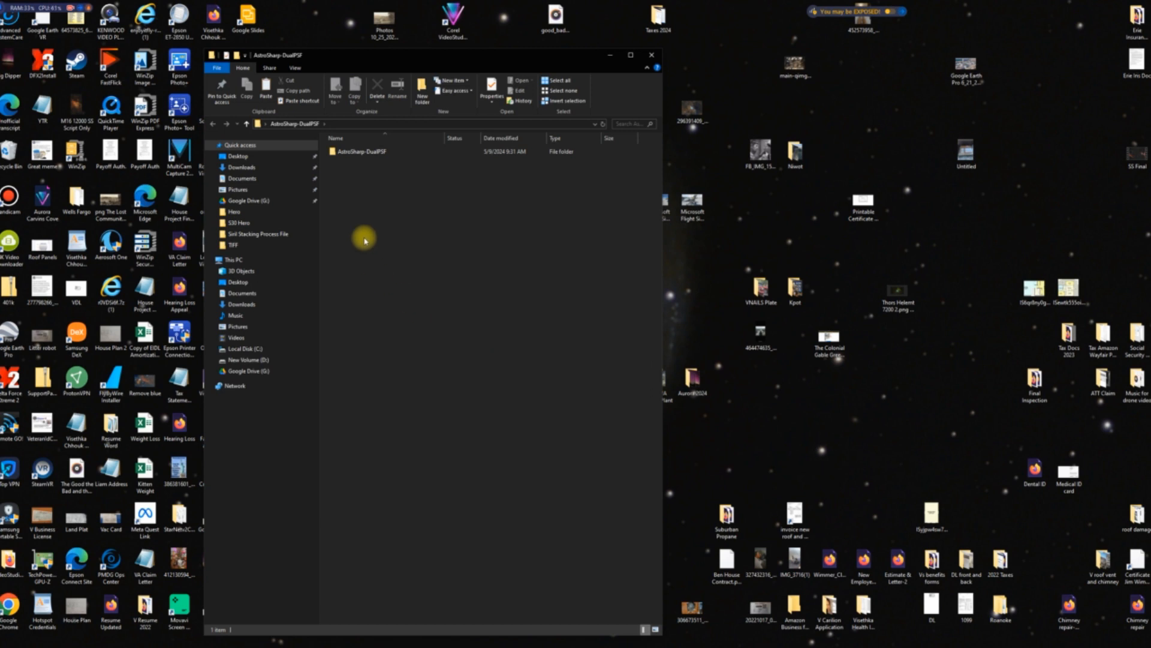
left_click(361, 155)
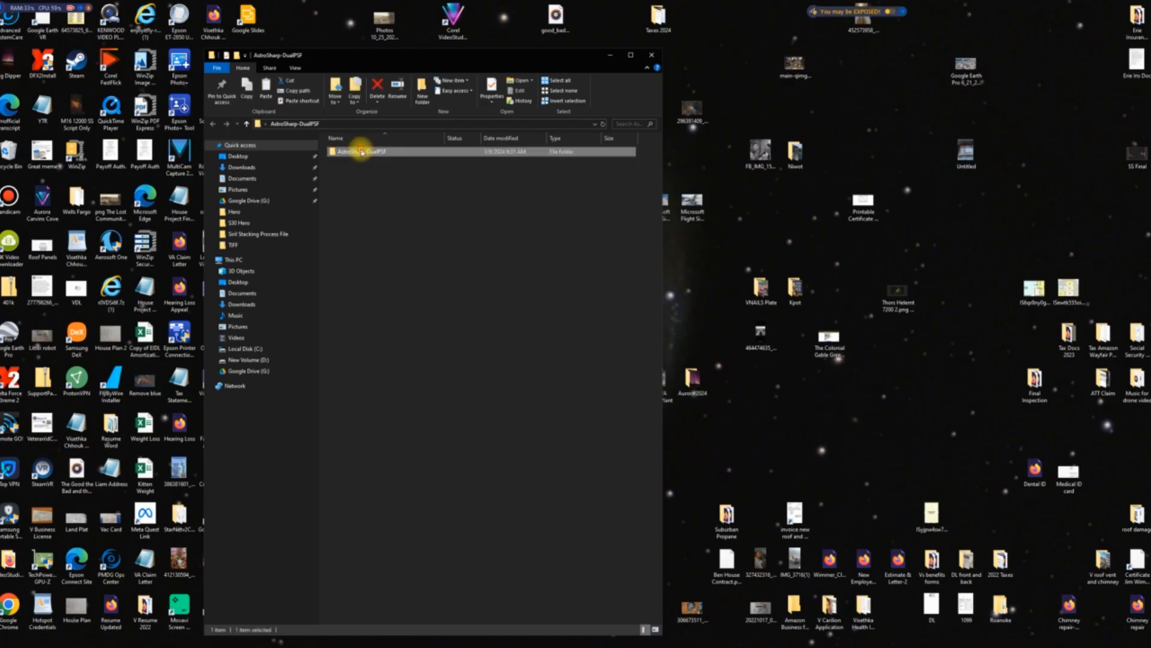
double_click(362, 153)
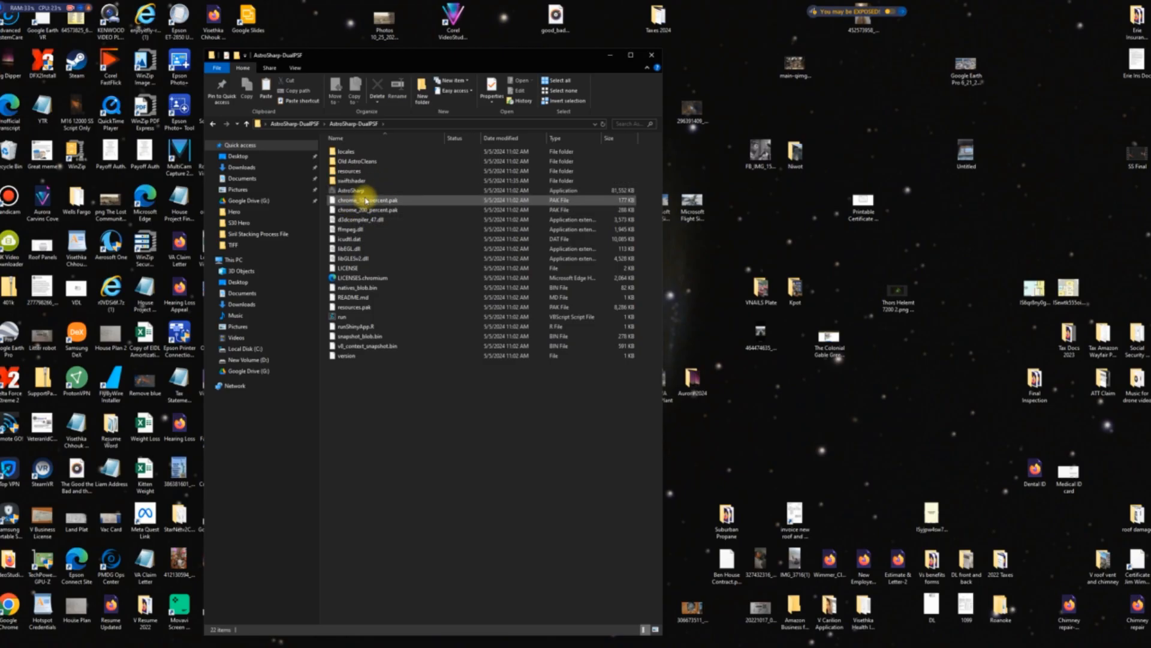
double_click(368, 191)
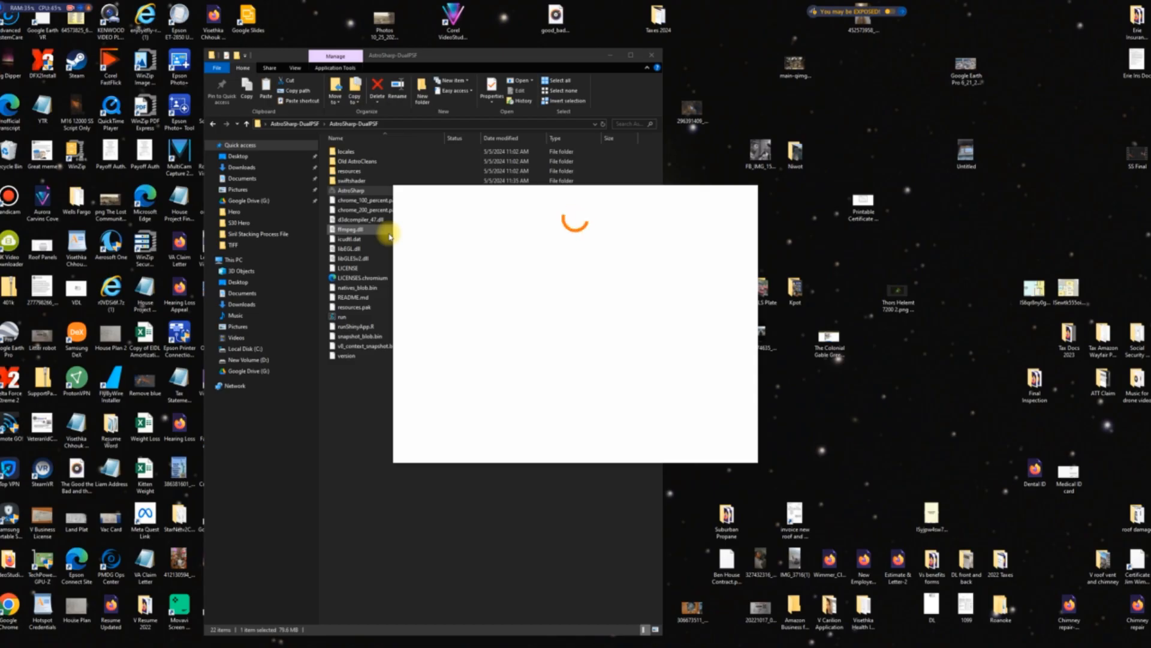
left_click(652, 55)
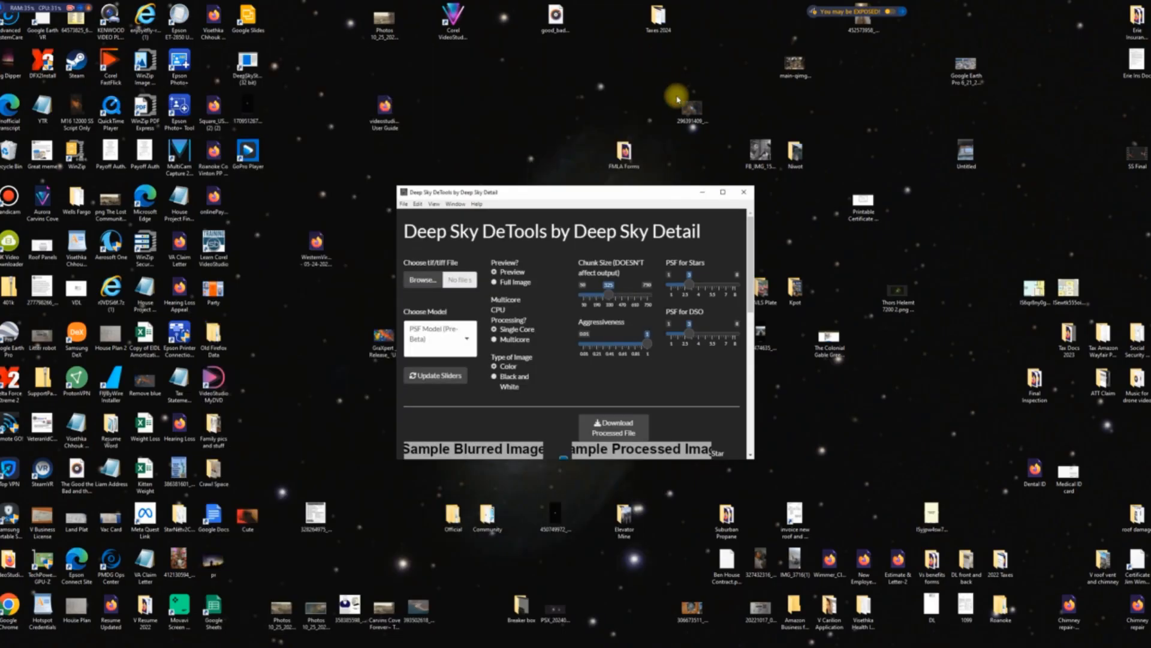
left_click(724, 191)
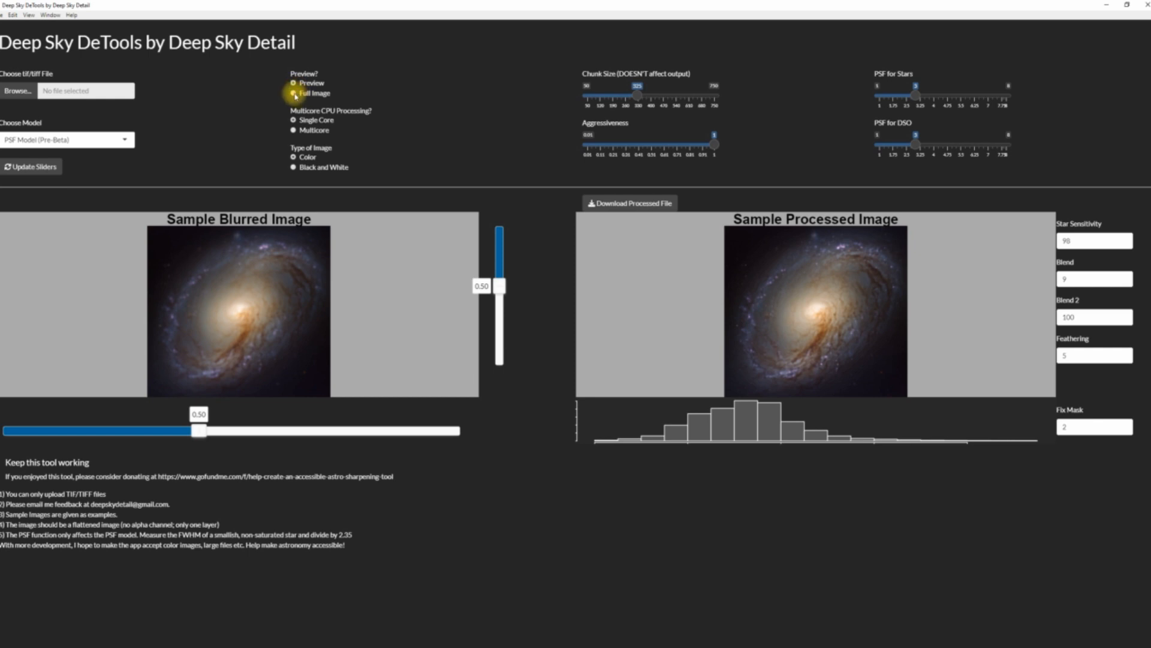
Set processing to the full image with the Second Beta model and load the IC 434 starmask from the TIFF folder.
left_click(120, 140)
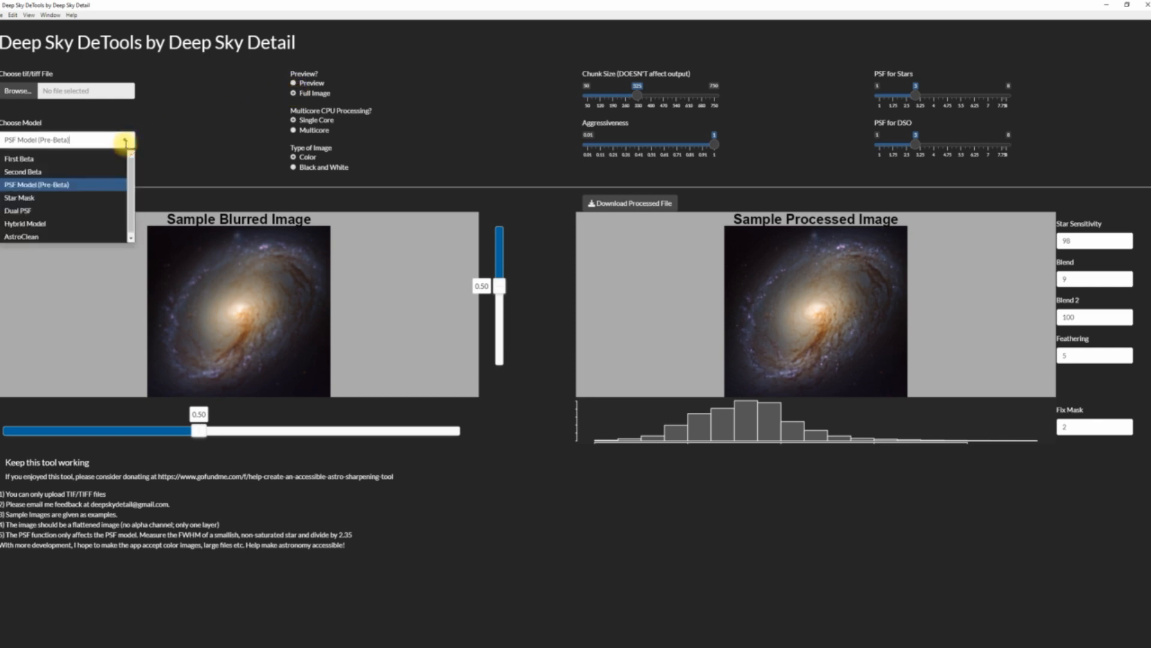
left_click(114, 163)
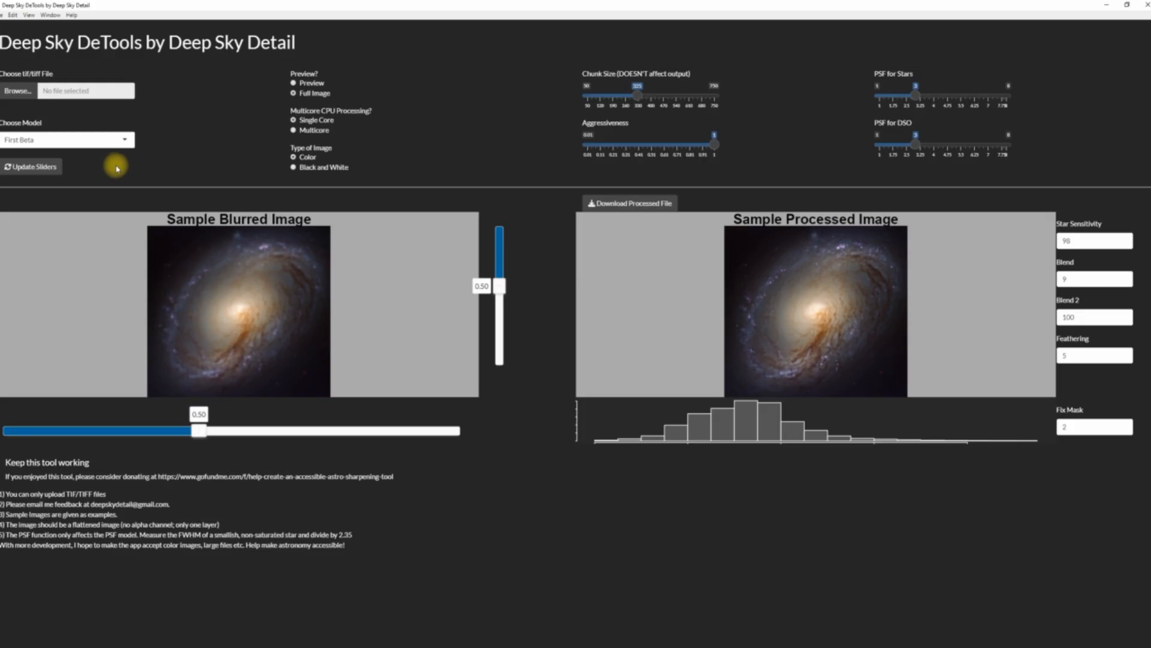
left_click(129, 142)
left_click(84, 161)
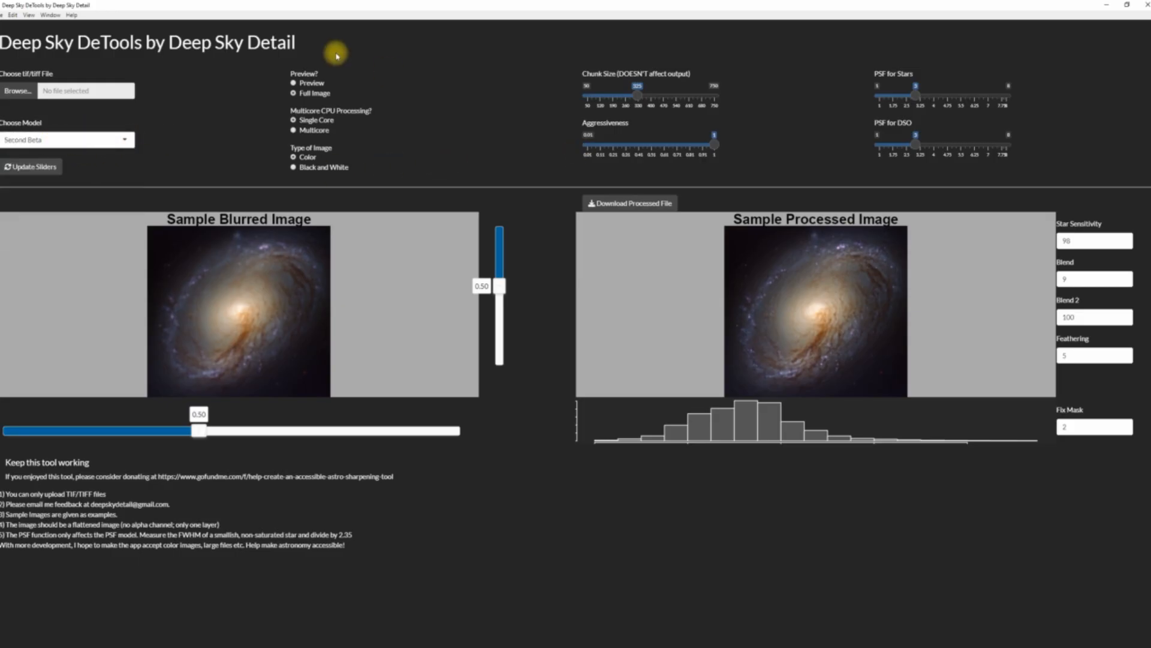
left_click(9, 95)
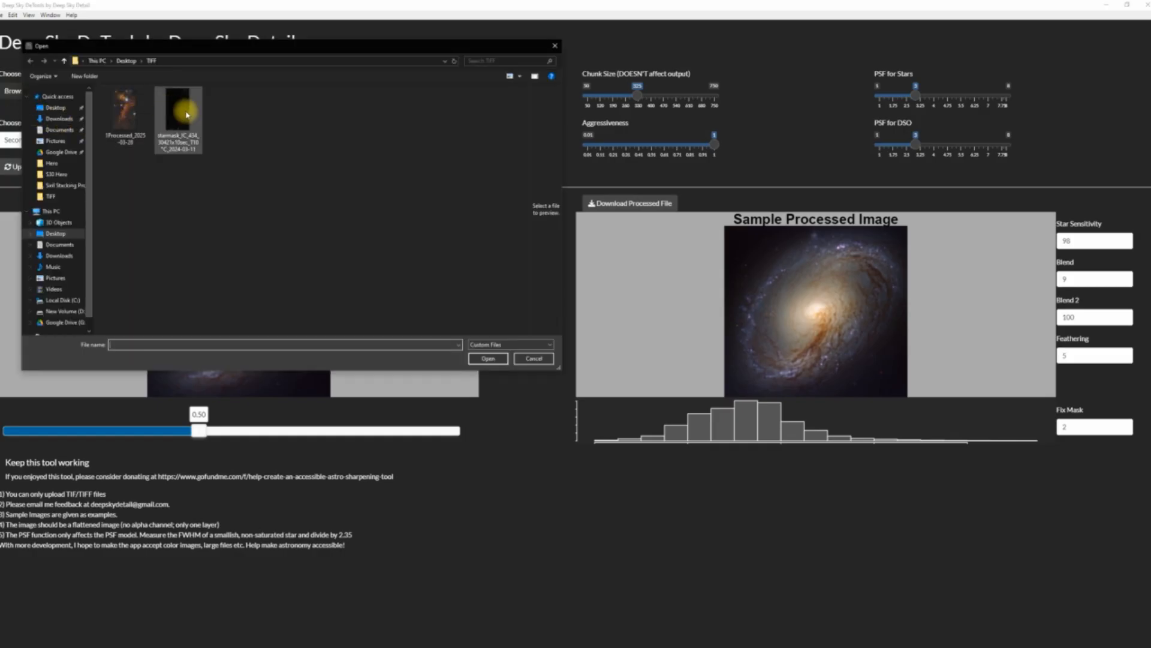
double_click(188, 111)
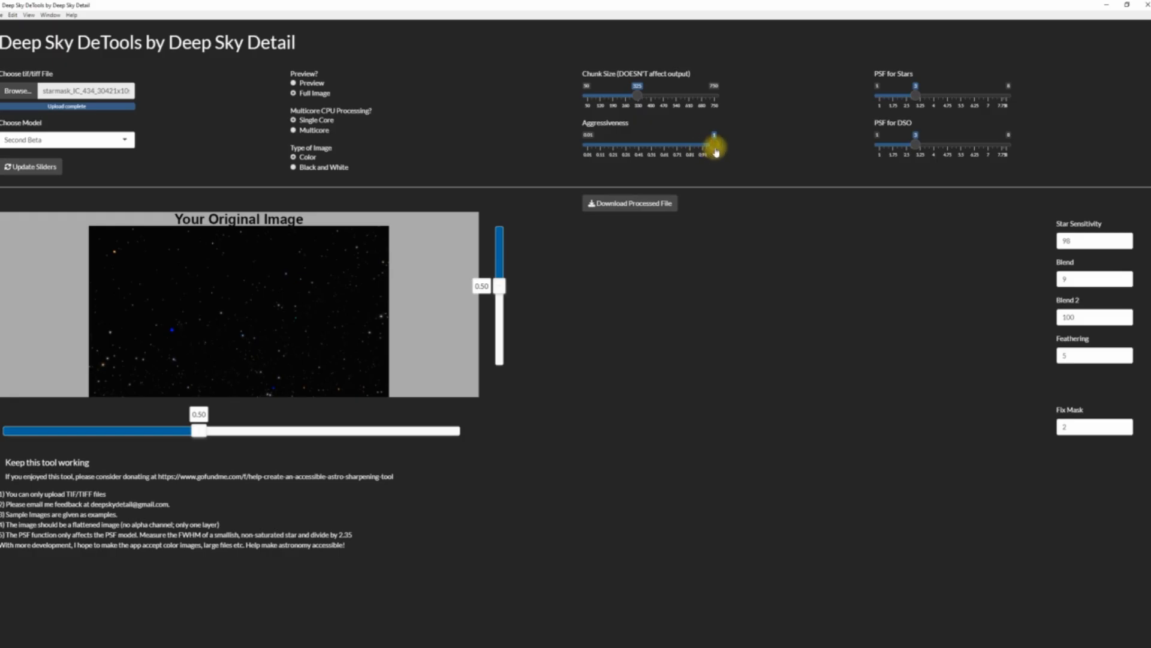
Lower Aggressiveness to its minimum and set both PSF for DSO and PSF for Stars to 1.
left_click_drag(715, 143, 589, 145)
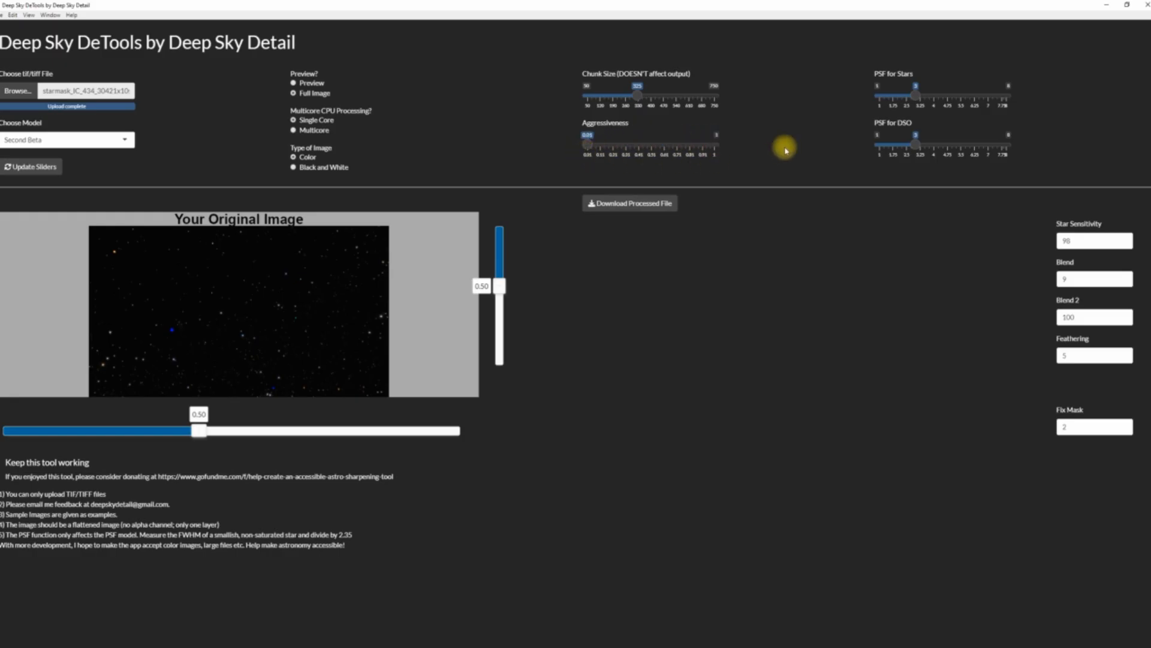
left_click_drag(916, 146, 876, 150)
left_click_drag(917, 95, 883, 105)
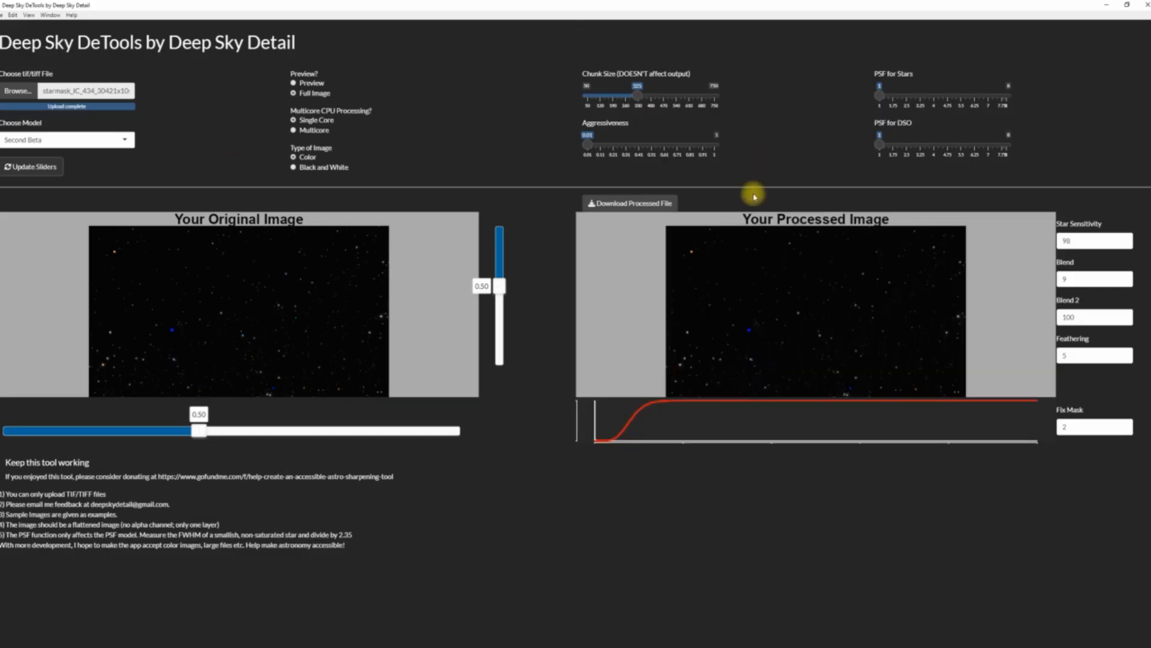
Save the processed starmask in the TIFF folder as Processed_2025-03-28 and close Deep Sky DeTools.
left_click(641, 204)
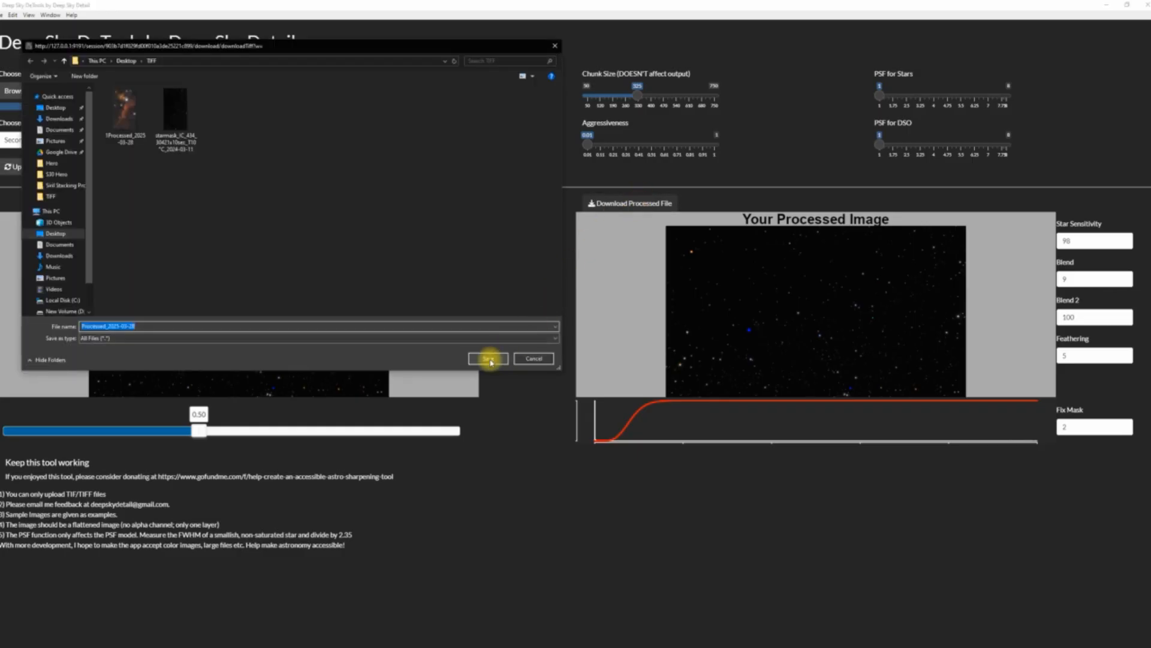
left_click(488, 359)
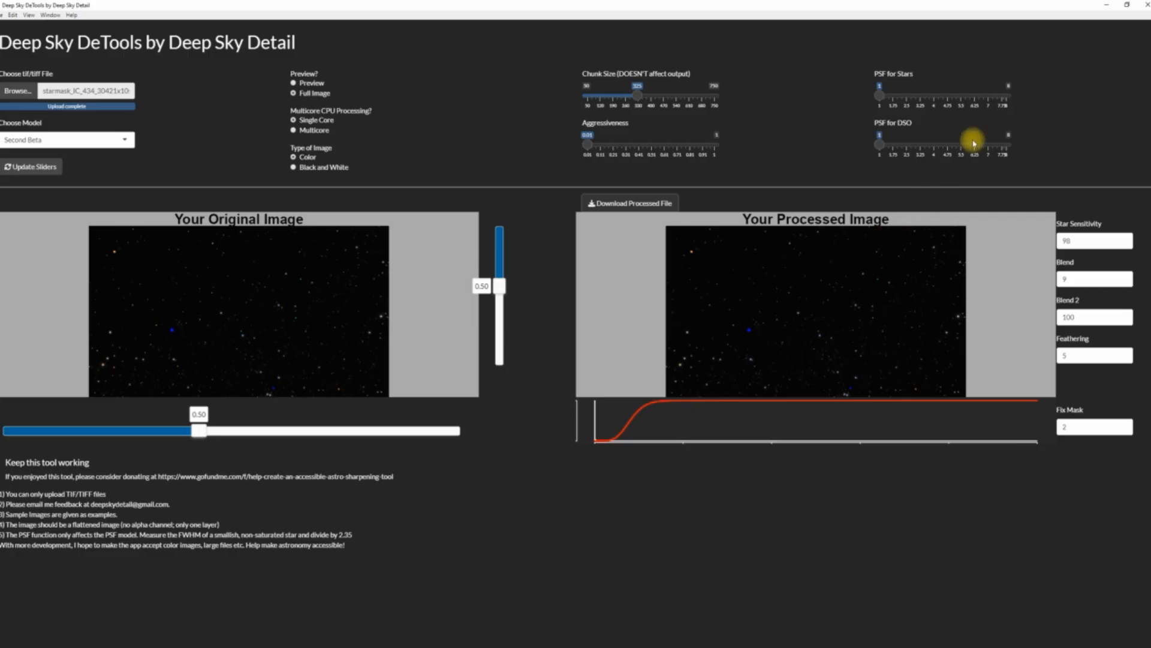
left_click(1143, 9)
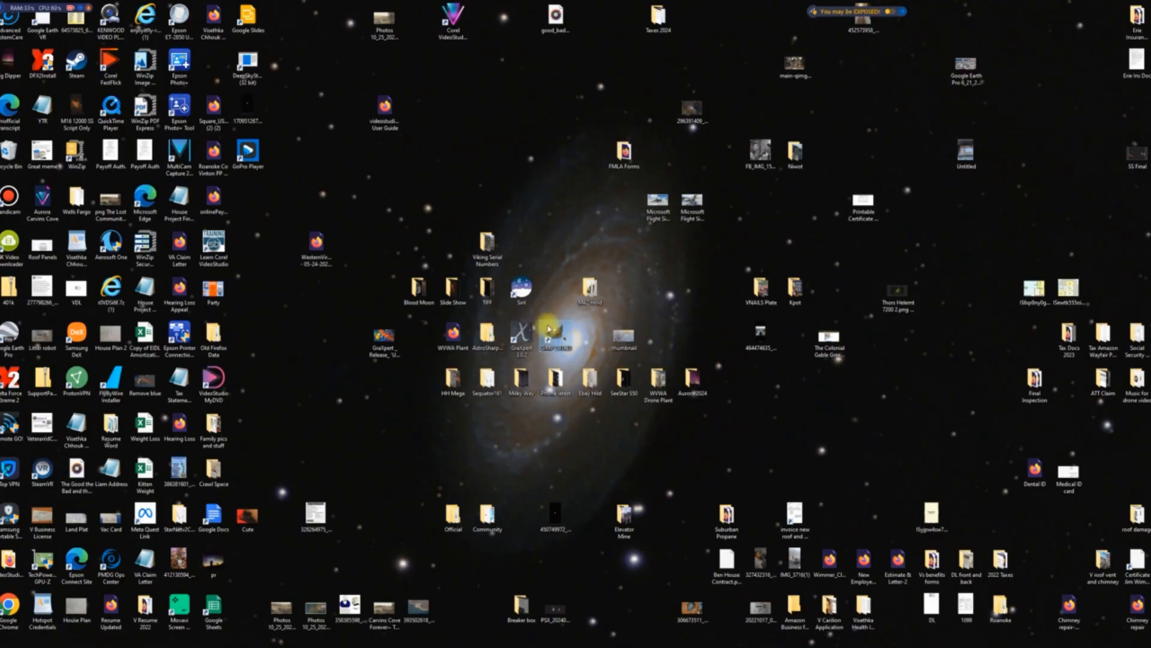
Launch GIMP and open 1Processed_2025-03-28.tif from the TIFF folder on the Desktop.
double_click(550, 339)
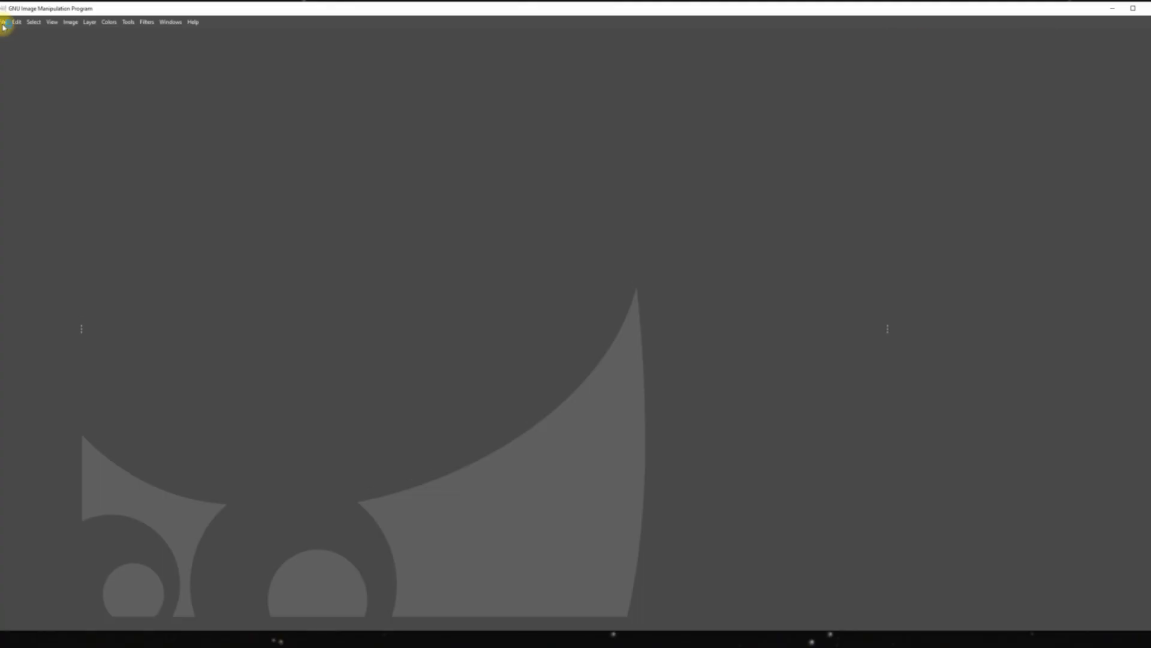
left_click(4, 23)
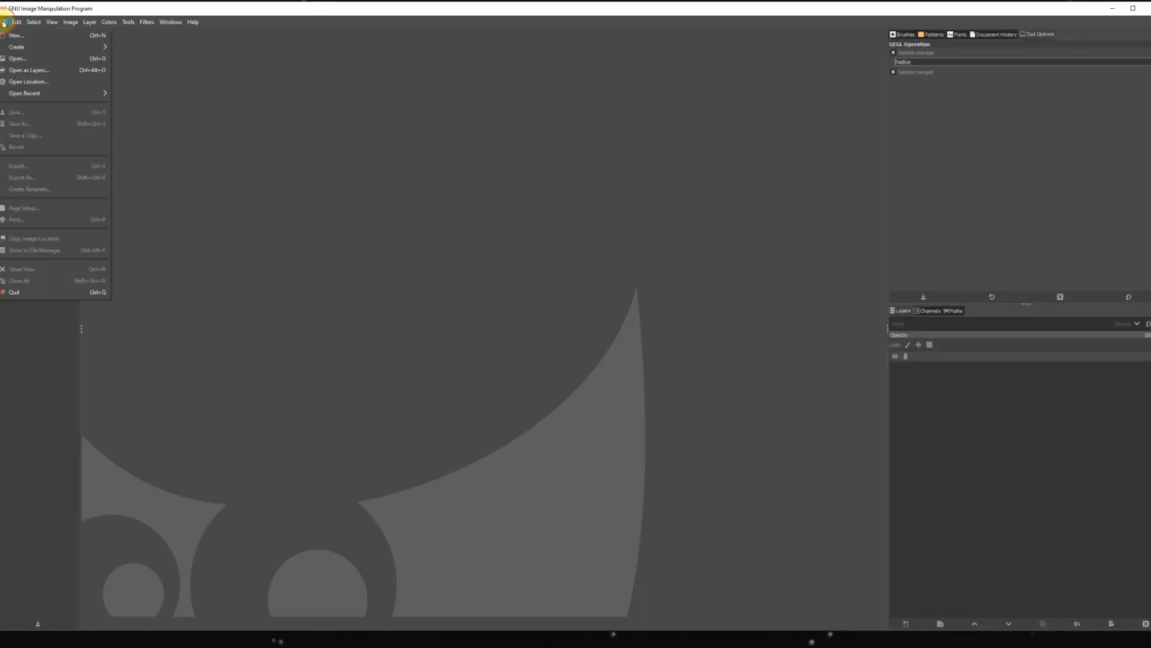
left_click(14, 58)
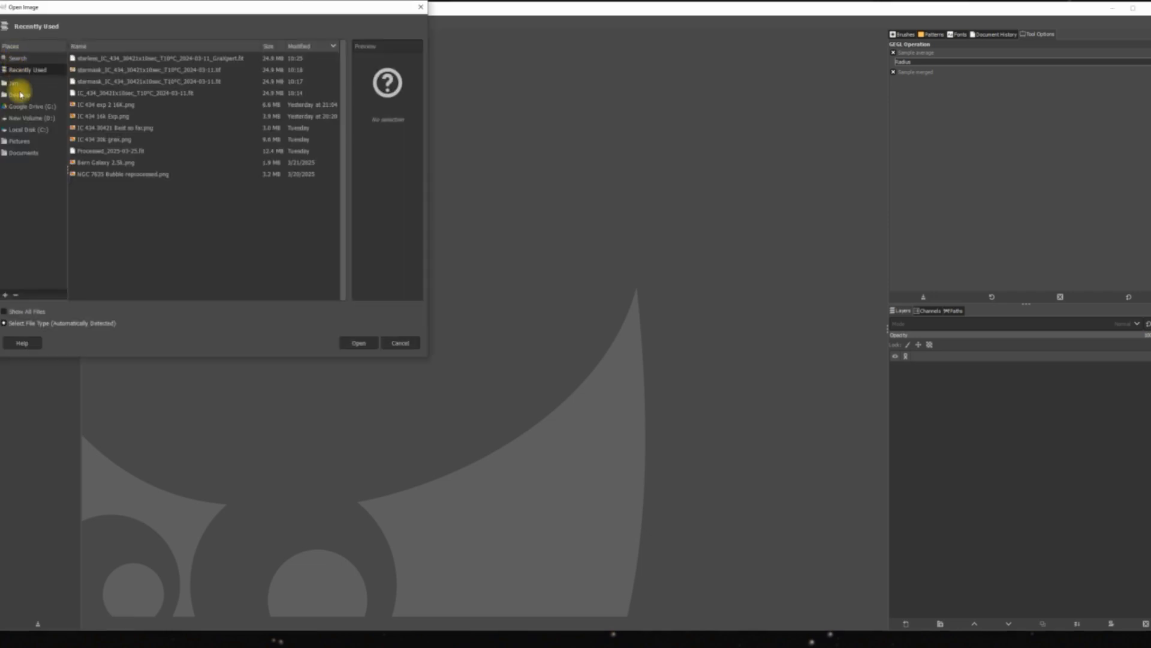
left_click(20, 95)
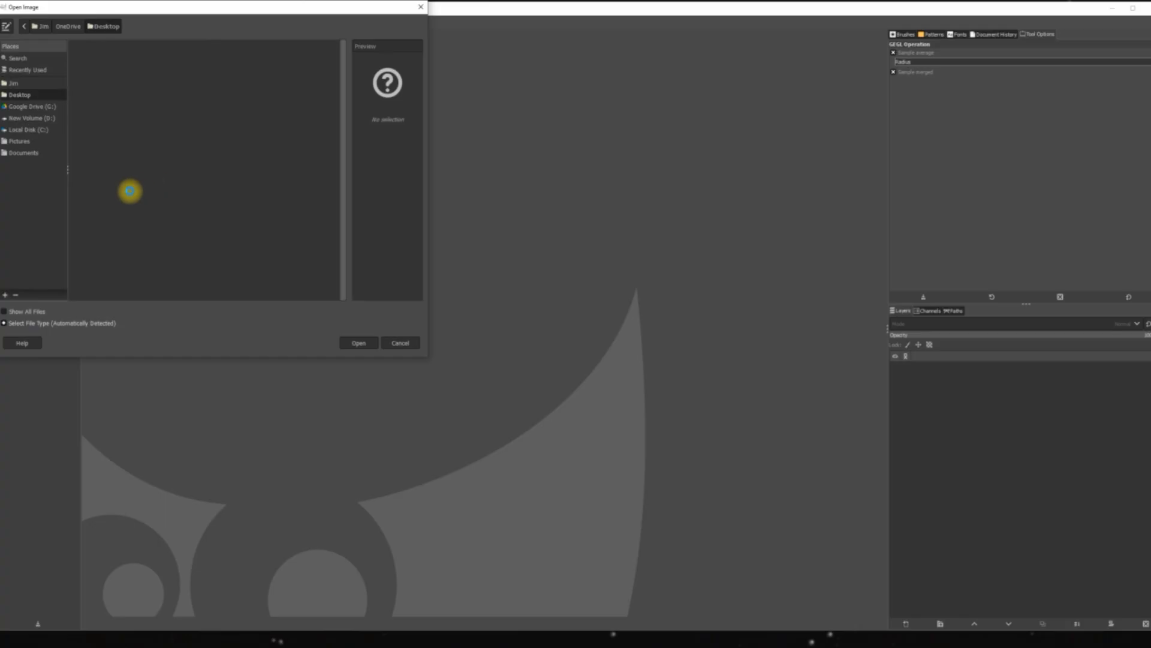
scroll(120, 201, "down", 10)
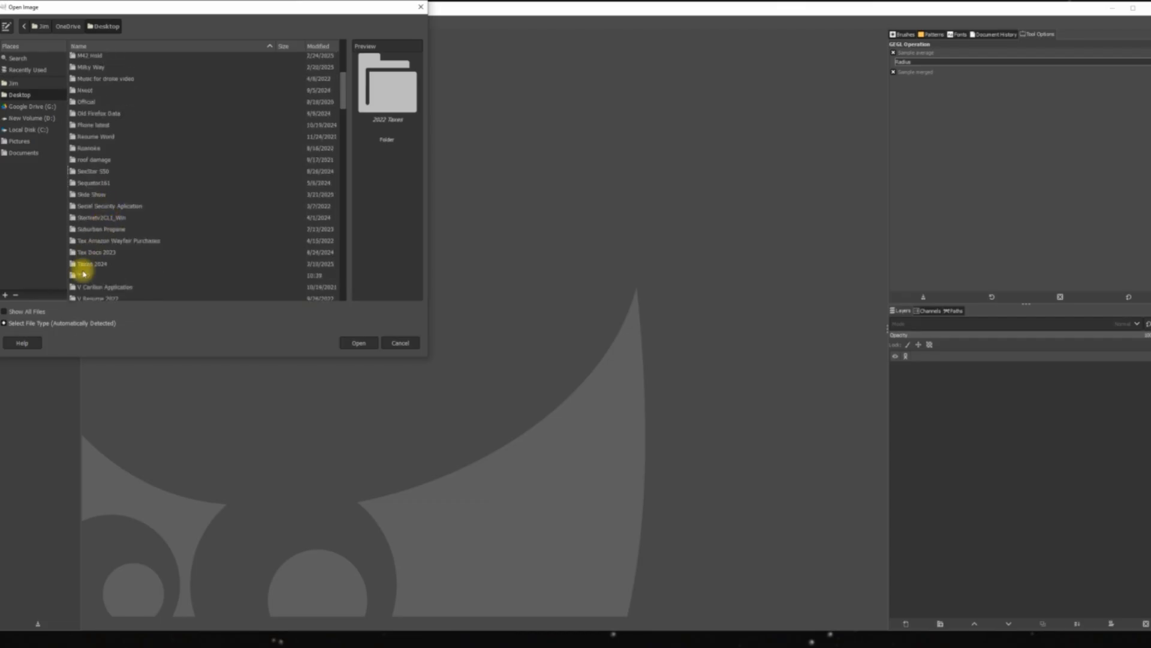
double_click(83, 275)
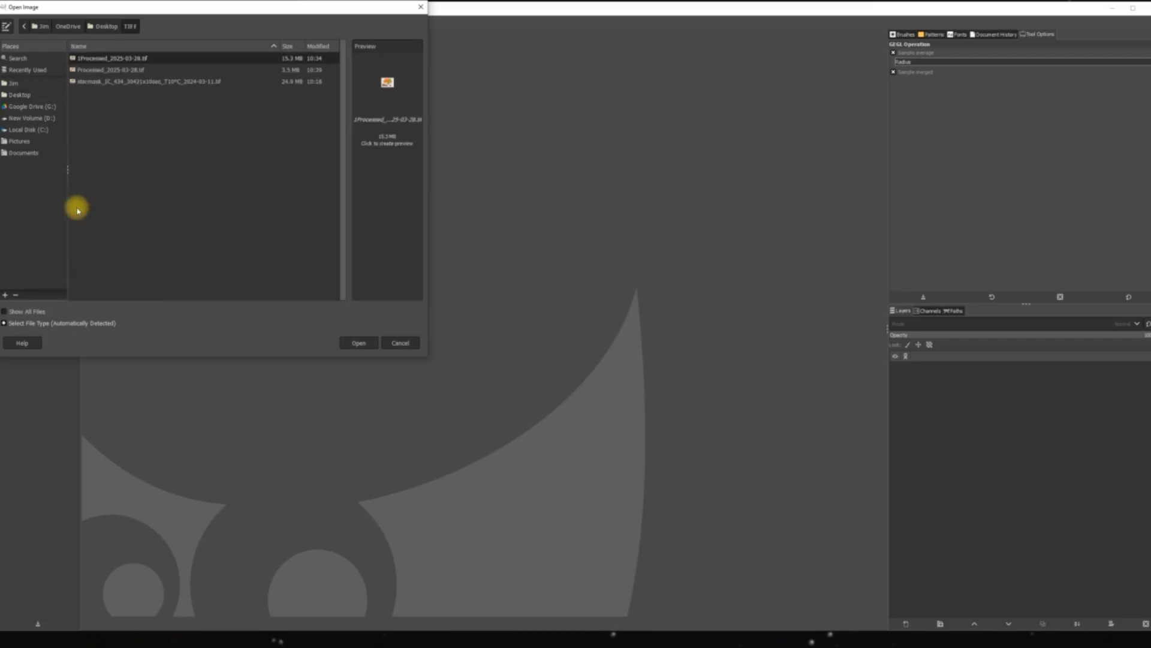
double_click(98, 59)
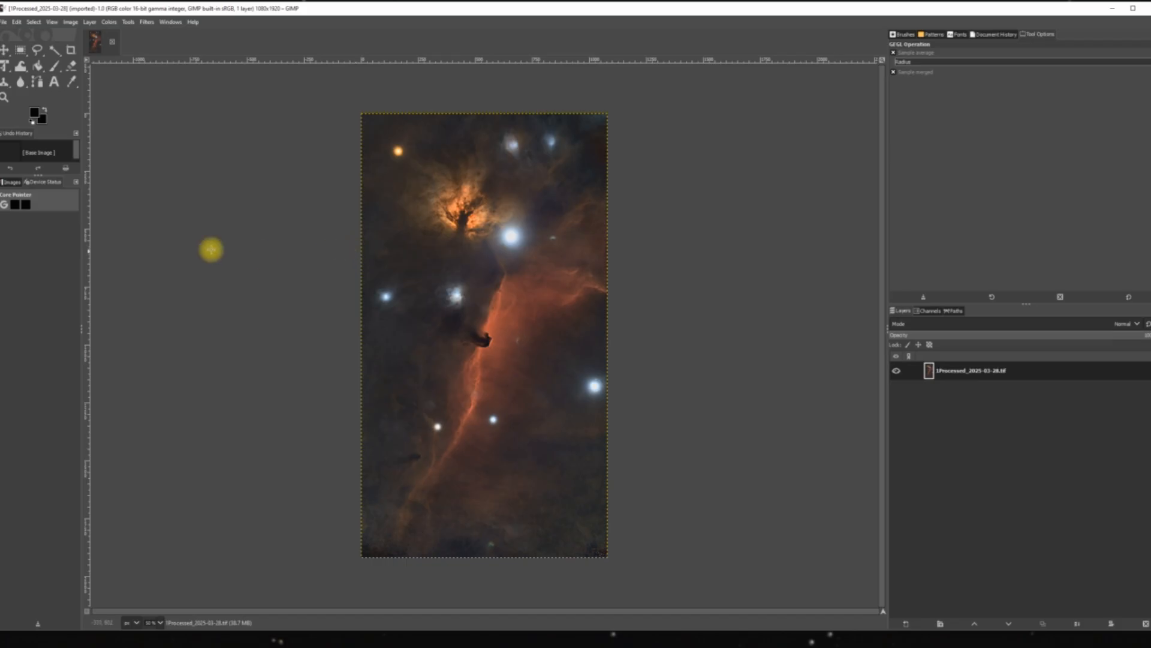
Apply a Shadows-Highlights adjustment to the starless image with Shadows at about 9 and White point adjustment at -8.720.
left_click(52, 23)
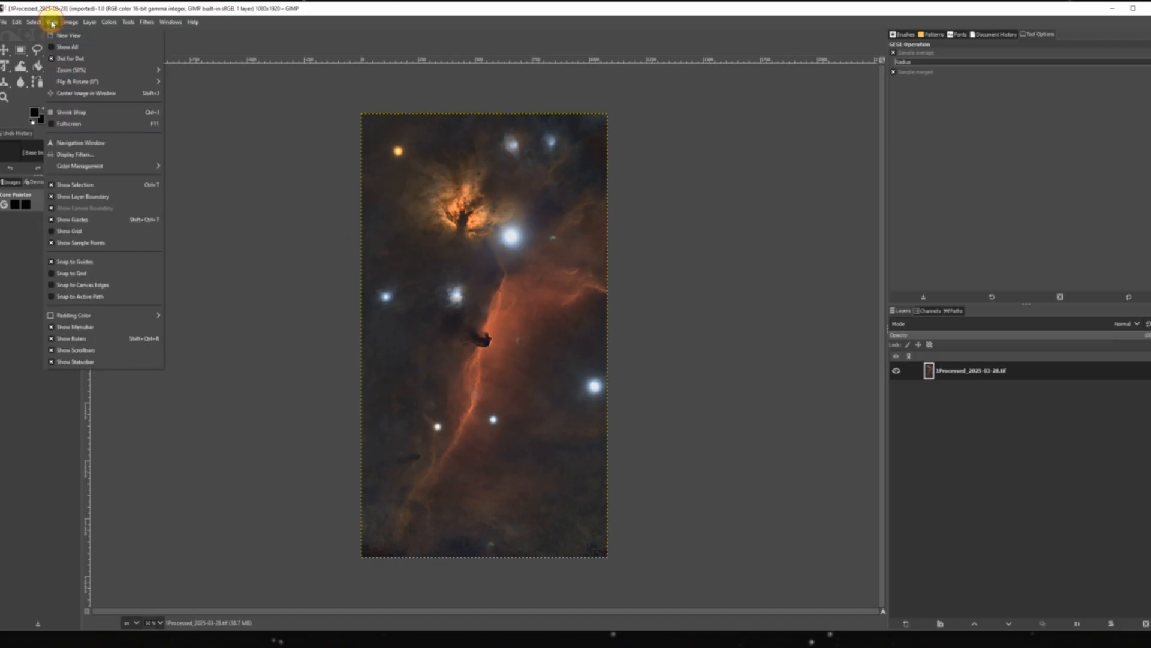
mouse_move(90, 69)
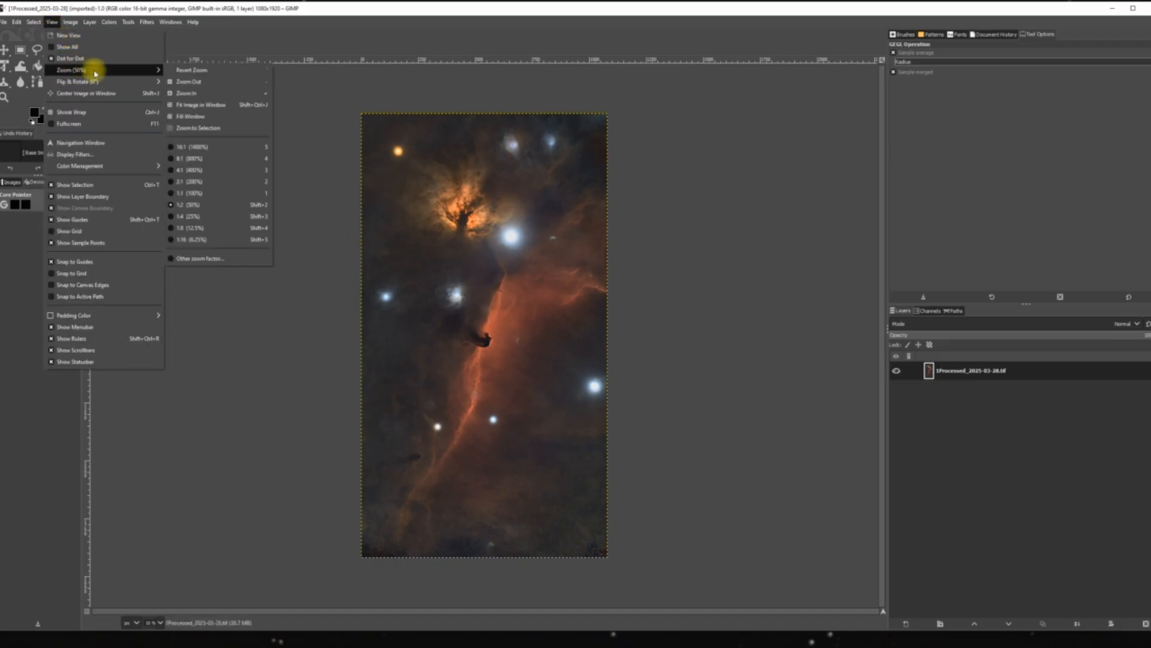
left_click(188, 105)
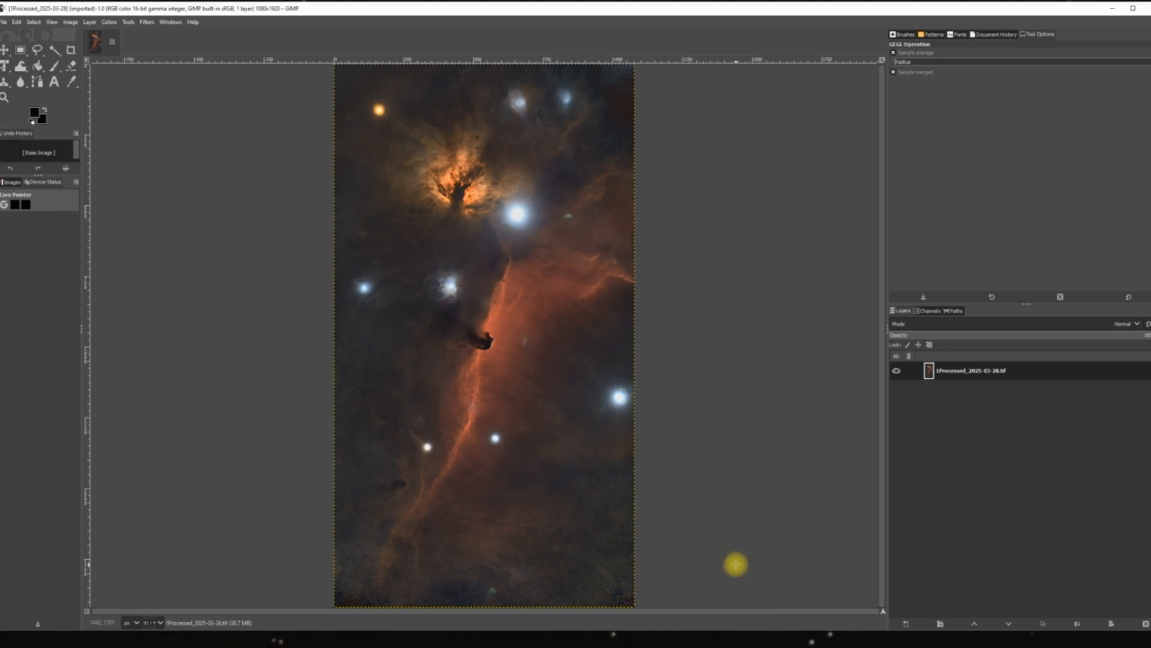
left_click(110, 22)
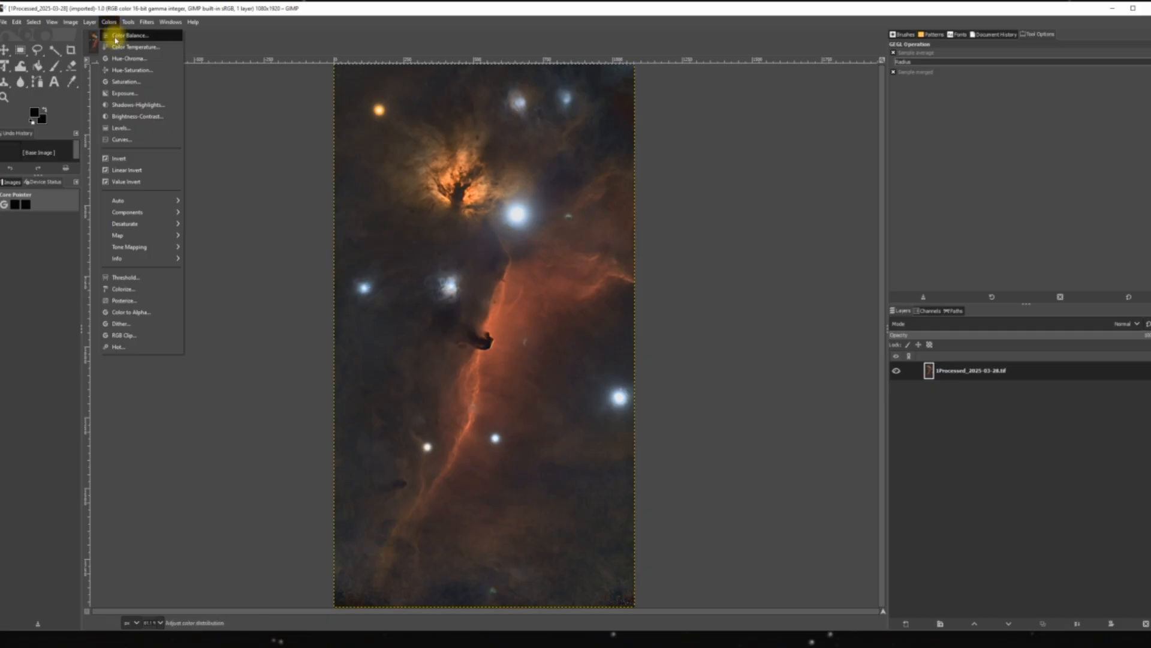
left_click(127, 107)
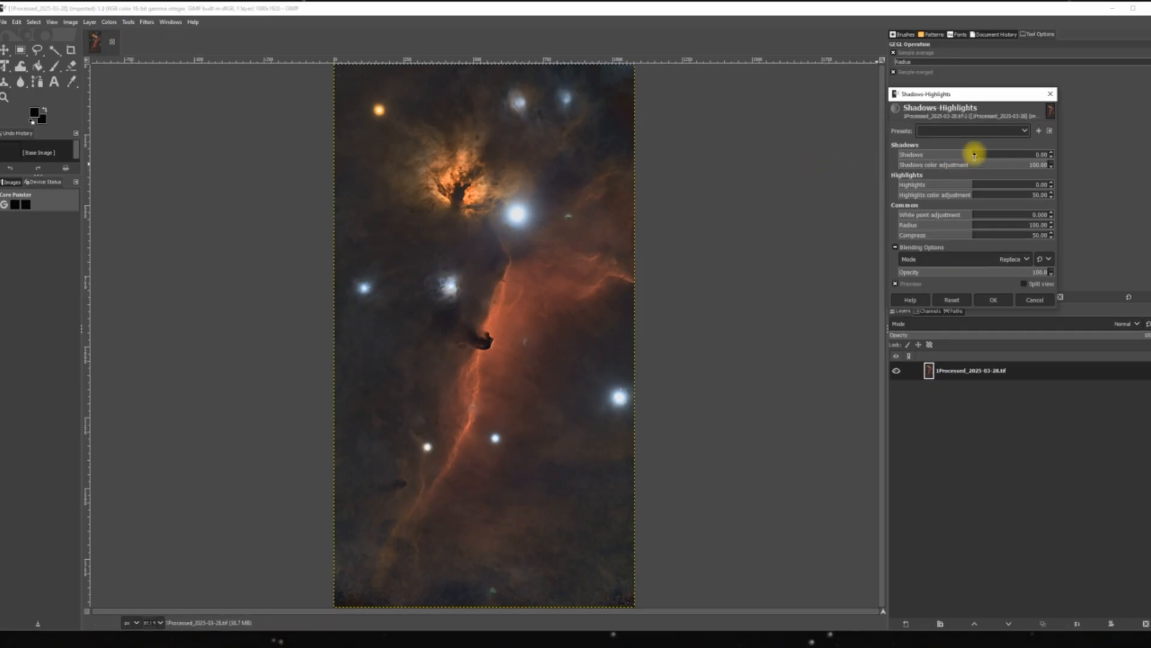
left_click_drag(975, 153, 1007, 150)
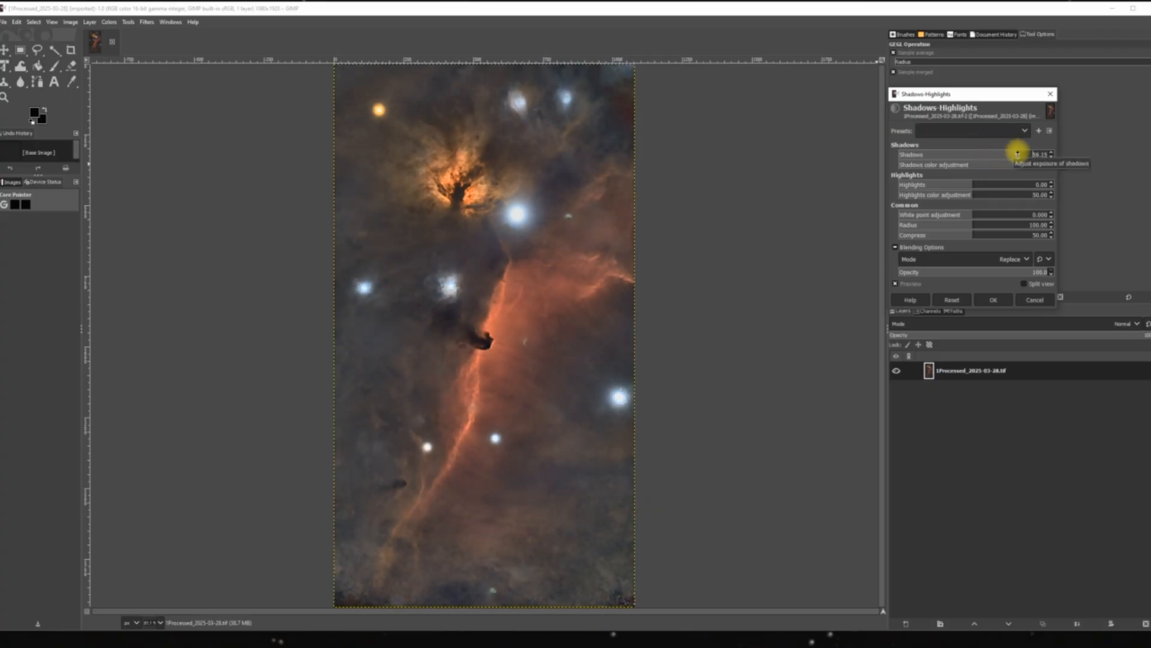
left_click_drag(1014, 153, 1002, 153)
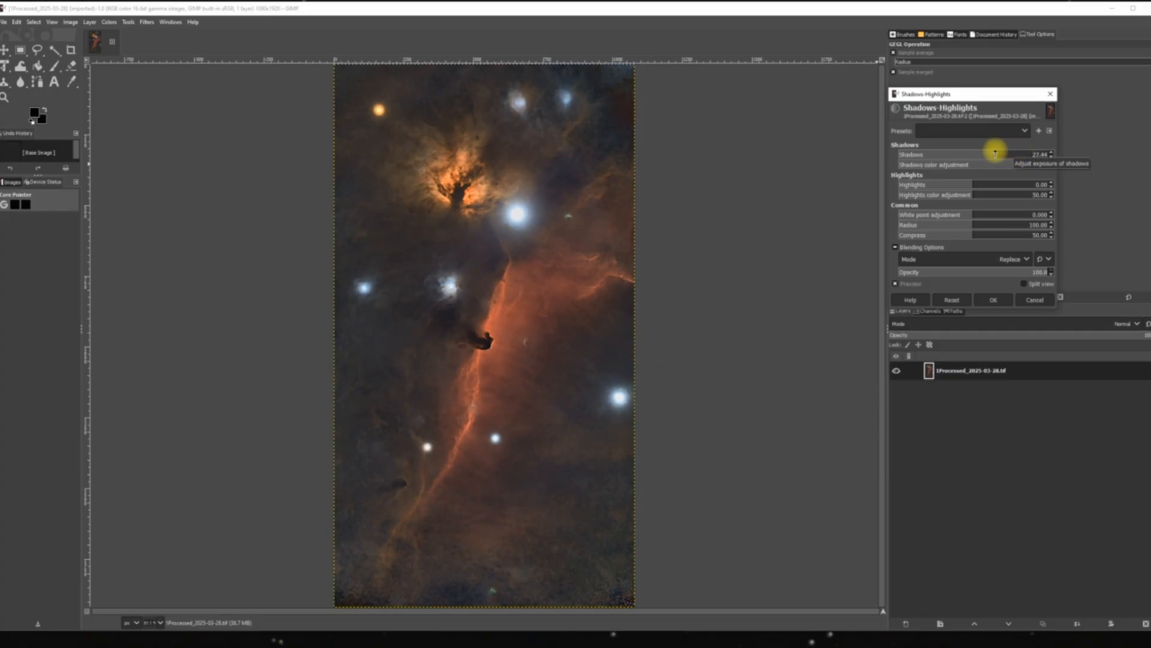
left_click_drag(999, 152, 984, 150)
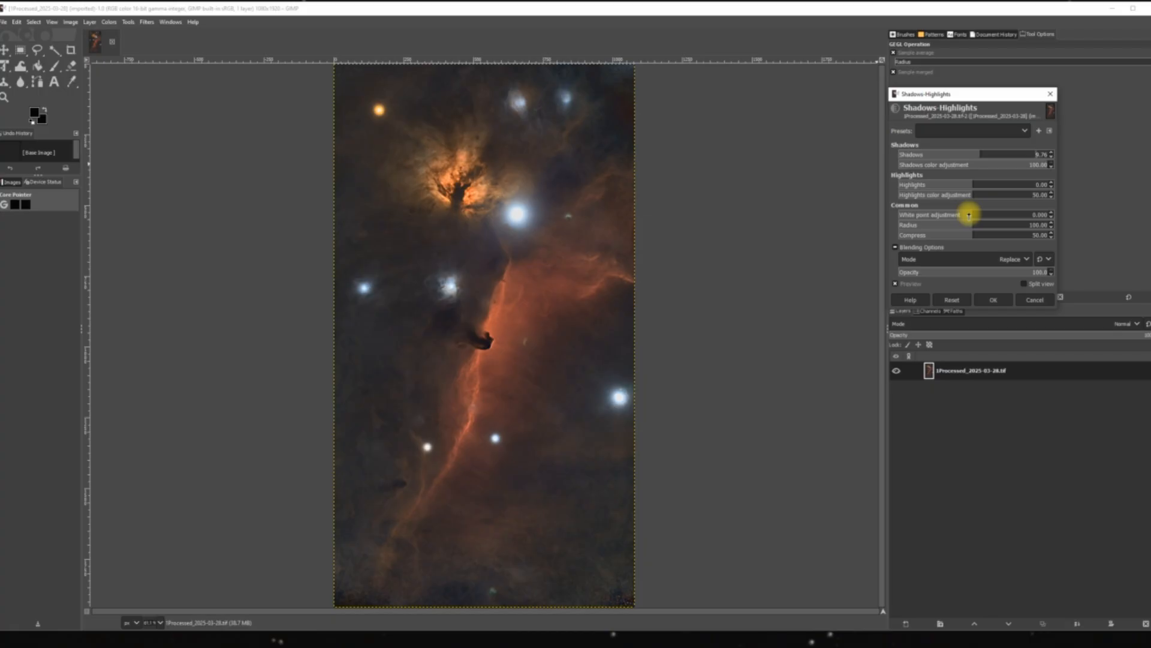
left_click_drag(968, 211, 940, 217)
mouse_move(903, 231)
left_mouse_down()
mouse_move(930, 236)
mouse_move(901, 239)
mouse_move(921, 235)
mouse_move(909, 235)
left_mouse_up()
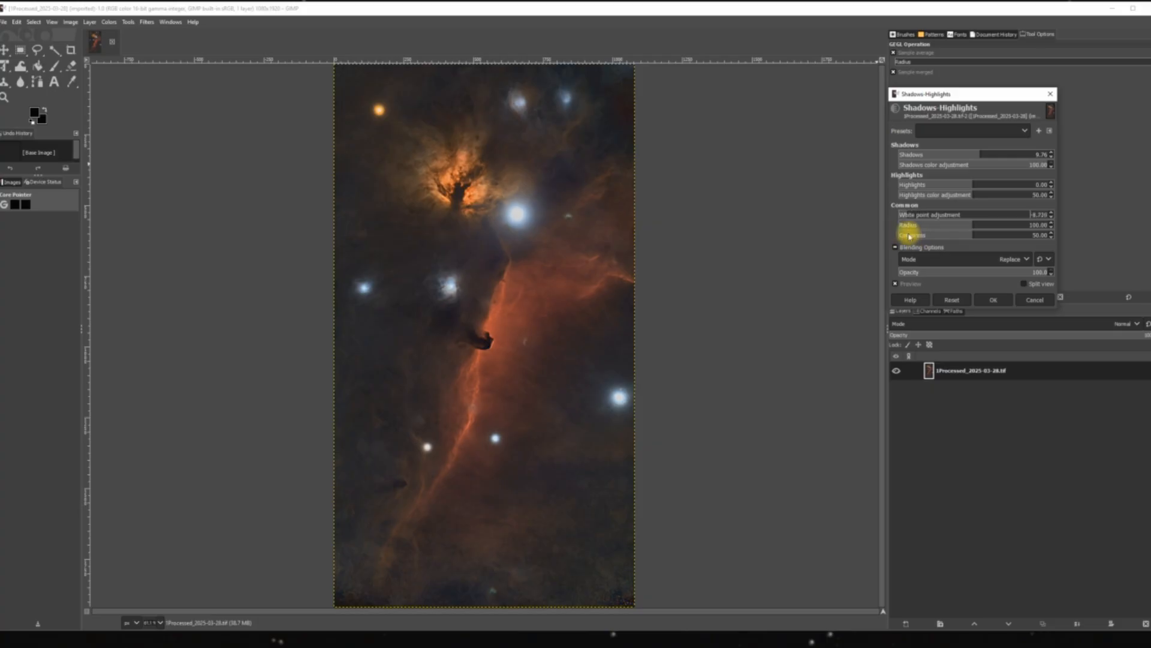
left_click(992, 305)
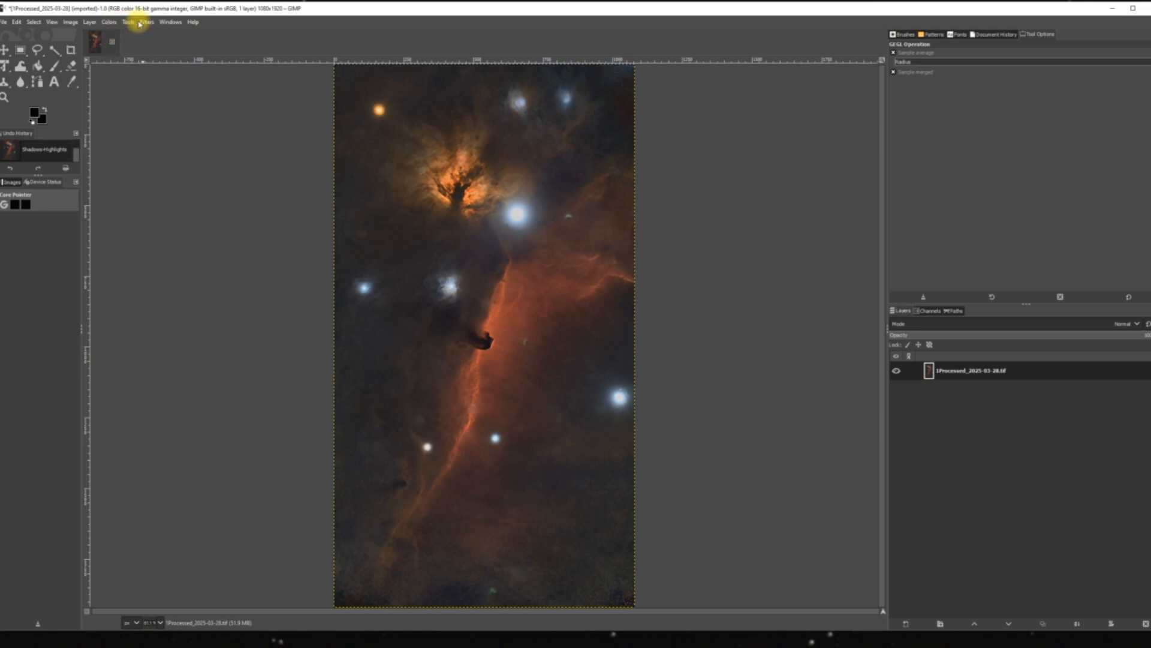
Apply a Sharpen (Unsharp Mask) filter to the starless image with Amount lowered to about 0.02.
left_click(147, 22)
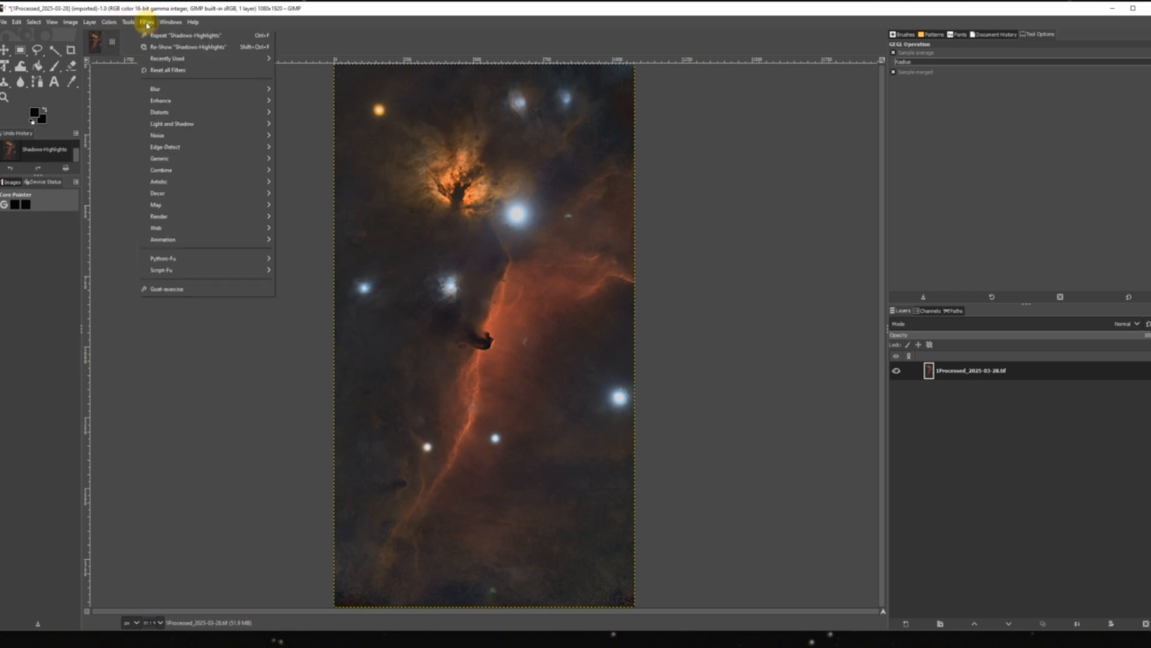
mouse_move(232, 108)
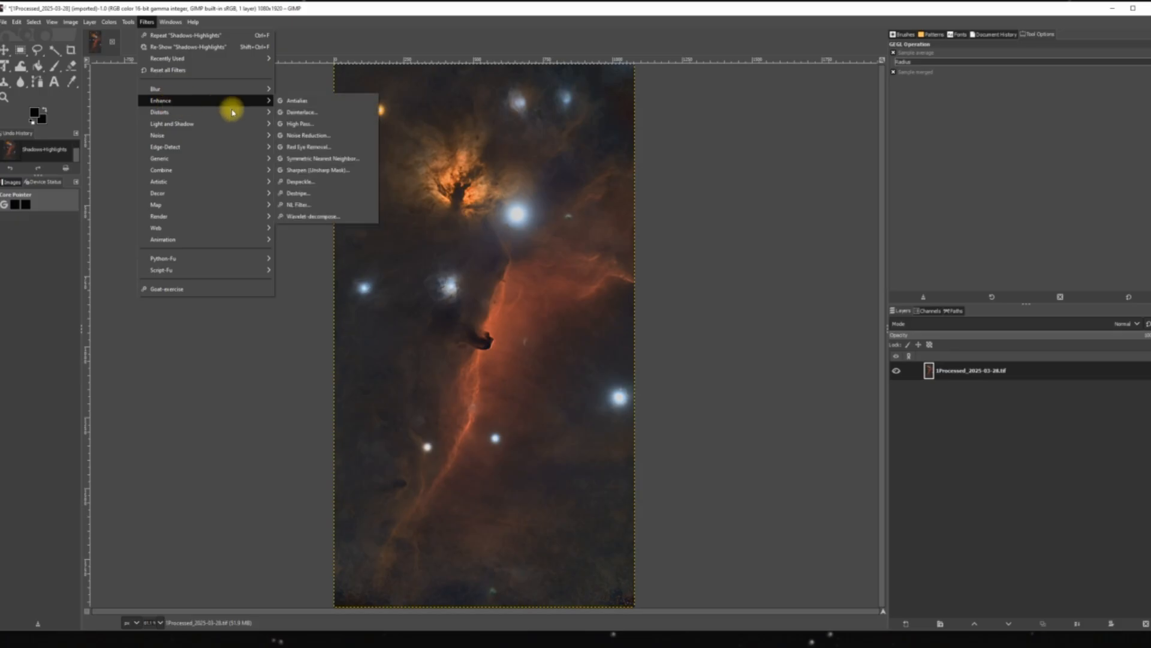
left_click(314, 171)
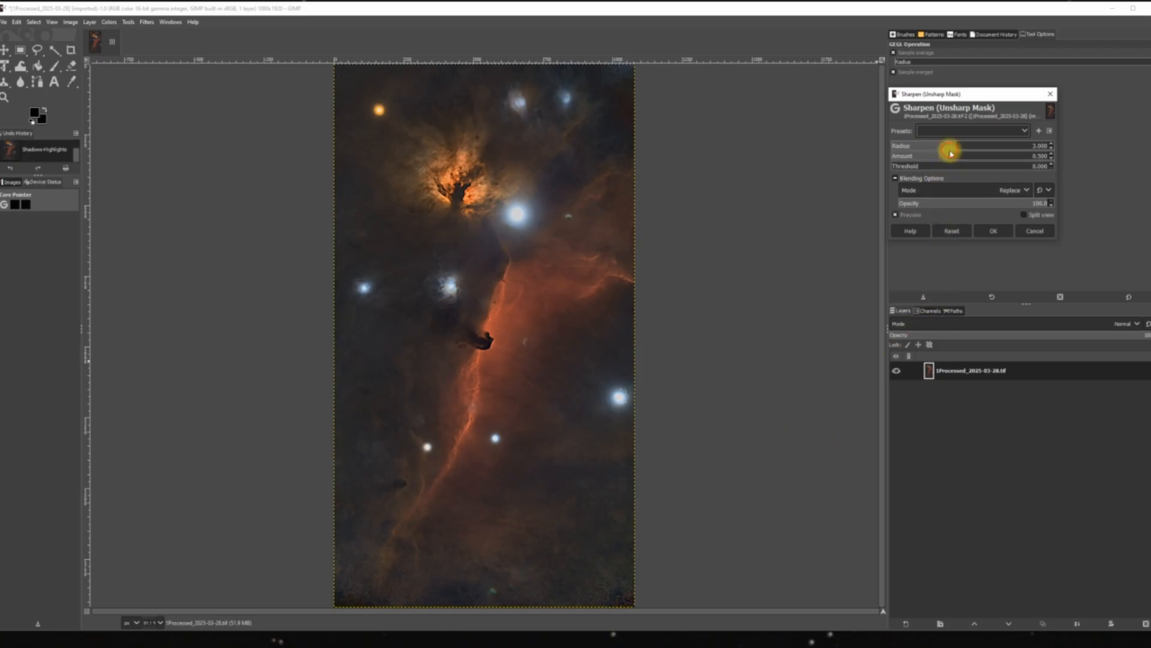
left_click_drag(945, 154, 941, 178)
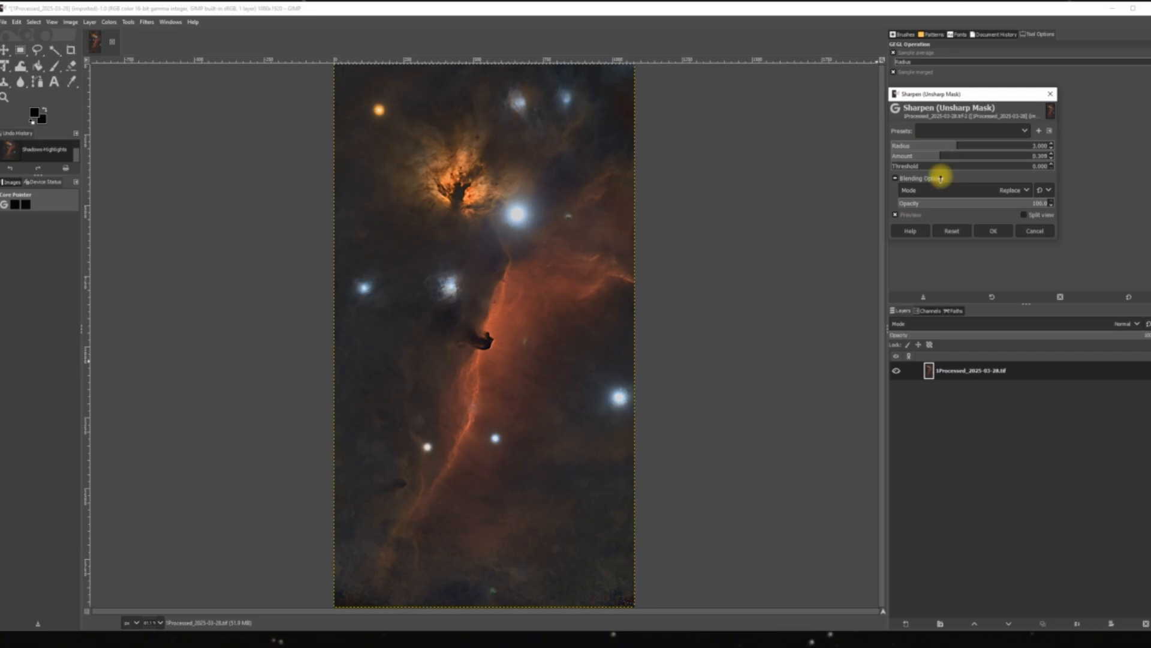
left_click_drag(941, 178, 935, 179)
mouse_move(934, 178)
left_mouse_down()
mouse_move(960, 179)
mouse_move(927, 178)
left_mouse_up()
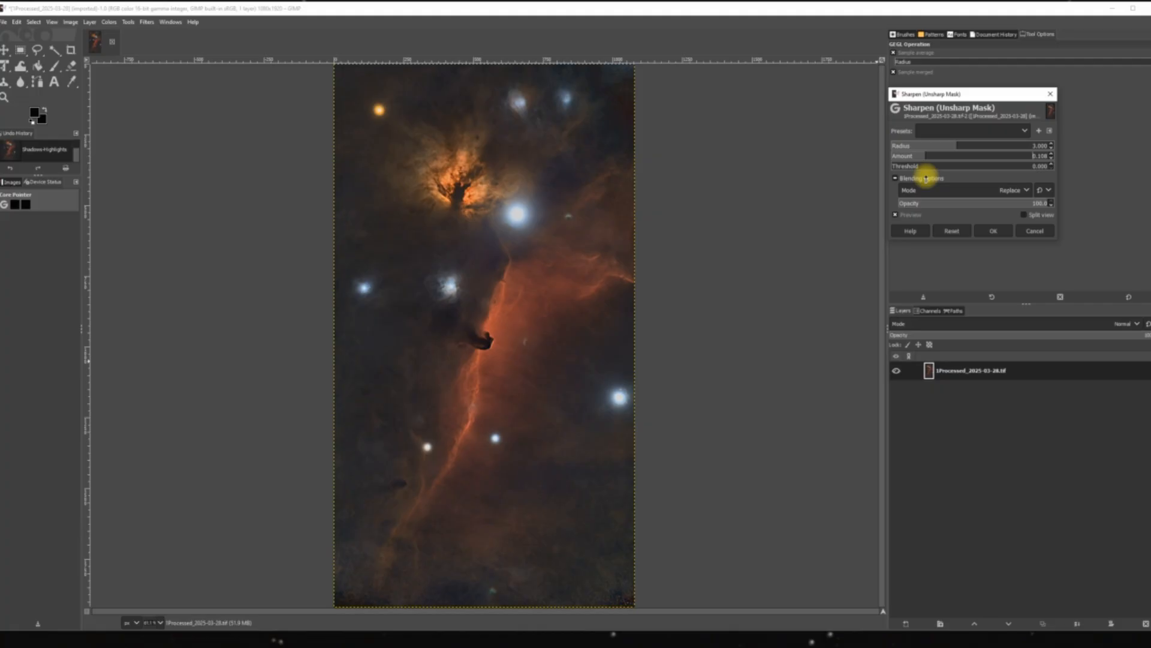
left_click_drag(926, 178, 911, 178)
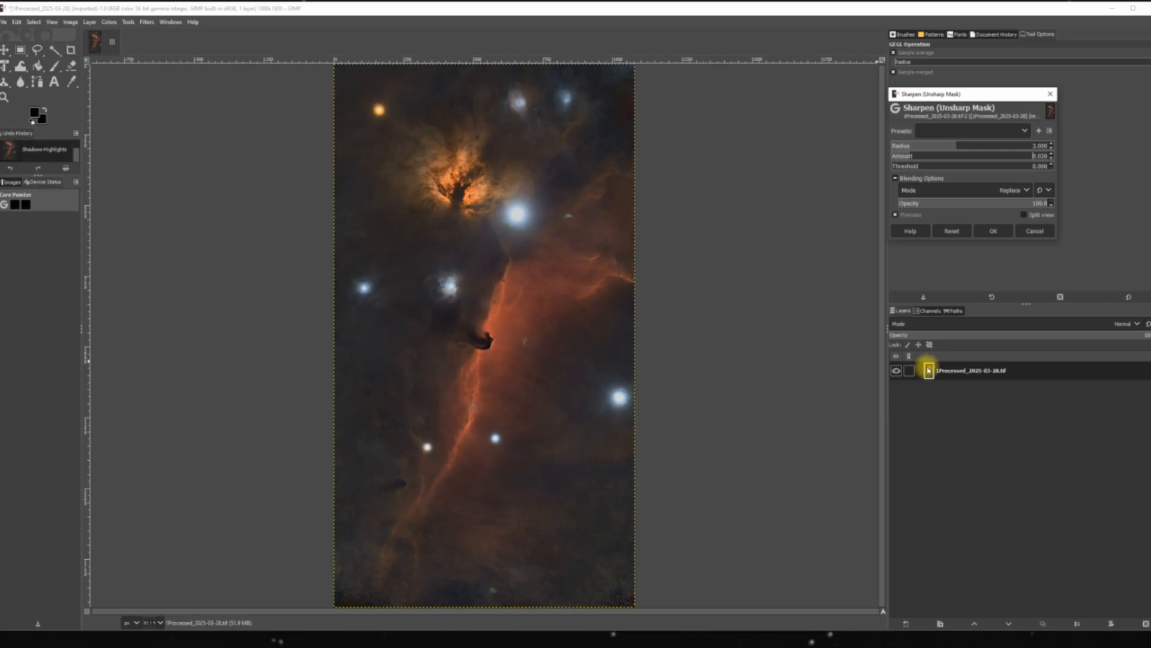
left_click(994, 232)
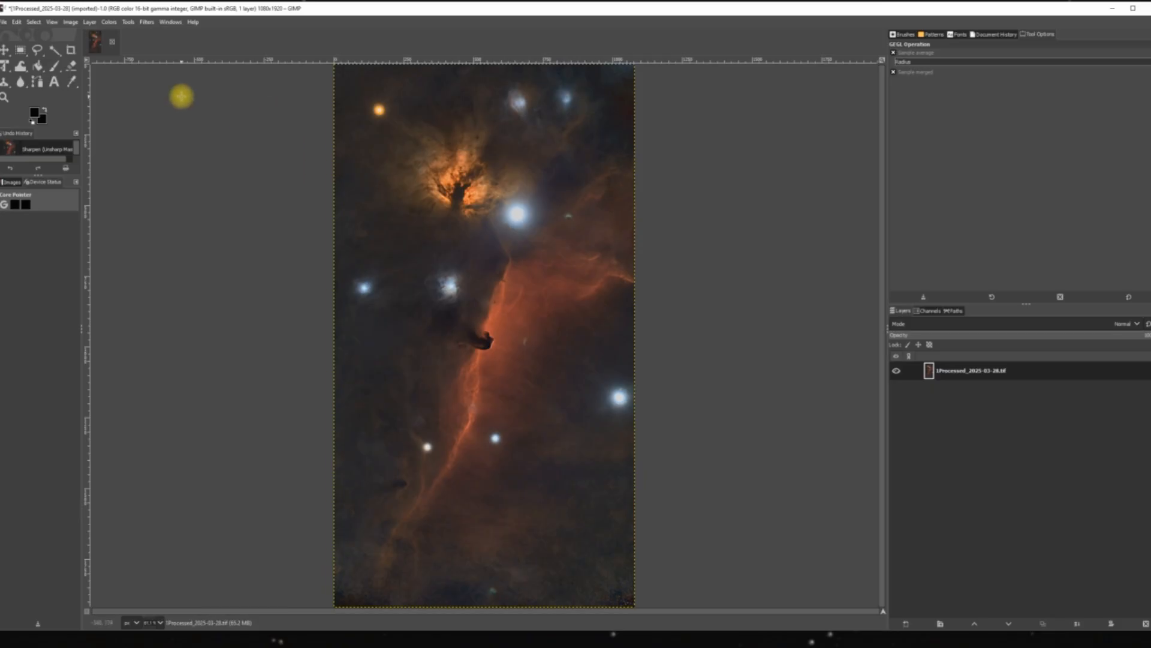
Reduce the starless image's color intensity with a Saturation adjustment, setting Scale to about 0.762.
left_click(110, 22)
left_click(128, 70)
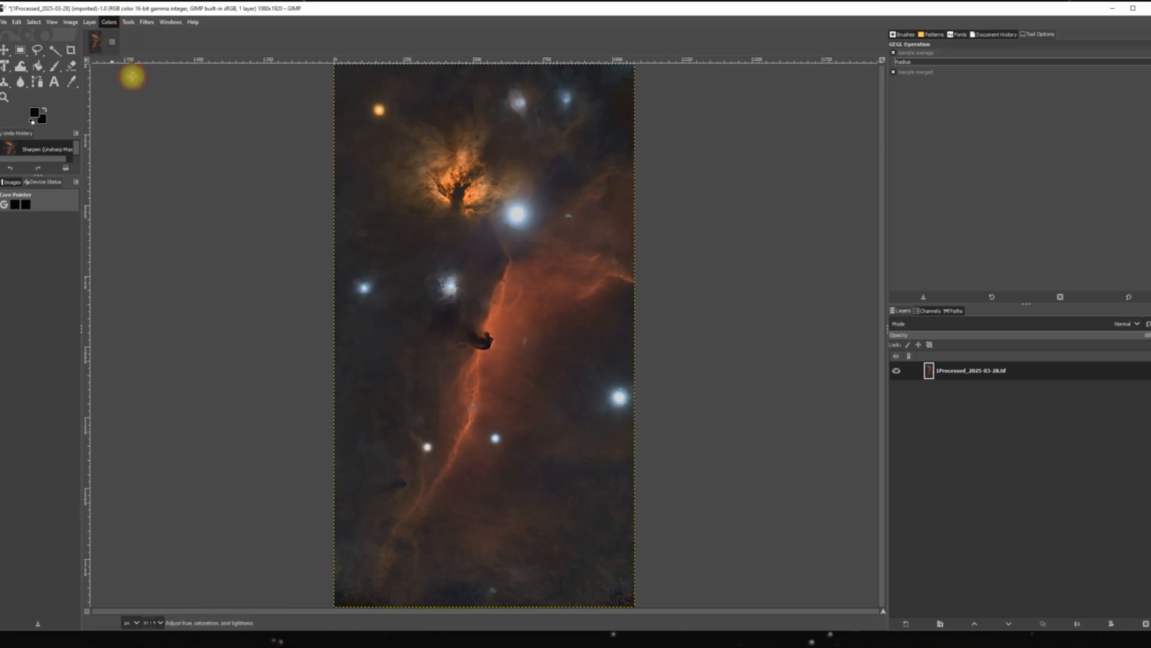
left_click(107, 23)
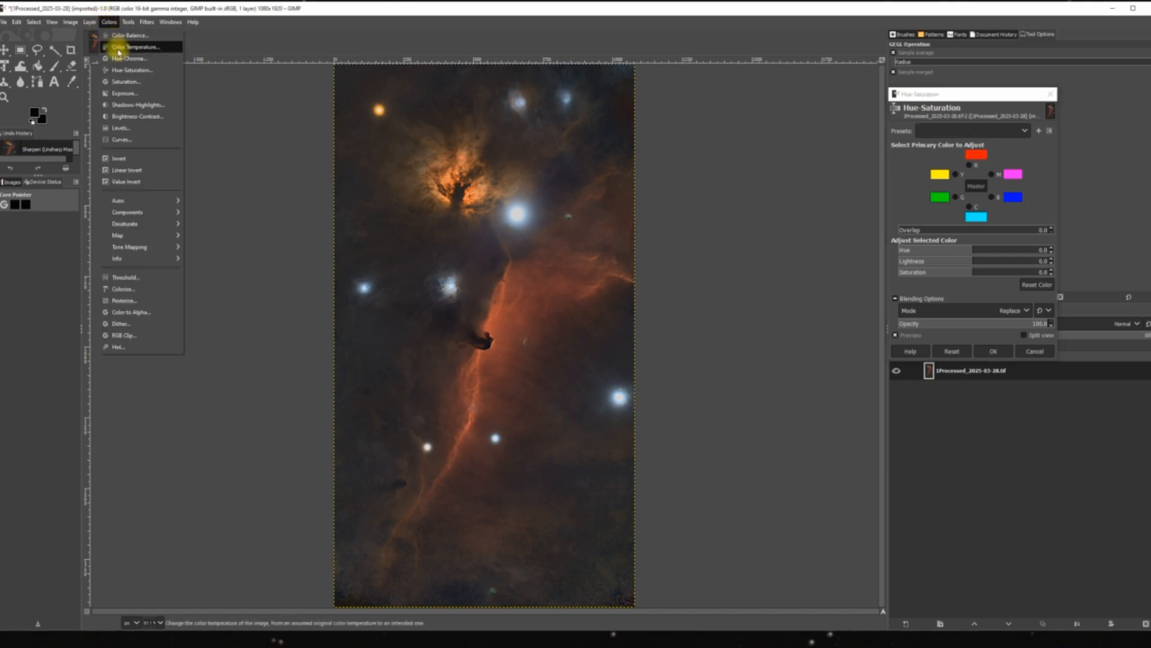
left_click(123, 83)
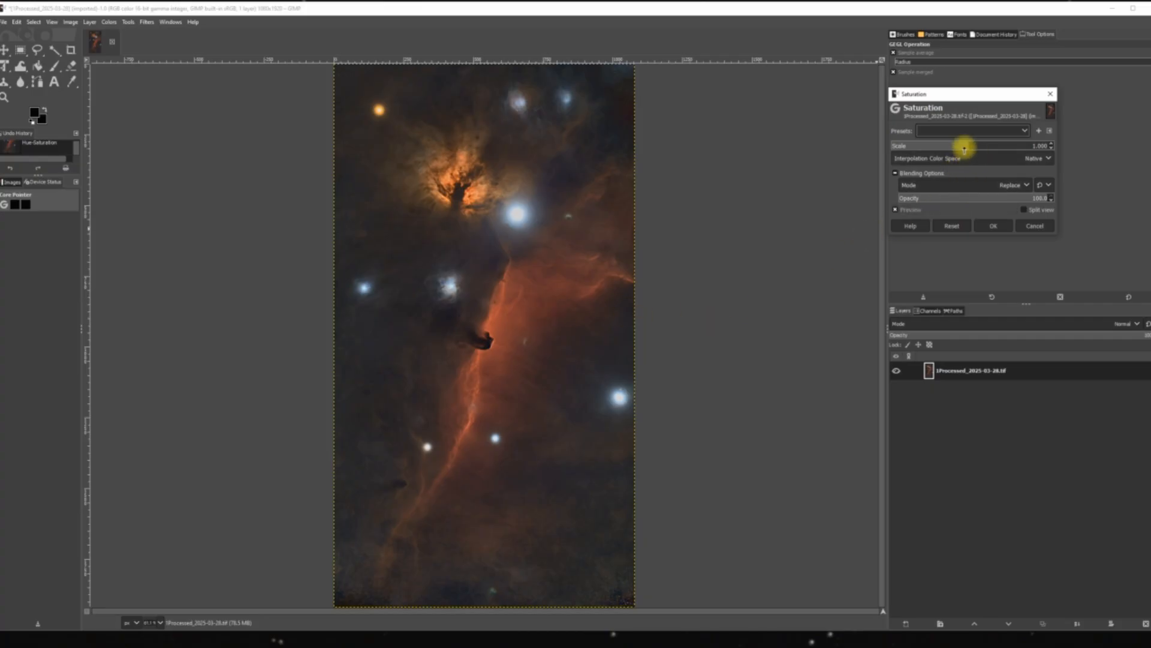
mouse_move(967, 145)
left_mouse_down()
mouse_move(928, 138)
mouse_move(998, 146)
mouse_move(954, 142)
left_mouse_up()
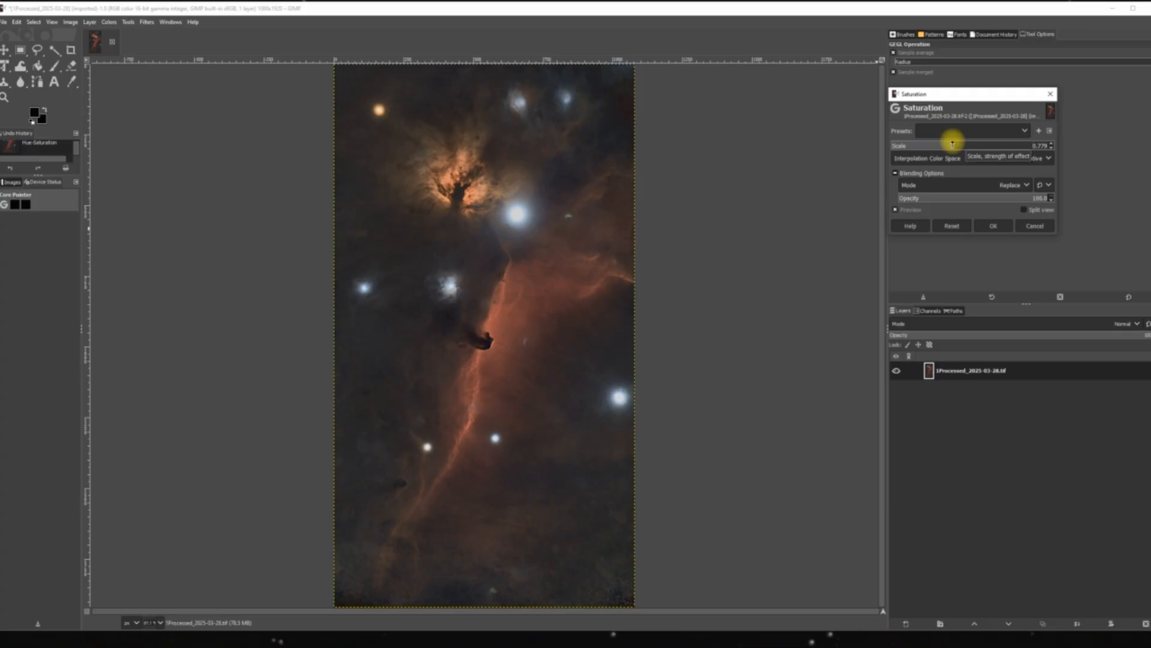
left_click_drag(953, 144, 951, 144)
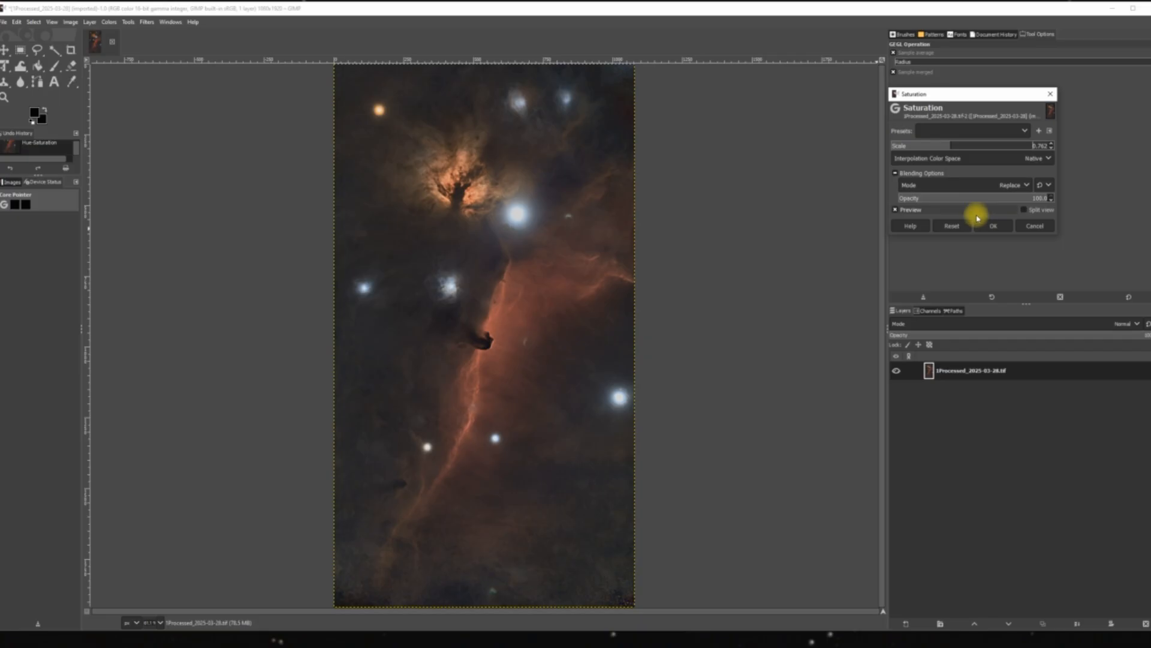
left_click(991, 228)
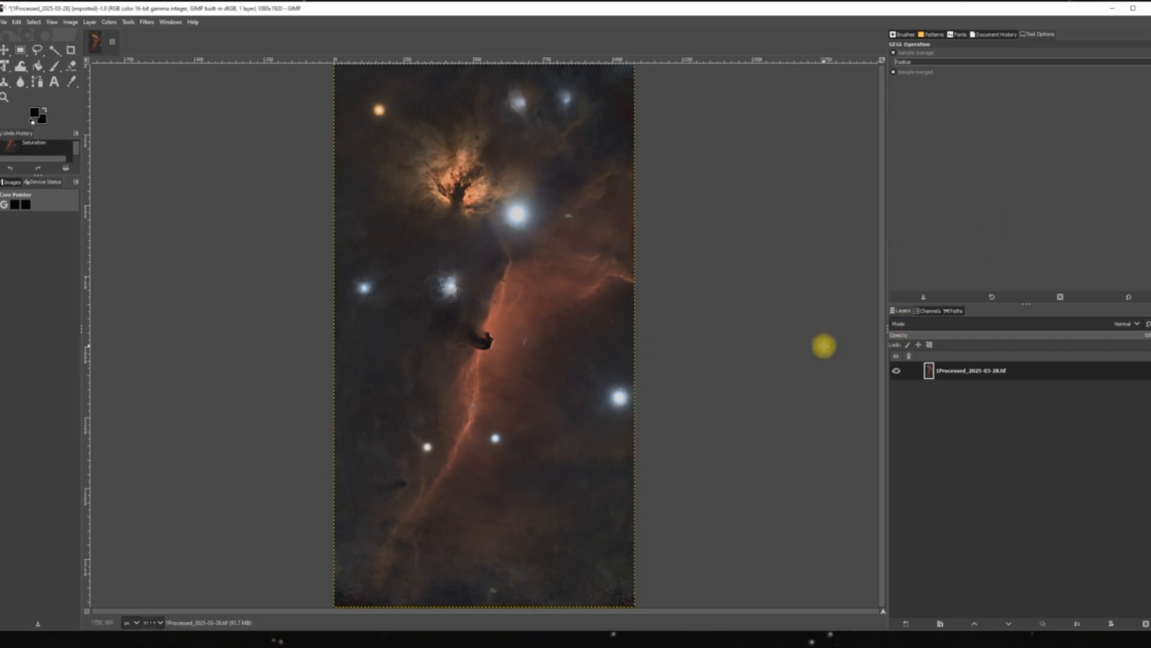
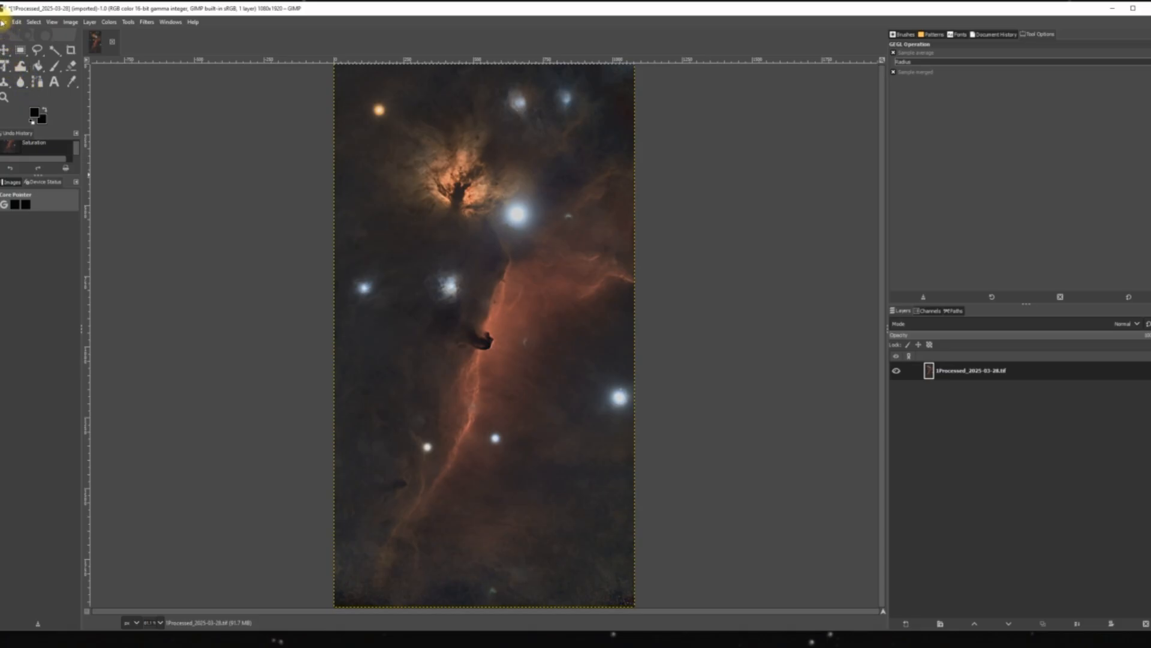
Export the starless image in Flexible Image Transport System format as 1Processed_2025-03-28.fit to the Siril Stacking Process File folder on New Volume (D:).
left_click(3, 22)
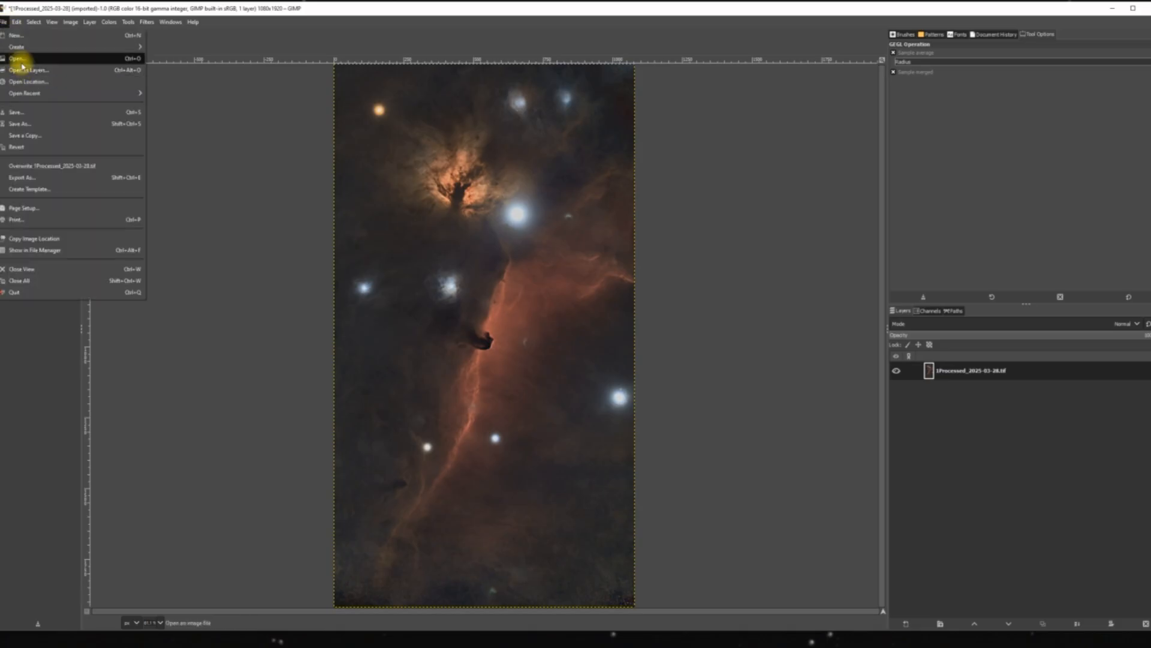
left_click(21, 177)
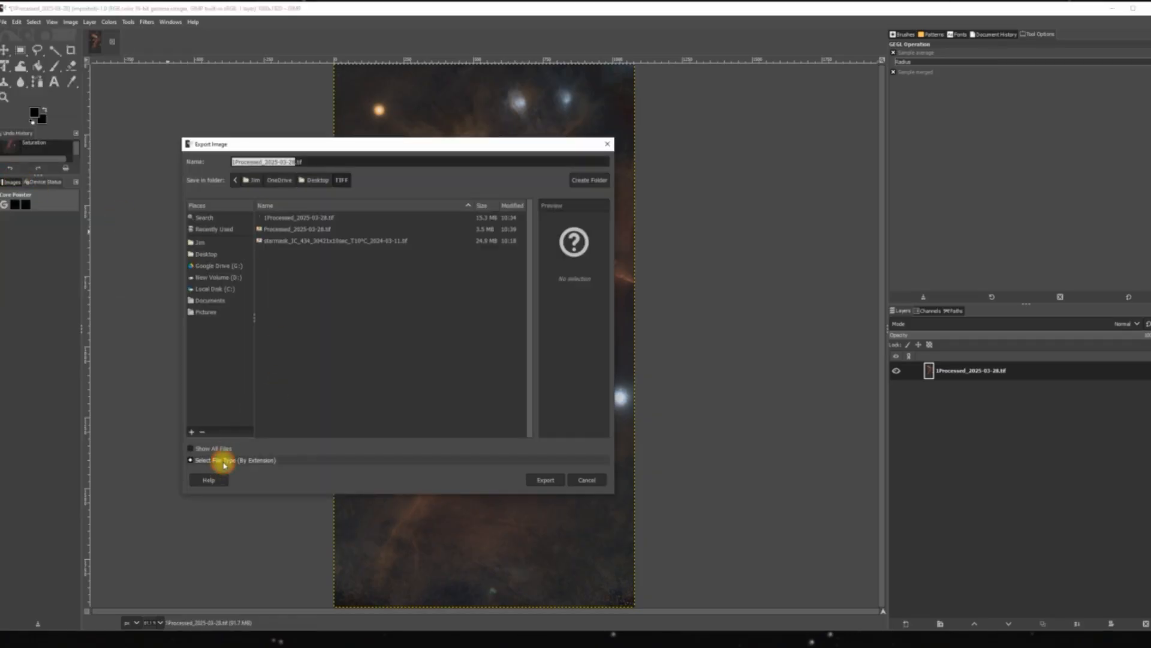
left_click(223, 461)
scroll(228, 458, "down", 3)
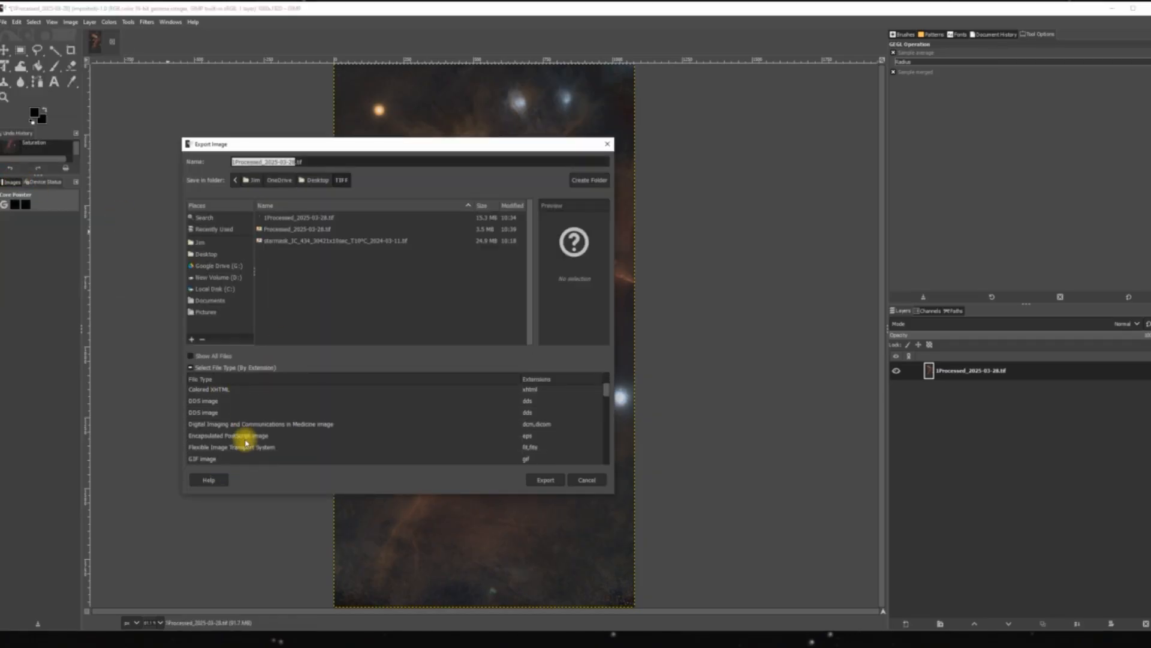
left_click(247, 450)
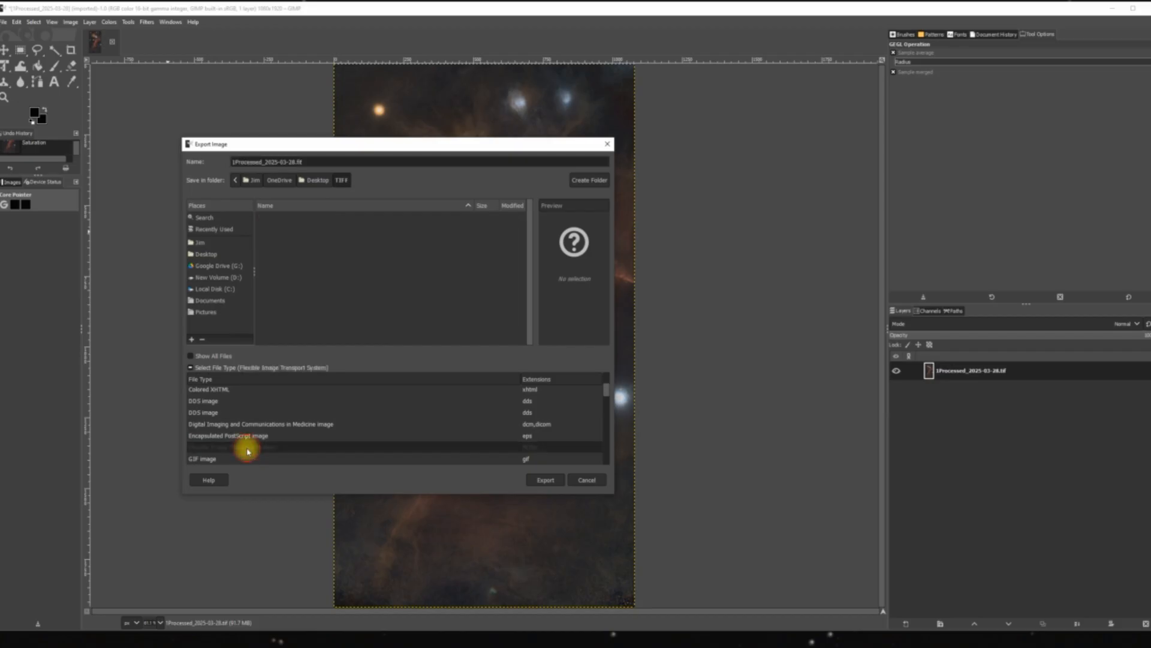
left_click(233, 279)
scroll(379, 279, "down", 2)
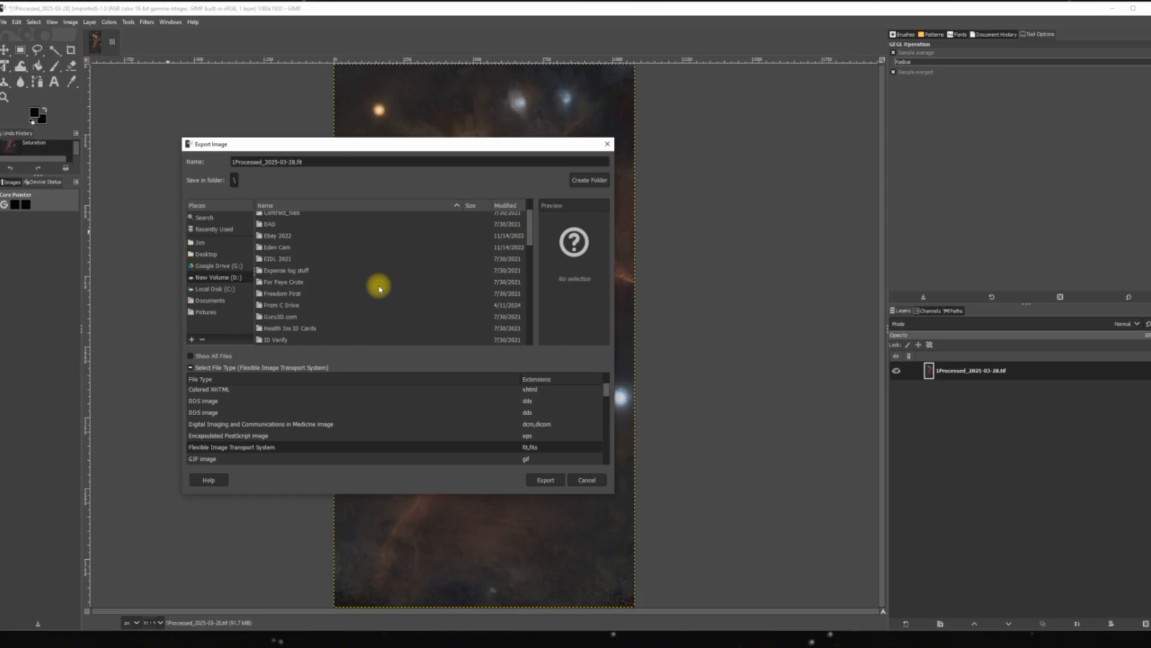
scroll(379, 290, "down", 5)
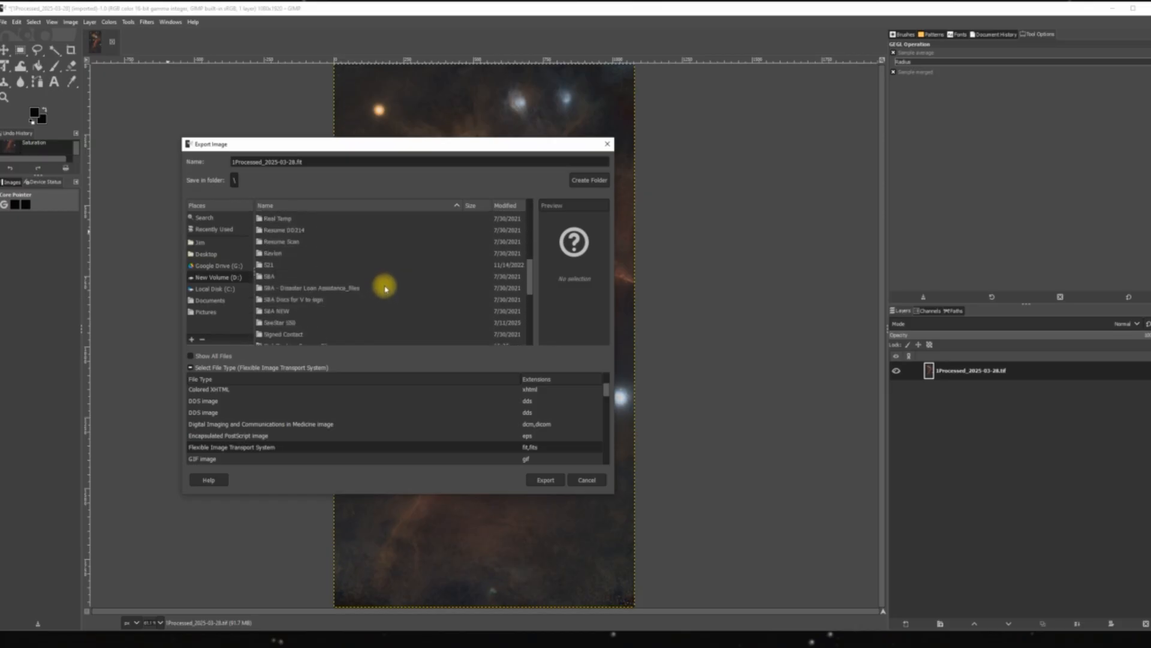
scroll(360, 299, "down", 1)
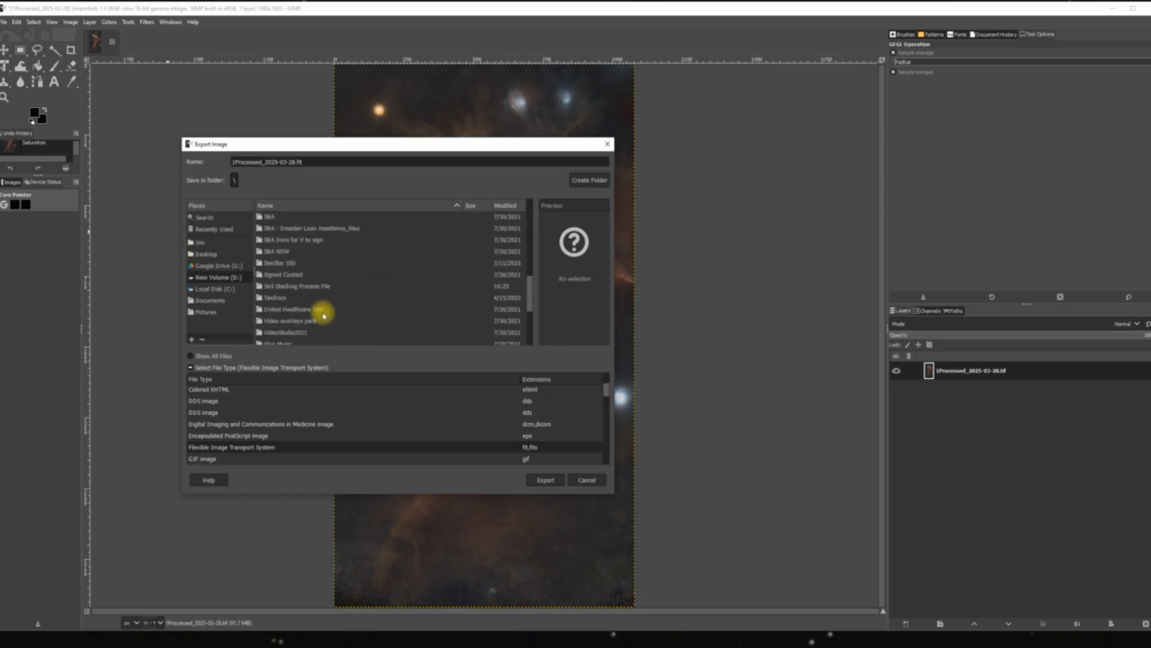
double_click(292, 287)
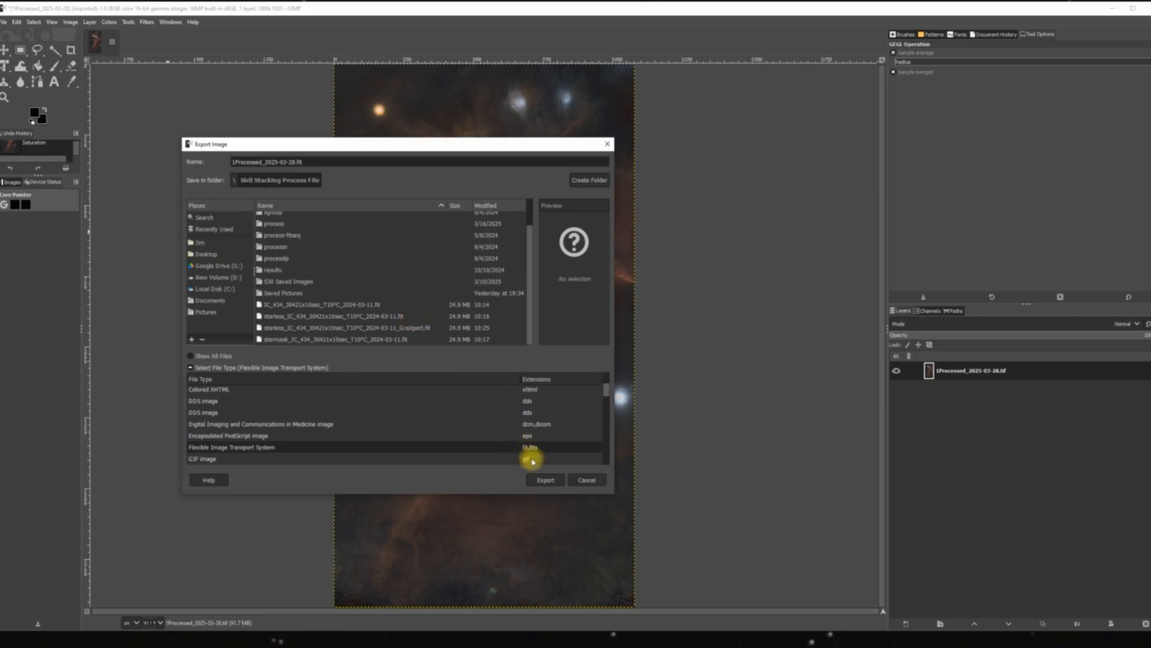
left_click(545, 483)
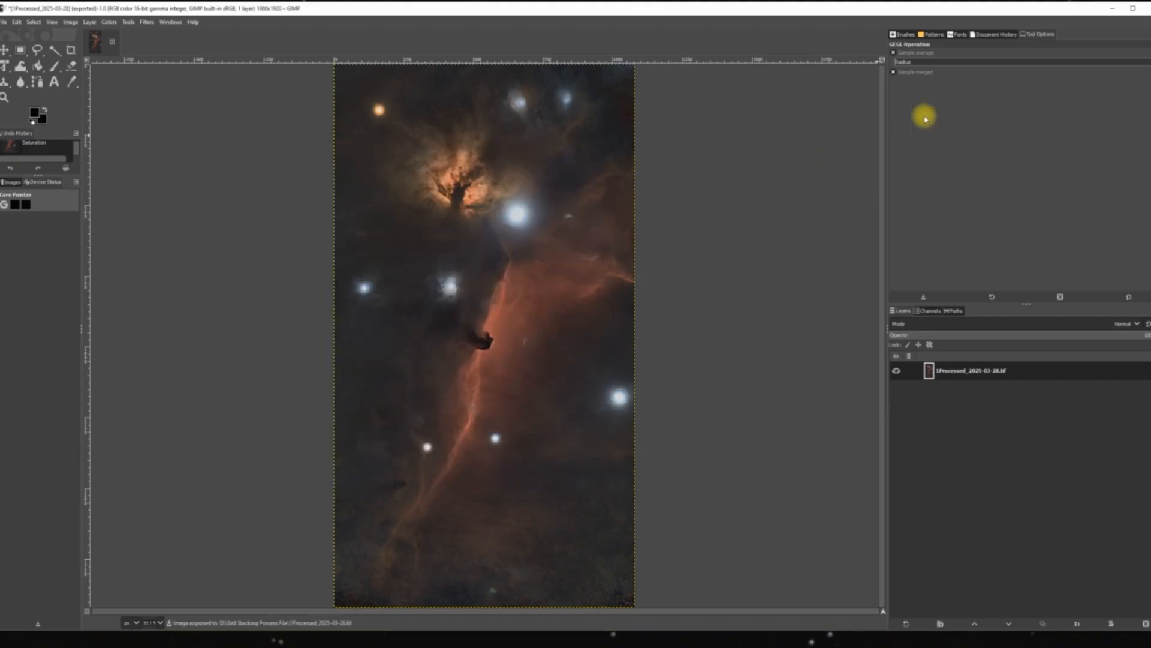
Minimize the starless image's window, launch GIMP again and open Processed_2025-03-28.tif from the TIFF folder on the Desktop.
left_click(1113, 8)
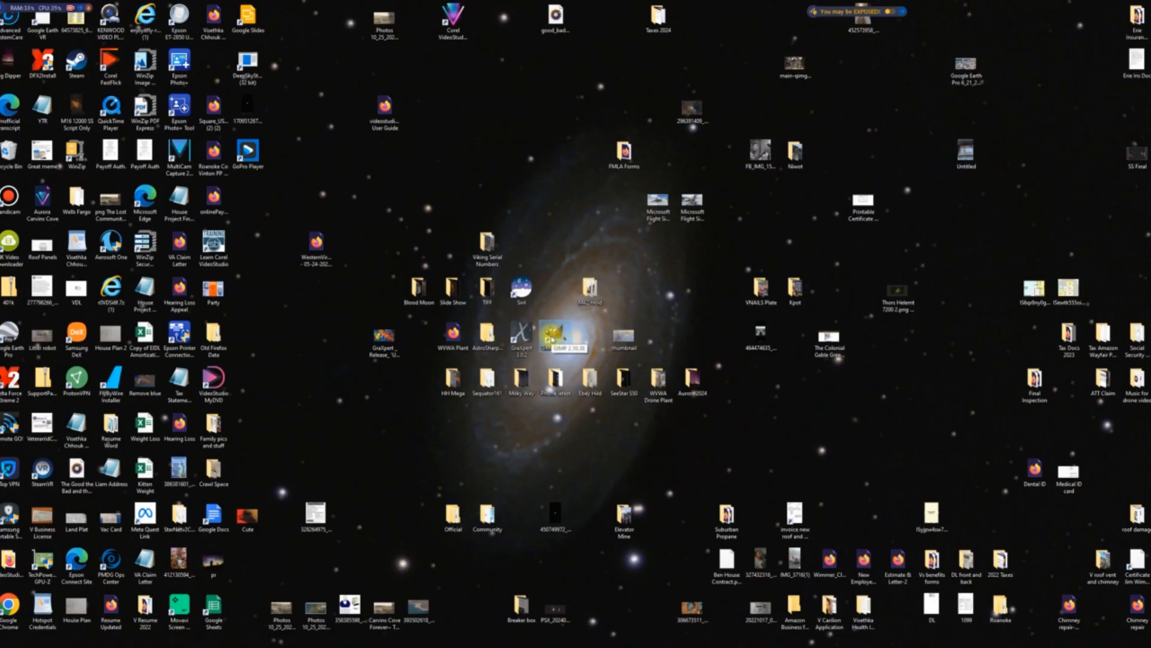
double_click(552, 337)
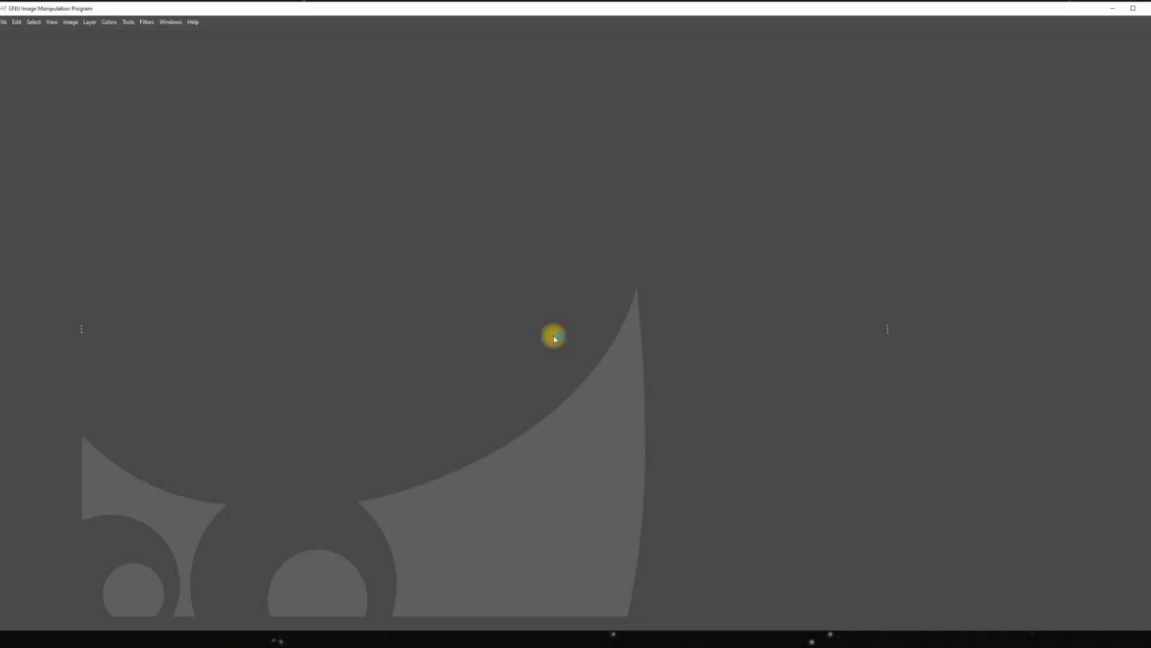
left_click(3, 23)
left_click(13, 49)
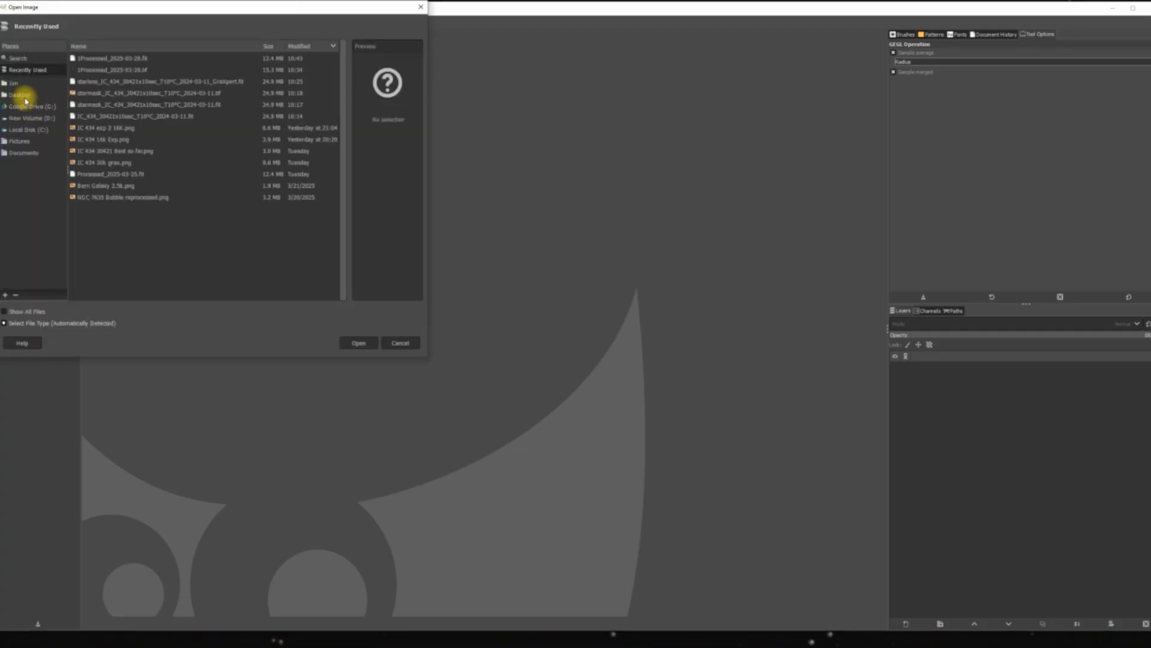
left_click(23, 95)
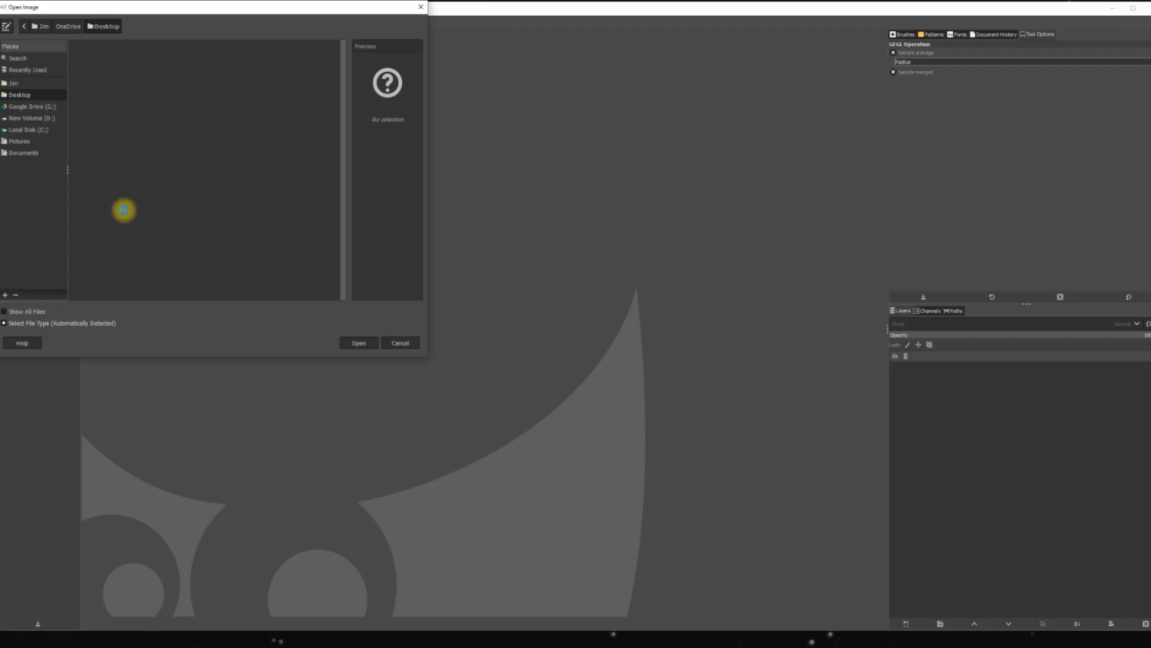
scroll(126, 214, "down", 10)
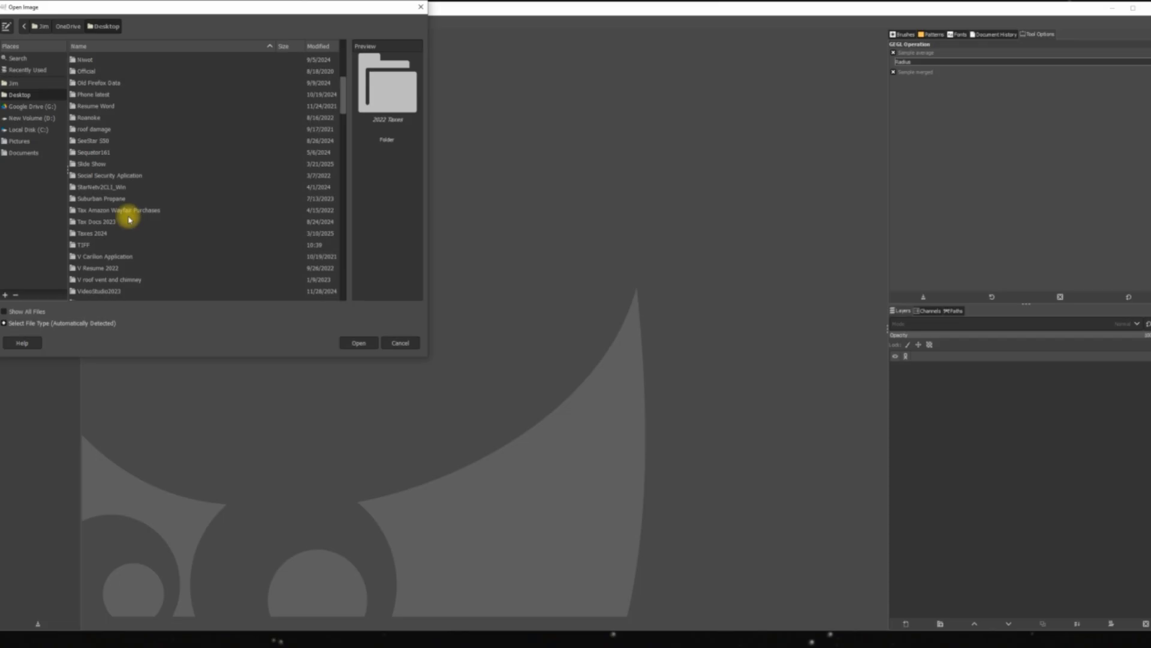
double_click(87, 247)
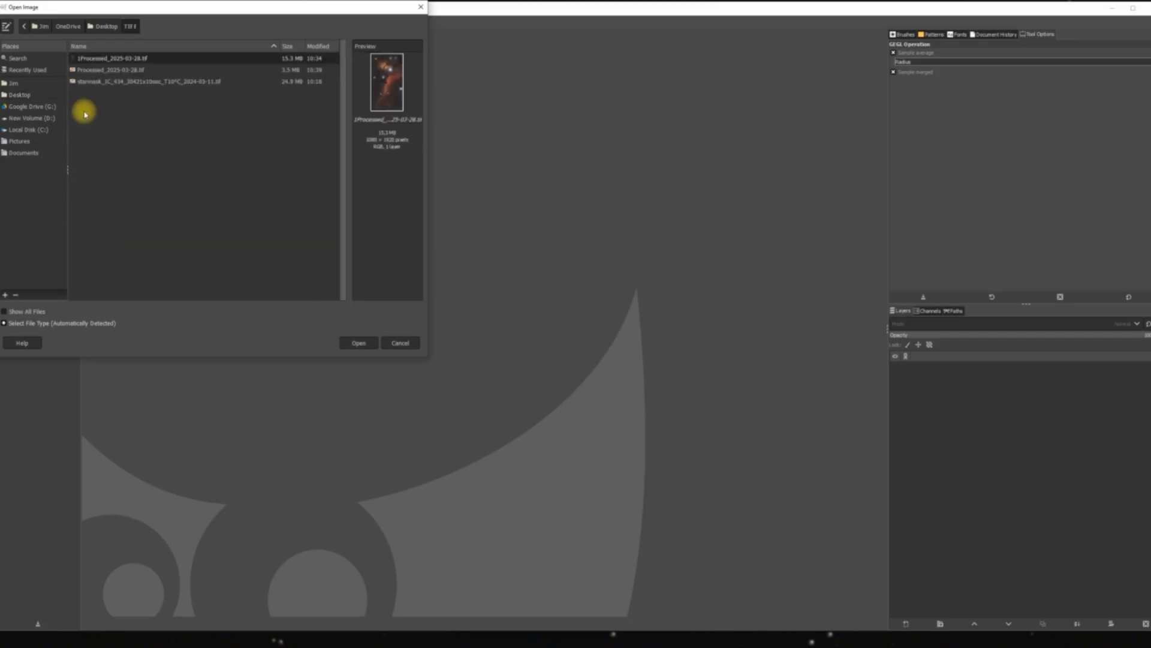
double_click(98, 71)
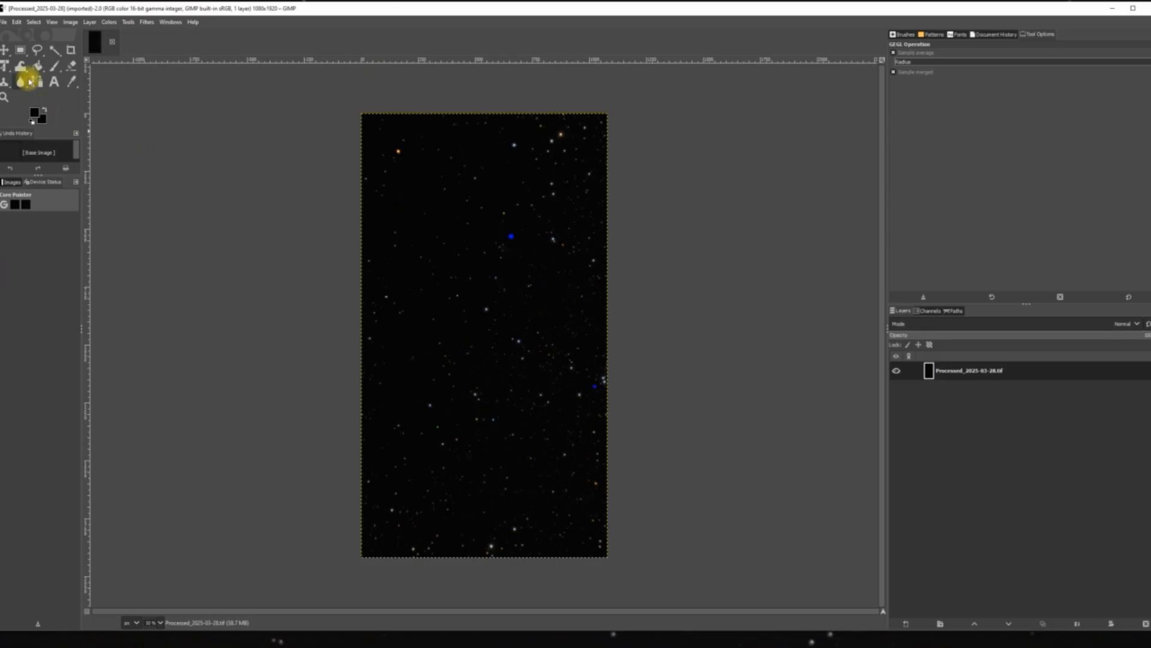
Set up an export of the starmask image with Flexible Image Transport System as the file type.
left_click(4, 23)
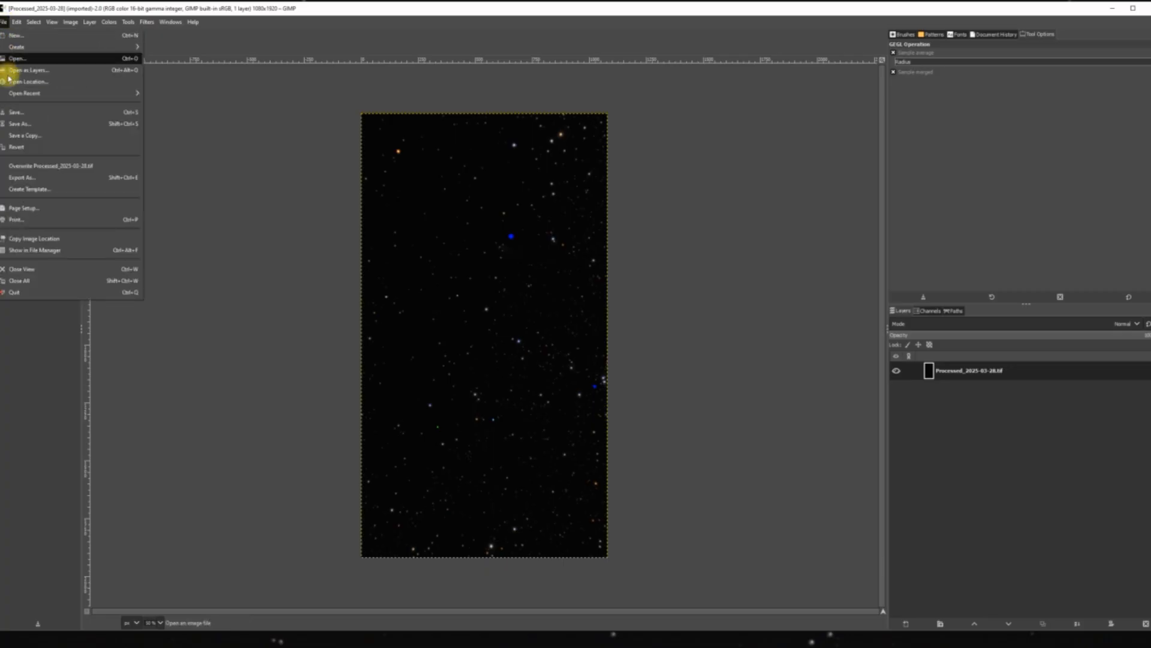
left_click(35, 178)
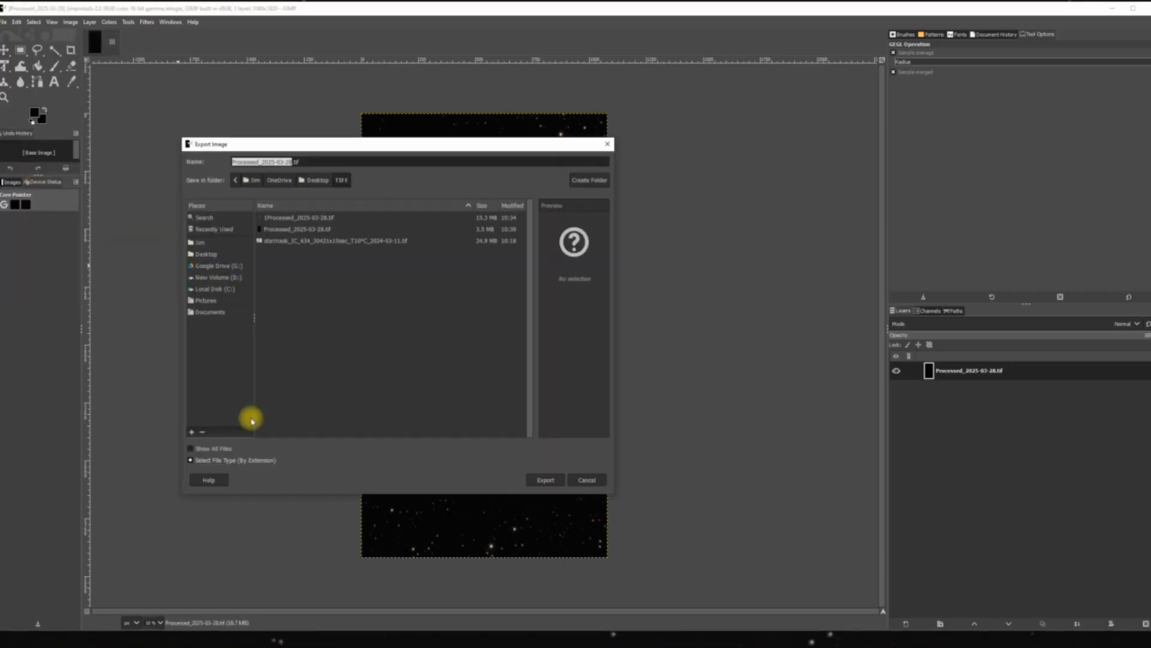
left_click(259, 460)
scroll(273, 445, "down", 3)
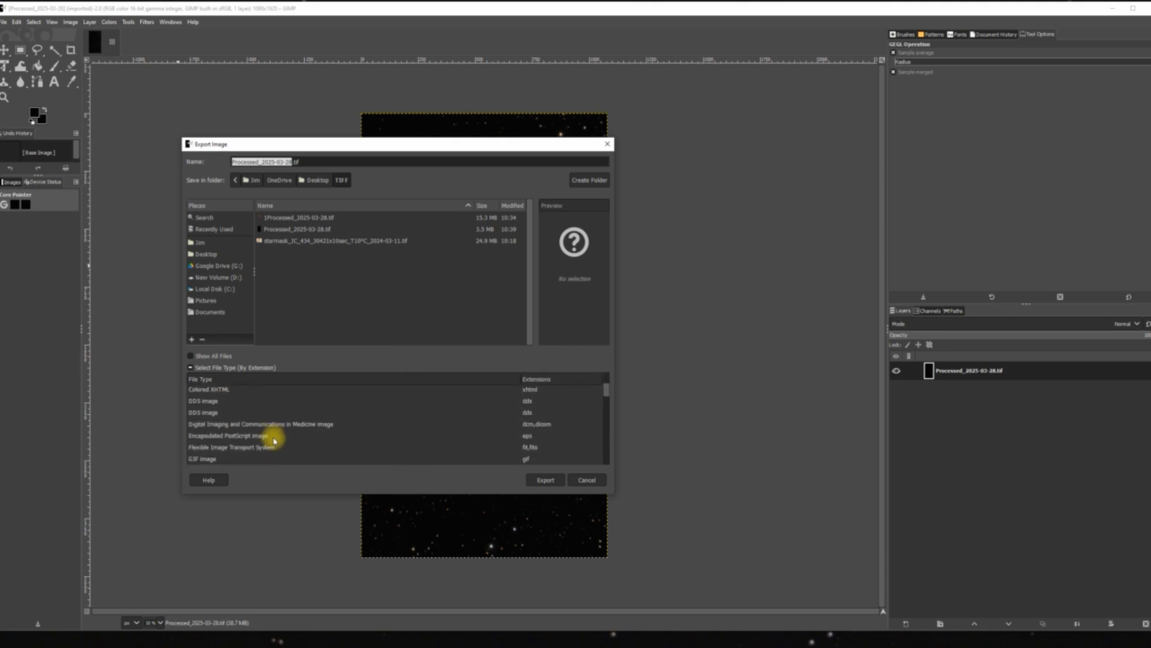
left_click(269, 449)
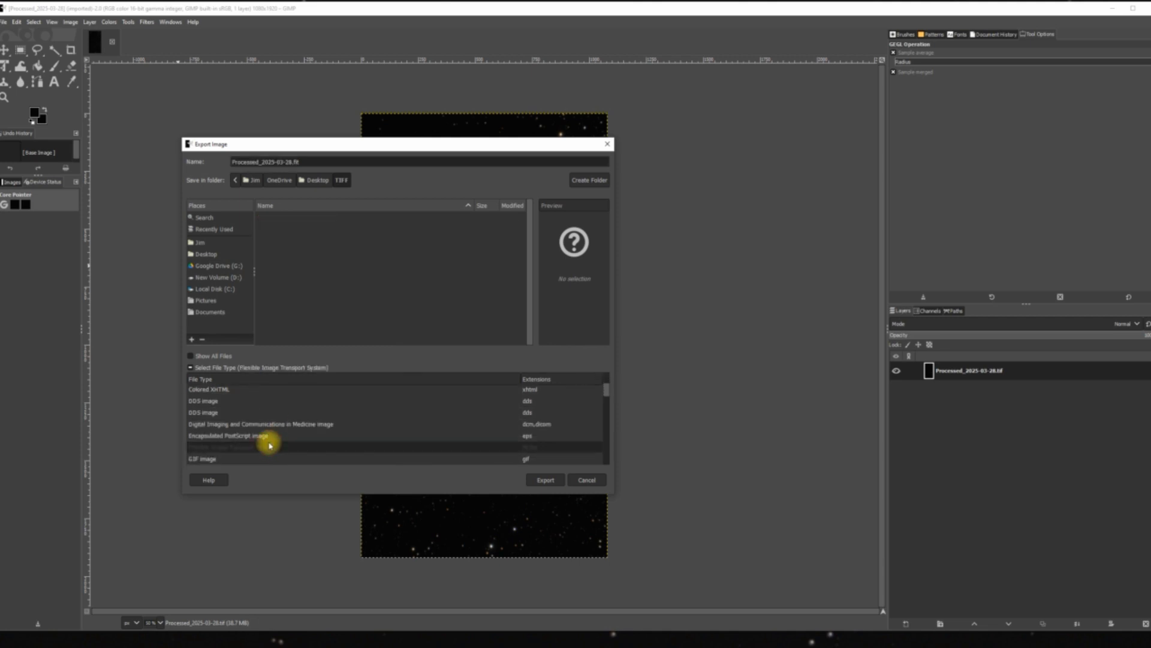
Export the starmask as Processed_2025-03-28.fit to the Siril Stacking Process File folder on New Volume (D:), and close its GIMP window.
left_click(236, 280)
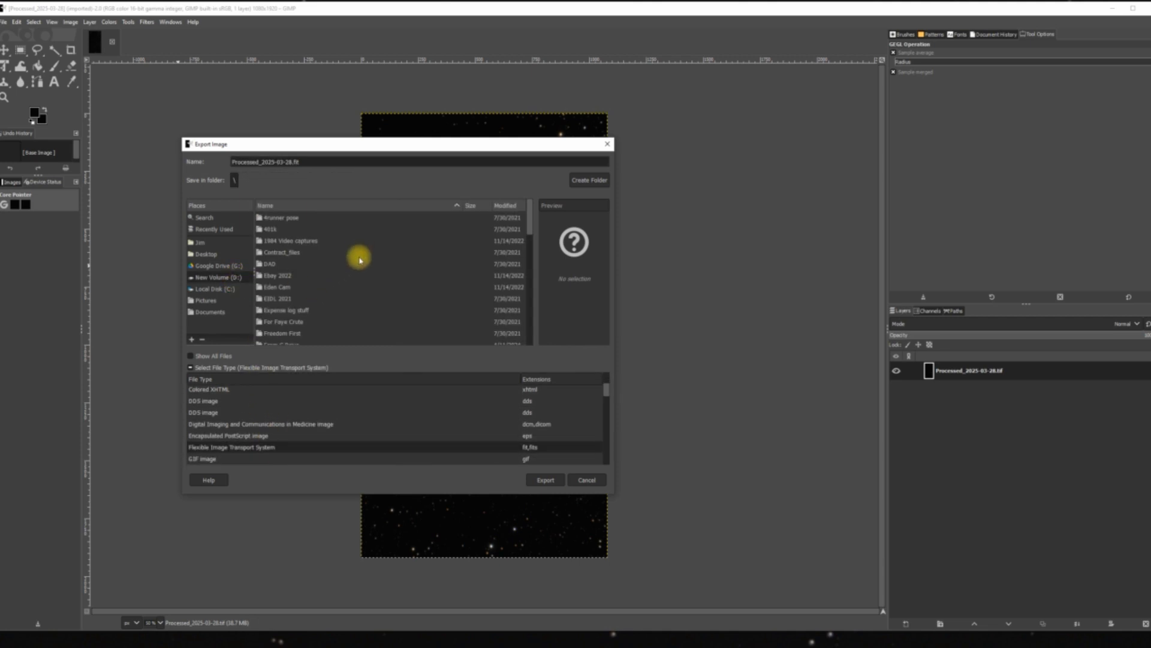
scroll(354, 276, "down", 5)
scroll(346, 294, "down", 3)
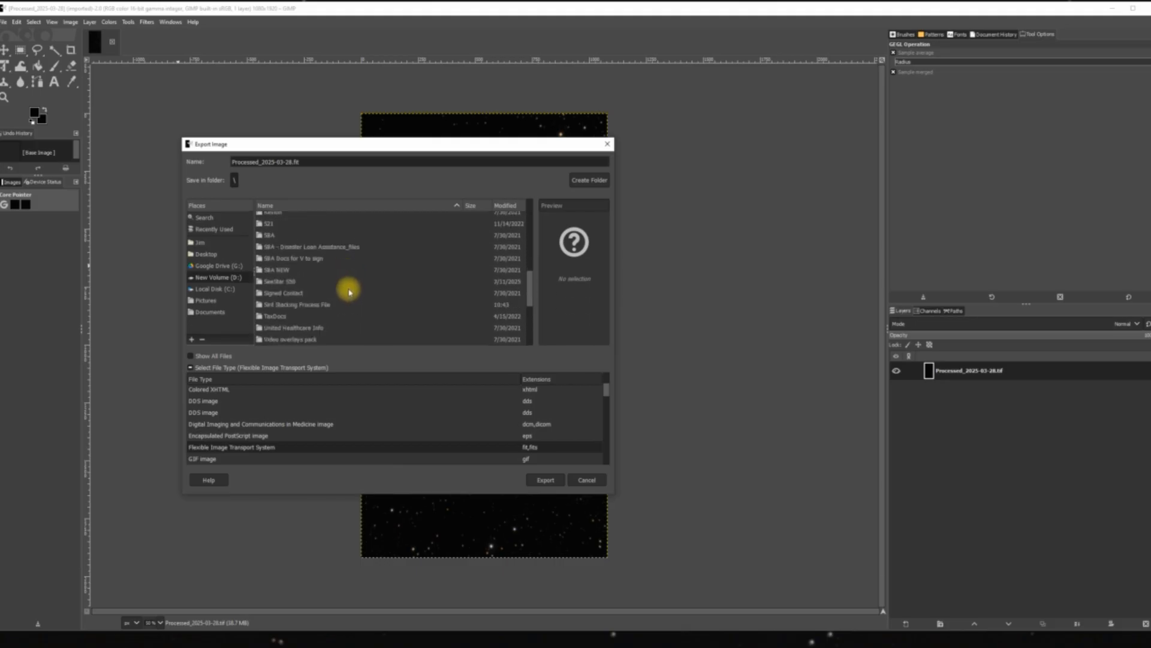
scroll(337, 288, "down", 2)
scroll(338, 285, "up", 5)
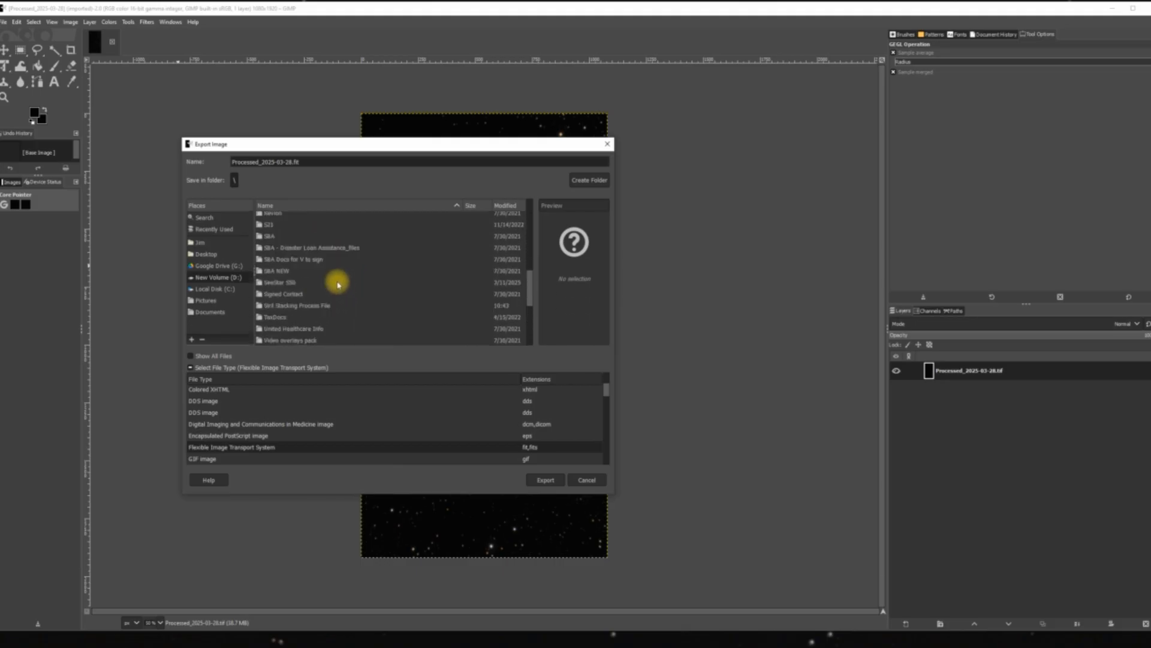
scroll(346, 291, "down", 2)
scroll(348, 292, "down", 1)
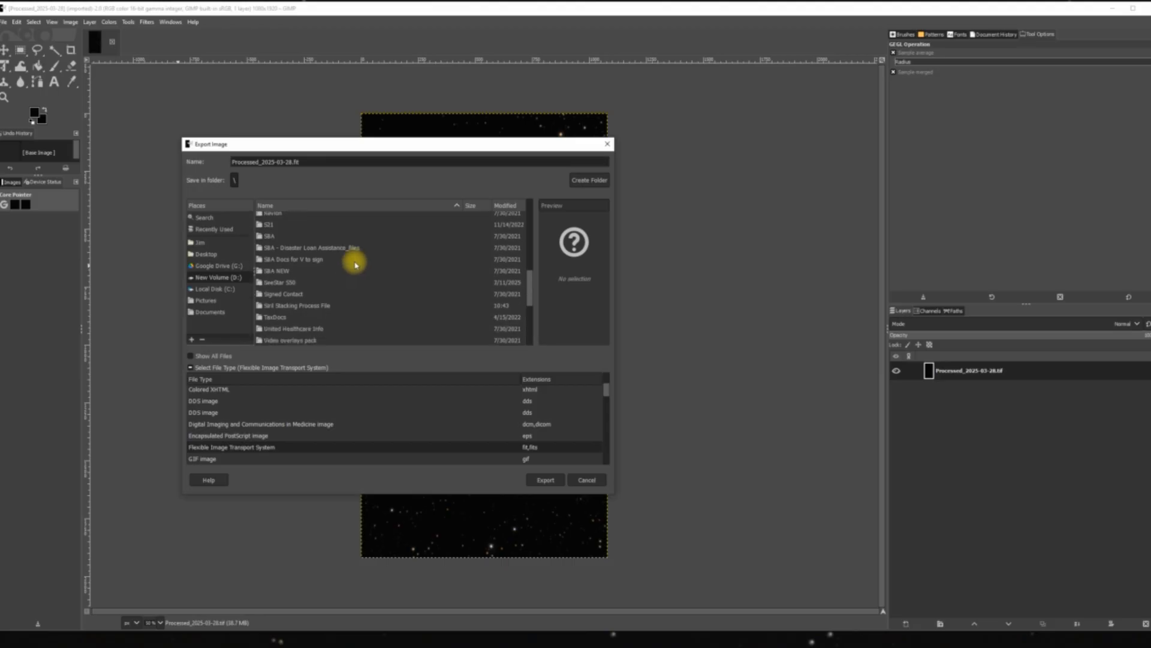
scroll(360, 265, "down", 5)
scroll(366, 266, "up", 1)
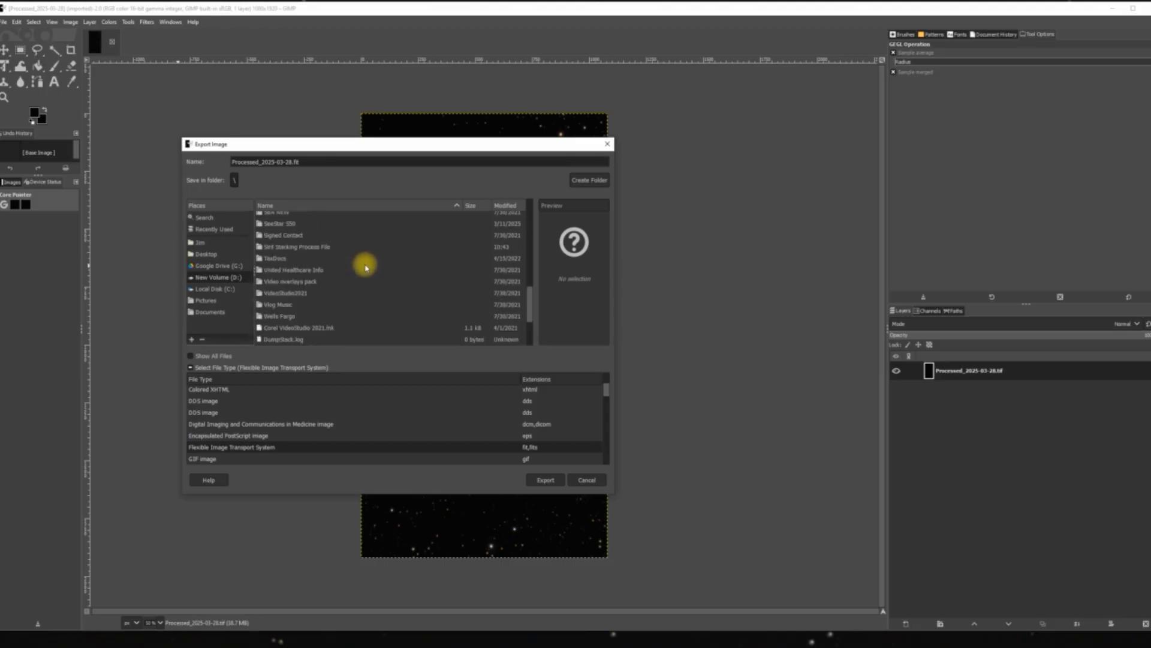
double_click(328, 251)
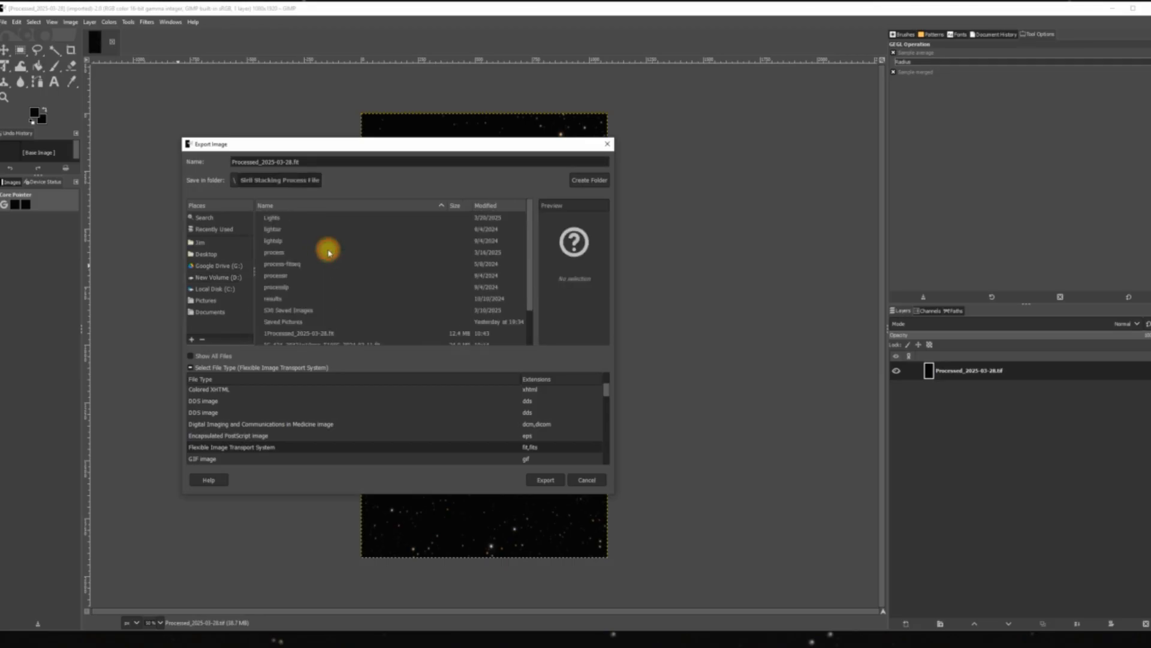
left_click(556, 480)
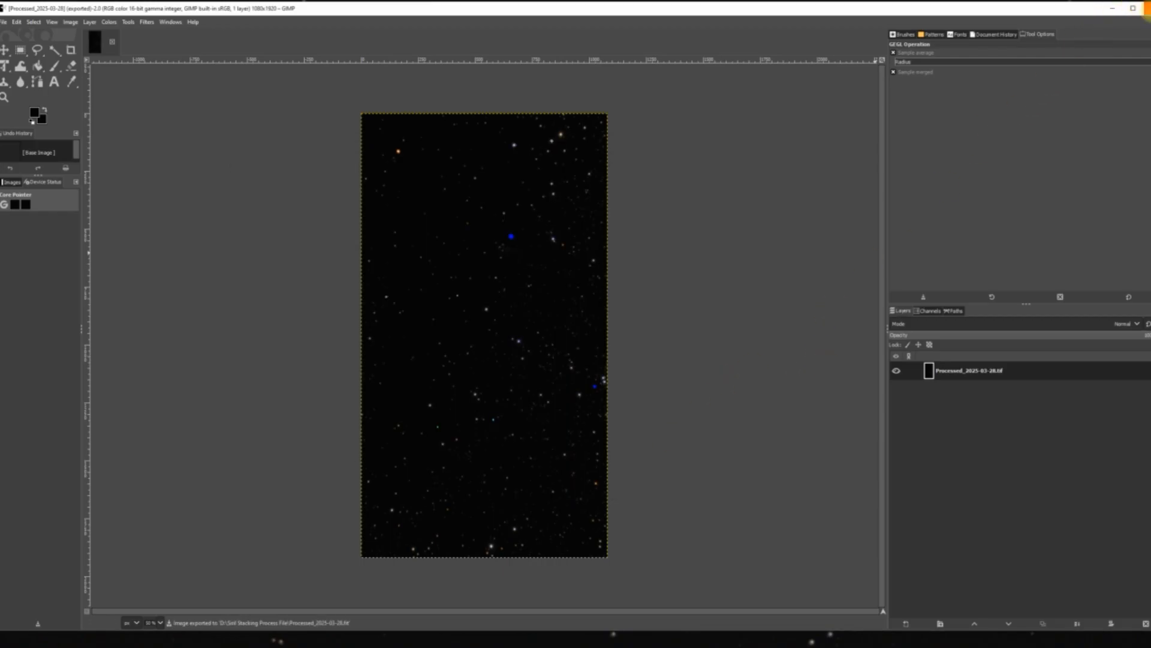
left_click(1144, 9)
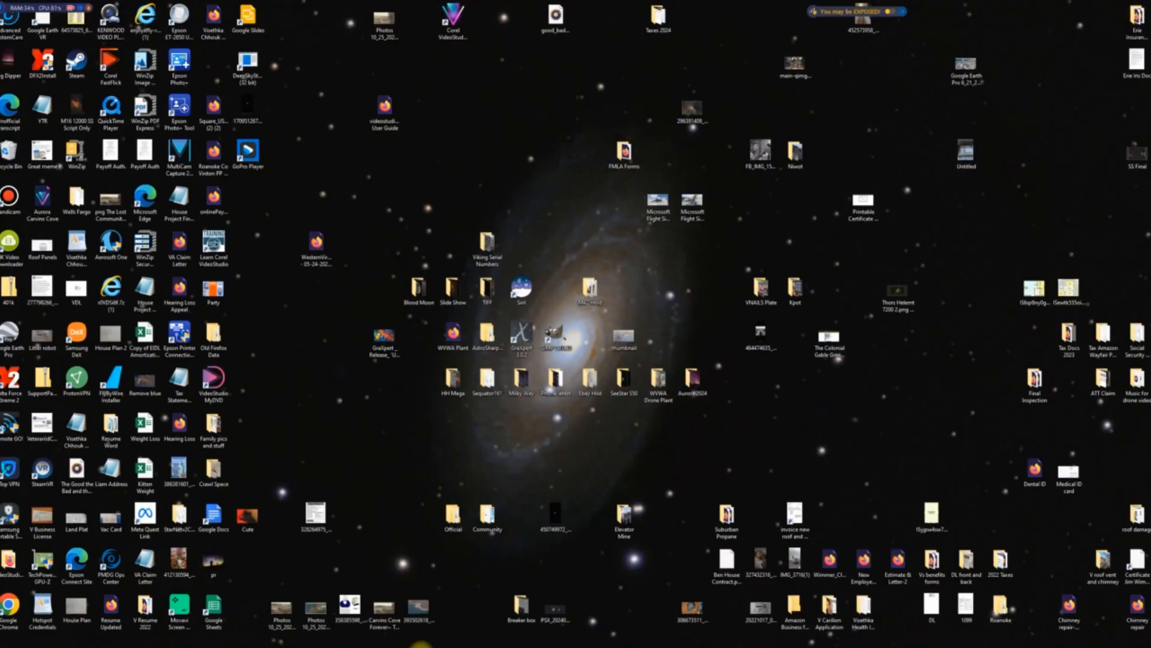
Switch to Siril, open 1Processed_2025-03-28.fit from the Siril Stacking Process File folder and save it.
left_click(456, 632)
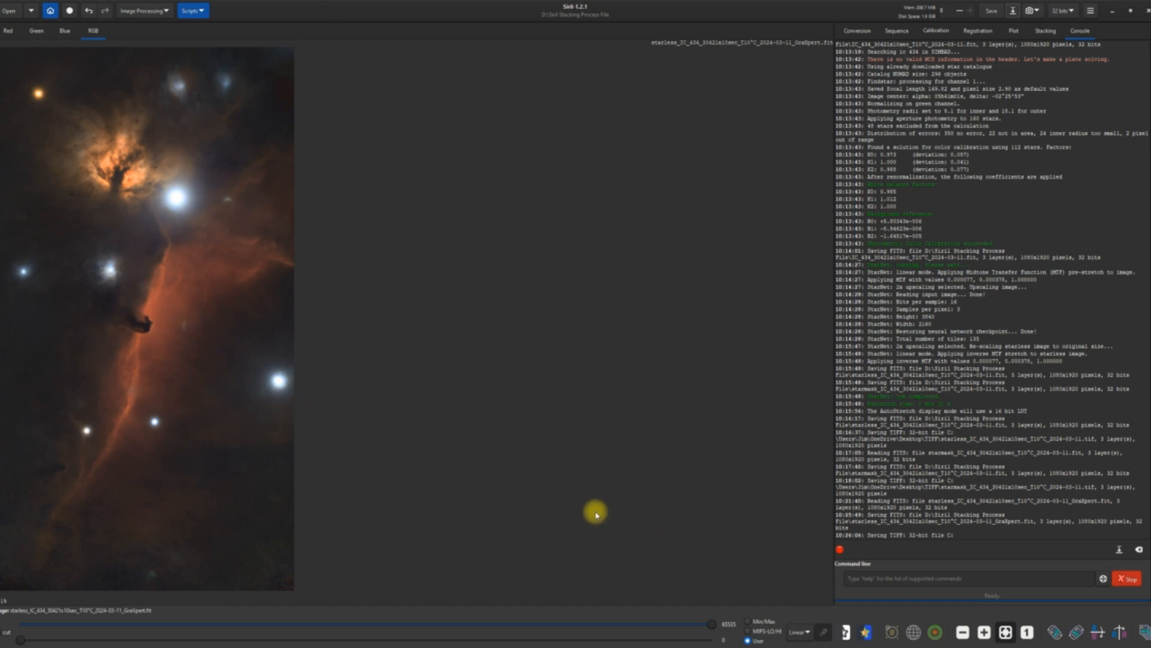
left_click(166, 10)
left_click(390, 154)
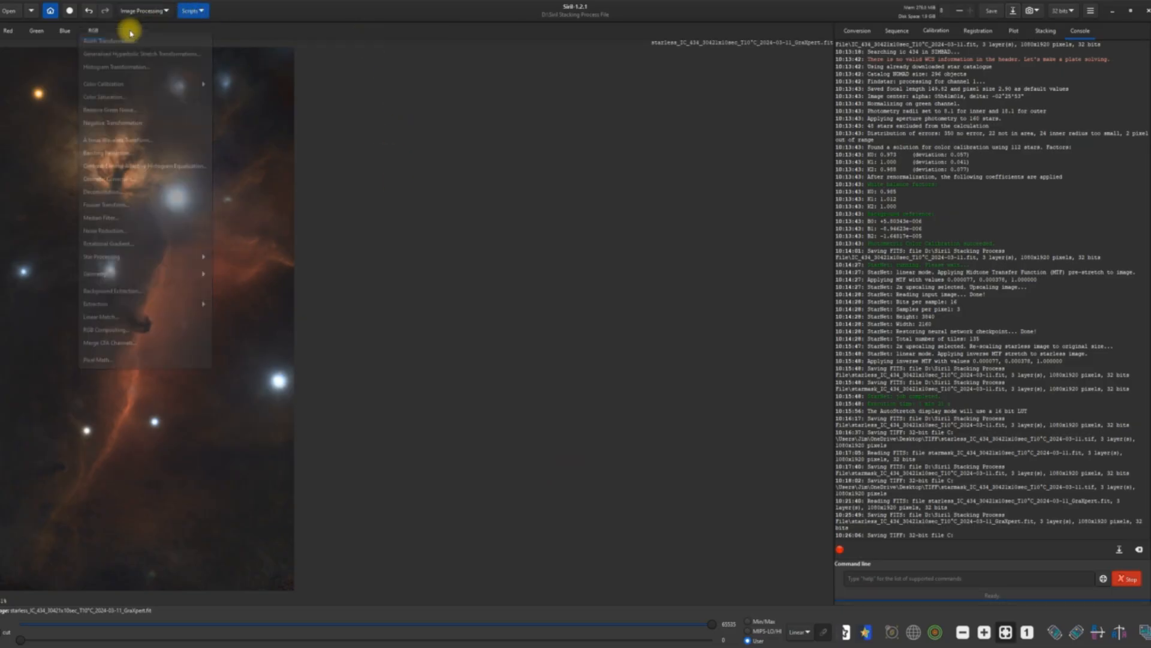
left_click(3, 11)
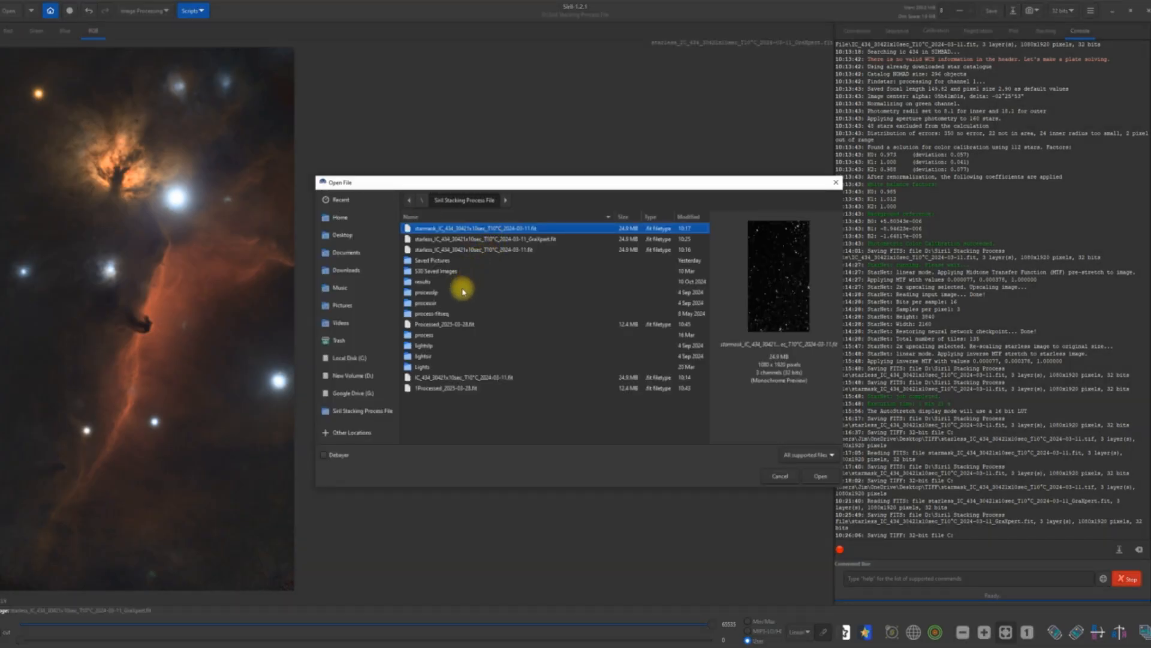
left_click(436, 389)
double_click(436, 393)
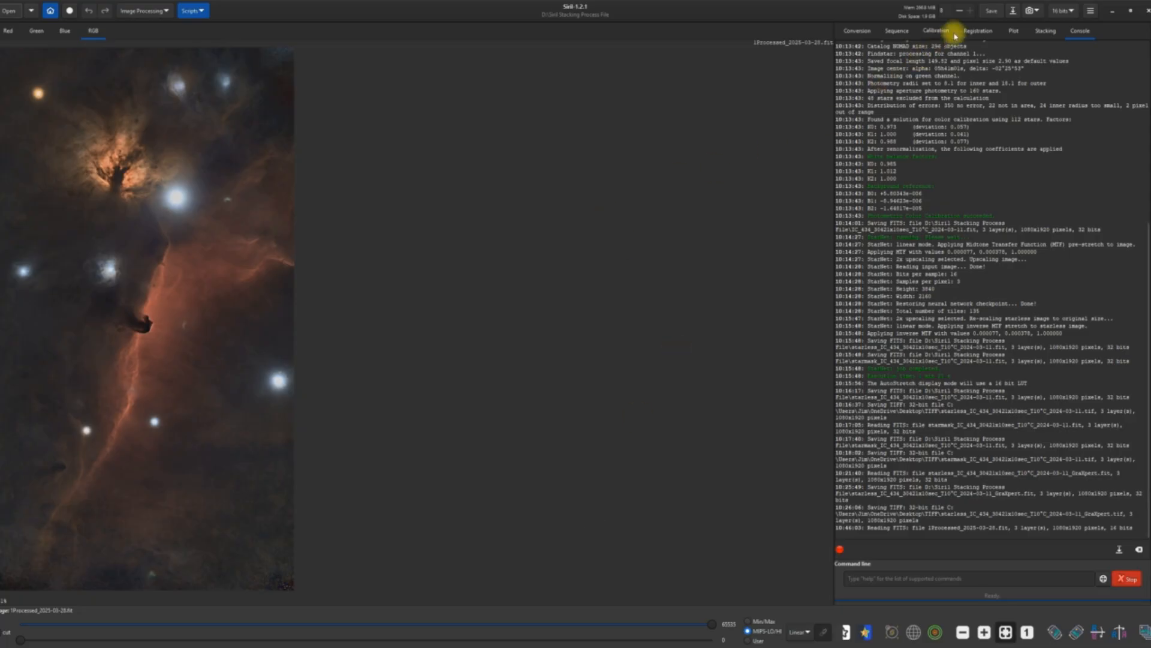
left_click(989, 12)
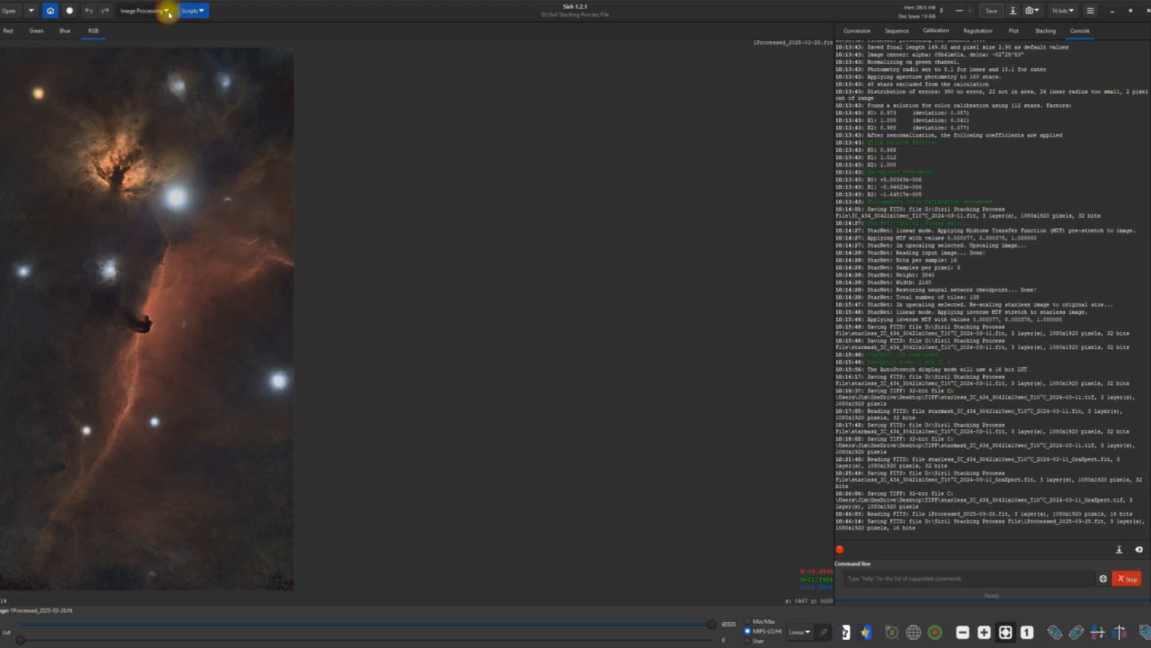
Open Star Recomposition and load 1Processed_2025-03-28.fit as the background image and Processed_2025-03-28.fit as the star image.
left_click(166, 11)
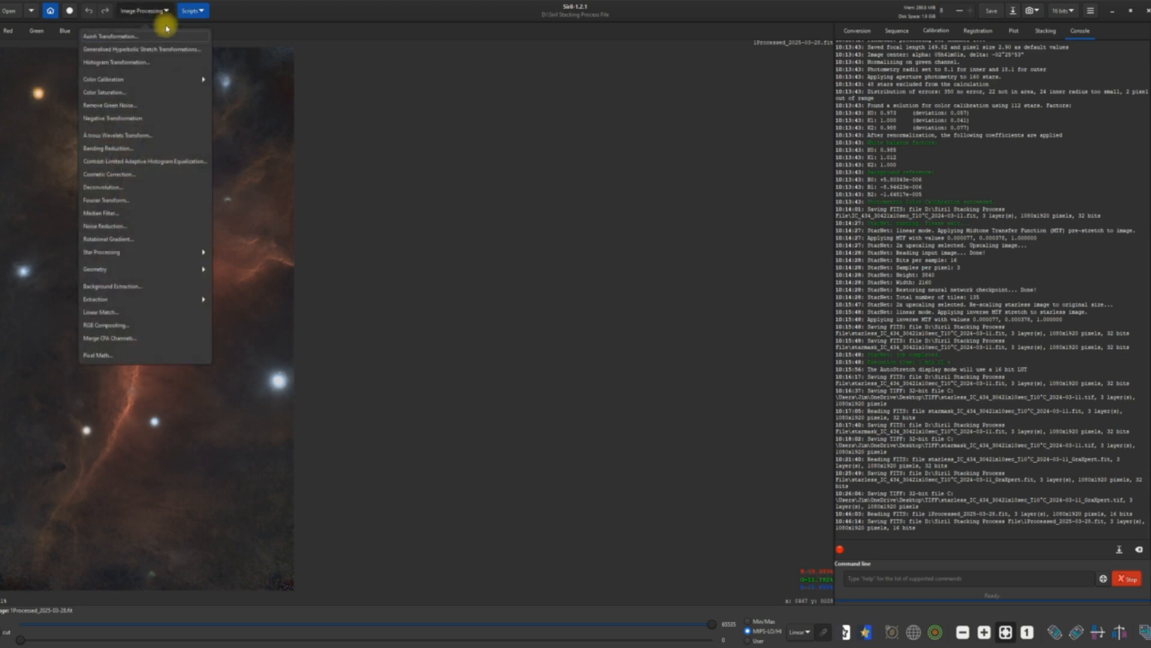
left_click(116, 255)
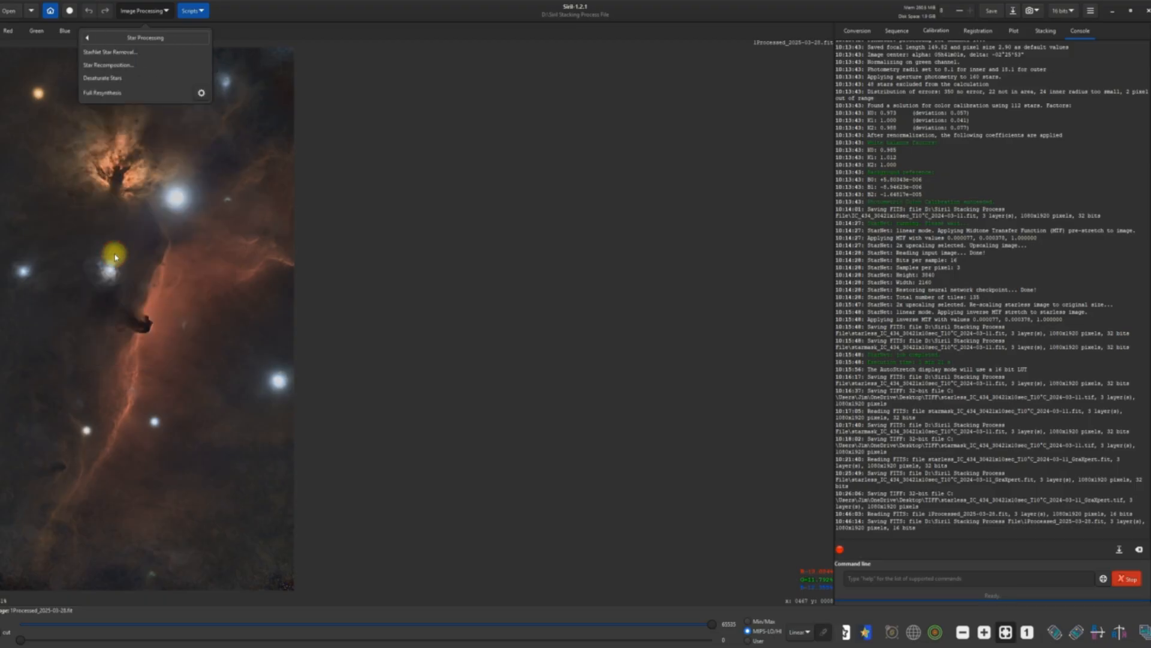
left_click(108, 65)
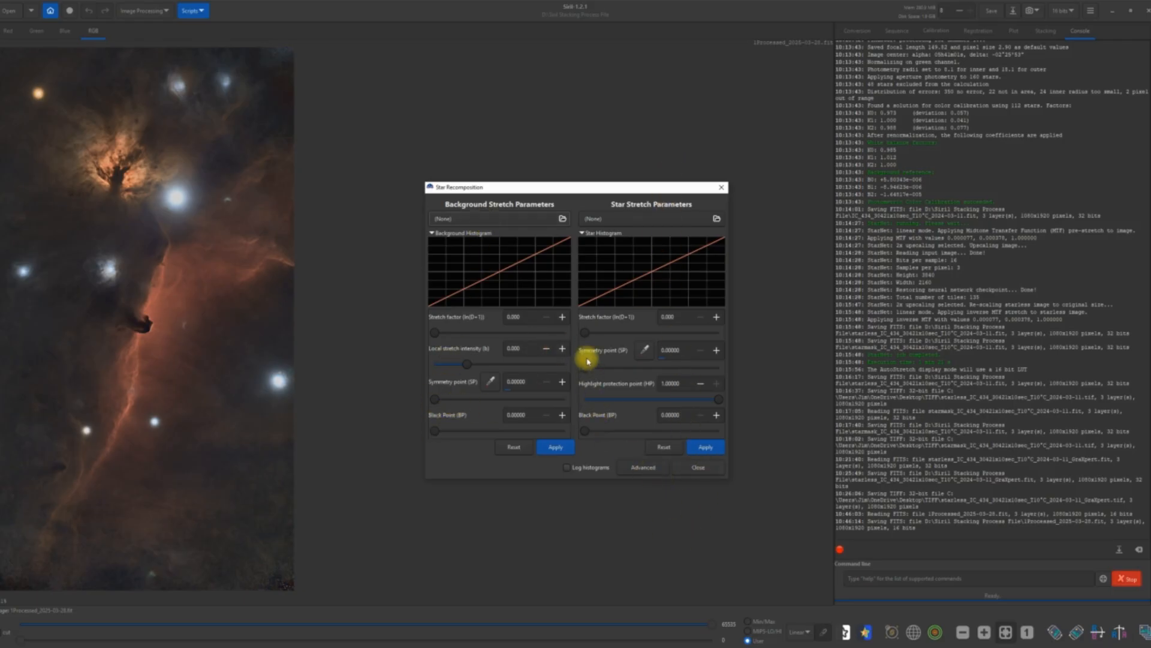
left_click(562, 218)
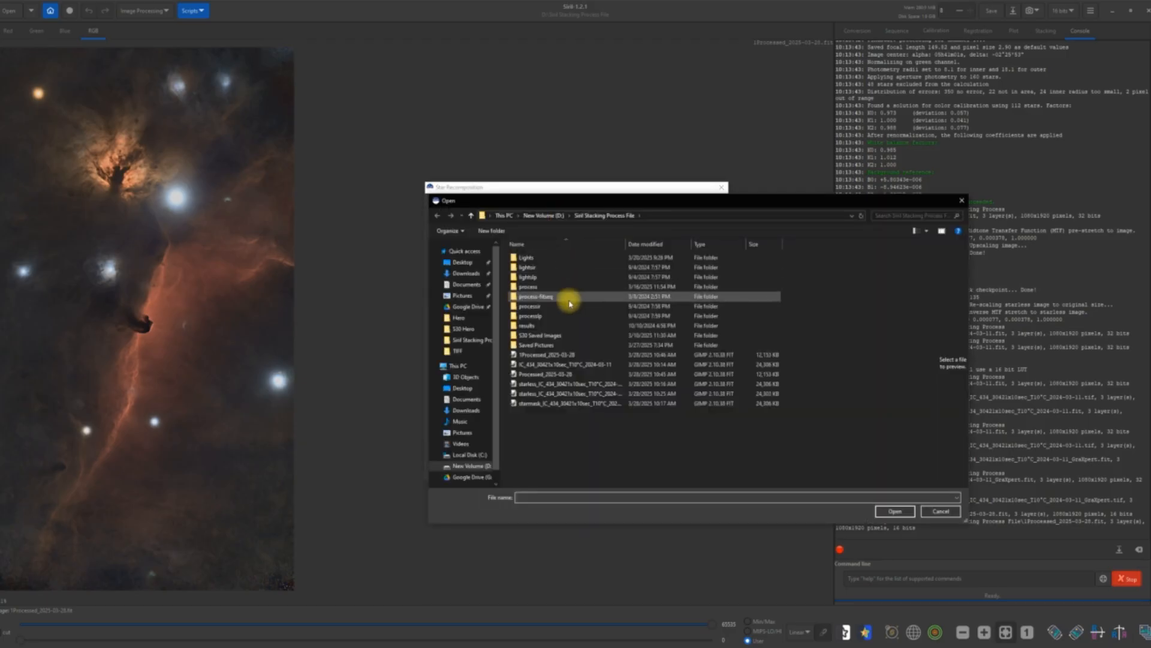
double_click(540, 356)
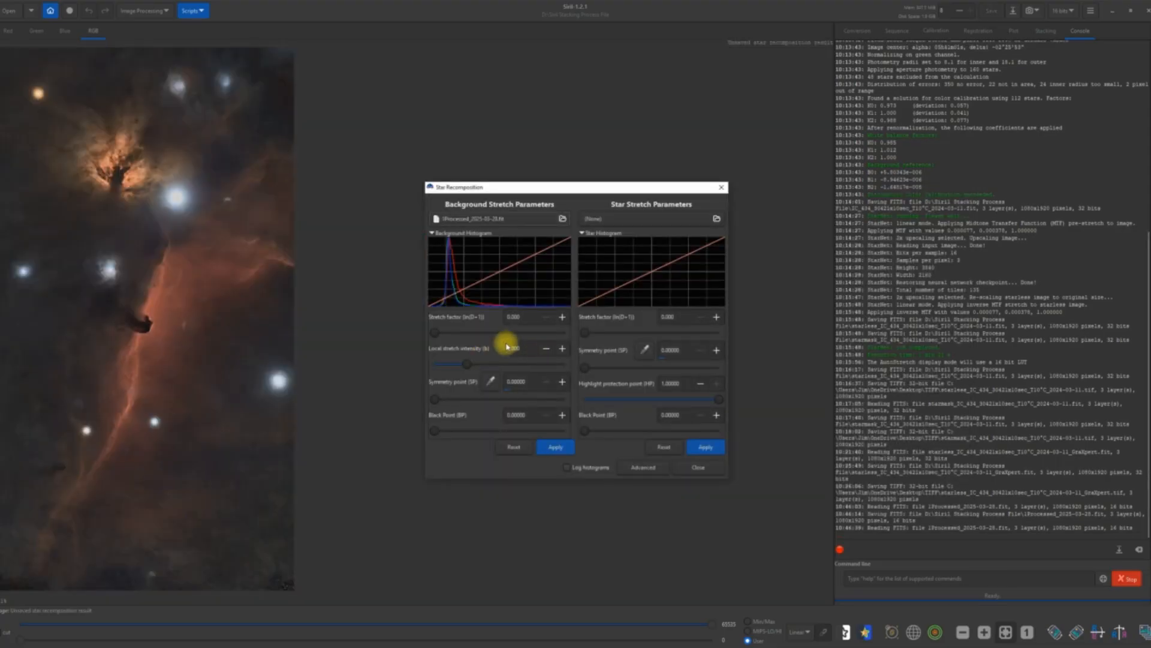
left_click(716, 220)
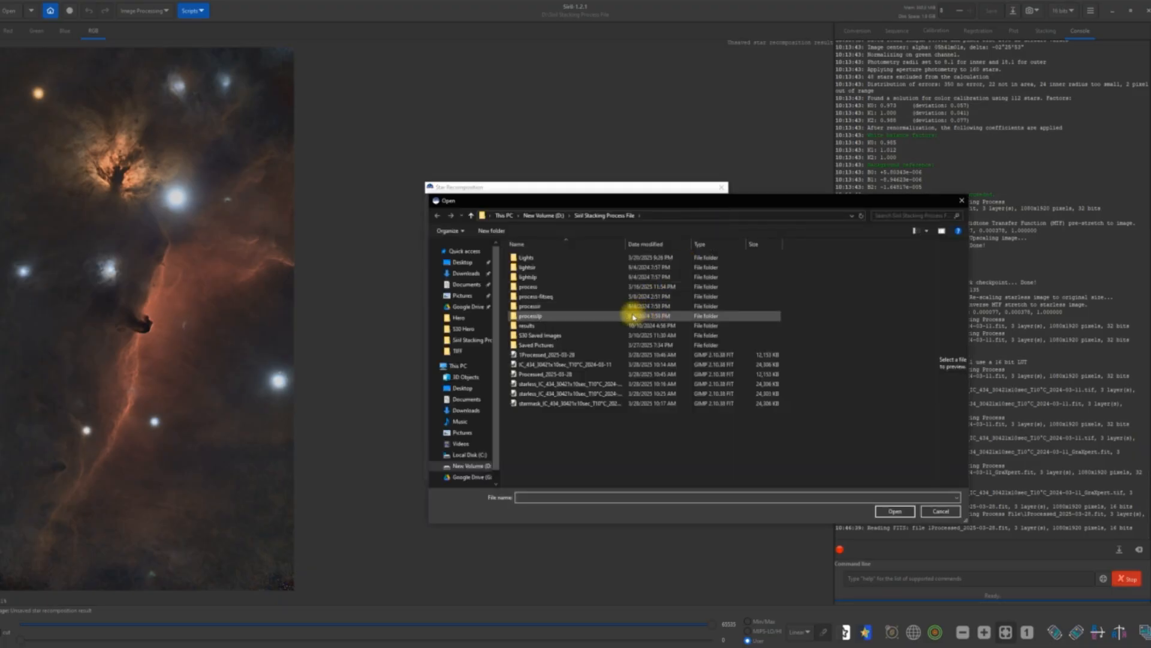
double_click(557, 375)
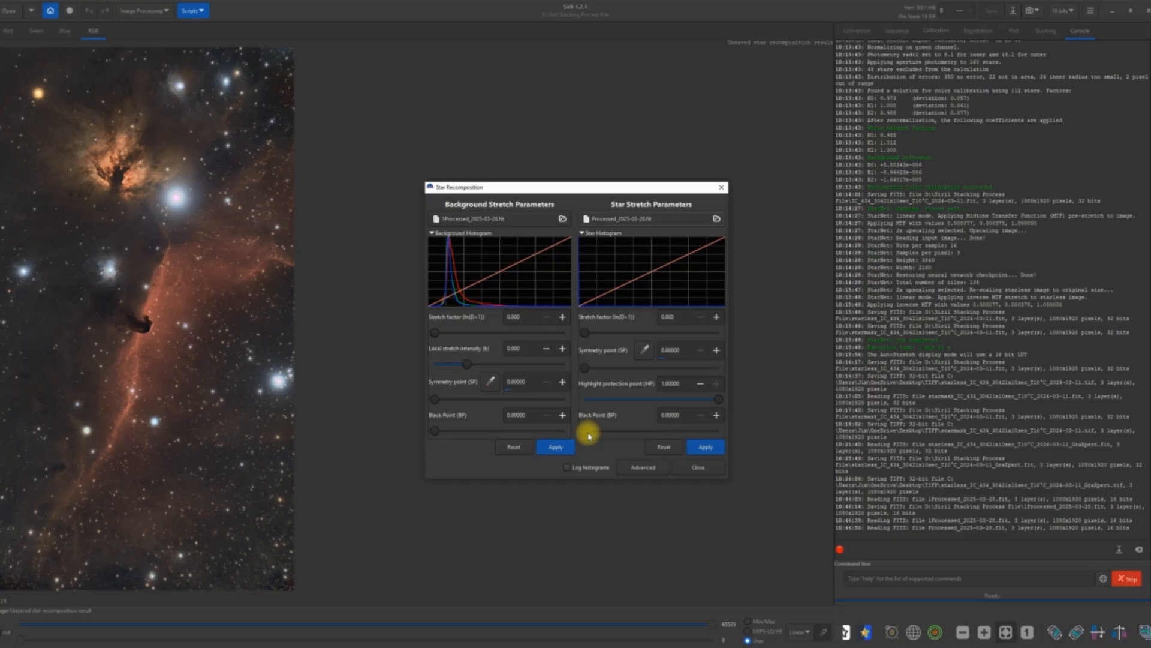
Raise the star image's black point to about 0.09 and apply that stretch to the stars.
mouse_move(589, 430)
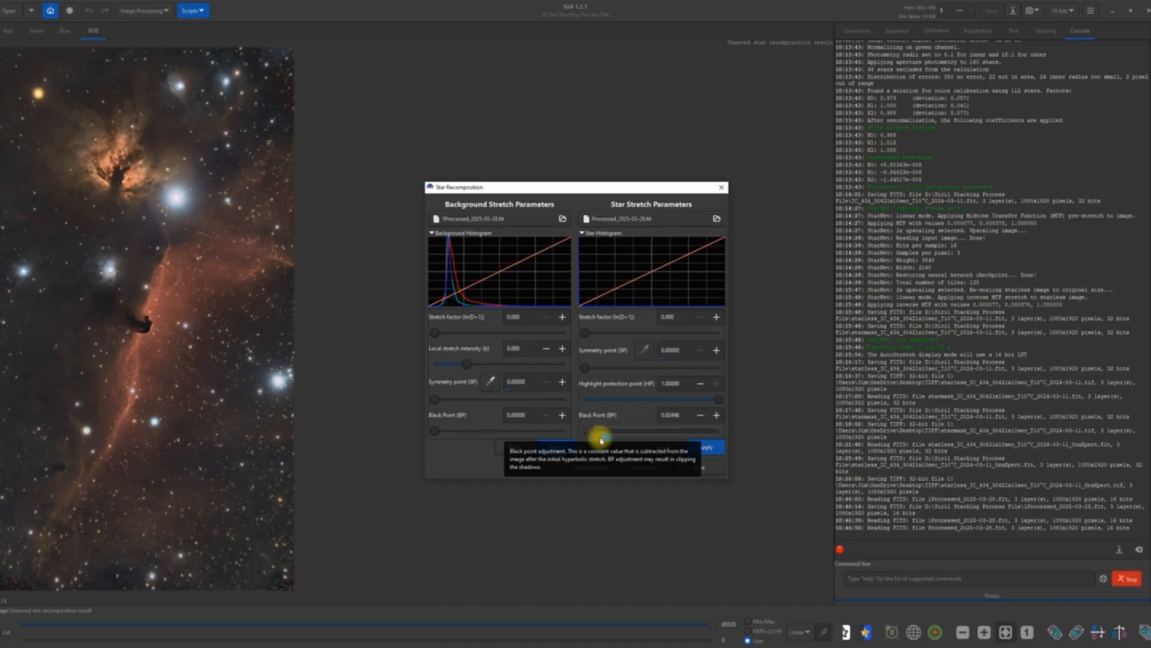
mouse_move(585, 430)
left_mouse_down()
mouse_move(720, 434)
mouse_move(605, 436)
left_mouse_up()
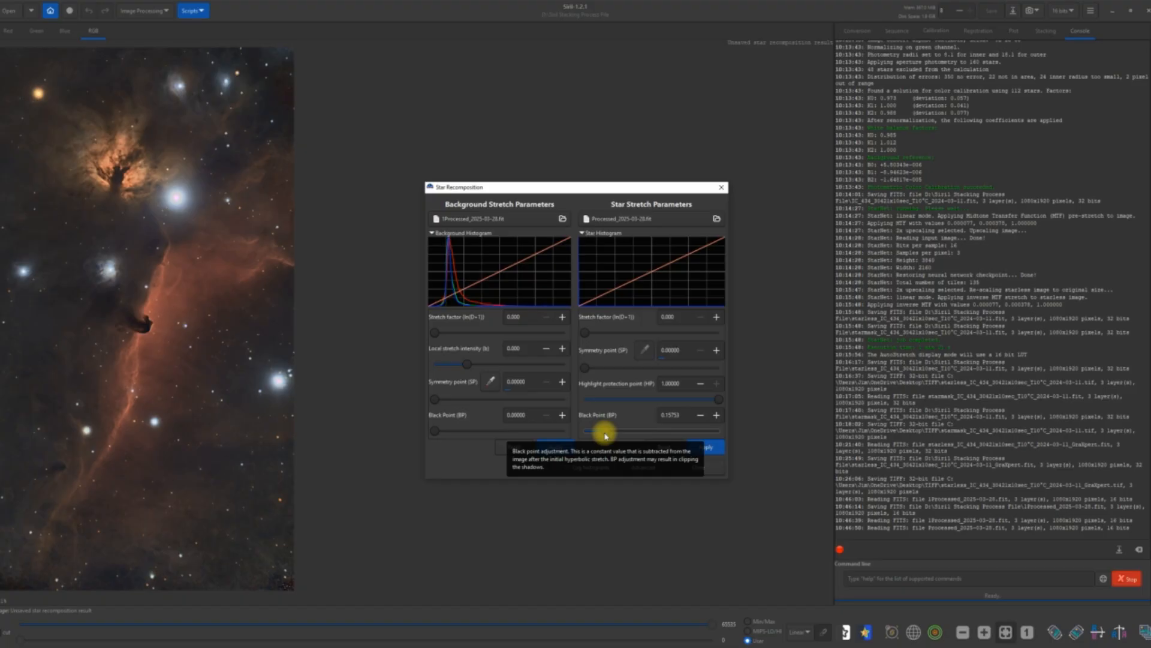
left_click_drag(606, 435, 595, 436)
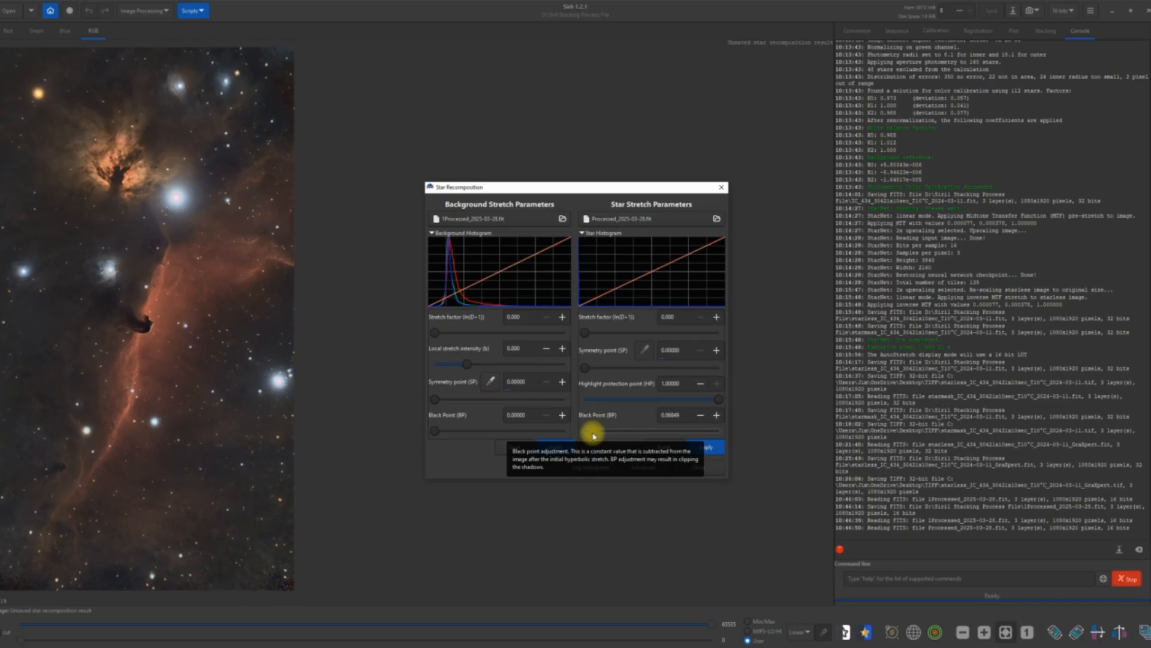
left_click_drag(595, 436, 601, 436)
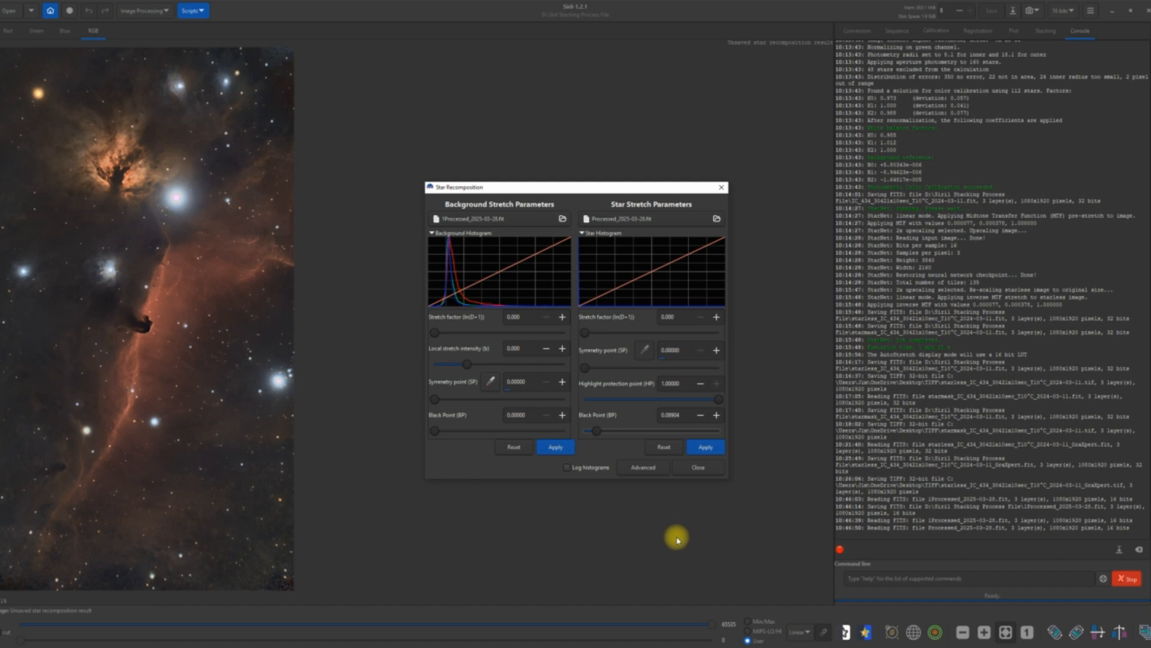
left_click(711, 456)
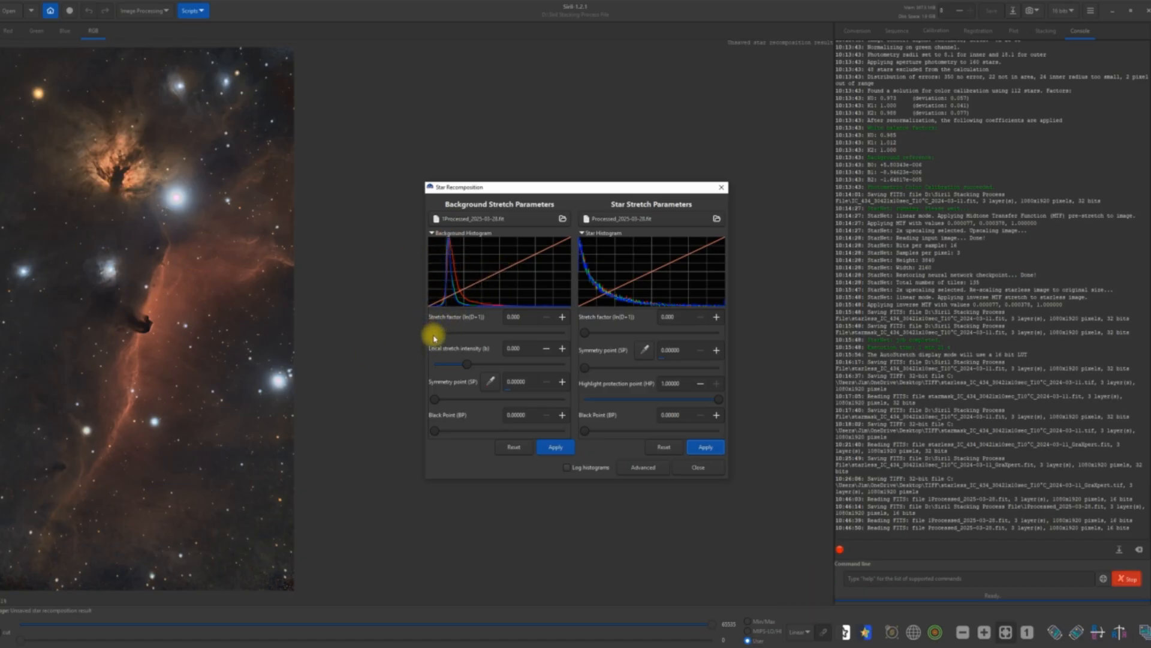
Raise the background image's black point to about 0.03, apply the stretch and close Star Recomposition.
mouse_move(435, 334)
left_mouse_down()
mouse_move(453, 334)
mouse_move(434, 334)
left_mouse_up()
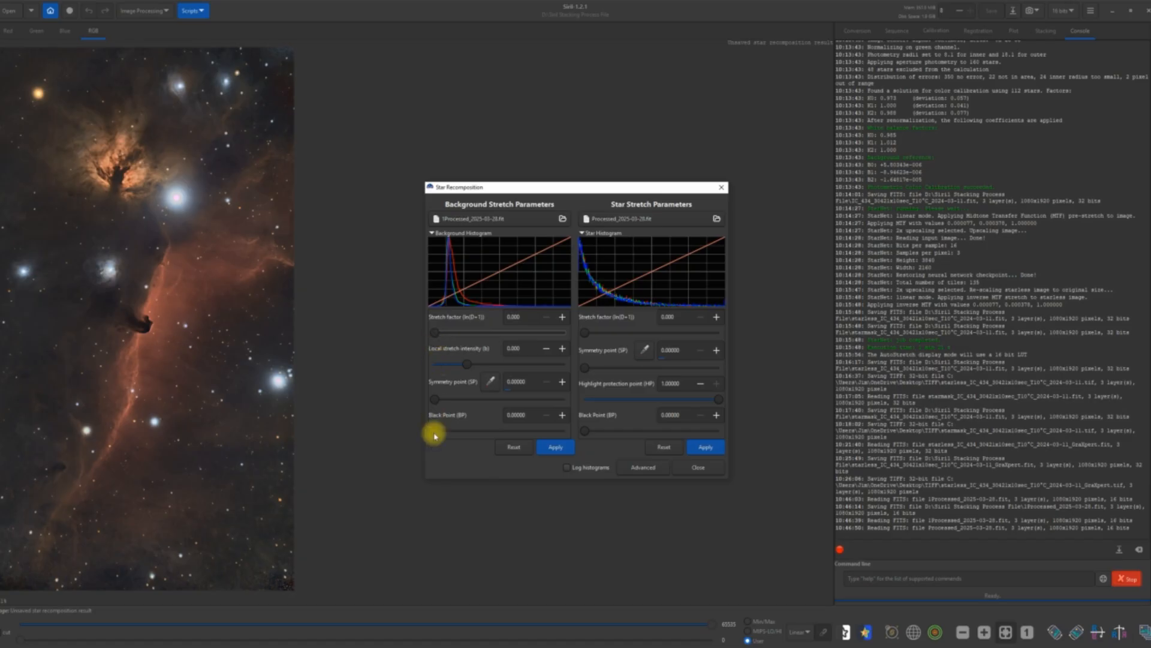
left_click_drag(435, 436, 446, 434)
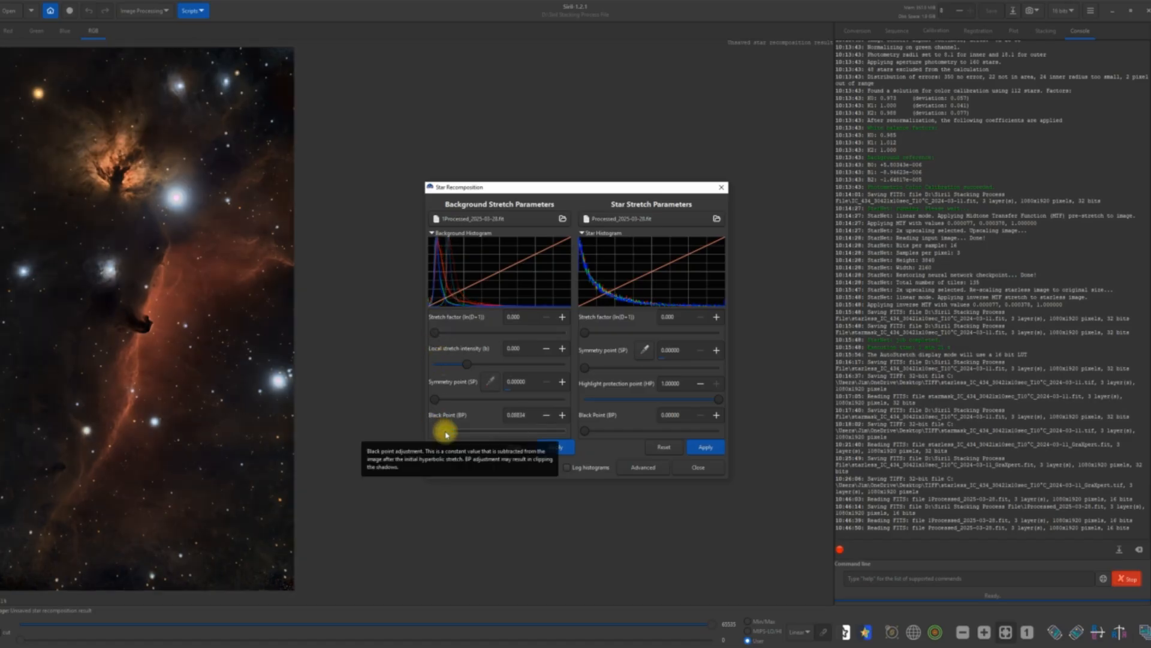
left_click_drag(446, 434, 440, 425)
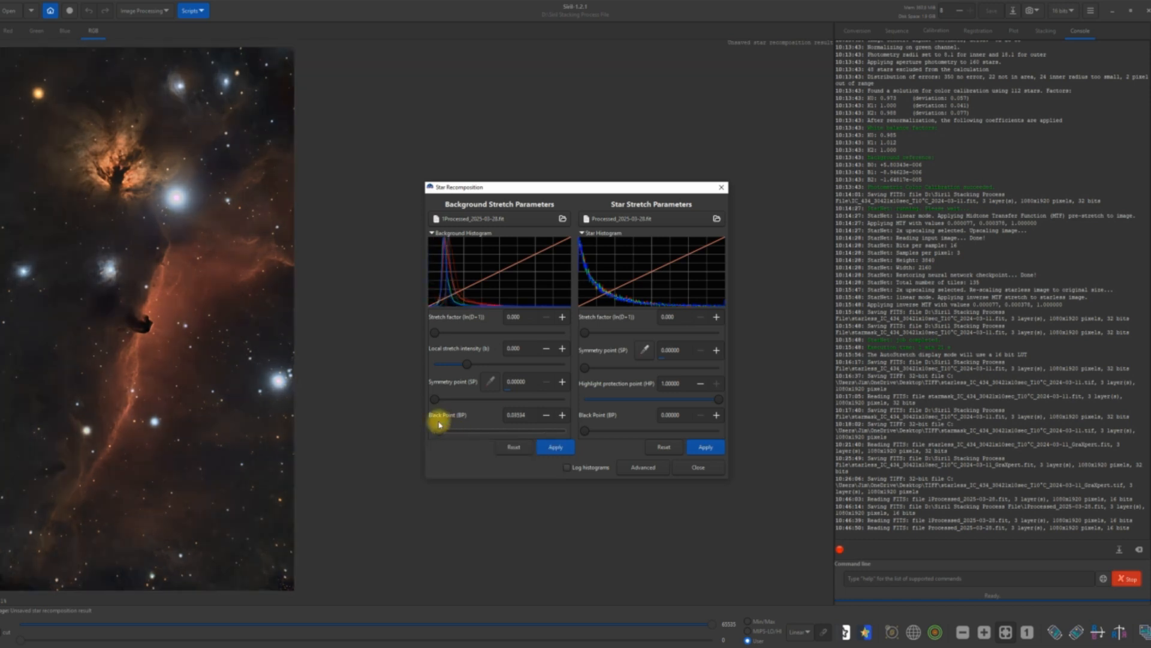
left_click_drag(440, 425, 426, 424)
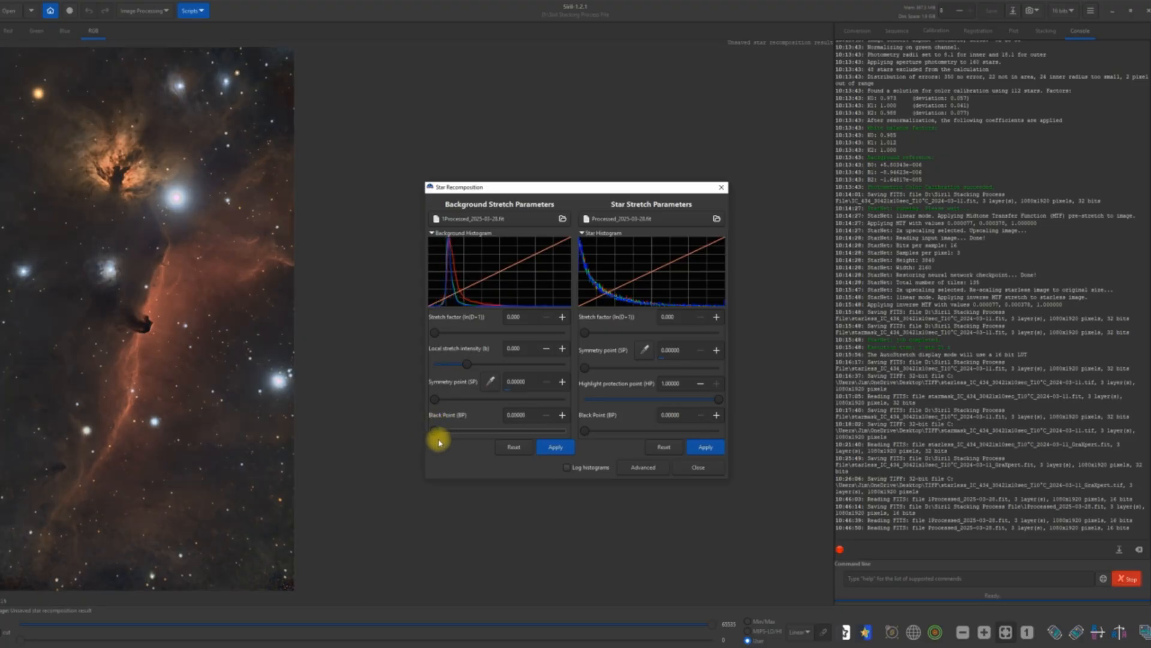
left_click_drag(431, 437, 439, 437)
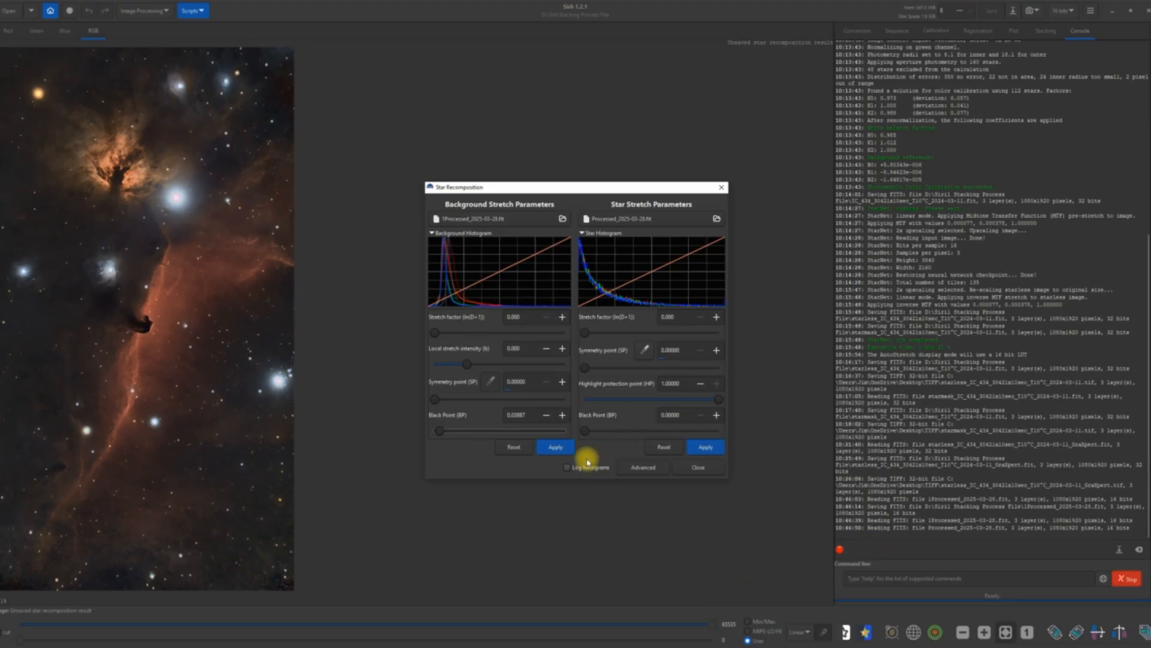
left_click(556, 451)
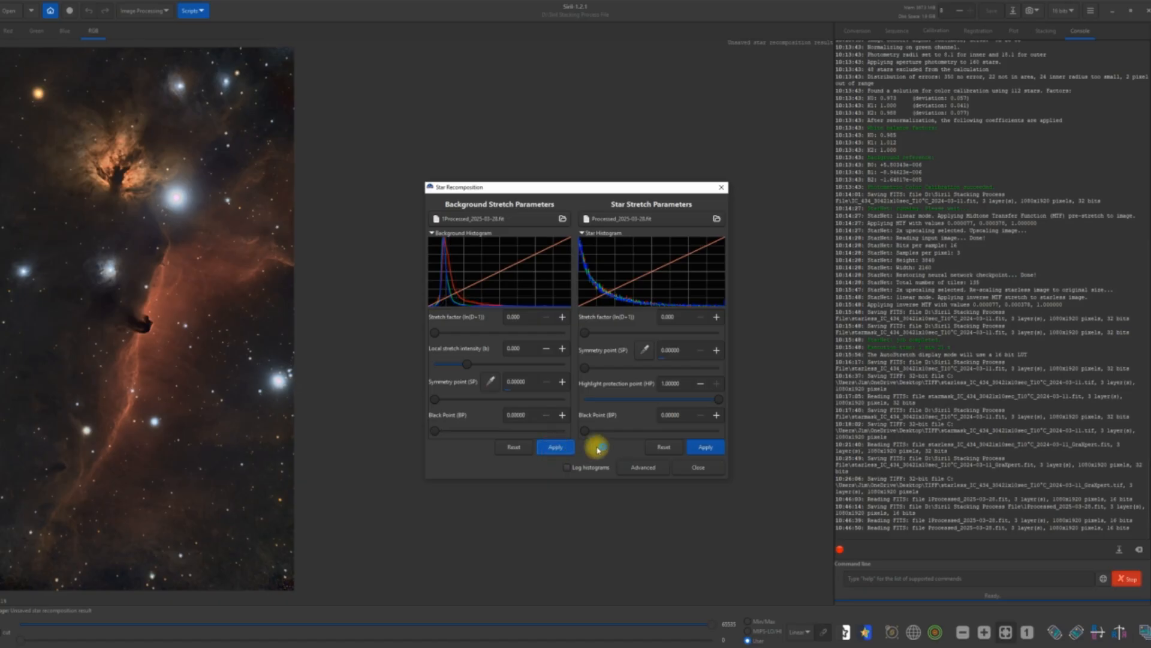
left_click(695, 468)
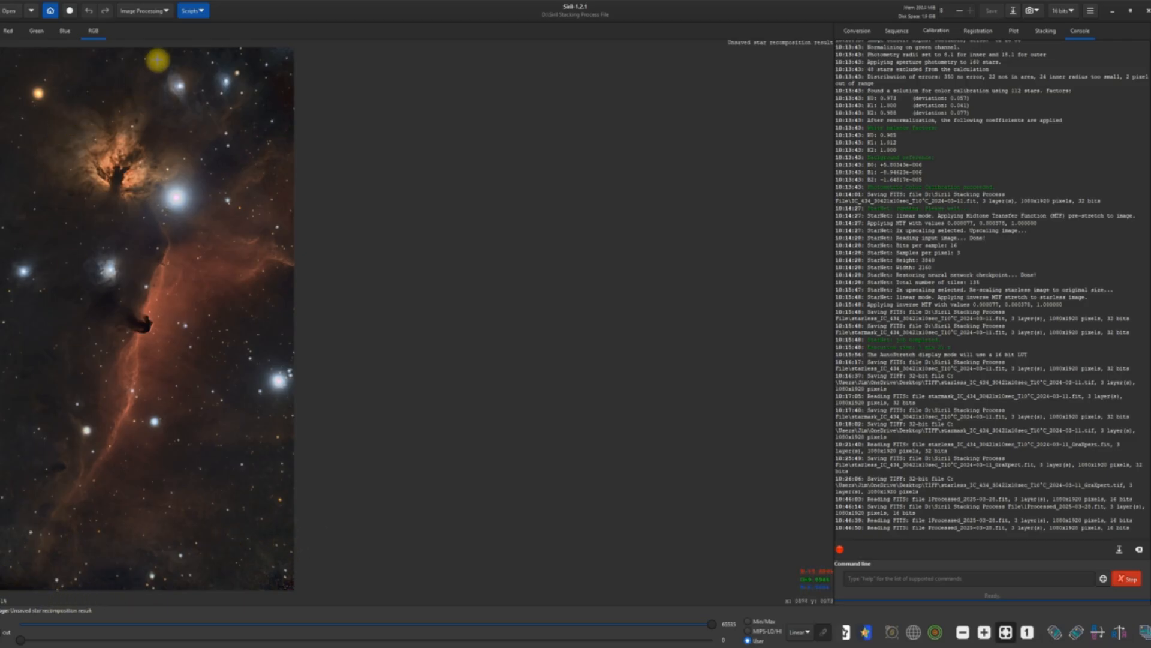
Crop the strip along the image's lower edge with Rotate&Crop, keeping 1080 × 1820 px at a 0° angle.
left_click(163, 12)
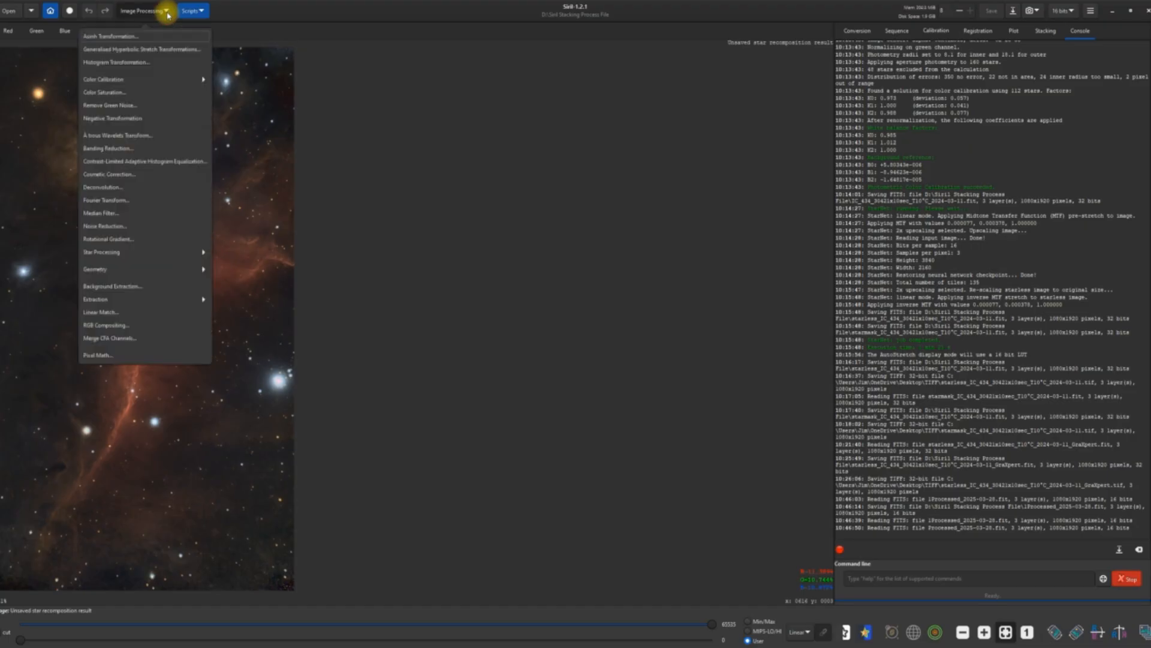
left_click(106, 270)
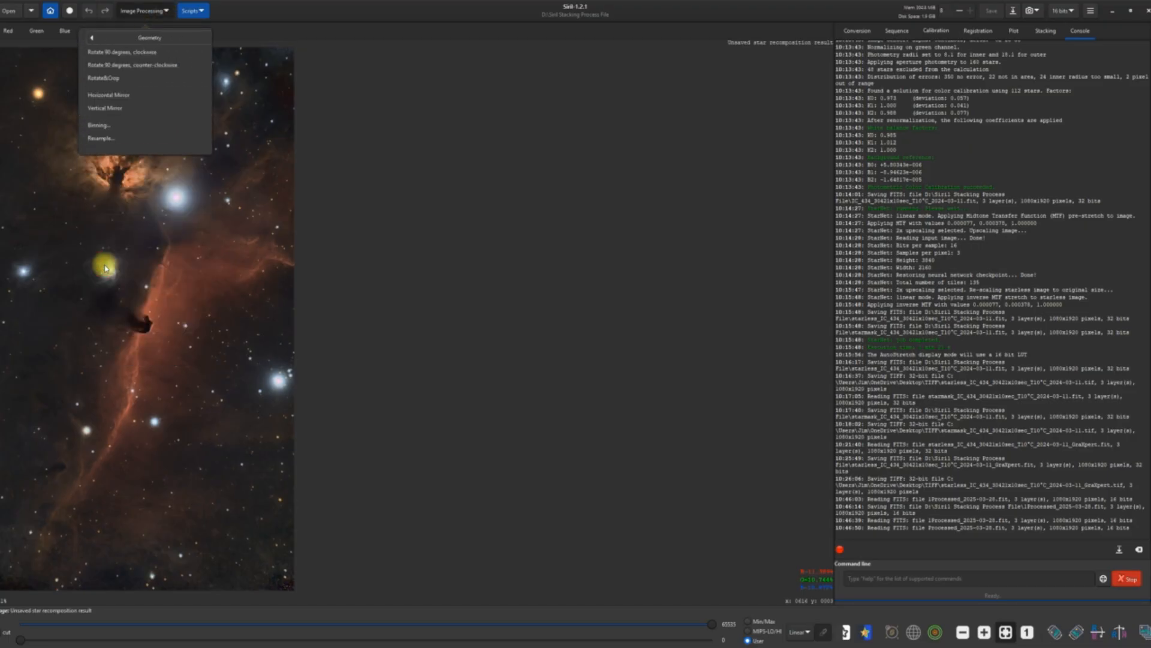
left_click(94, 81)
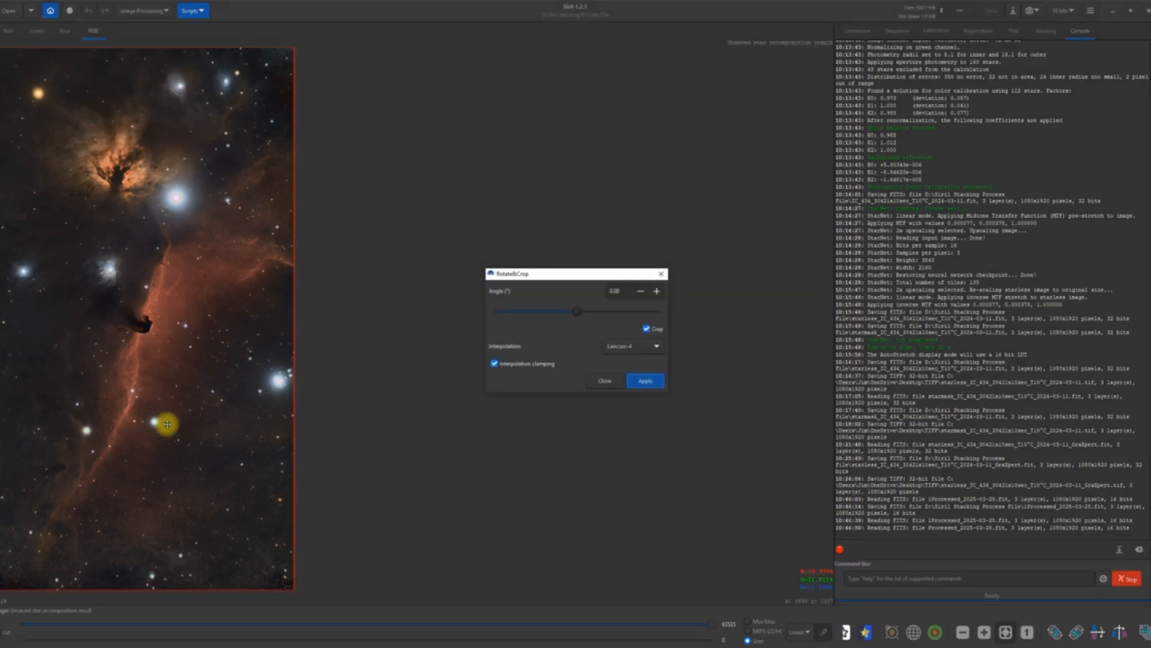
left_click_drag(176, 589, 177, 553)
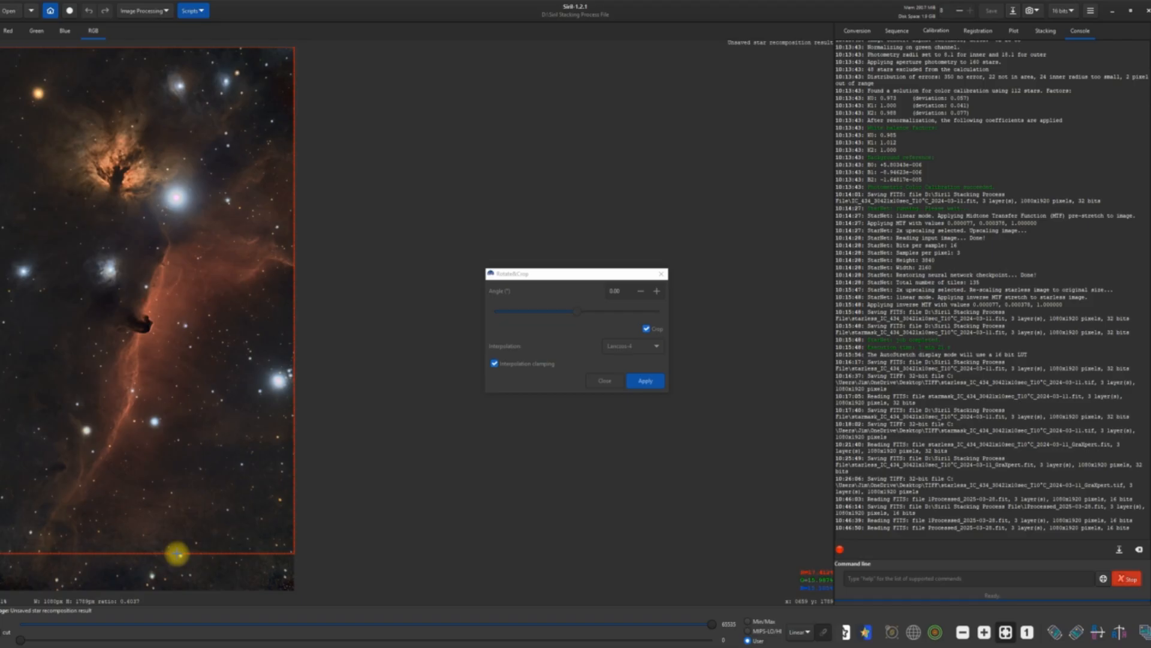
left_click_drag(177, 553, 177, 562)
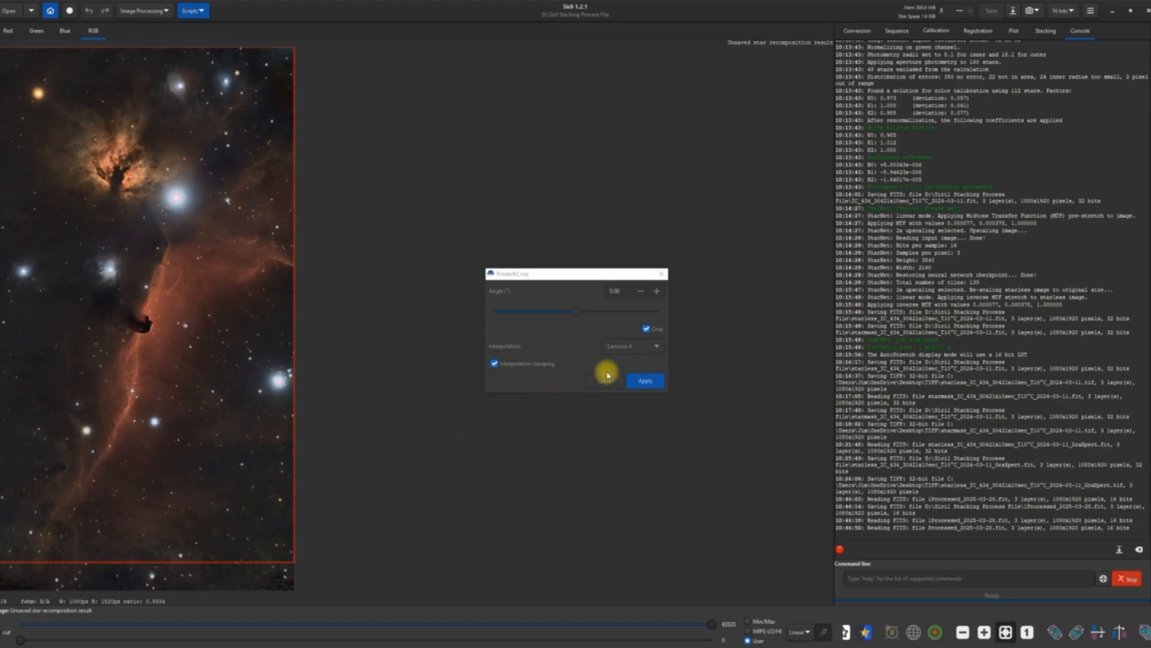
left_click(646, 383)
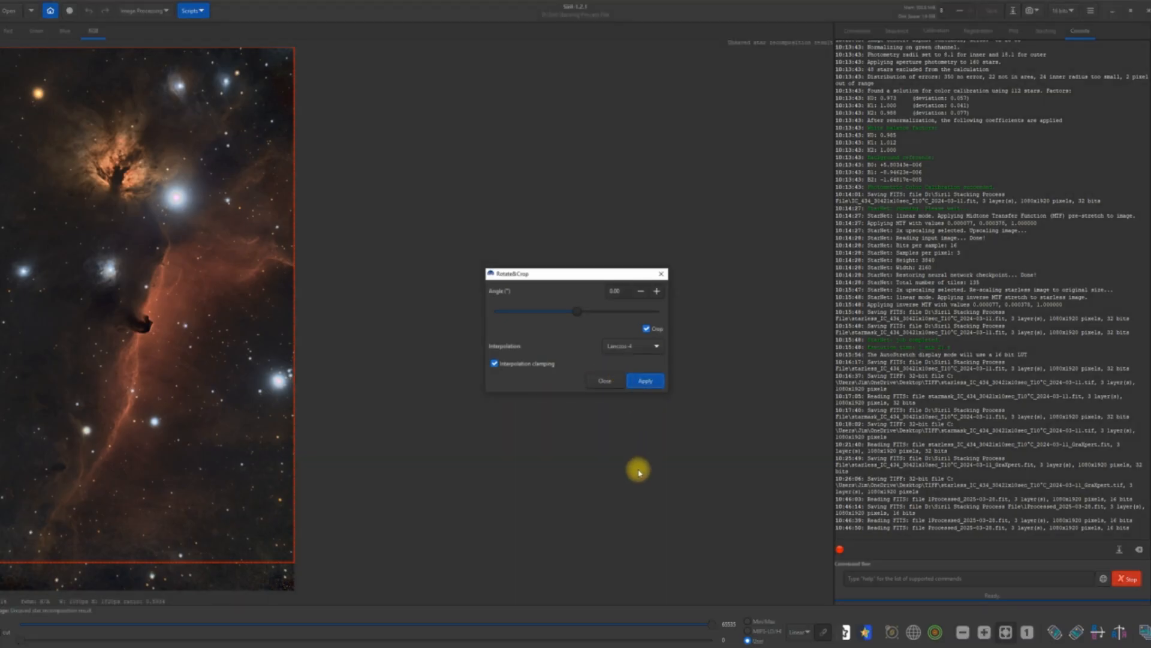
left_click(639, 382)
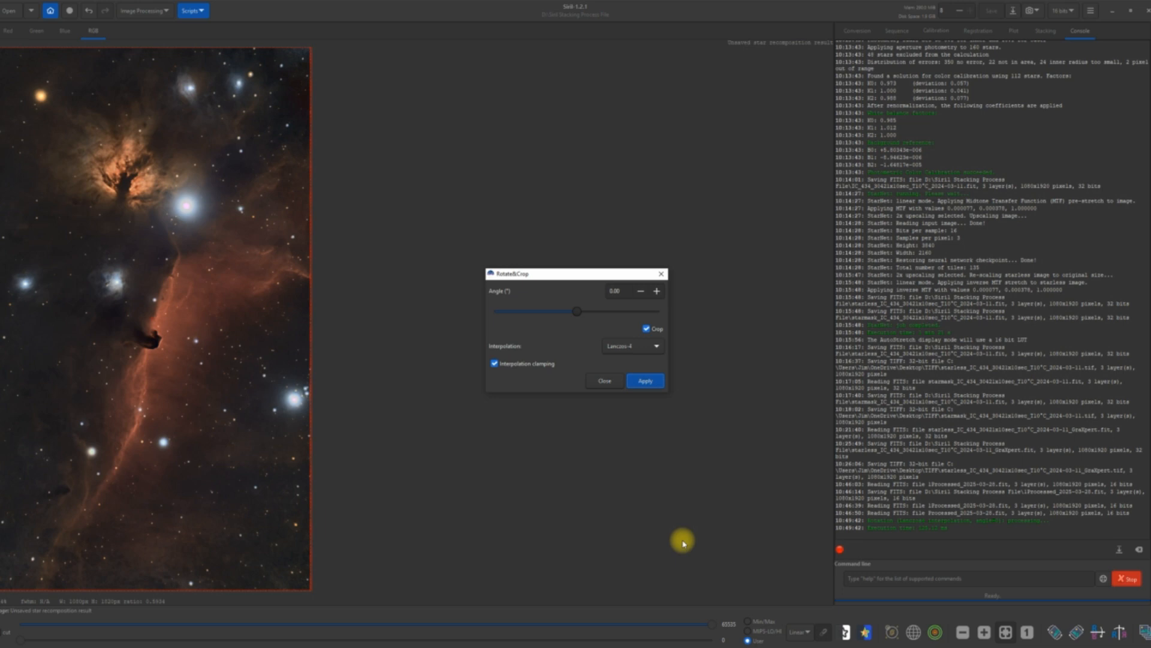
left_click(642, 380)
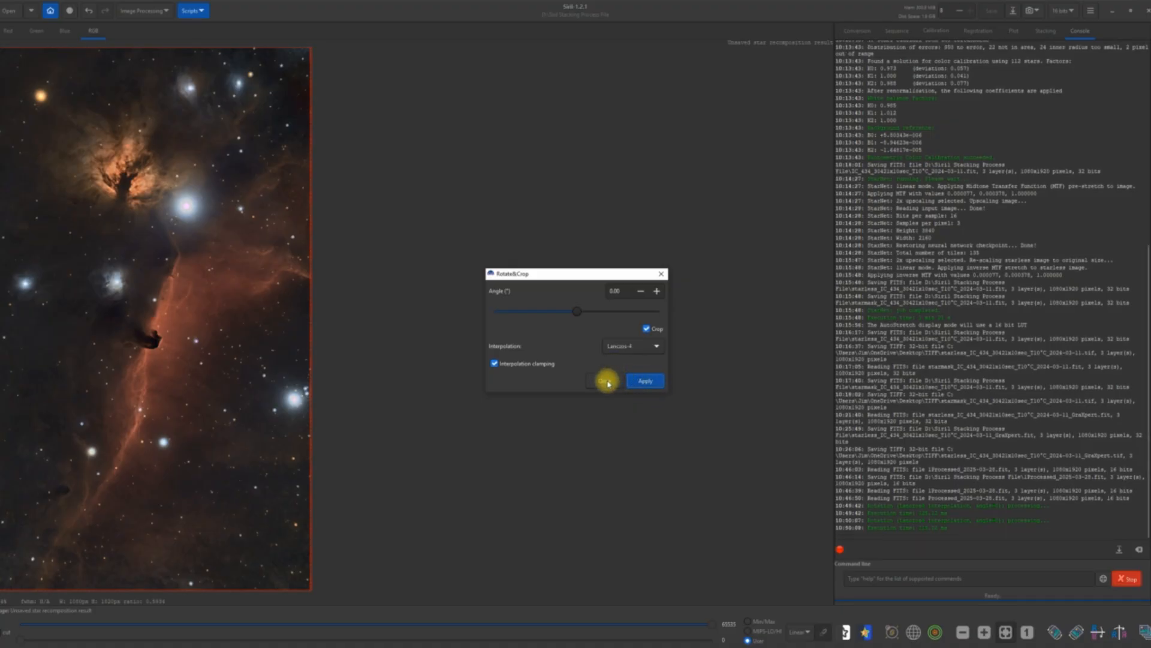
left_click(606, 381)
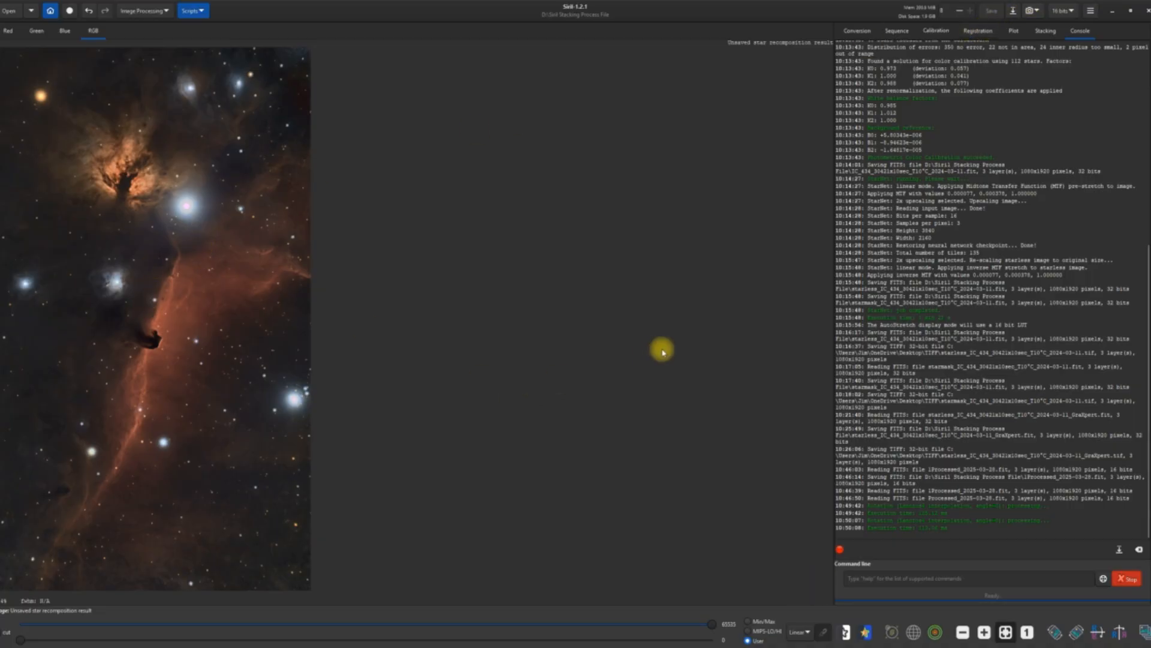
Save the image as the PNG file Unsaved star recomposition result.png in the Desktop's TIFF folder and minimize Siril.
left_click(1012, 12)
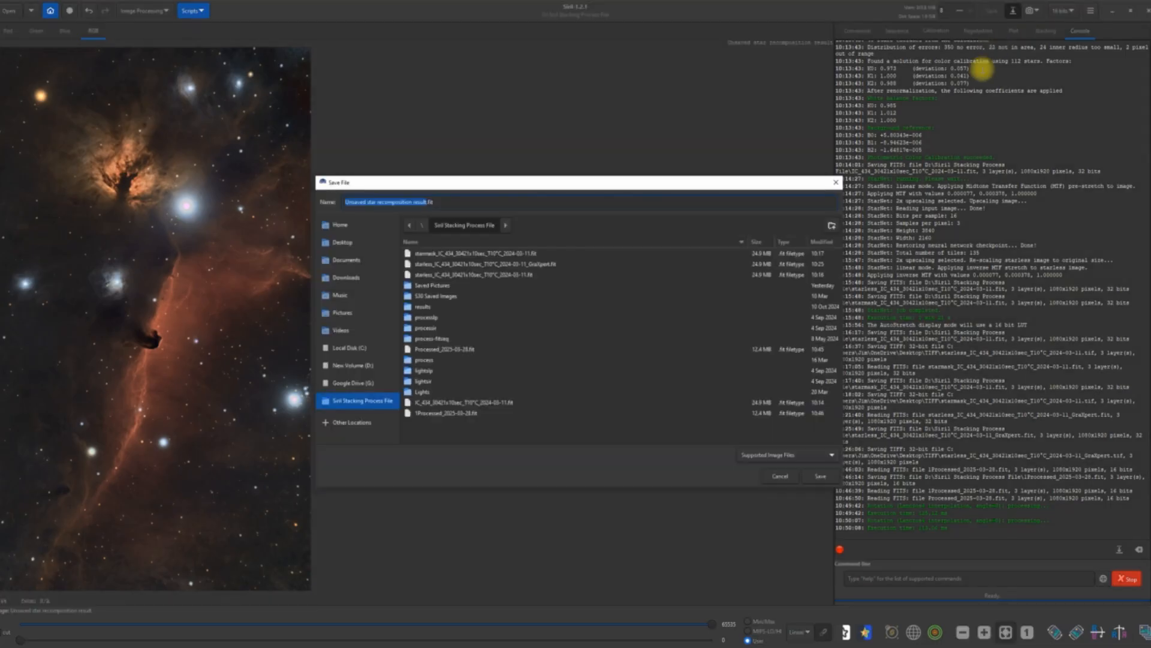
left_click(829, 452)
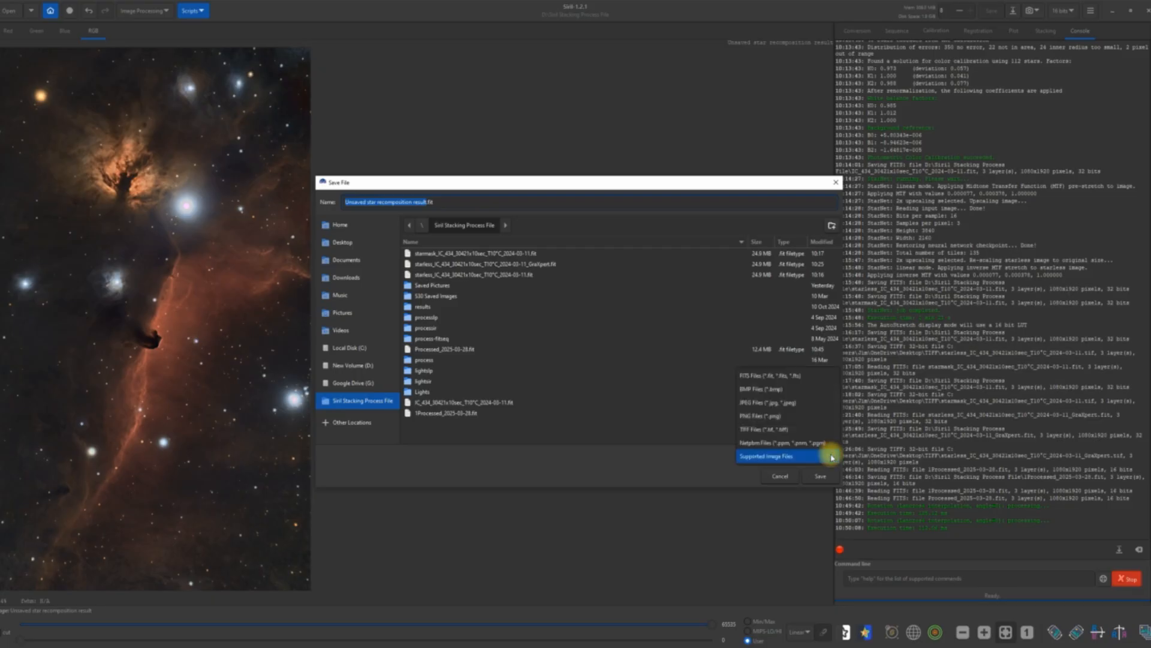
left_click(790, 416)
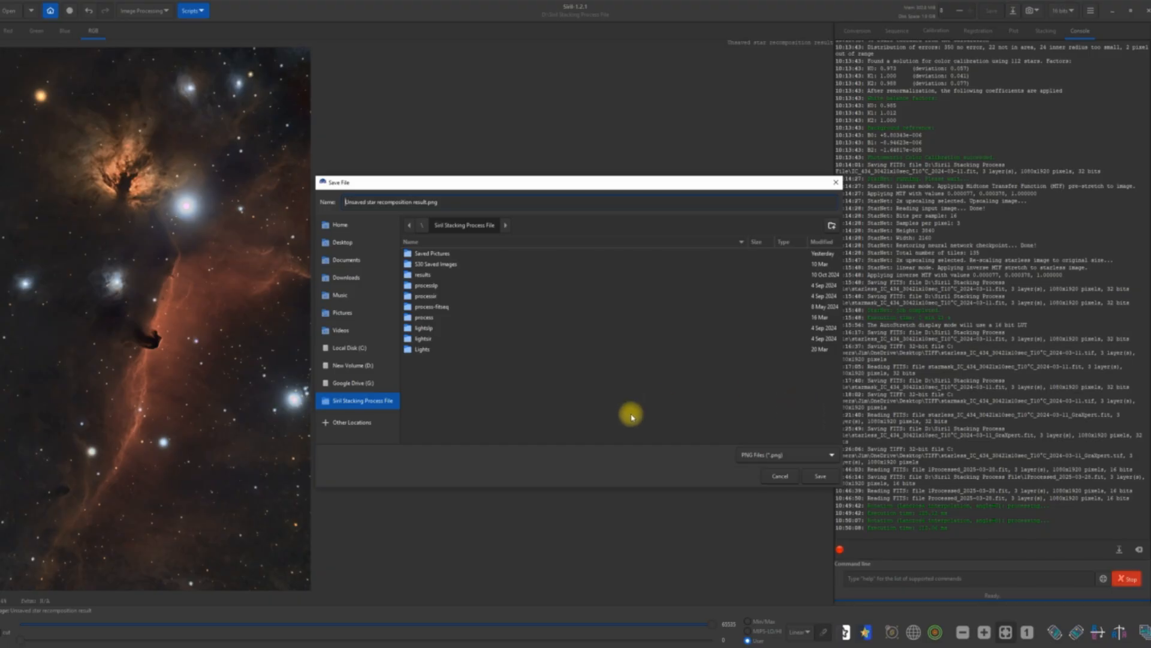
left_click(346, 243)
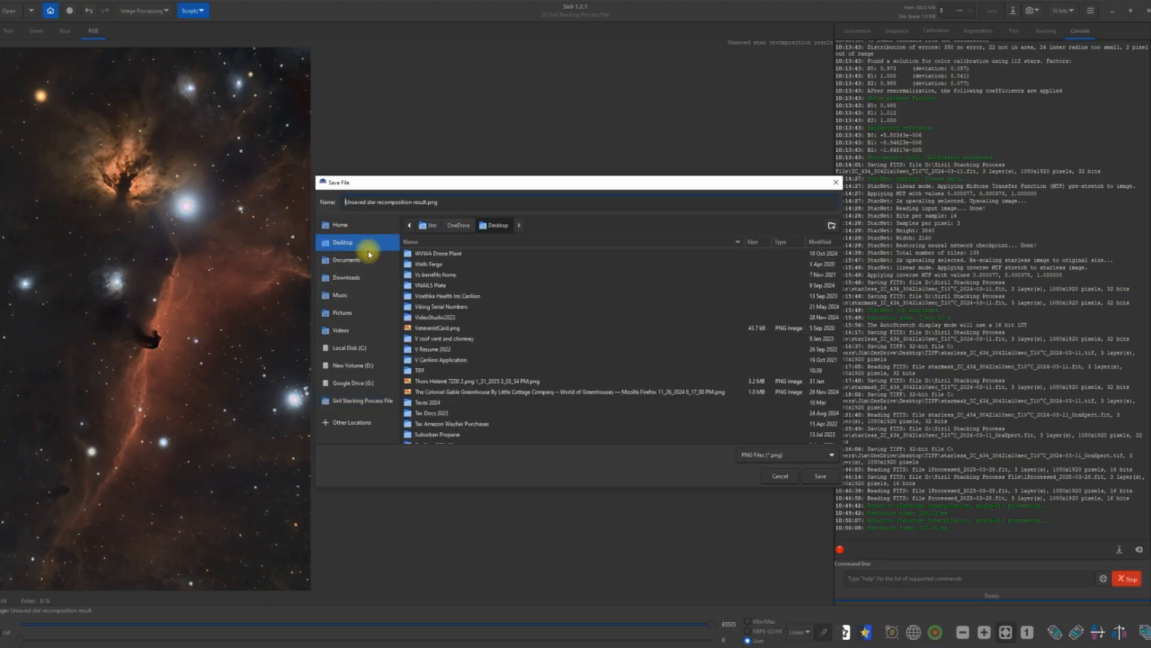
double_click(437, 370)
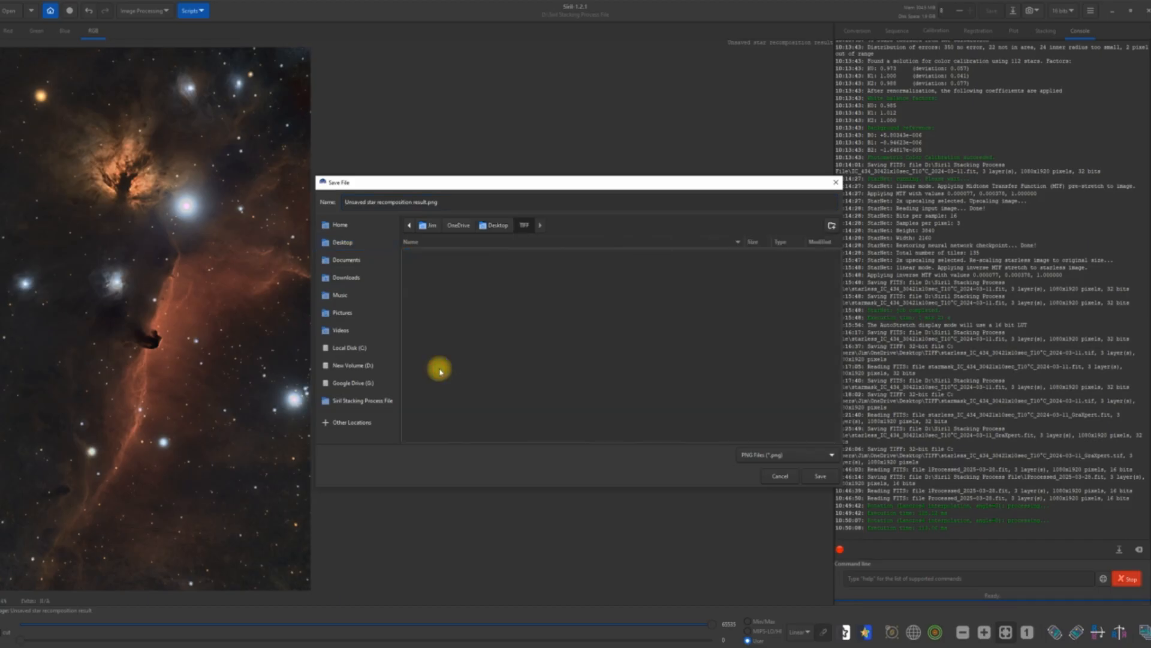
left_click(822, 477)
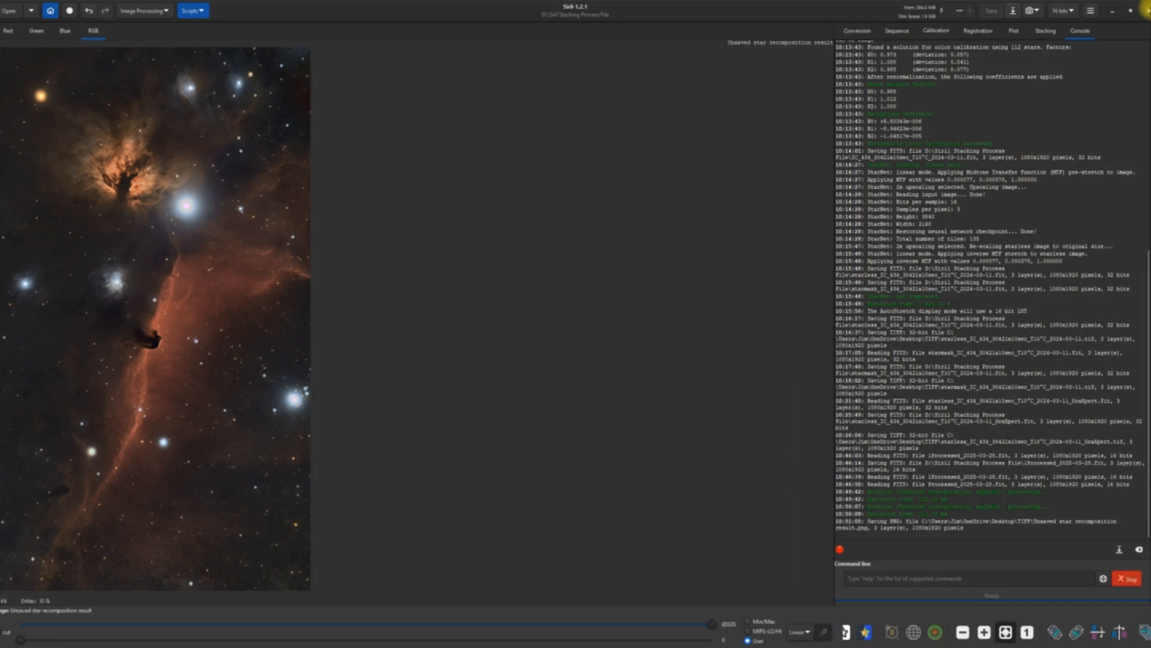
left_click(1113, 14)
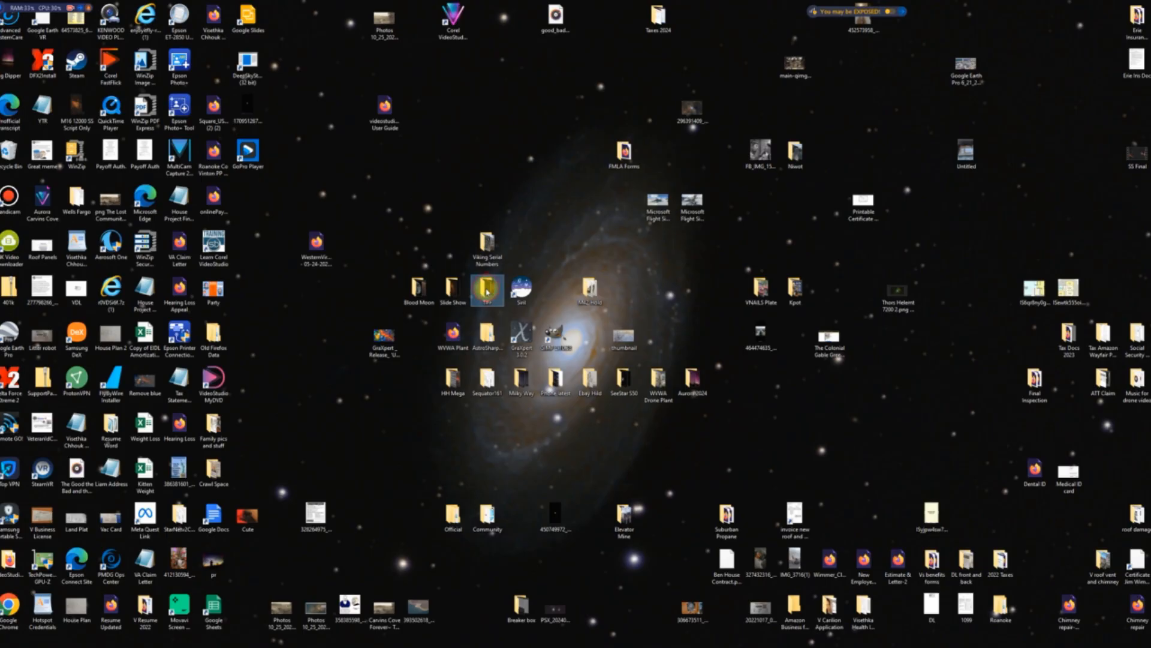
Open Unsaved star recomposition result.png from the Desktop's TIFF folder in Photos and maximize the viewer.
mouse_move(486, 291)
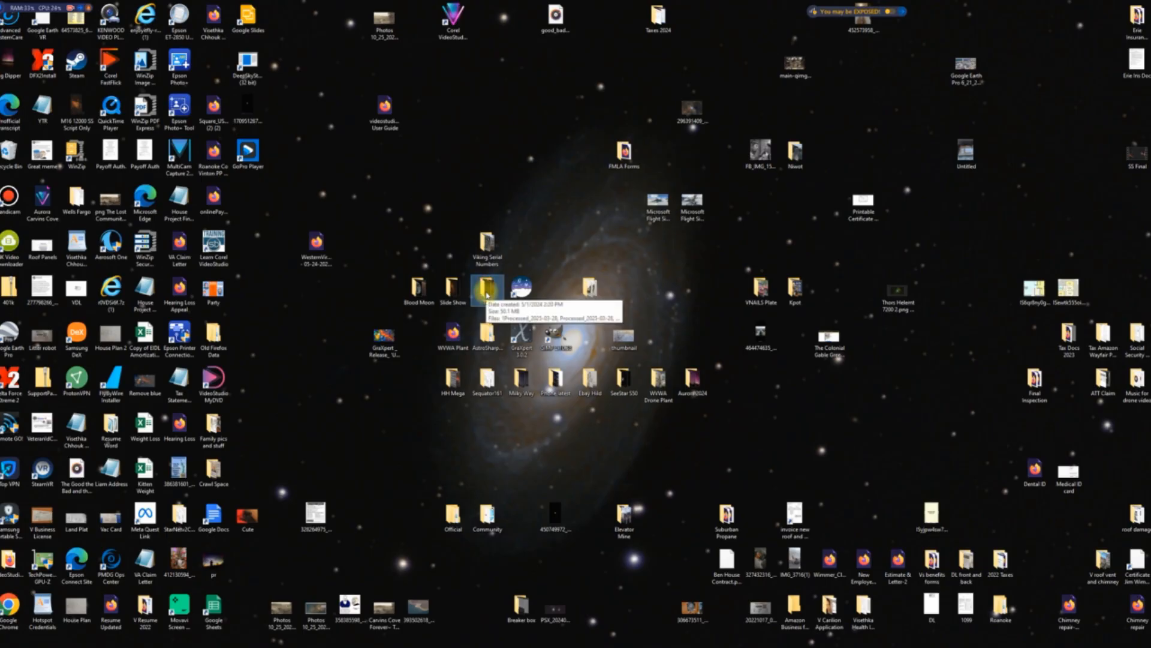
double_click(482, 302)
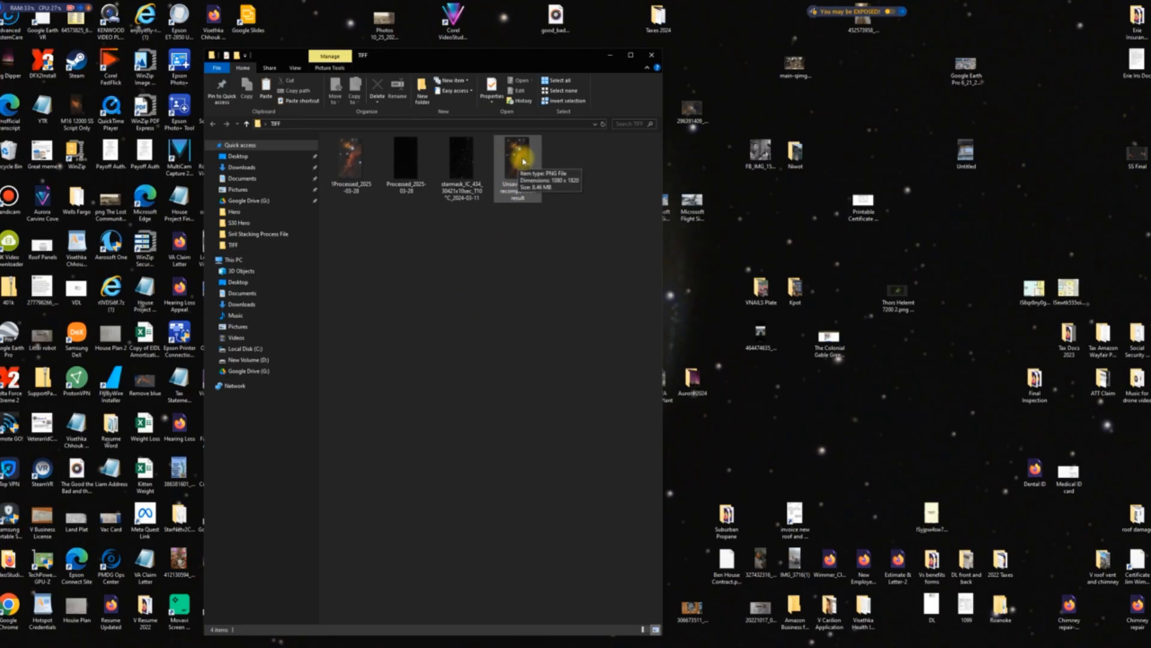
double_click(523, 161)
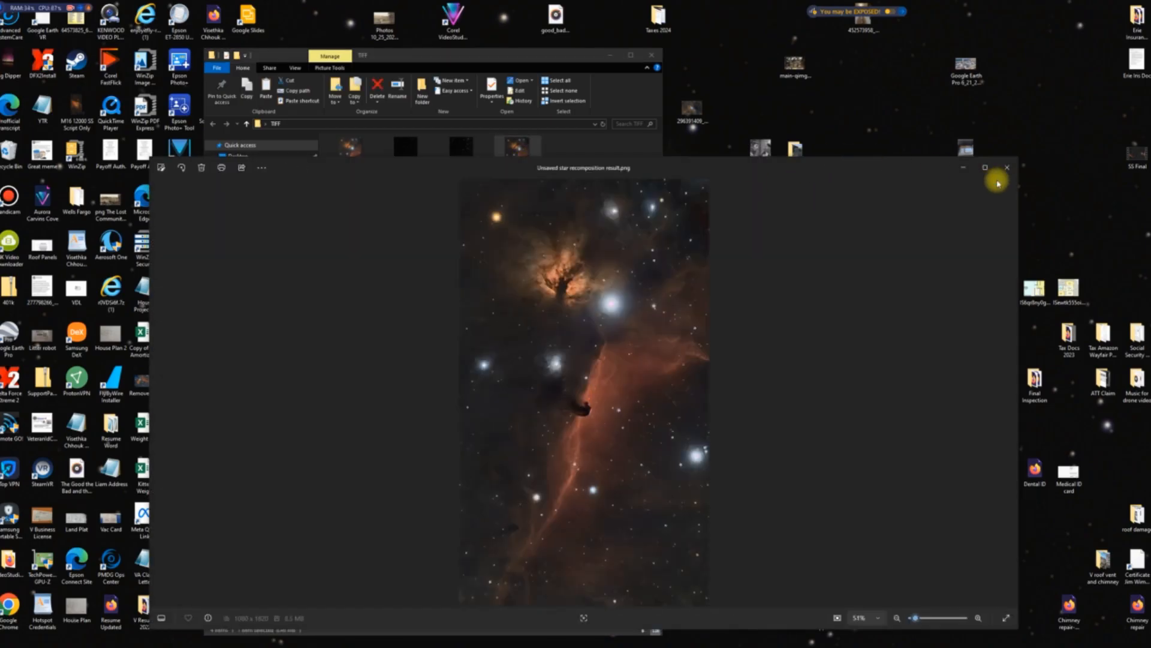
left_click(983, 169)
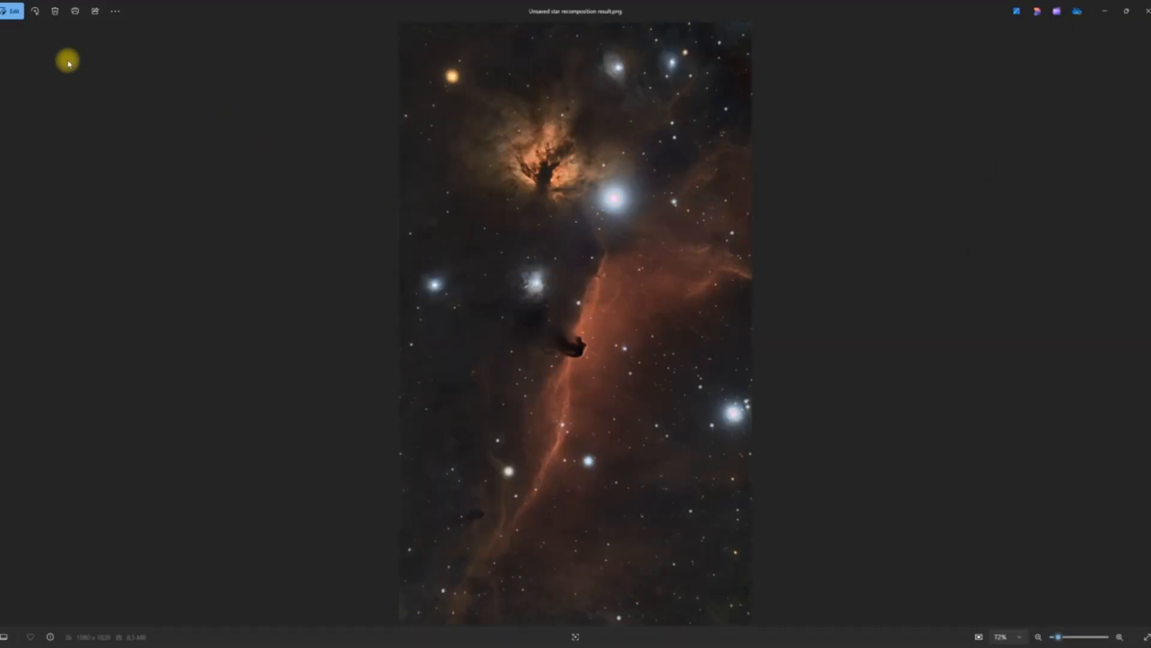
Rotate the image clockwise by 90° three times into landscape orientation.
left_click(37, 15)
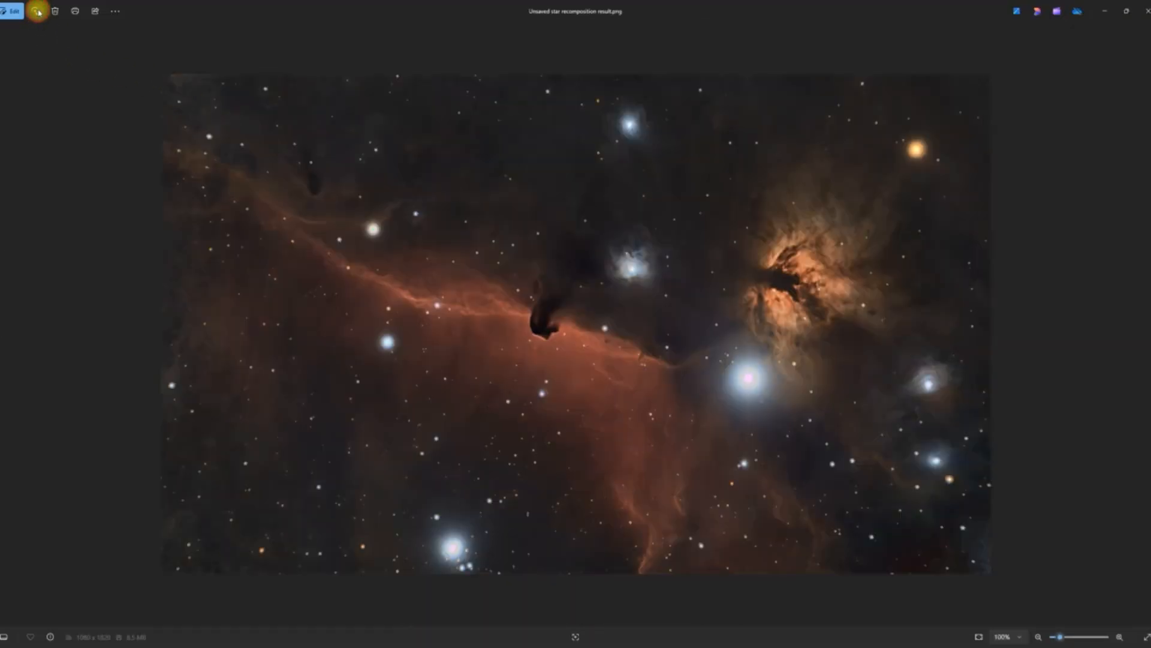
left_click(37, 12)
left_click(37, 12)
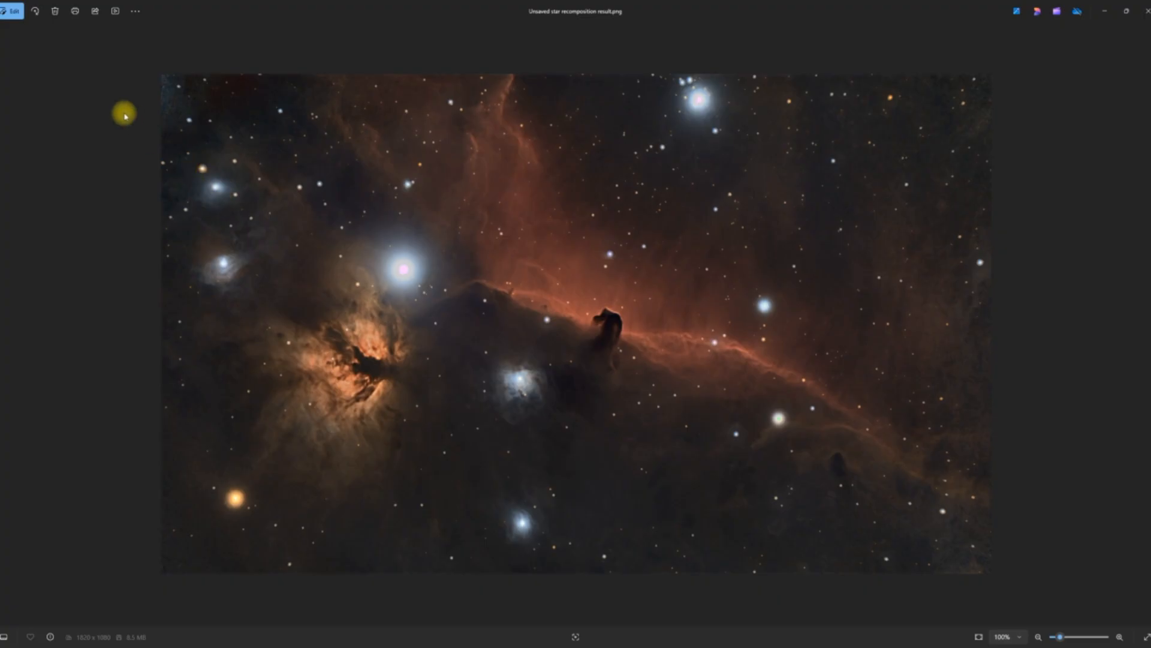
Open the image for editing and adjust its light, setting the vignette to about 75 and the shadows to about 64.
left_click(12, 11)
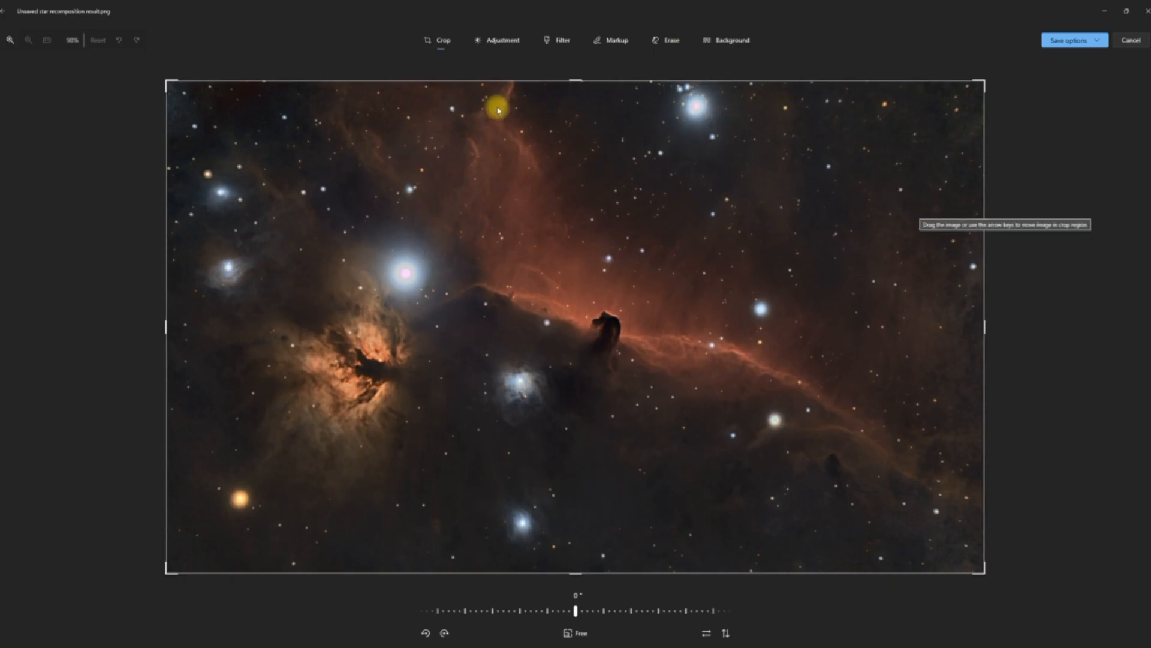
left_click(492, 40)
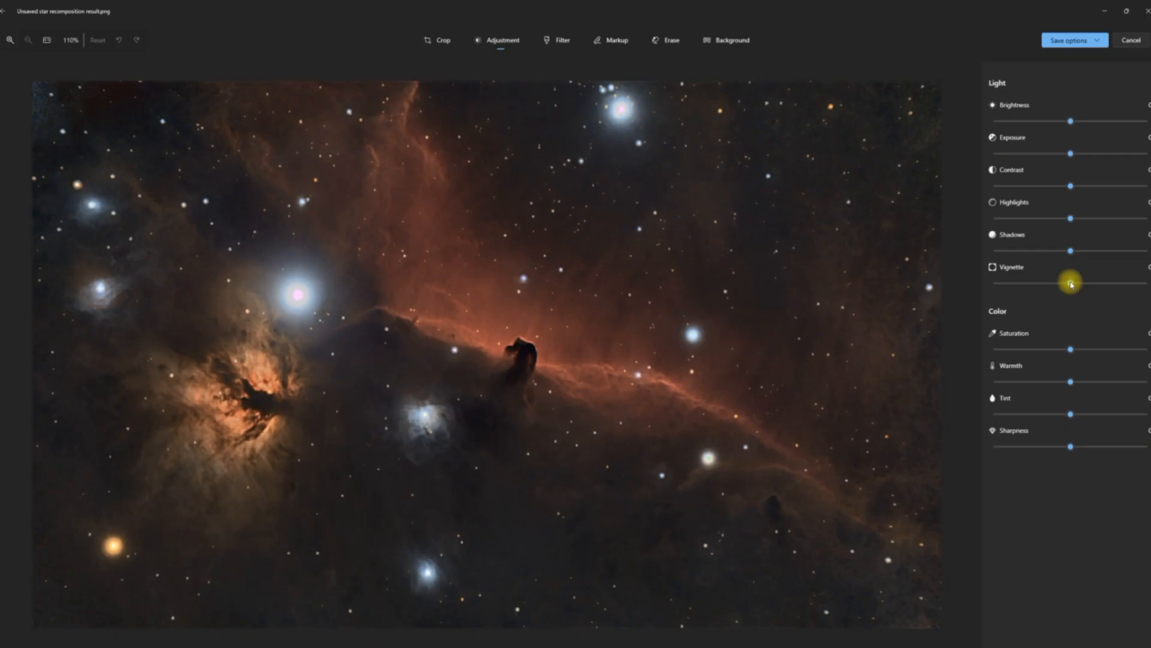
left_click_drag(1071, 280, 1129, 278)
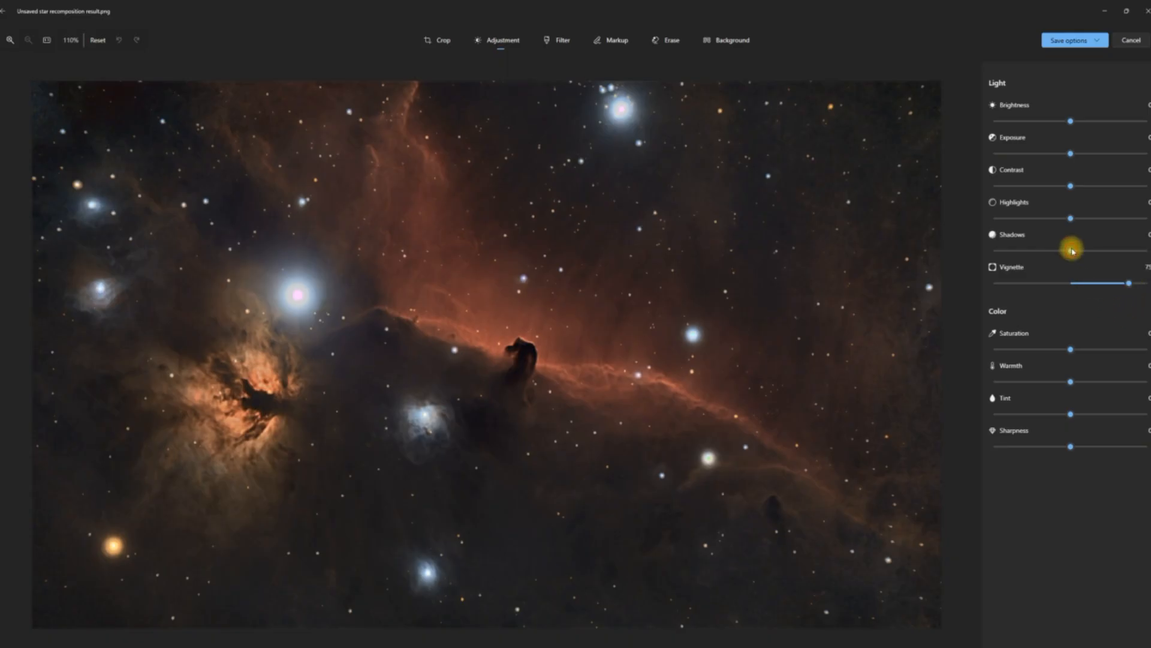
left_click_drag(1072, 250, 1146, 257)
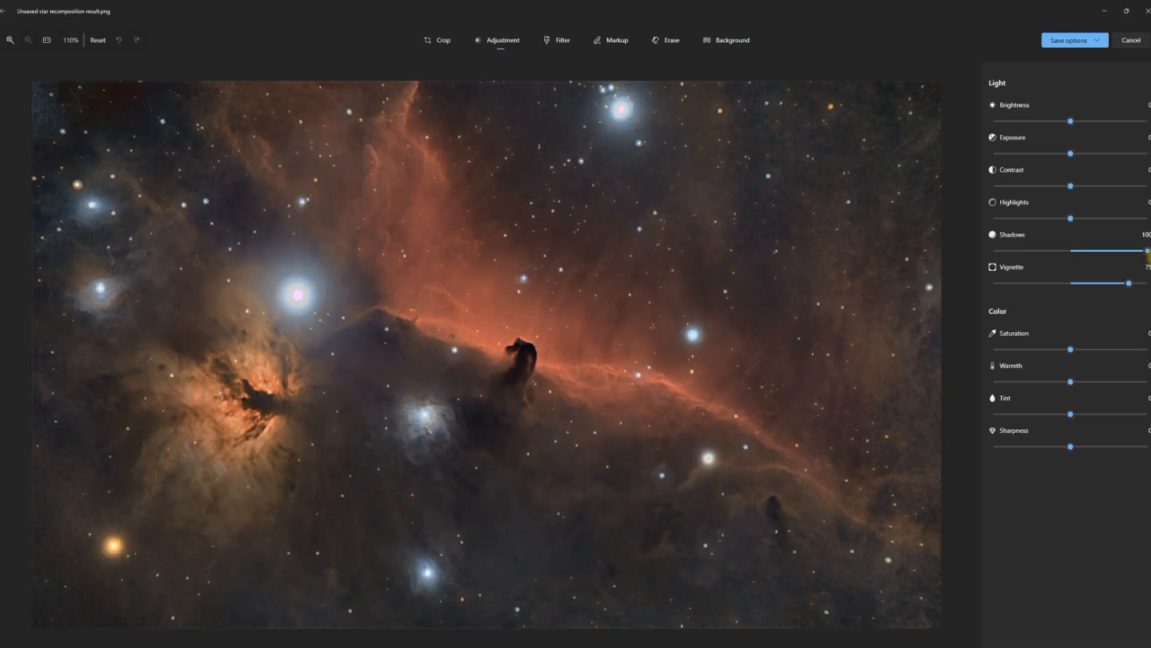
left_click_drag(1147, 252, 1122, 291)
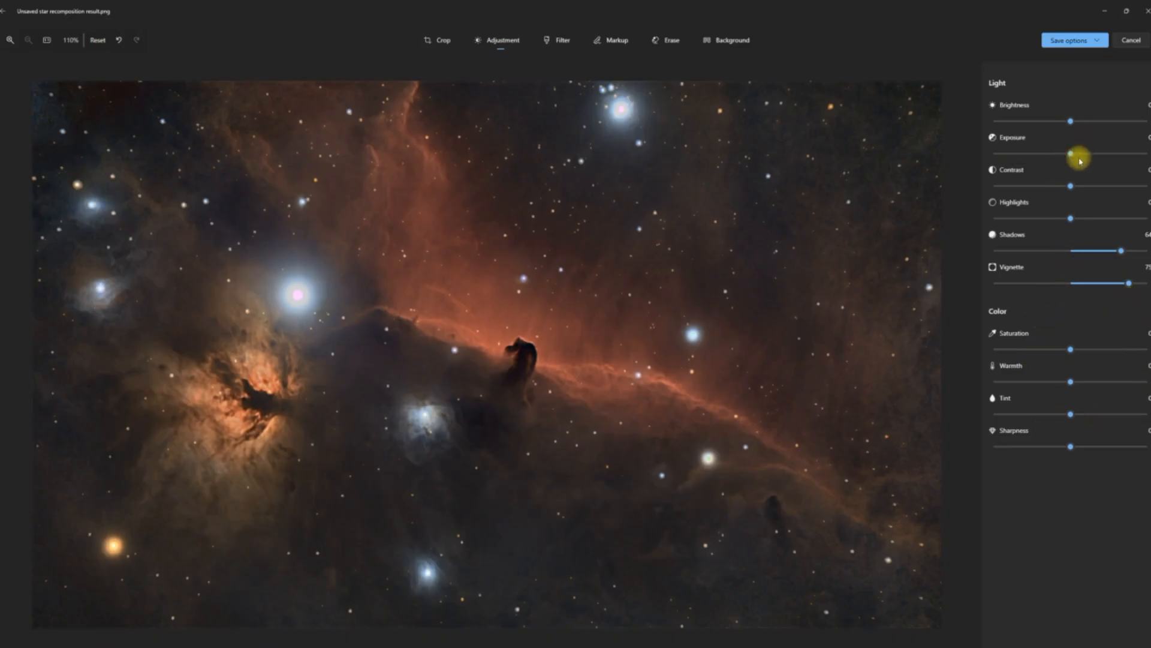
Try out different contrast and saturation levels on the image and return both to 0.
left_click(1071, 186)
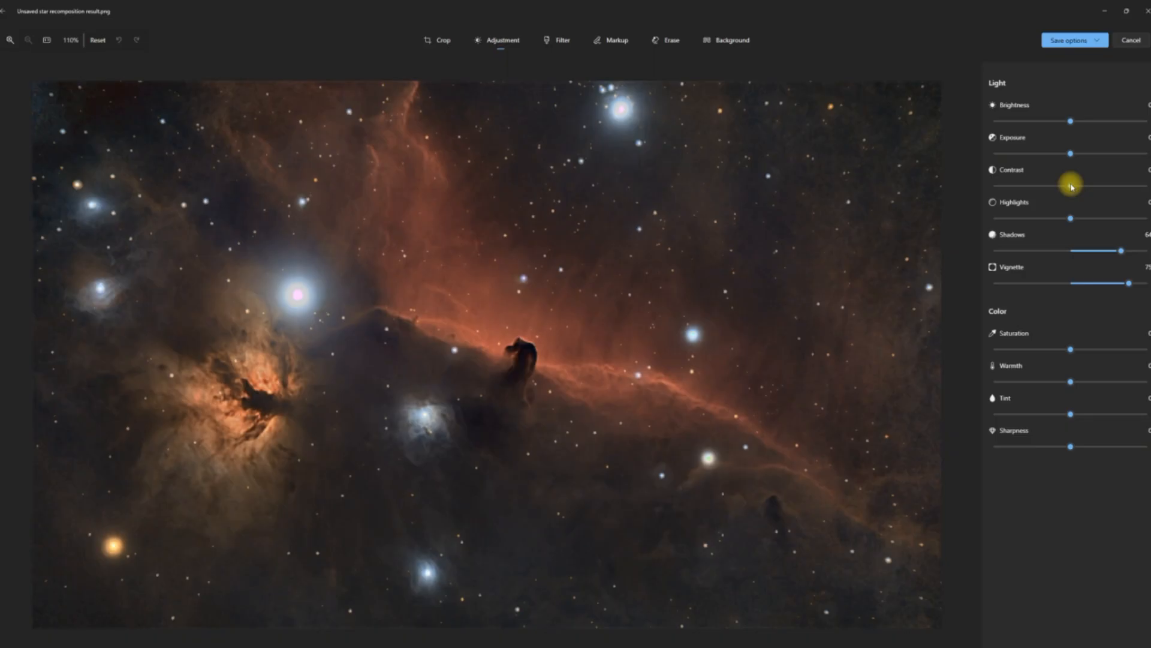
mouse_move(1071, 185)
left_mouse_down()
mouse_move(1105, 193)
mouse_move(1005, 187)
mouse_move(1087, 187)
mouse_move(1070, 187)
left_mouse_up()
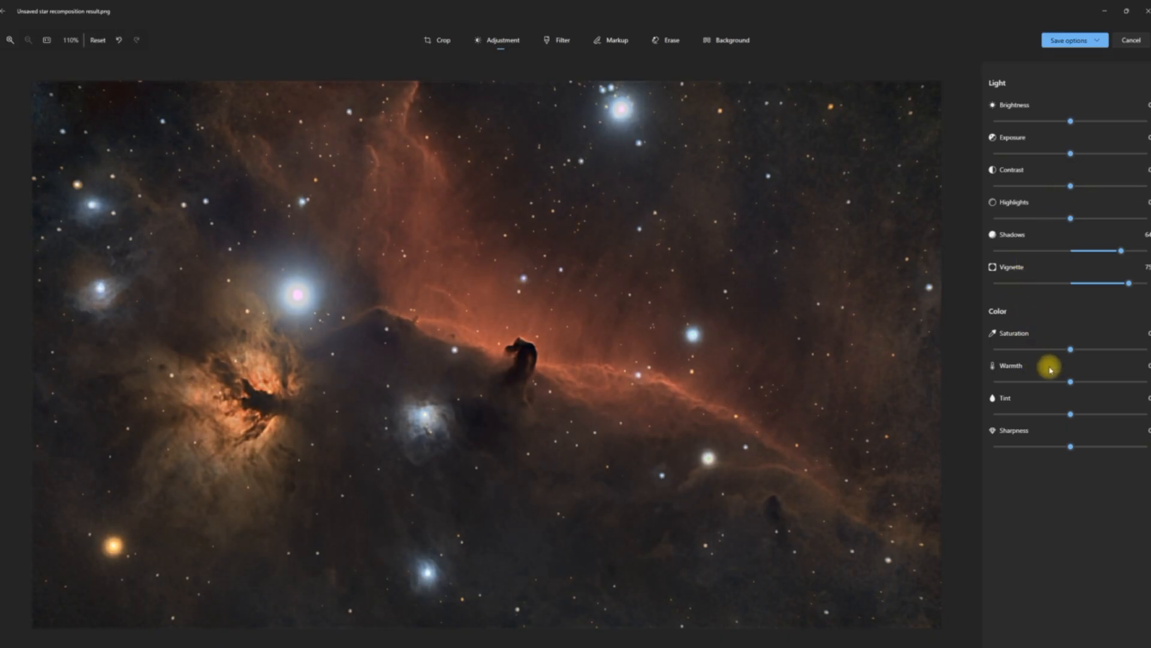
mouse_move(1071, 350)
left_mouse_down()
mouse_move(1139, 354)
mouse_move(993, 366)
mouse_move(1091, 361)
mouse_move(1061, 354)
mouse_move(1073, 360)
left_mouse_up()
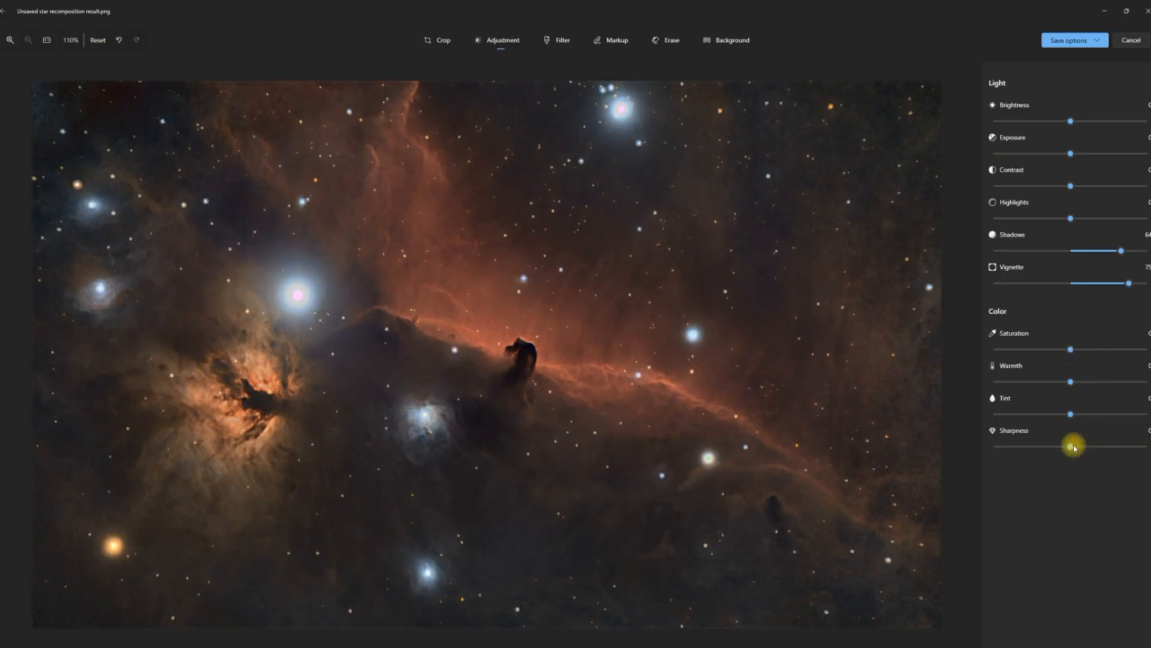
Compare the image with and without sharpening and set the sharpness to about 23.
left_click_drag(1071, 449, 1093, 448)
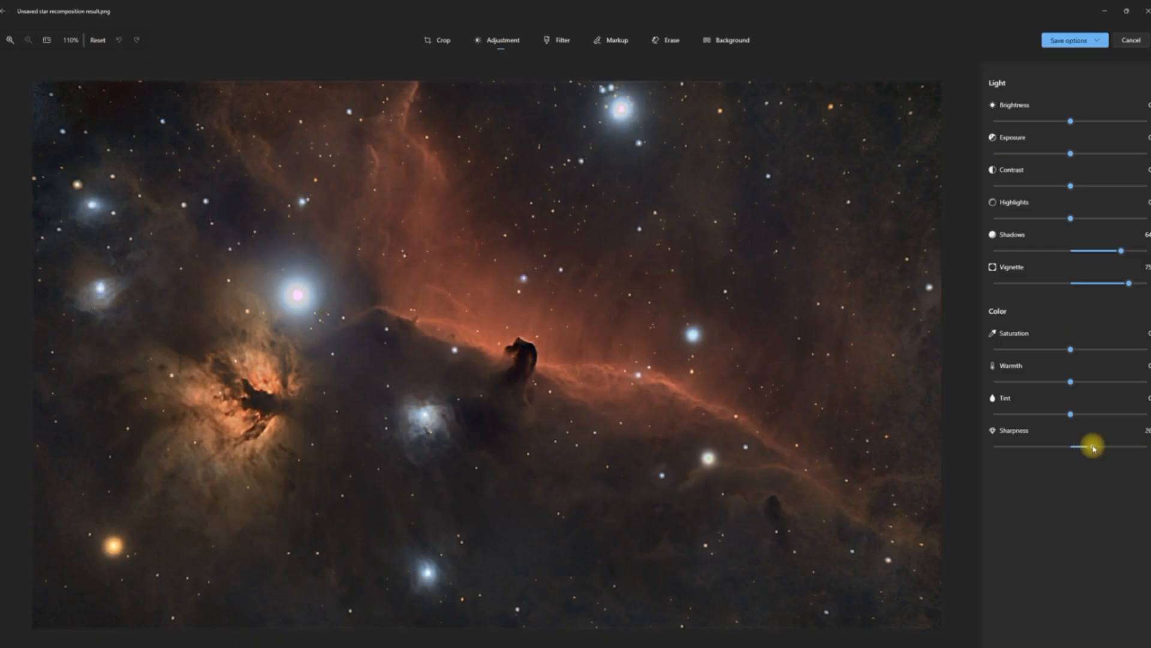
mouse_move(1093, 448)
left_mouse_down()
mouse_move(1143, 448)
mouse_move(1005, 451)
mouse_move(1073, 457)
left_mouse_up()
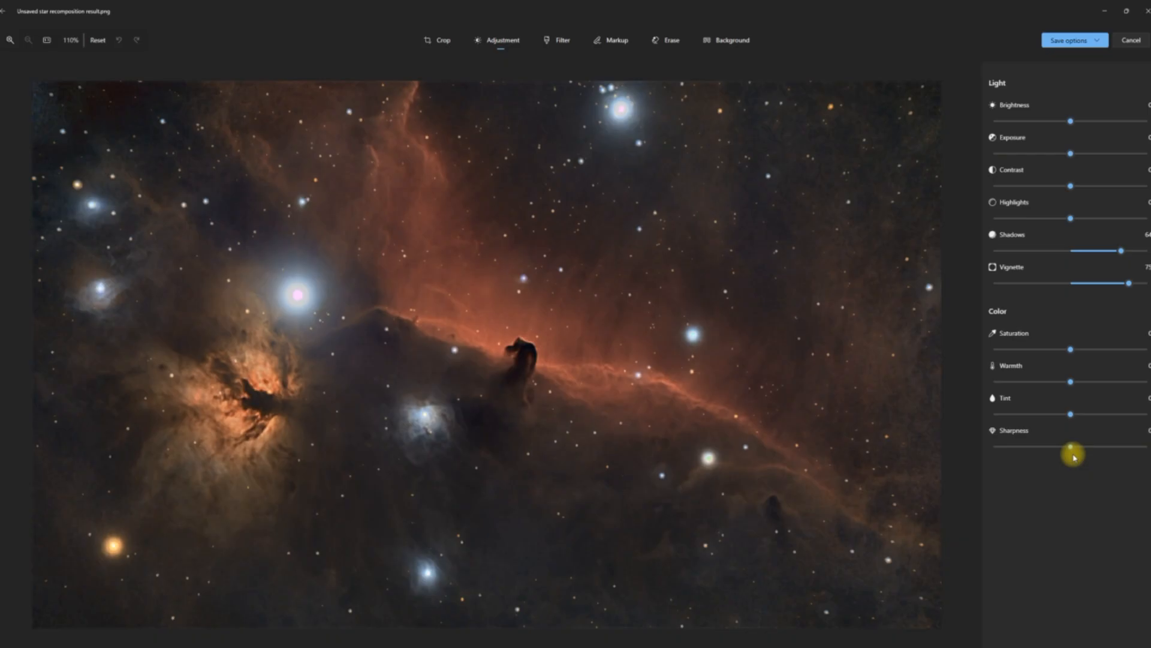
left_click_drag(1073, 457, 1091, 457)
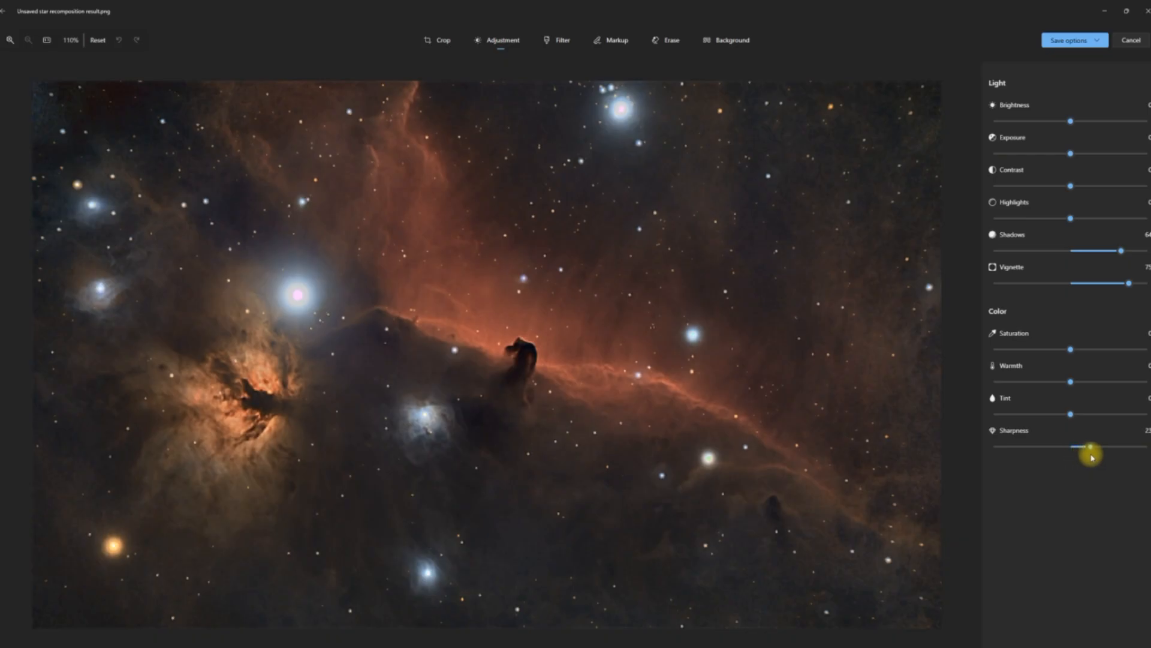